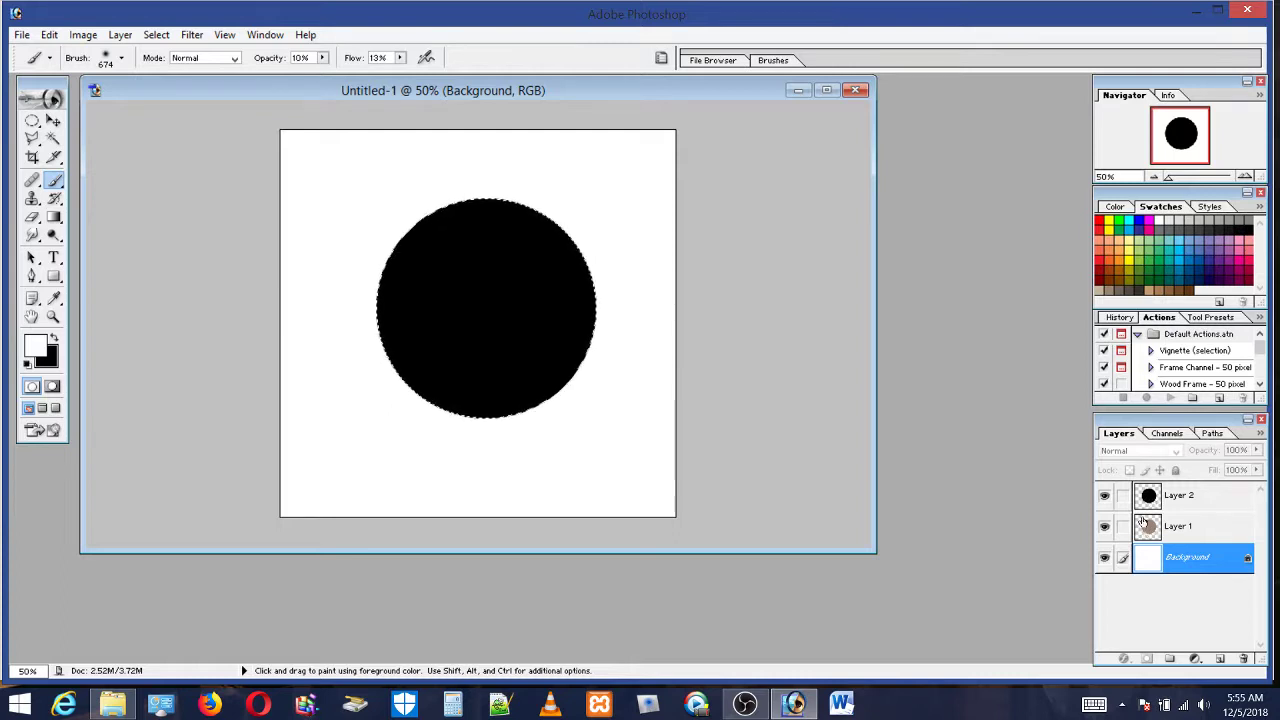
Toggle the black circle layer's visibility to compare it with the brown circle beneath
click(1105, 497)
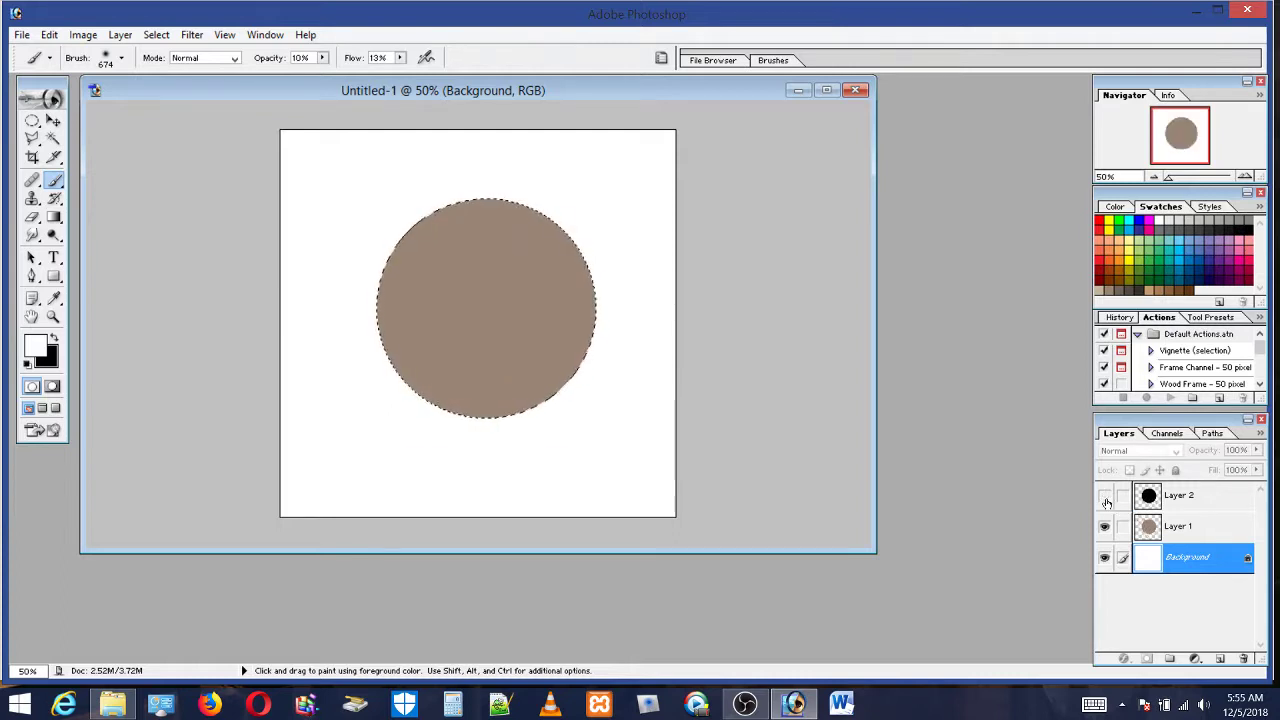
click(1105, 498)
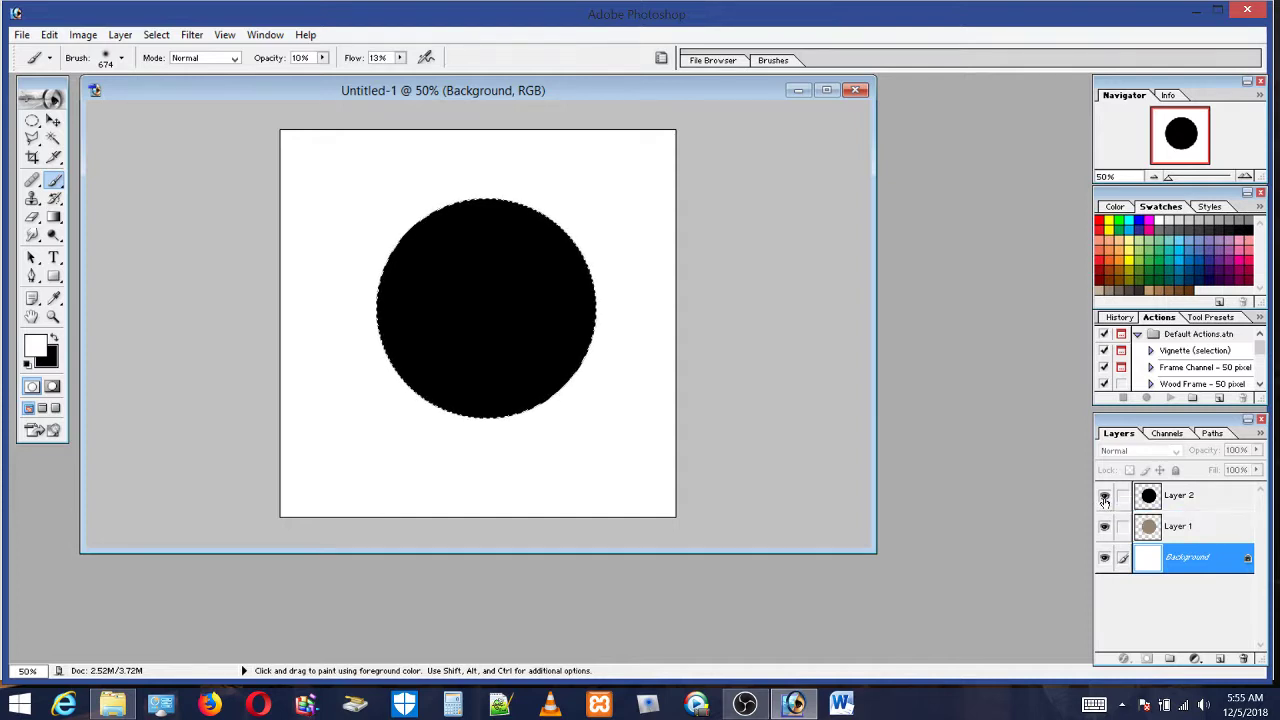
click(1105, 498)
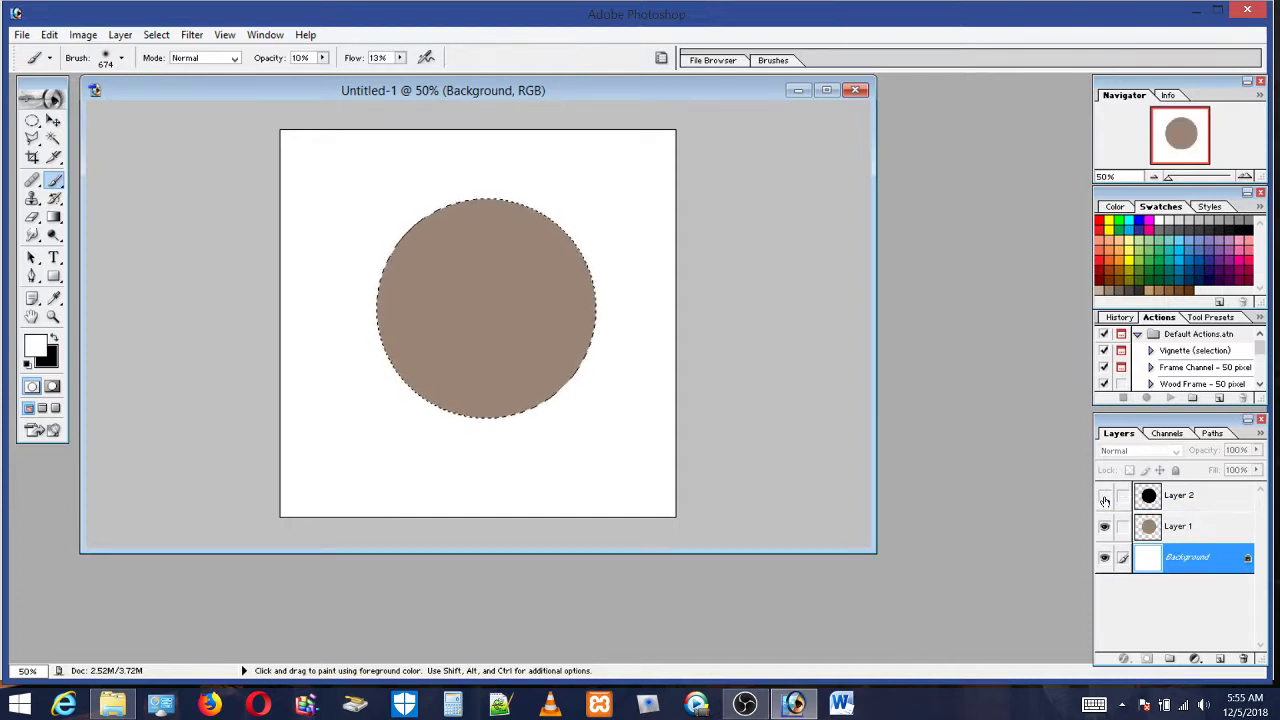
click(1105, 498)
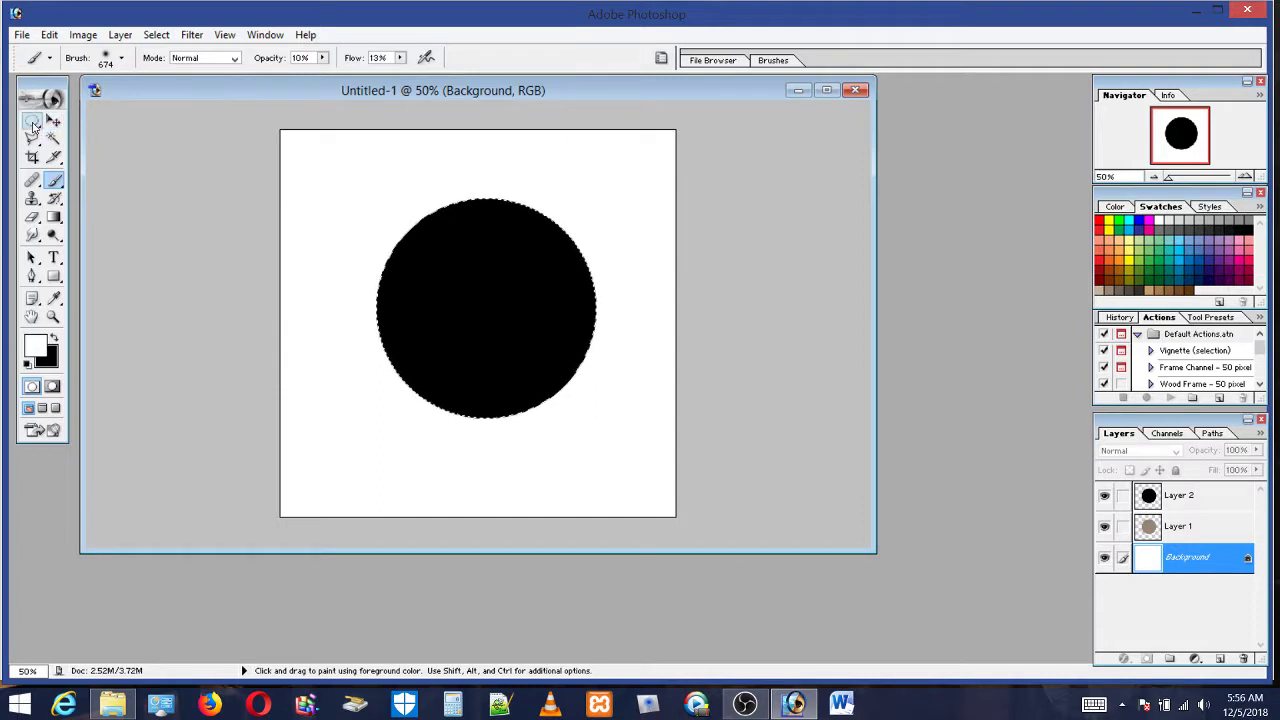
Load the black circle's outline as a selection from the Layer 2 thumbnail
click(33, 122)
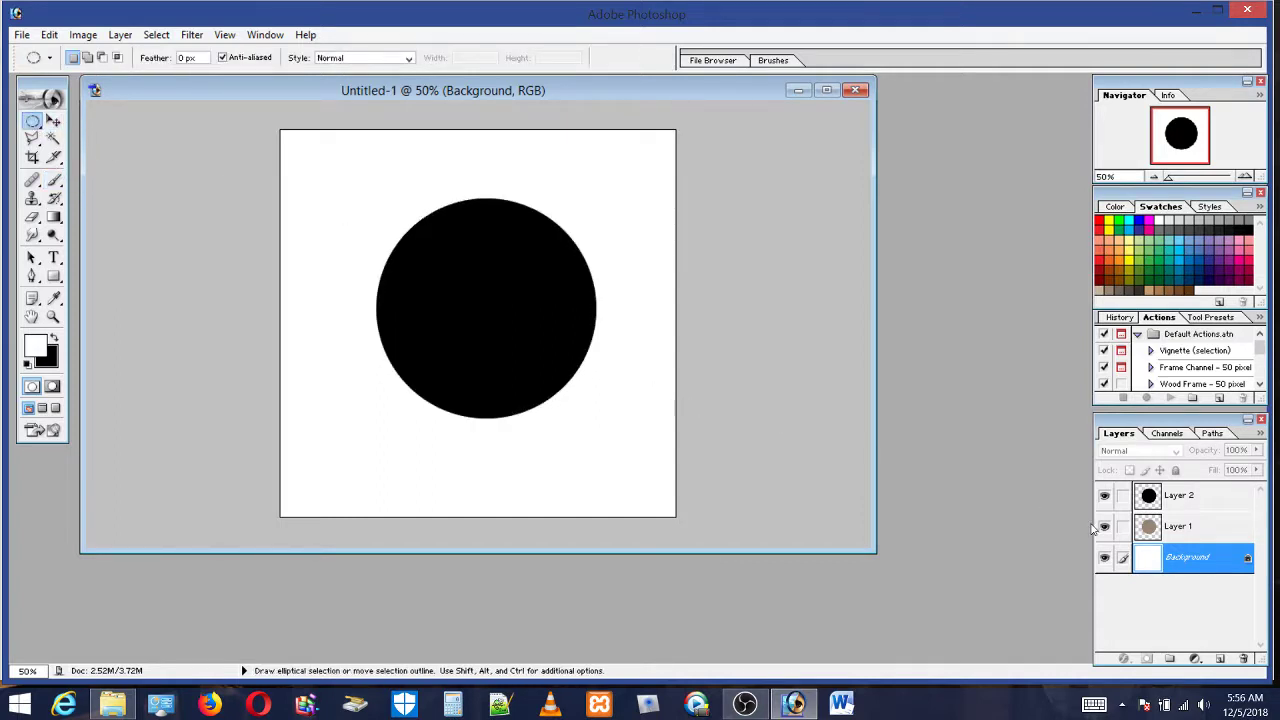
ctrl+click(1178, 498)
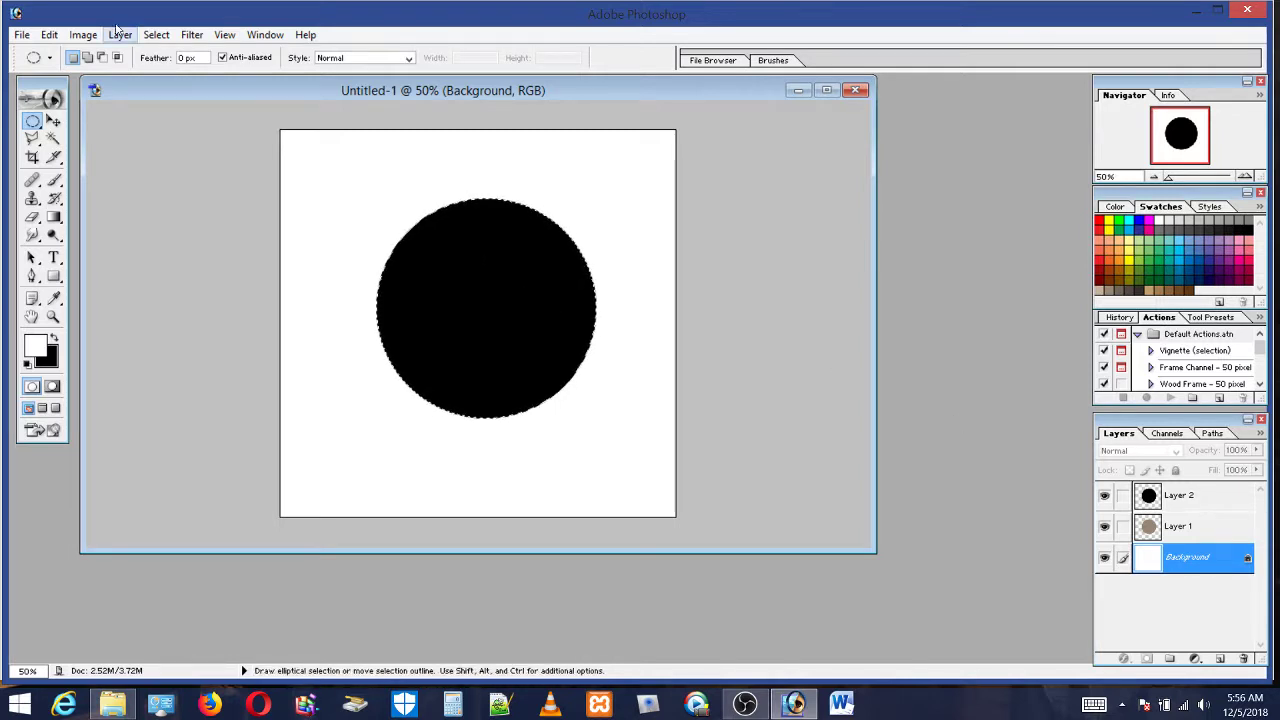
click(22, 35)
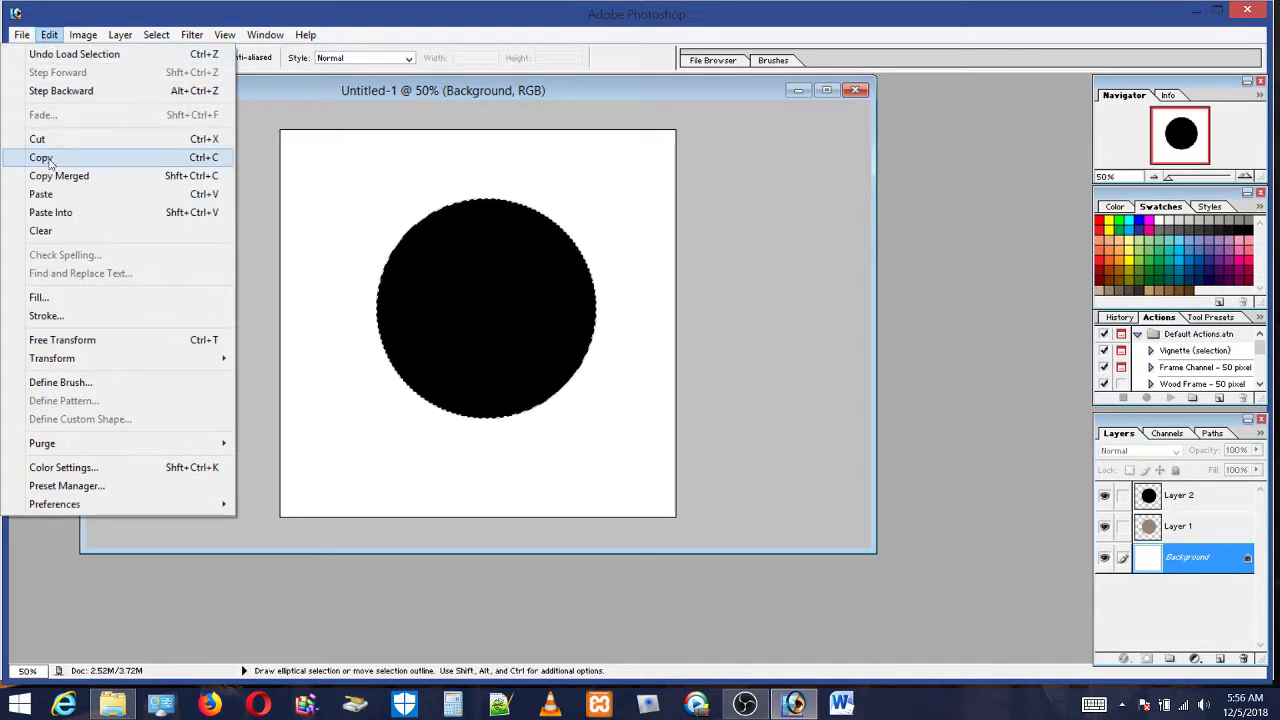
Copy the selected black circle, cancel a new-document attempt, and switch to the Brush tool
click(50, 162)
click(20, 36)
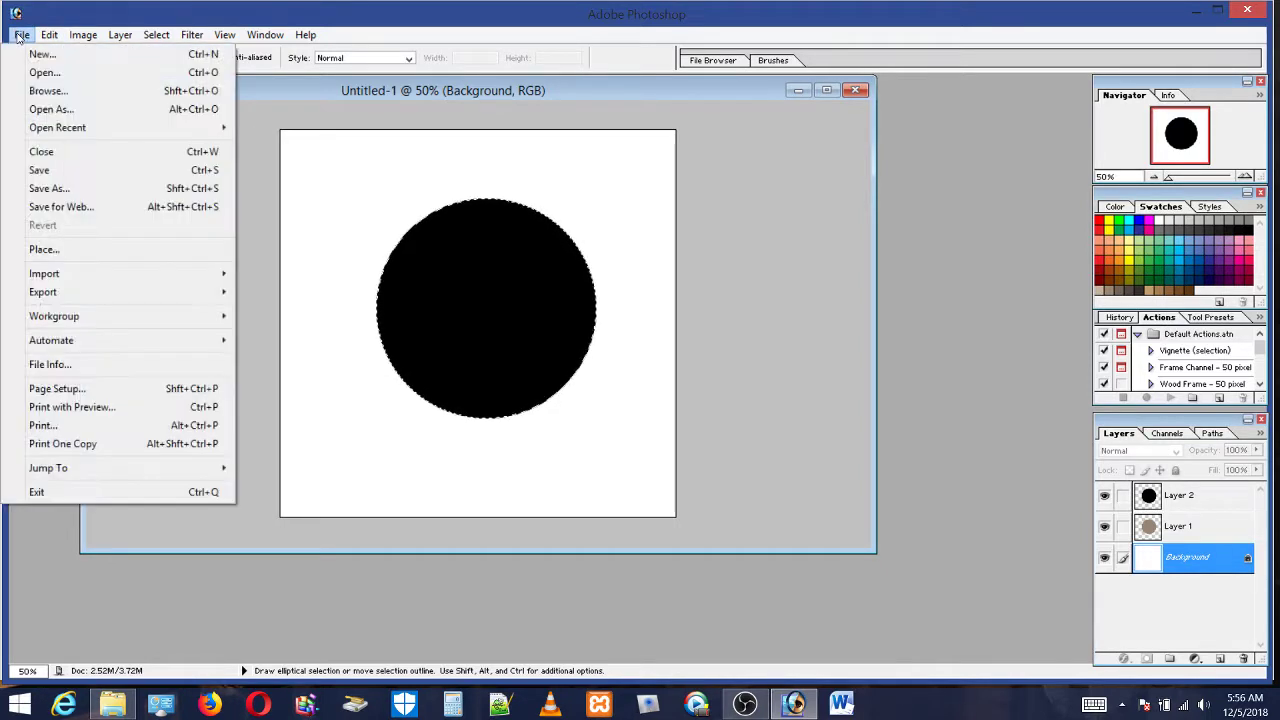
click(44, 56)
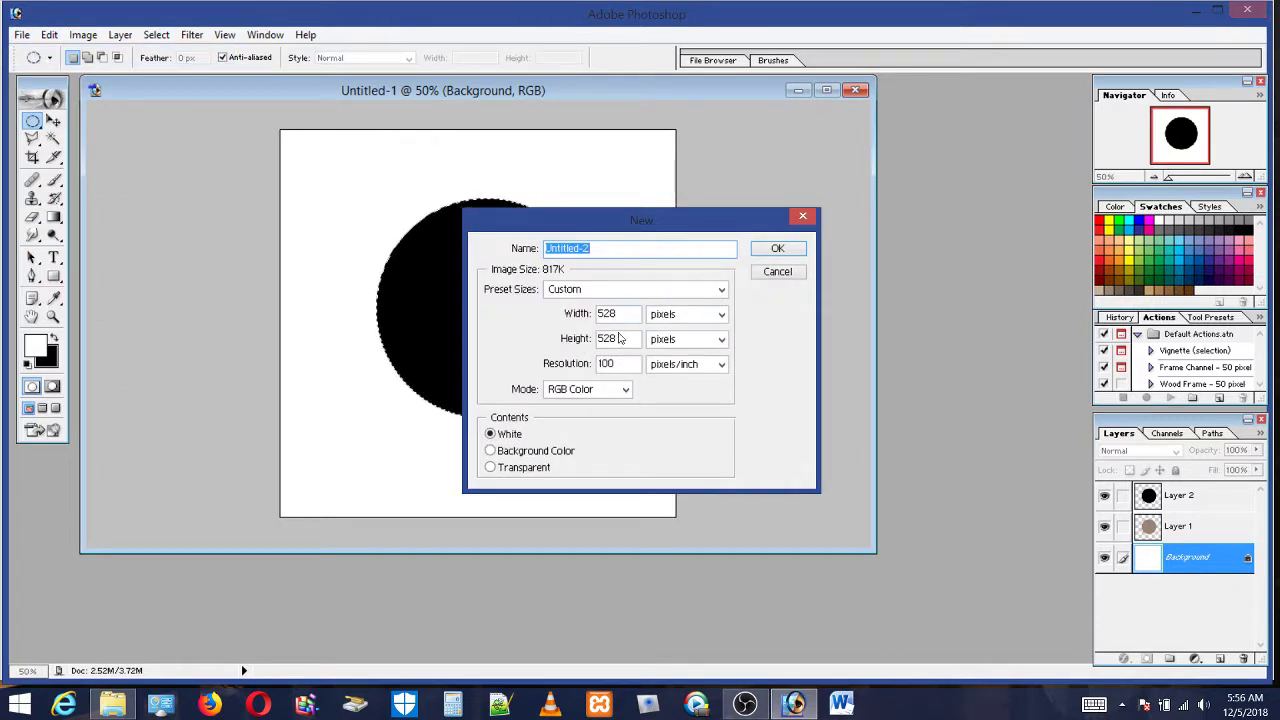
click(800, 272)
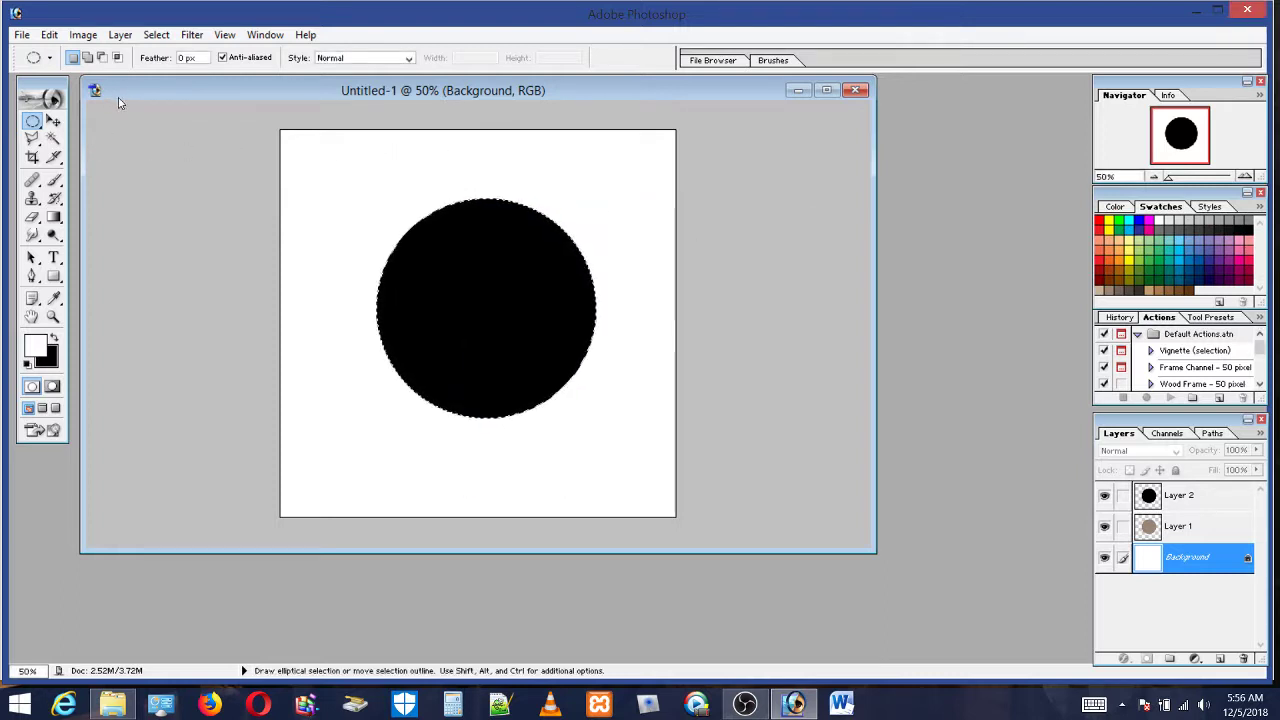
click(55, 180)
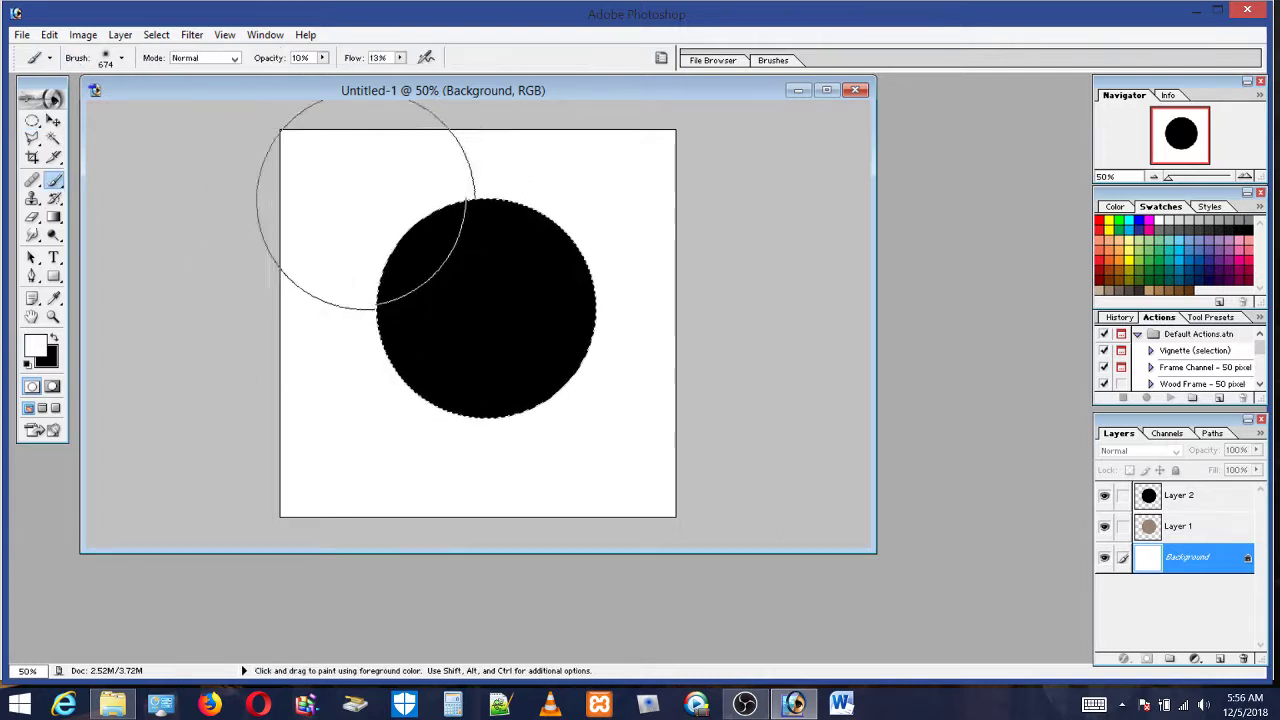
Create a new 528 × 528 px document, copying its 528 width value first
click(21, 34)
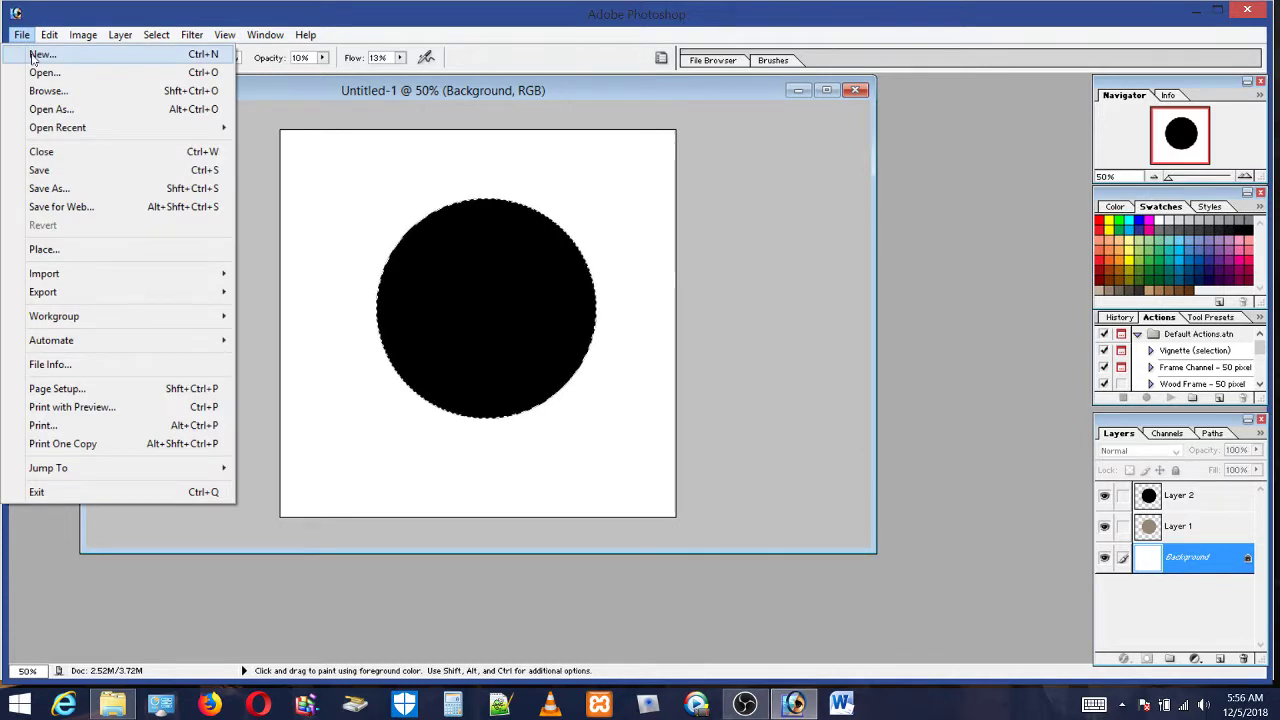
click(40, 54)
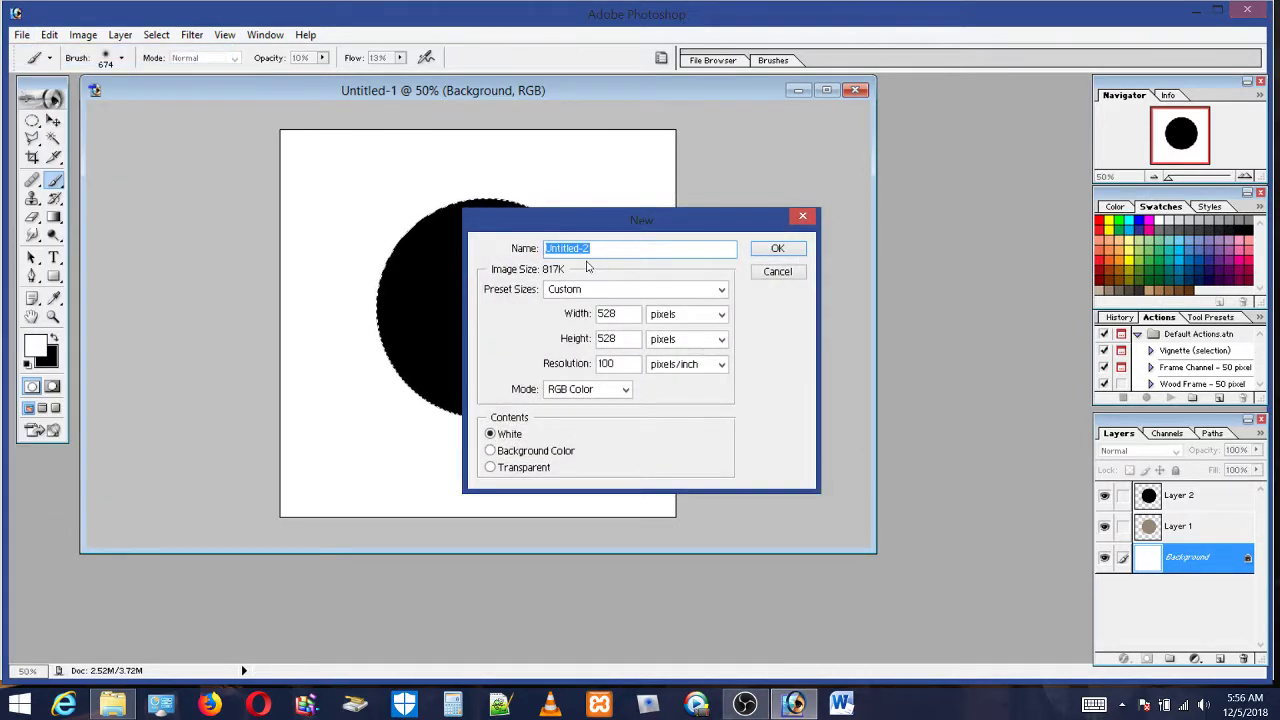
double_click(612, 314)
right_click(608, 314)
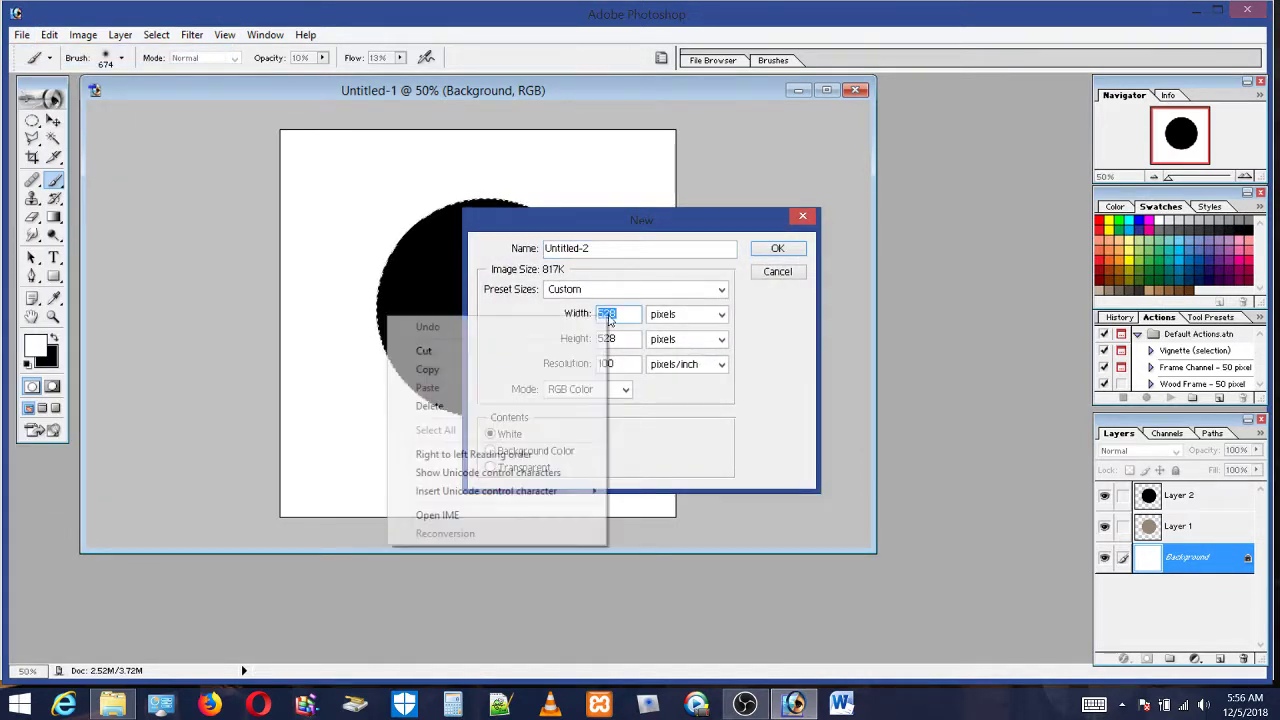
click(605, 370)
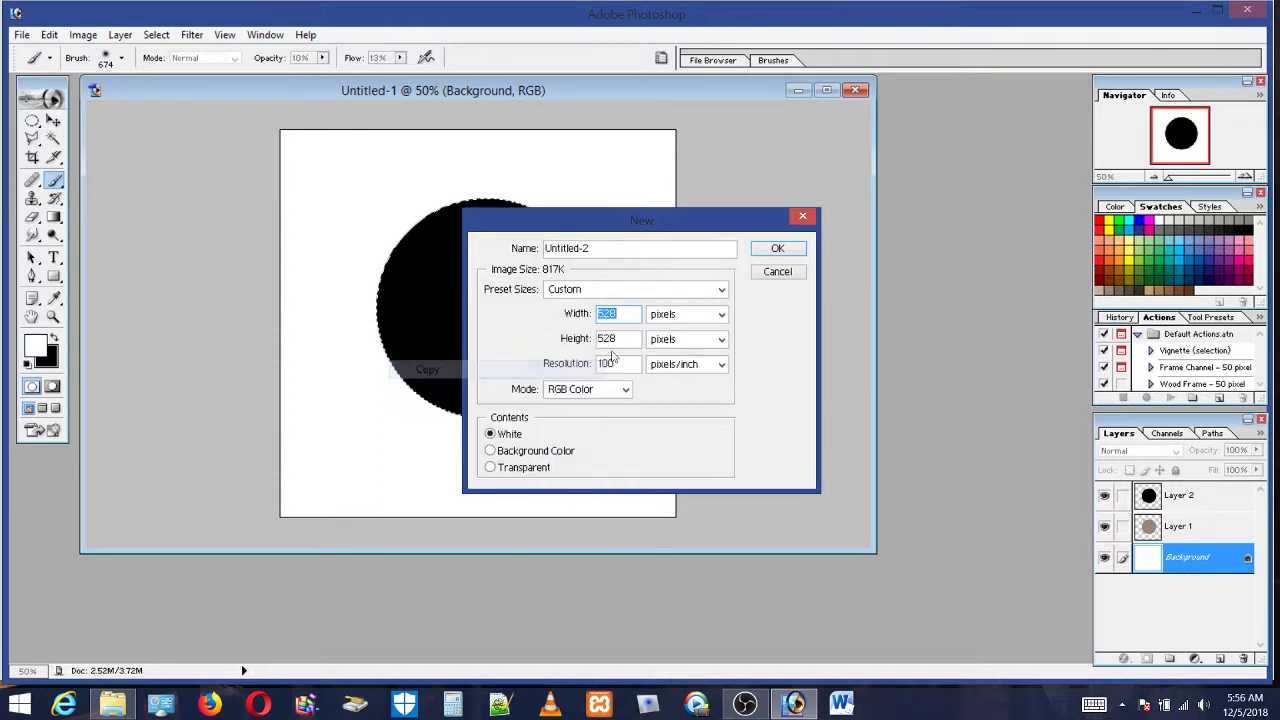
click(776, 248)
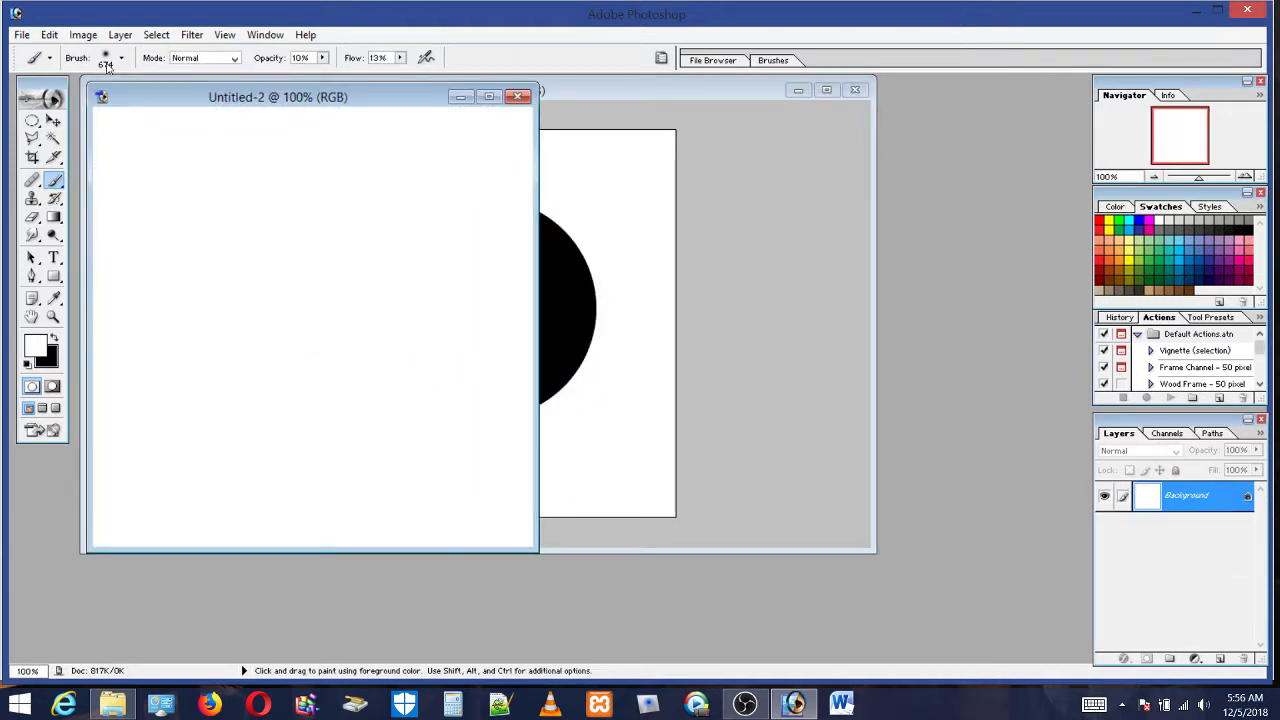
Paste 528 into the brush Master Diameter, replacing 674, then close Untitled-2
click(107, 63)
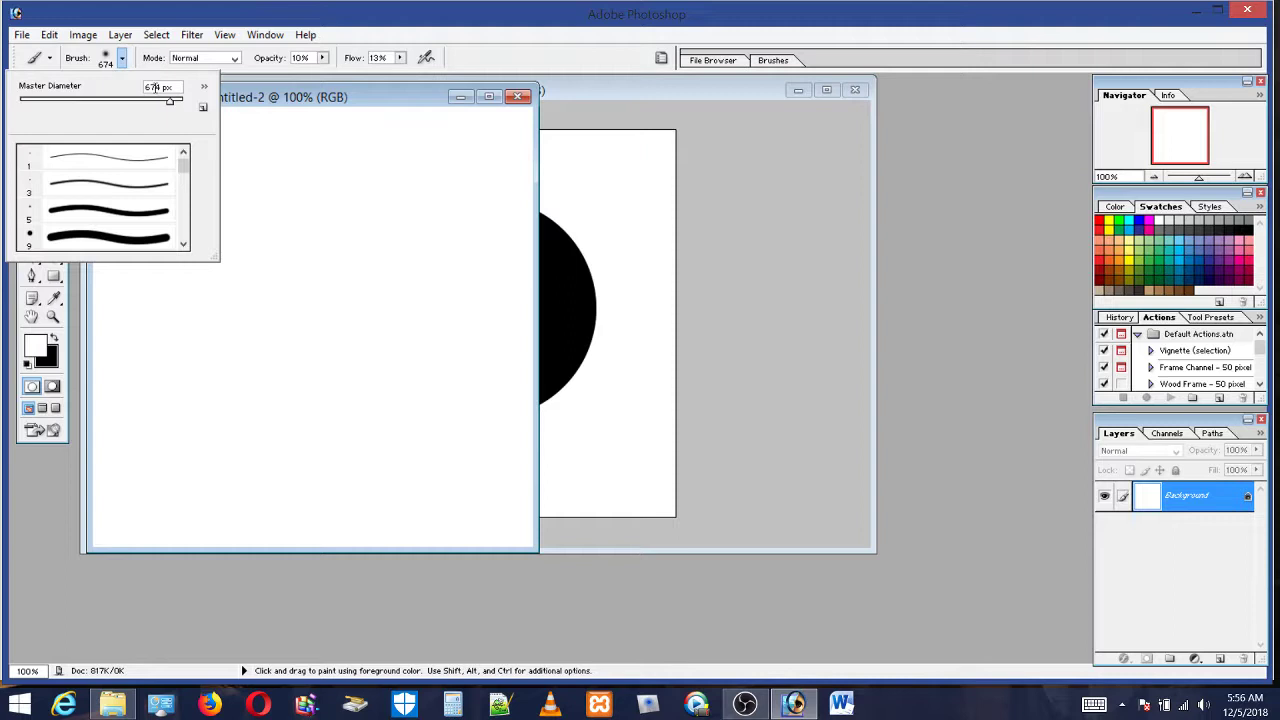
drag(157, 88, 145, 86)
right_click(152, 88)
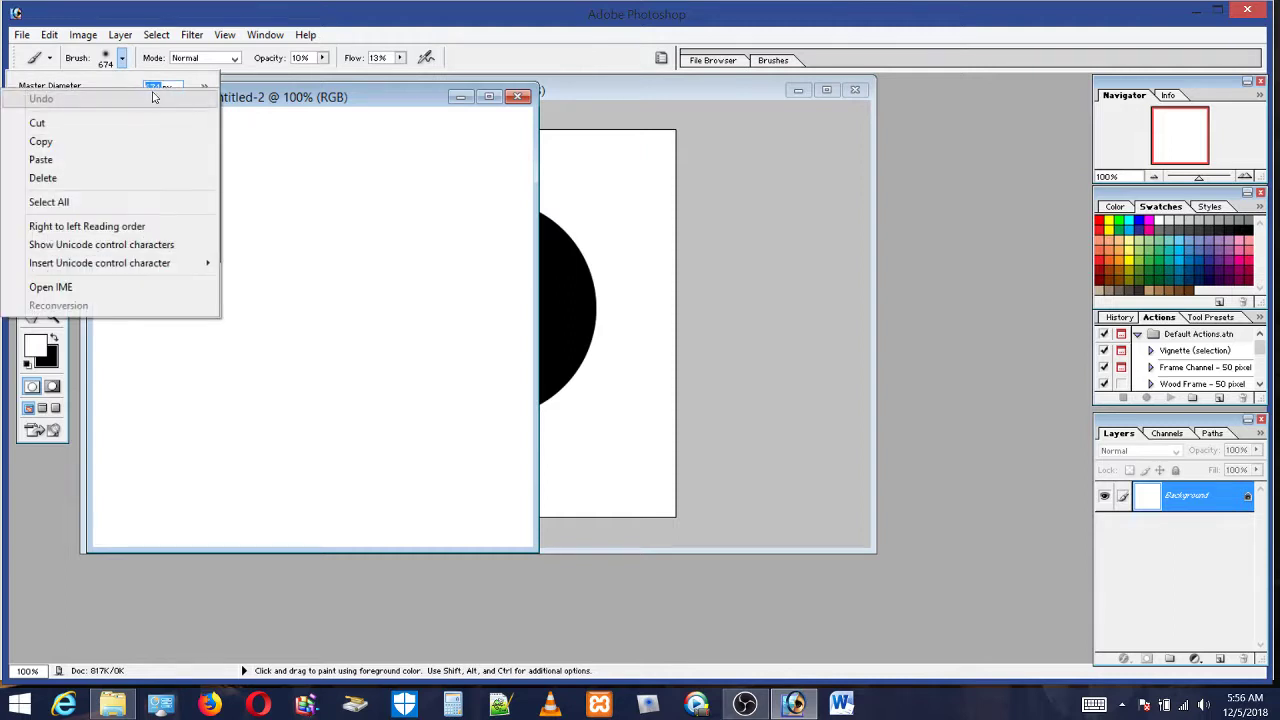
click(41, 160)
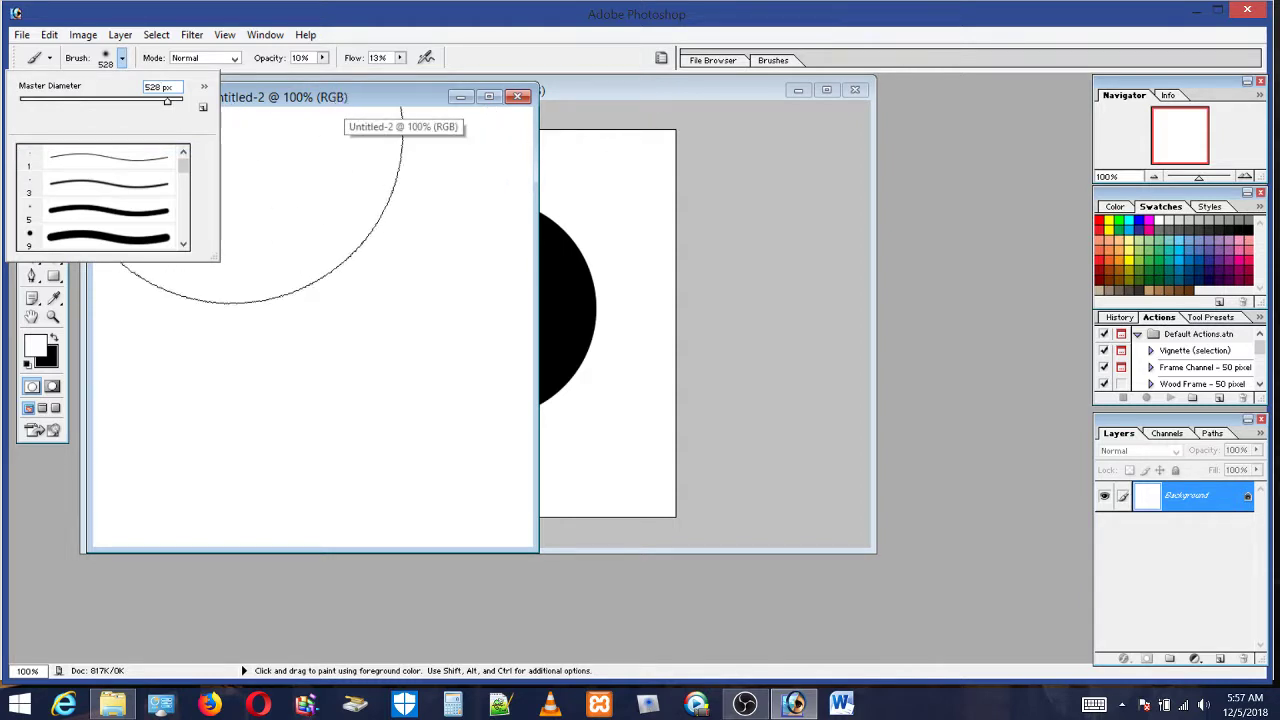
click(325, 97)
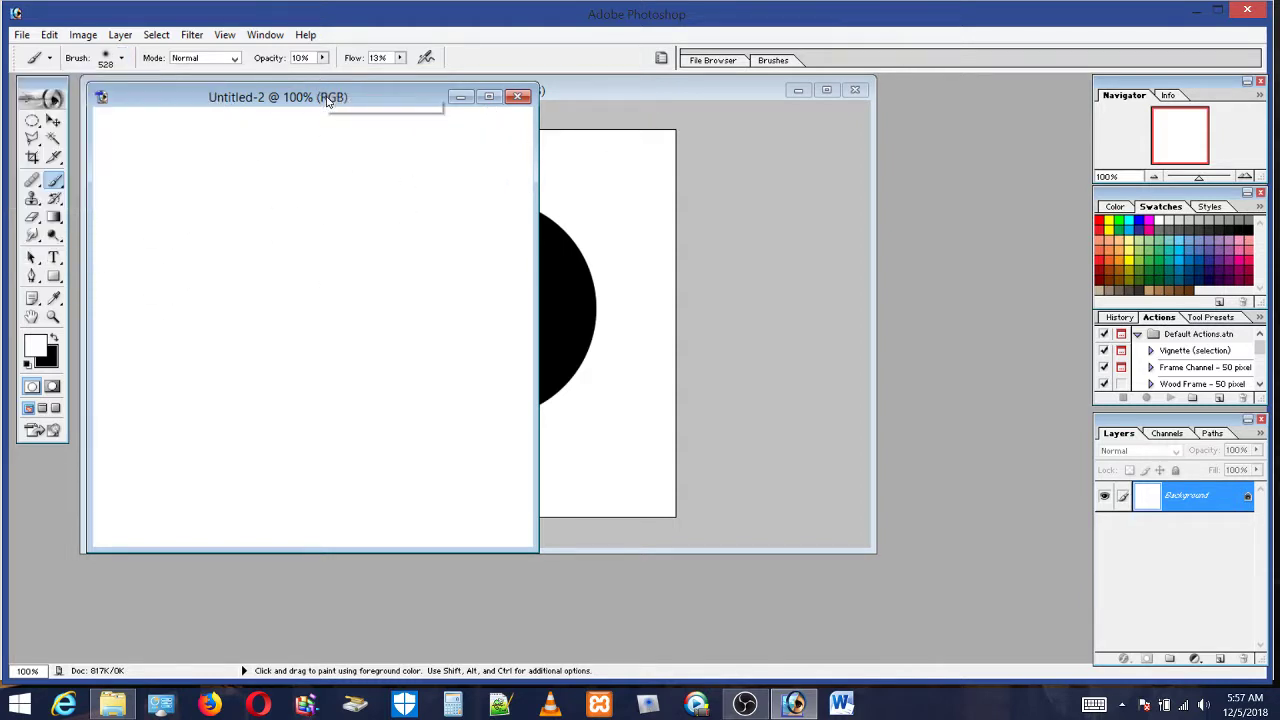
click(508, 100)
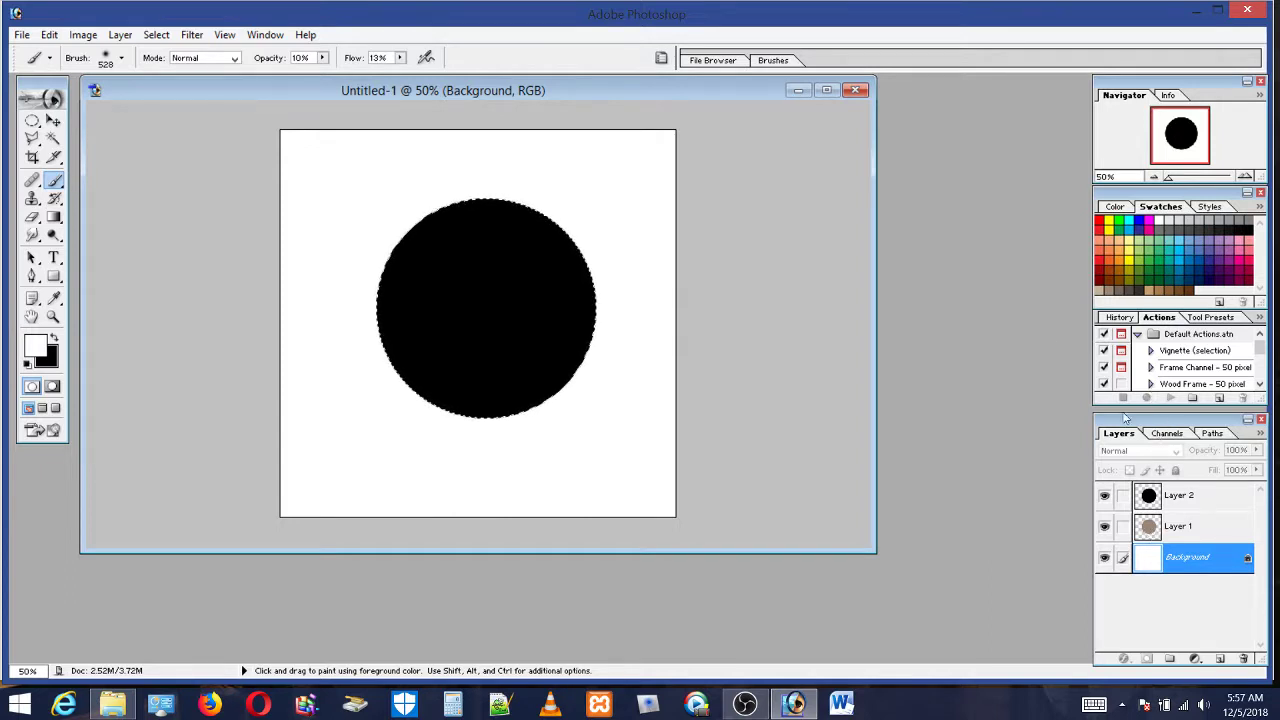
Sample the brown as foreground, undo the stray stroke, deselect the circle, and select Layer 2
click(1110, 289)
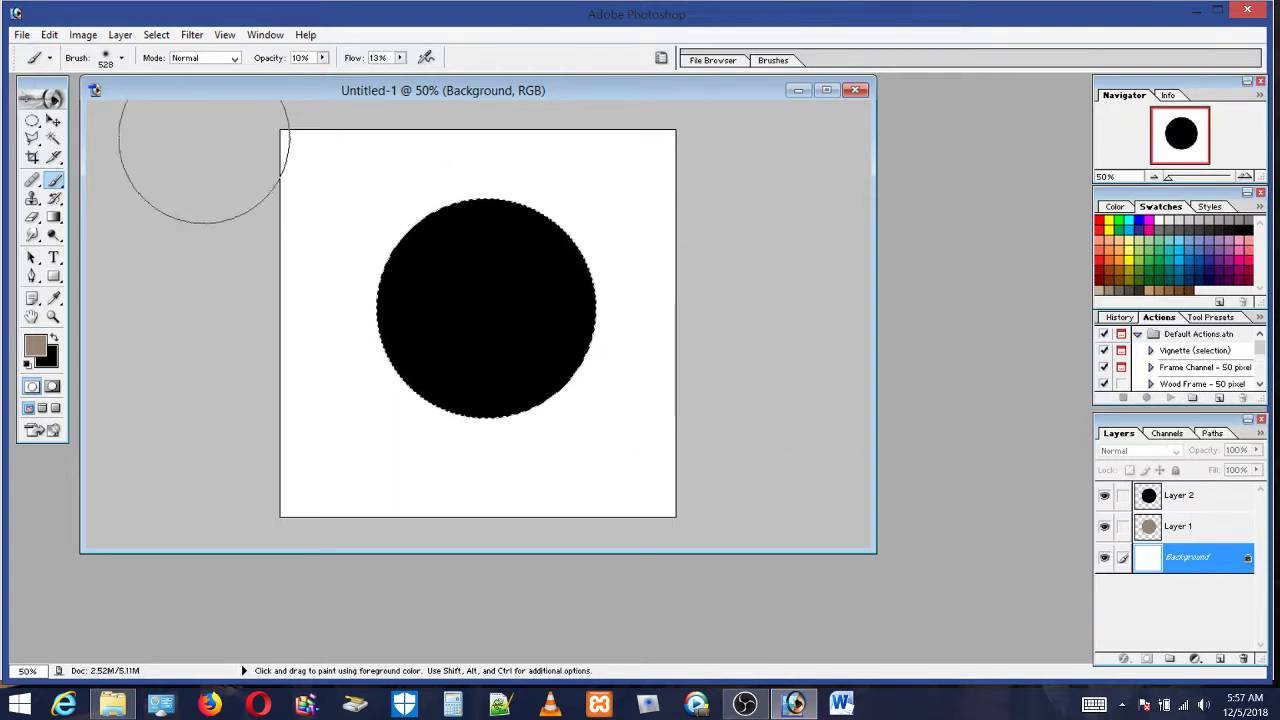
click(49, 34)
click(45, 57)
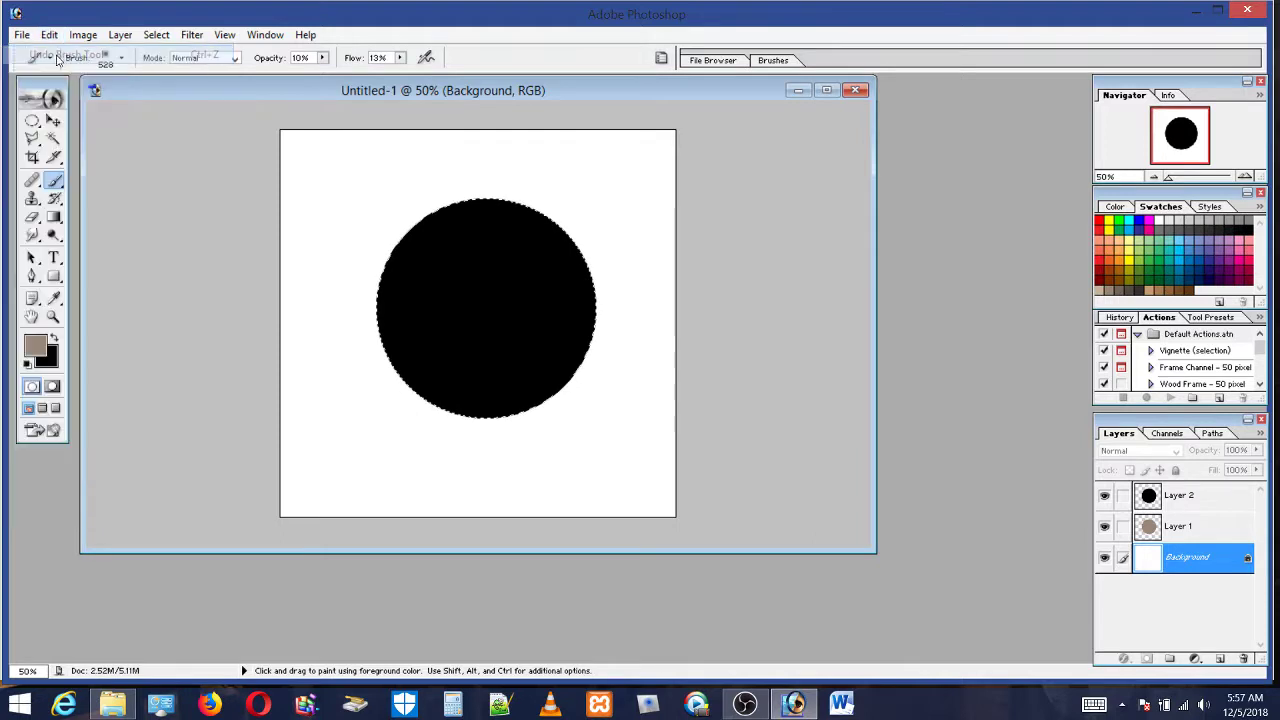
click(32, 120)
click(420, 186)
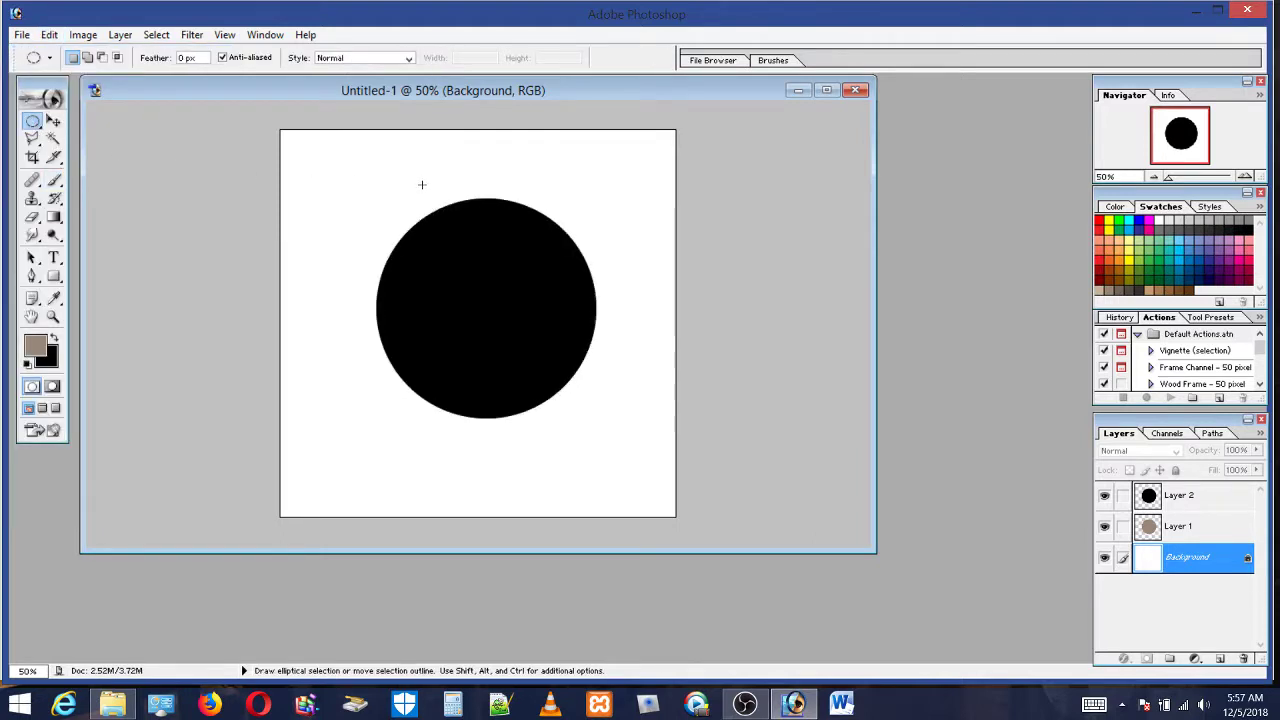
click(1182, 496)
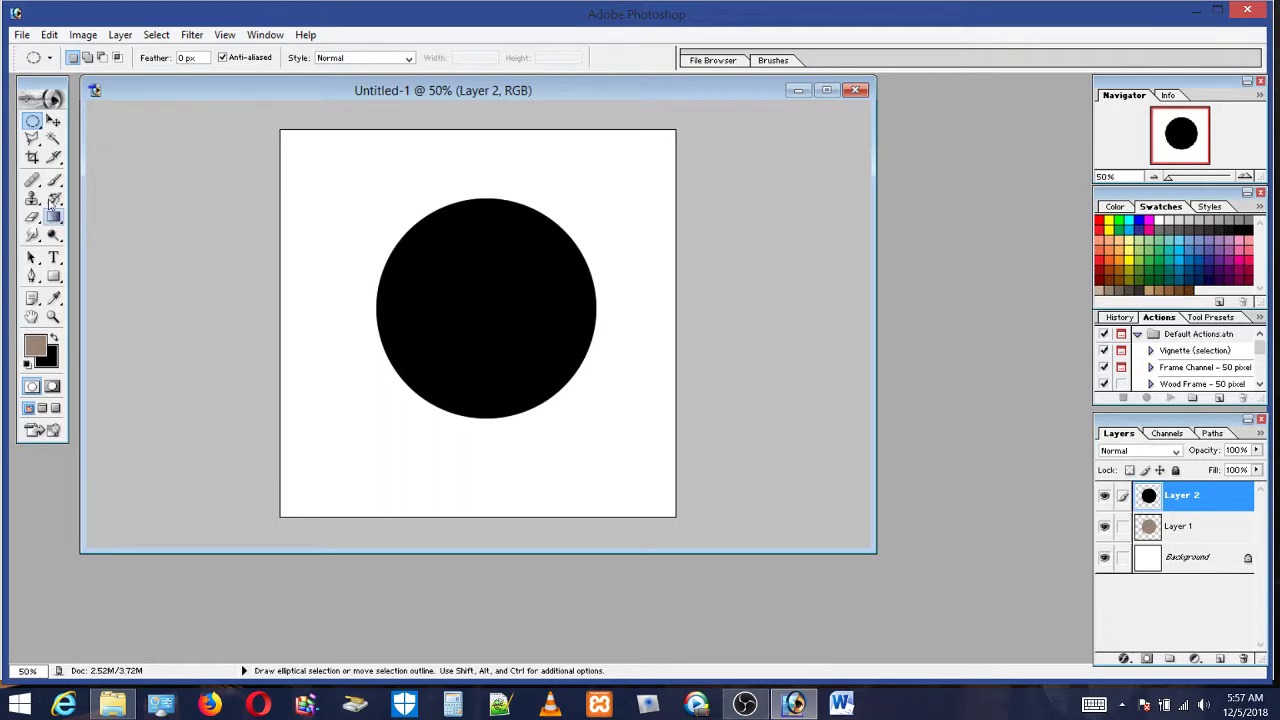
Paint a faint brown stroke over the black disc and raise brush flow to 37%
click(54, 181)
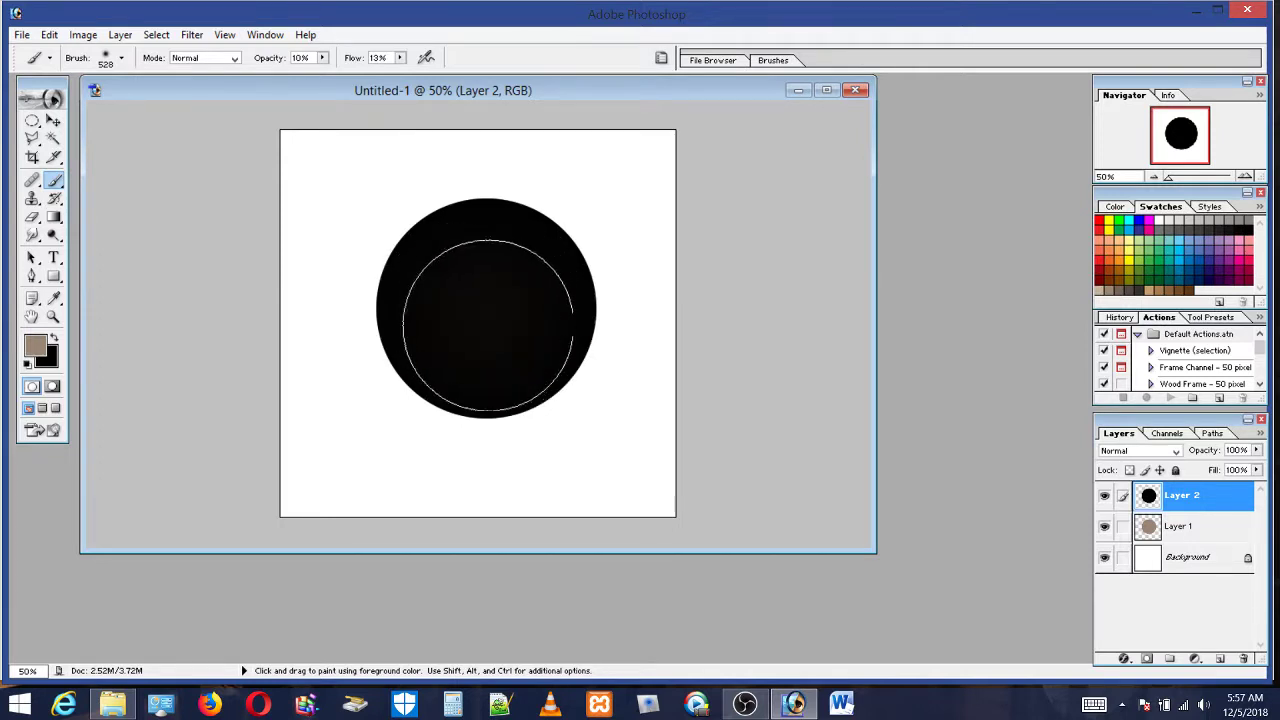
mouse_move(488, 326)
mouse_down()
mouse_move(503, 334)
mouse_move(480, 366)
mouse_move(483, 305)
mouse_up()
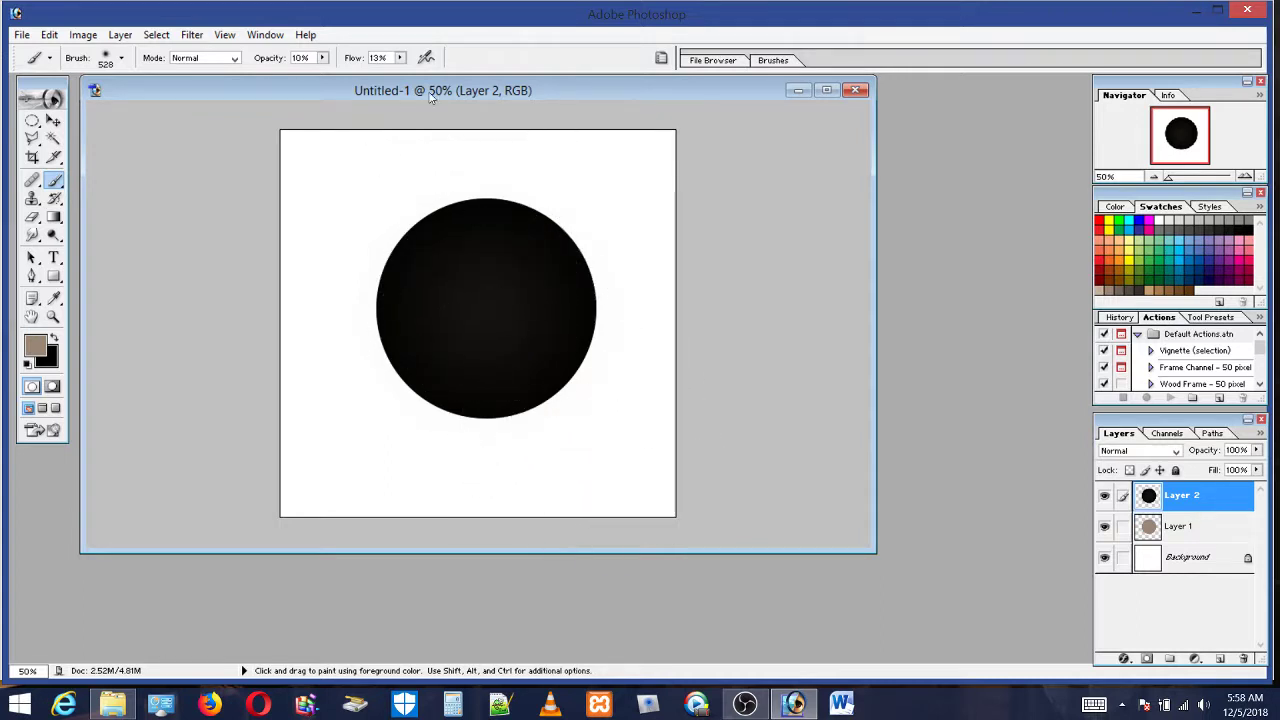
click(399, 59)
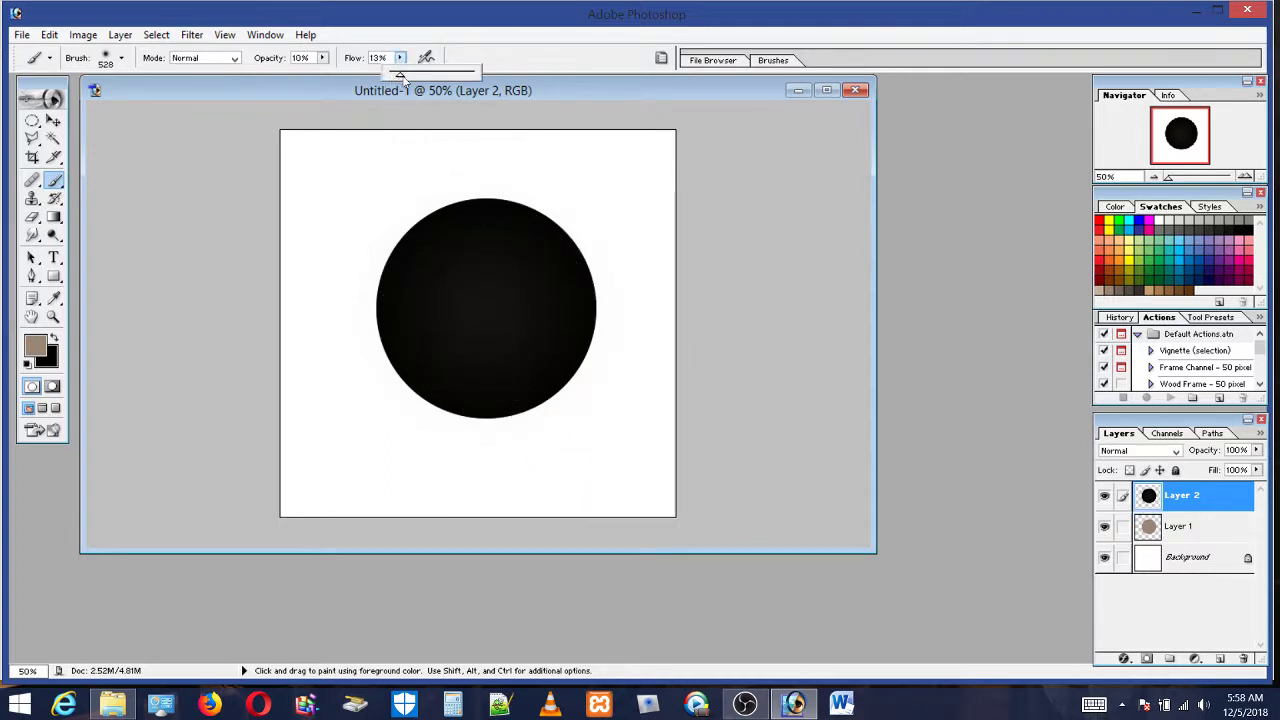
click(421, 79)
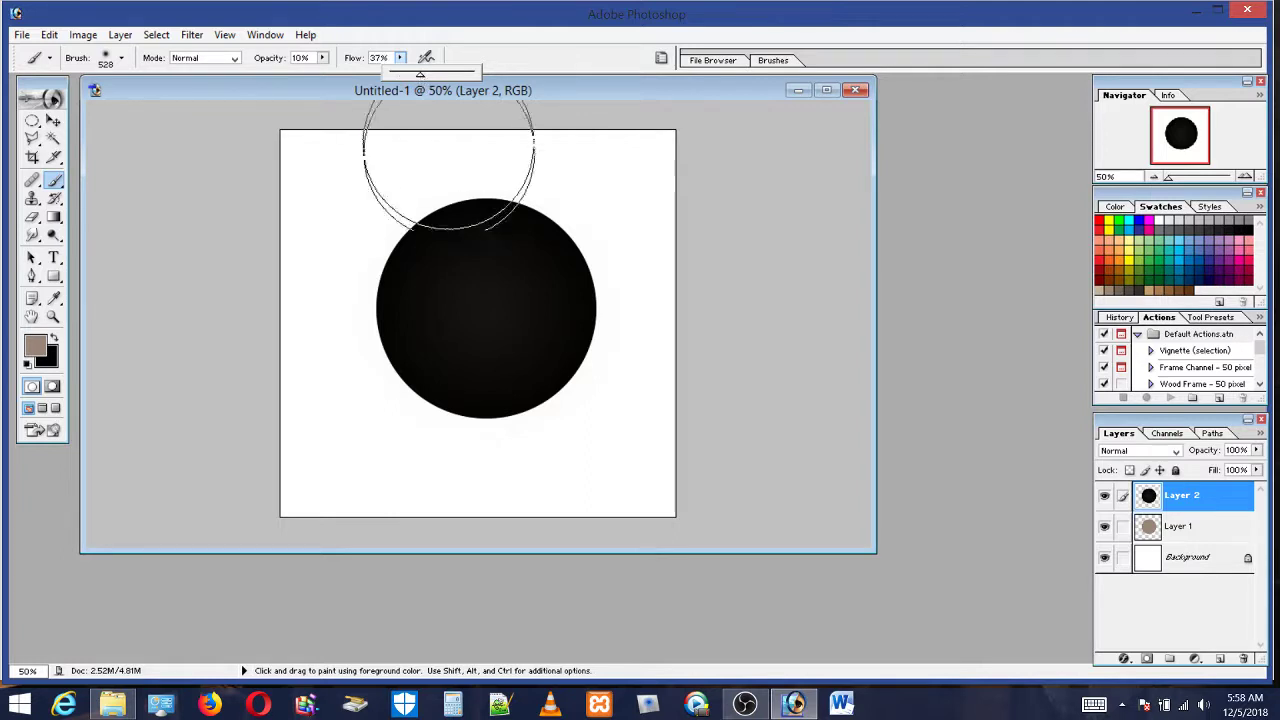
click(487, 310)
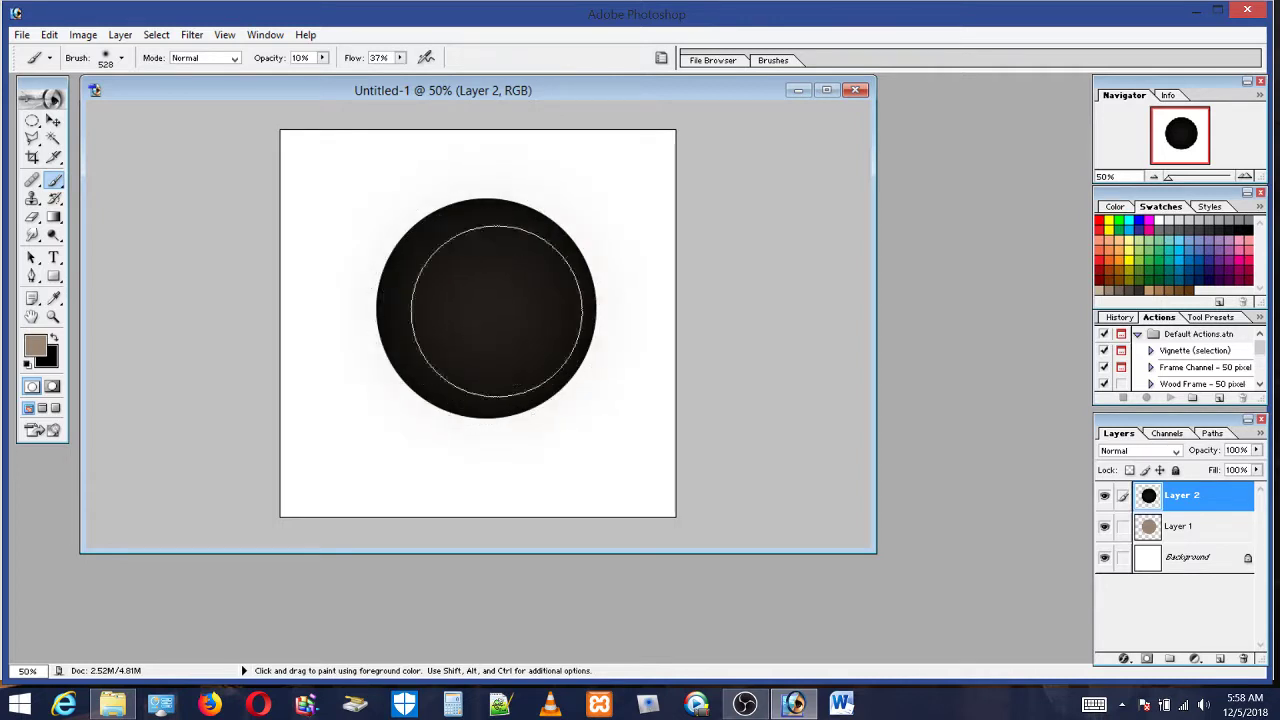
Paint a soft halo around the disc at higher flow, then set opacity to 100%
mouse_move(496, 311)
mouse_down()
mouse_move(486, 320)
mouse_move(560, 305)
mouse_up()
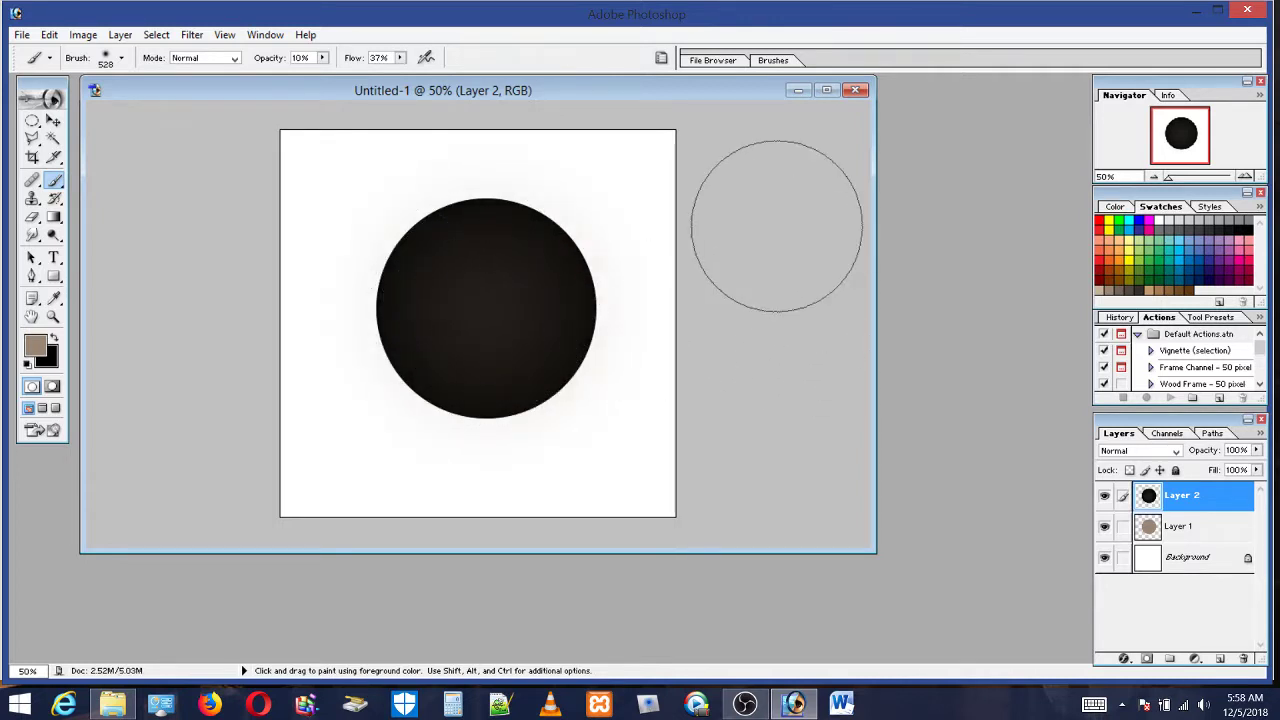
drag(400, 57, 429, 78)
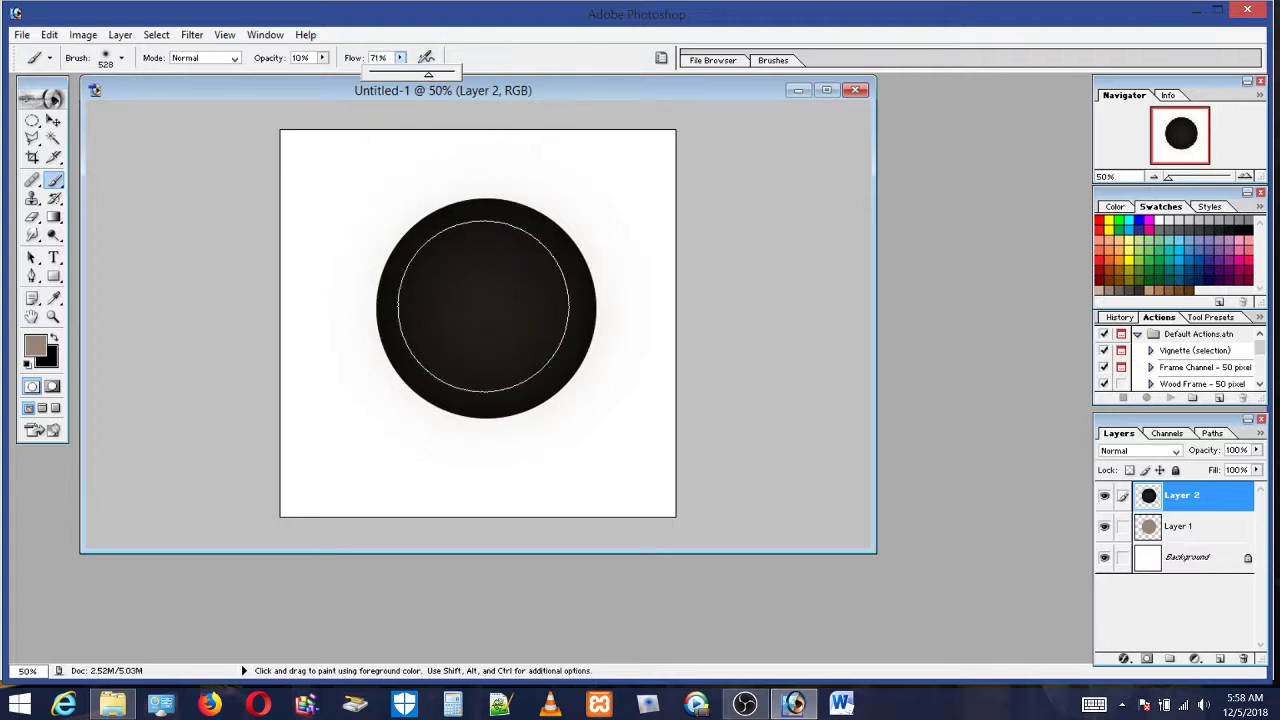
mouse_move(470, 312)
mouse_down()
mouse_move(501, 316)
mouse_move(453, 320)
mouse_move(486, 278)
mouse_move(508, 326)
mouse_move(478, 312)
mouse_move(488, 278)
mouse_move(510, 300)
mouse_move(480, 318)
mouse_move(474, 304)
mouse_move(514, 329)
mouse_up()
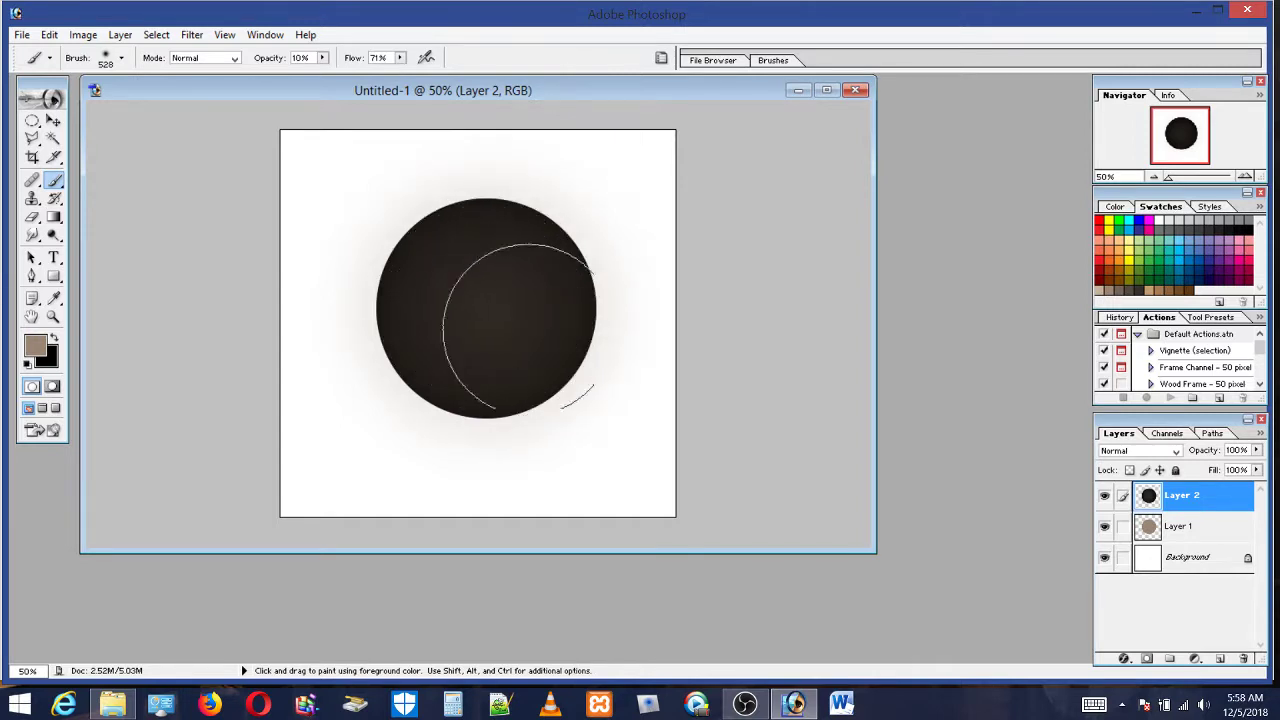
click(400, 58)
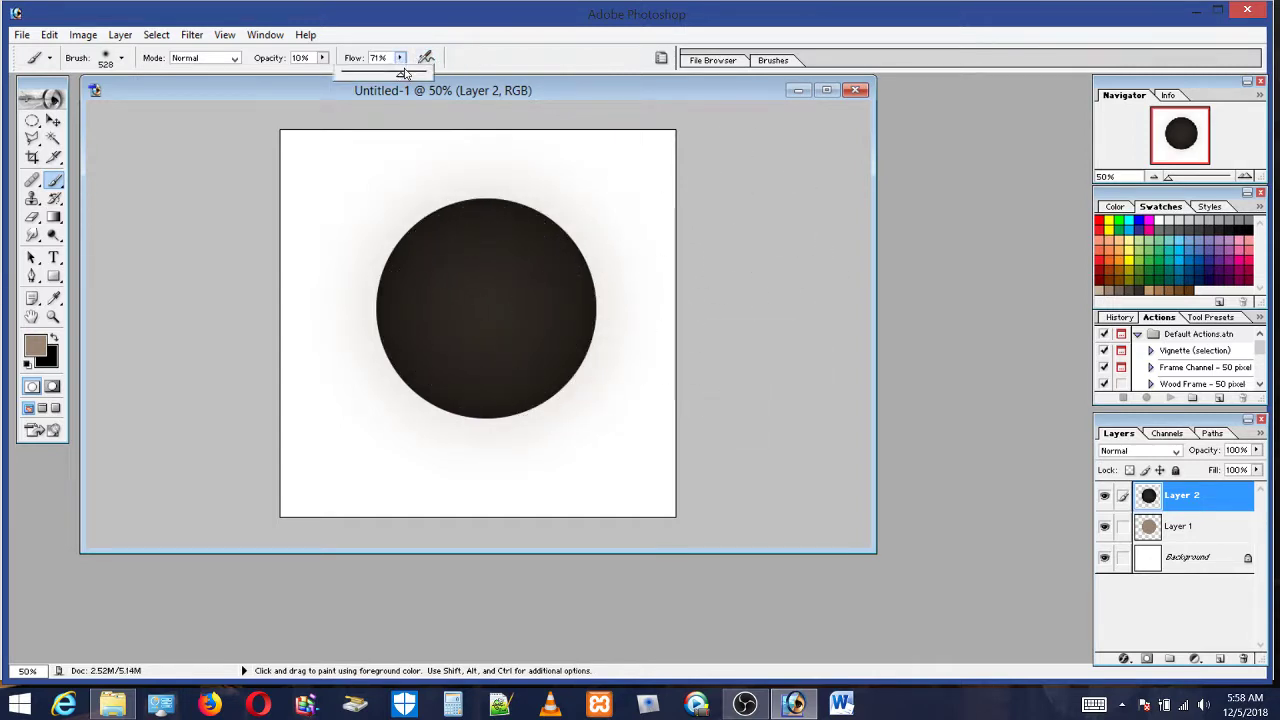
mouse_move(412, 78)
mouse_down()
mouse_move(279, 78)
mouse_move(306, 78)
mouse_move(320, 60)
mouse_move(323, 76)
mouse_move(481, 103)
mouse_move(600, 190)
mouse_up()
click(322, 57)
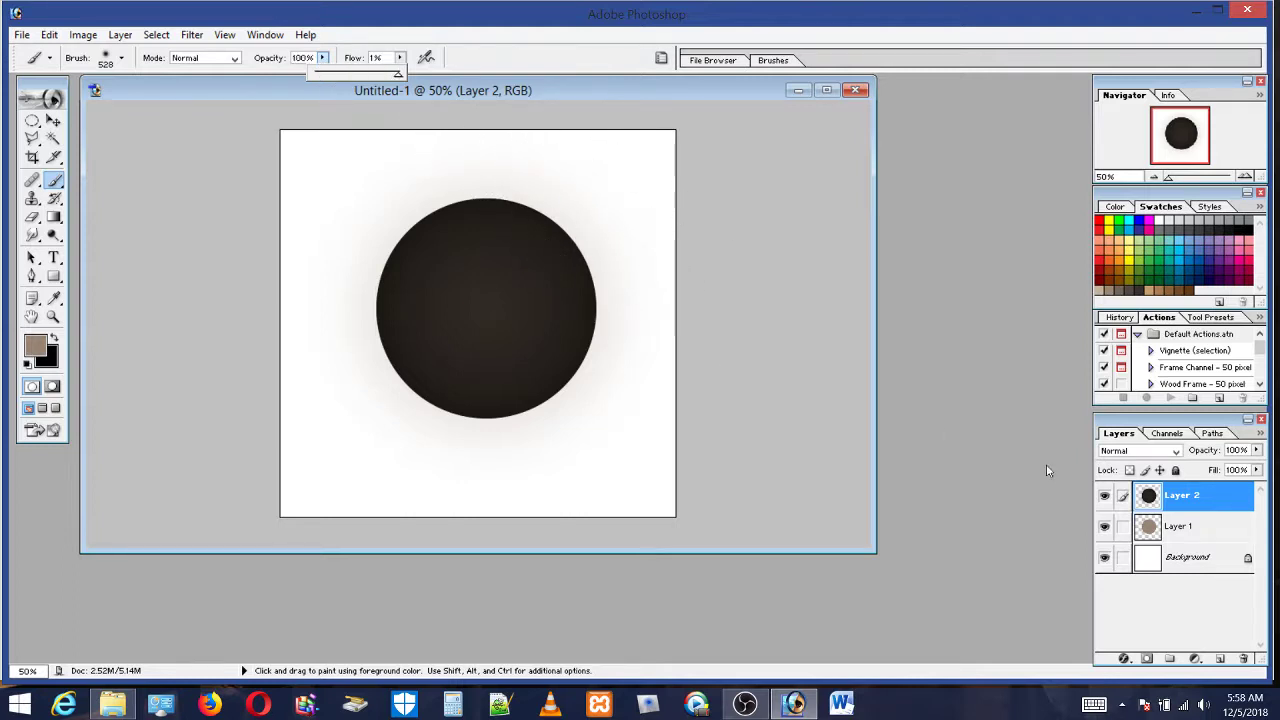
Undo the opacity change and step backward through the disc's glow and brush tint
click(49, 35)
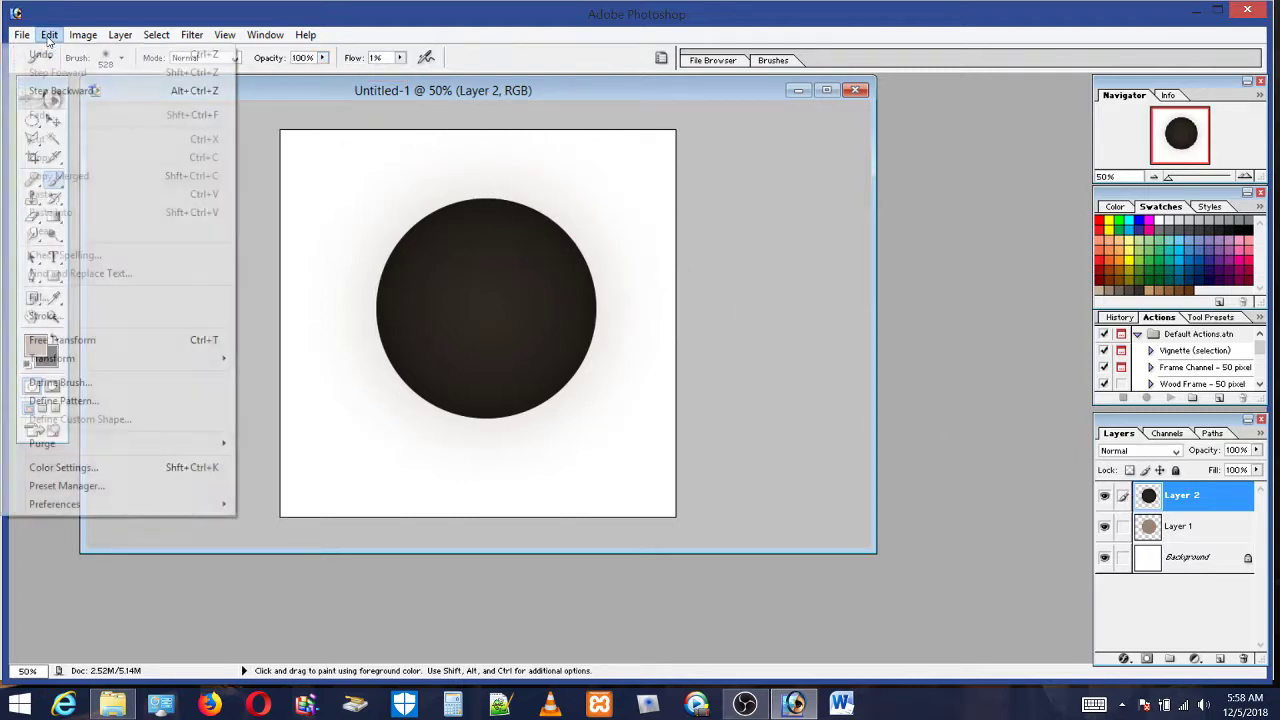
click(50, 54)
click(49, 35)
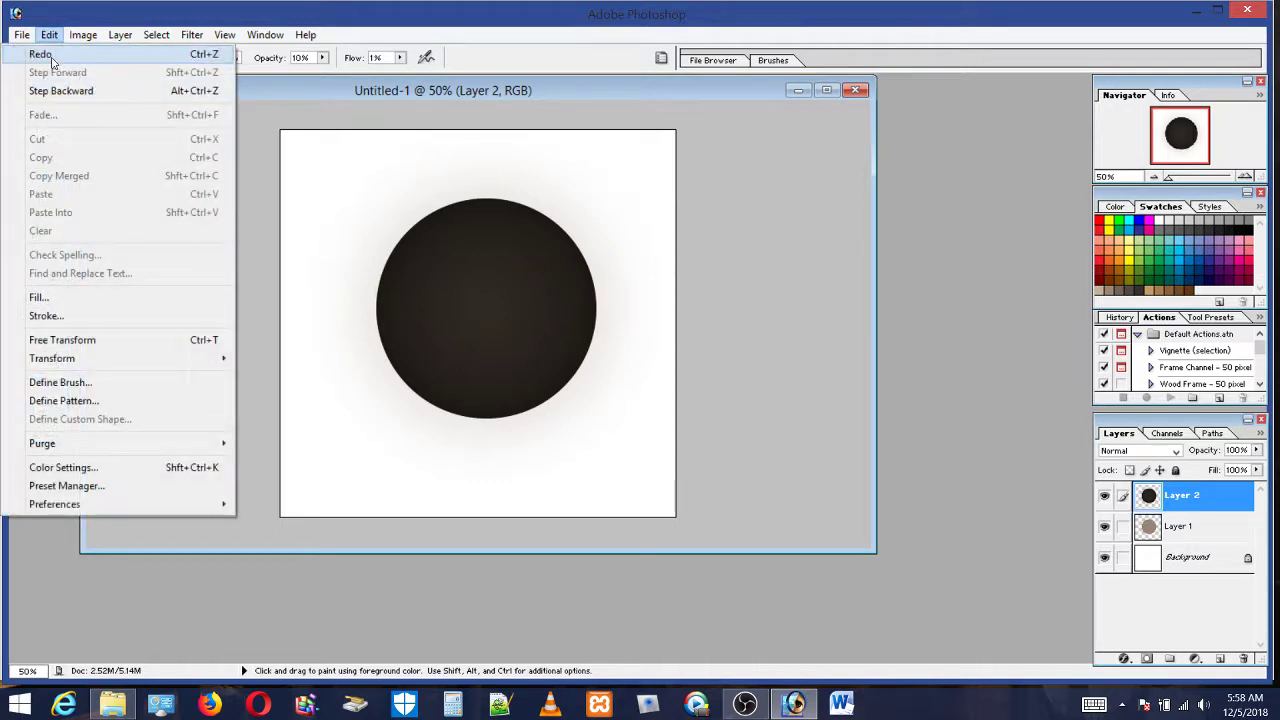
click(50, 92)
click(52, 38)
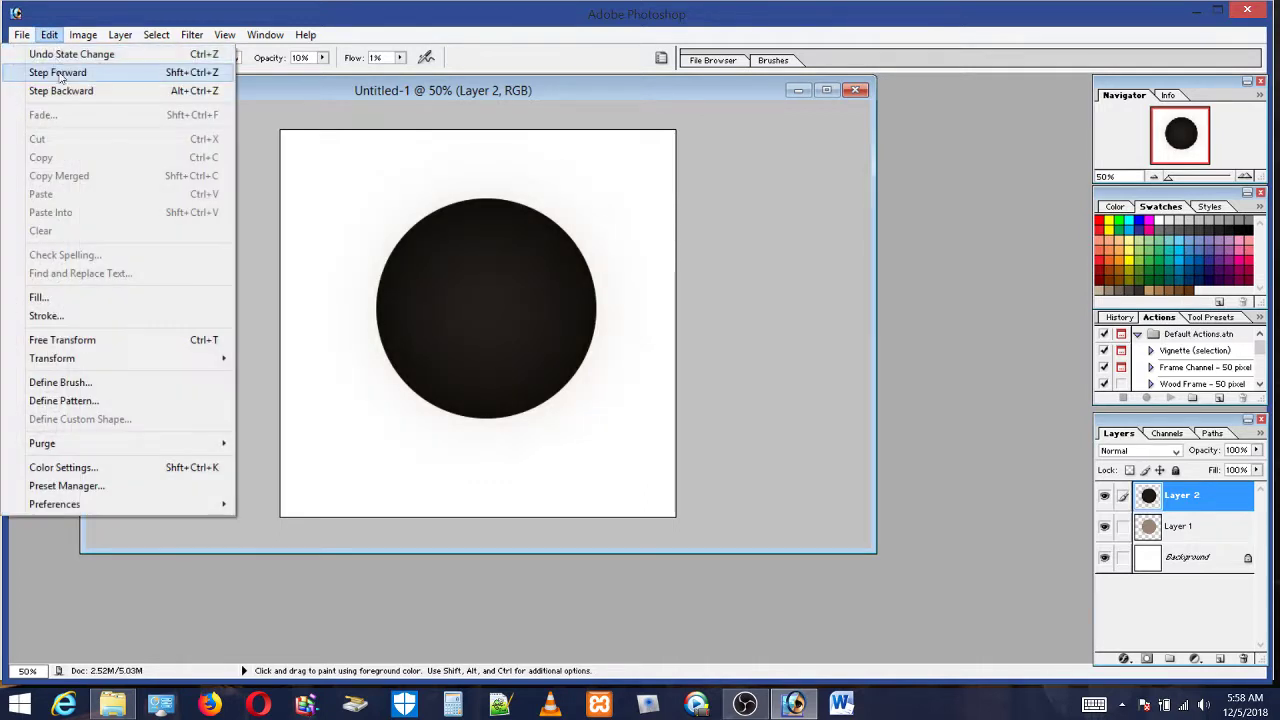
click(57, 89)
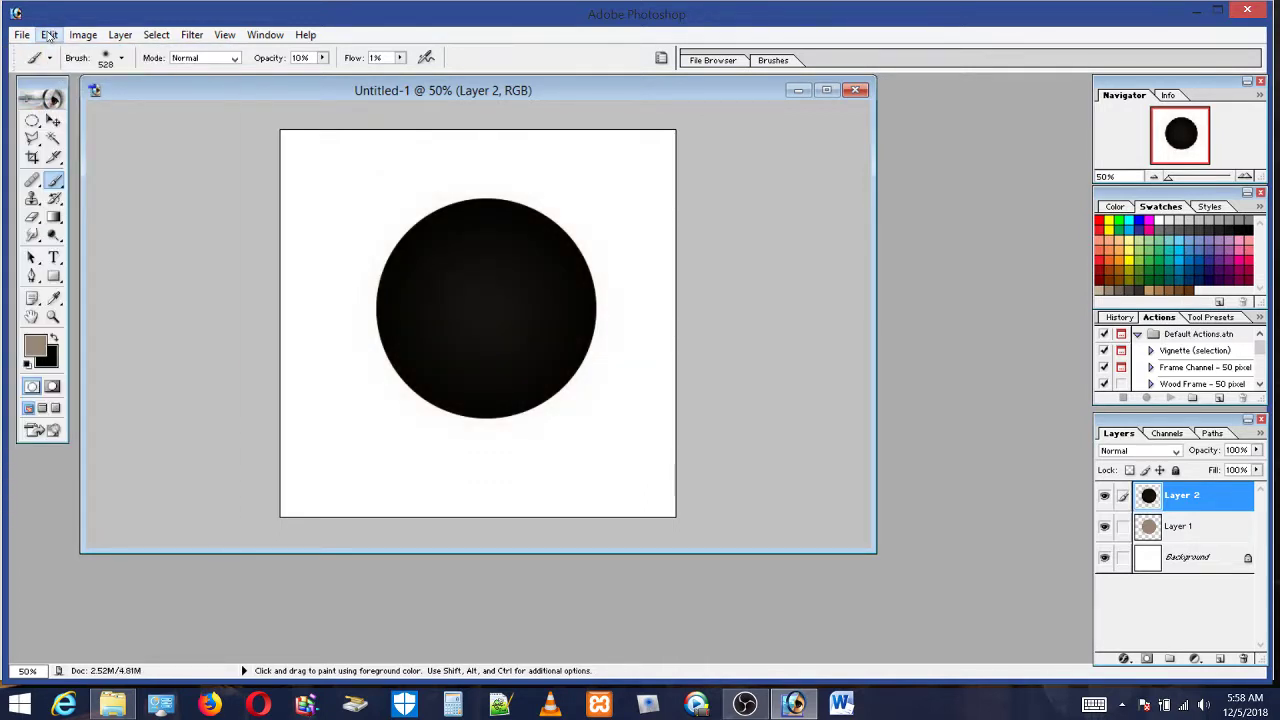
click(49, 36)
click(57, 88)
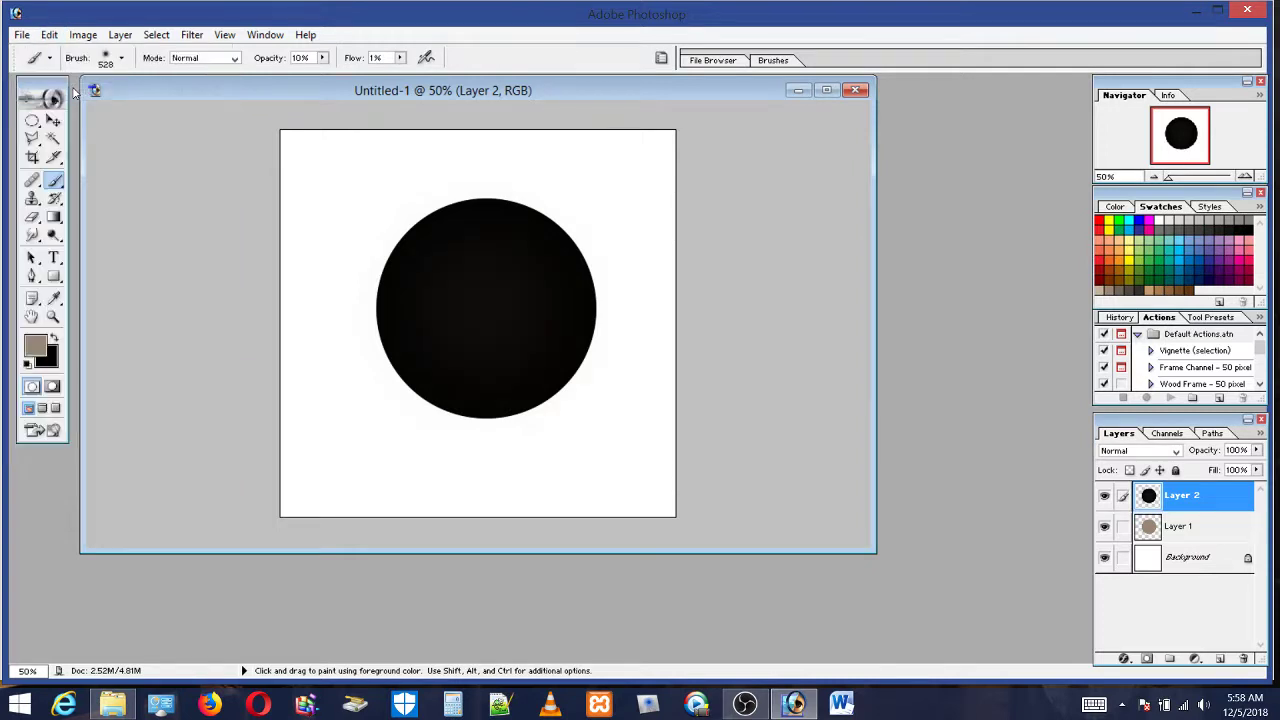
click(49, 35)
click(57, 87)
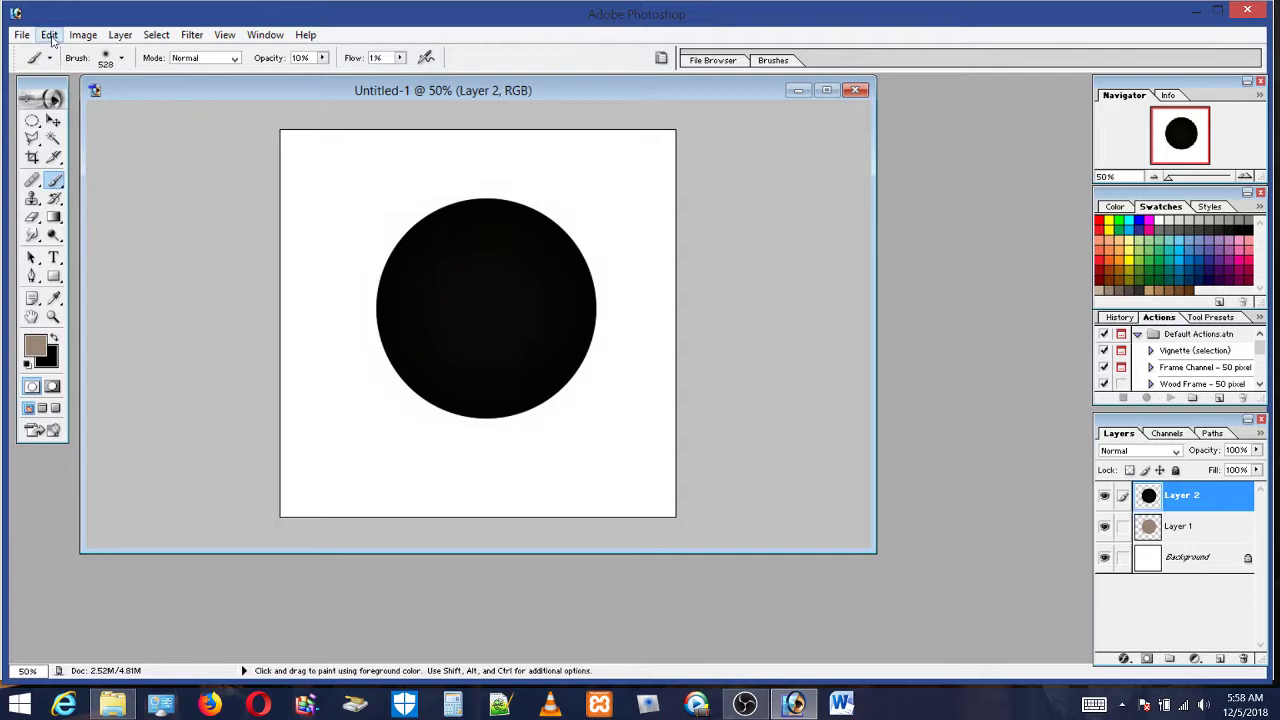
click(49, 35)
click(67, 93)
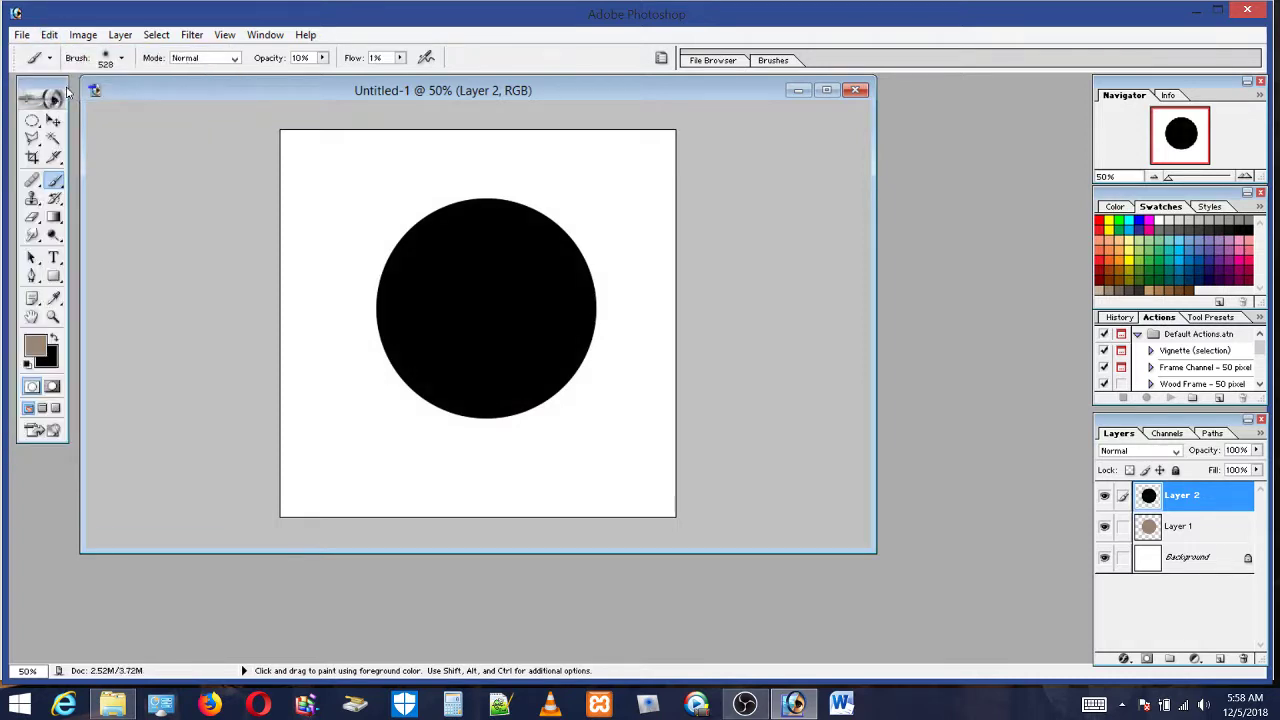
click(49, 35)
click(67, 91)
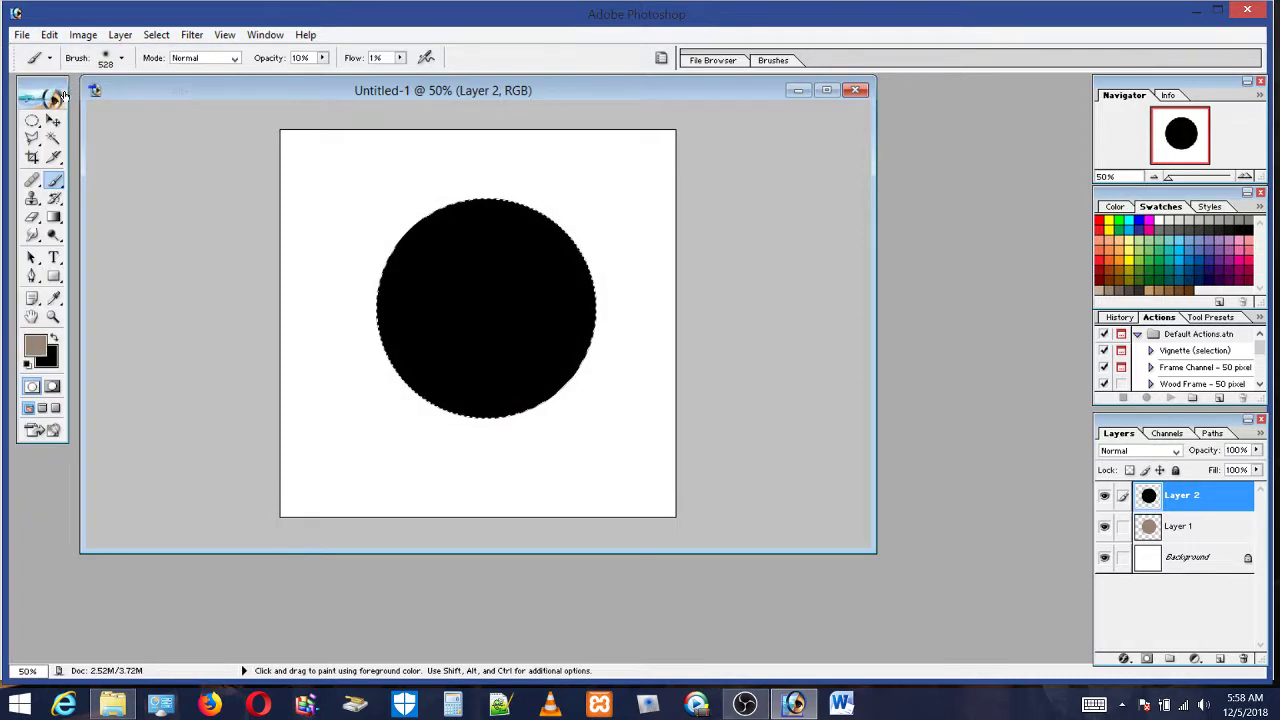
Redo one state, then step back three more times until the disc is plain black
click(49, 35)
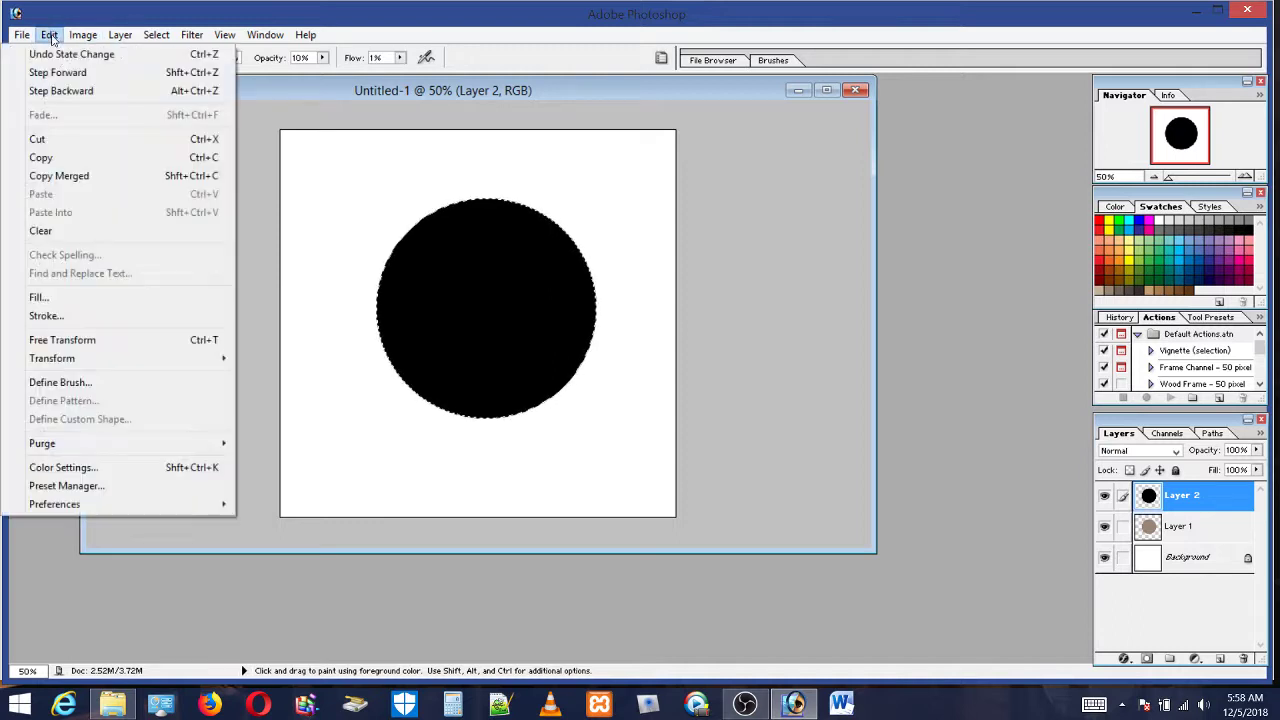
click(62, 56)
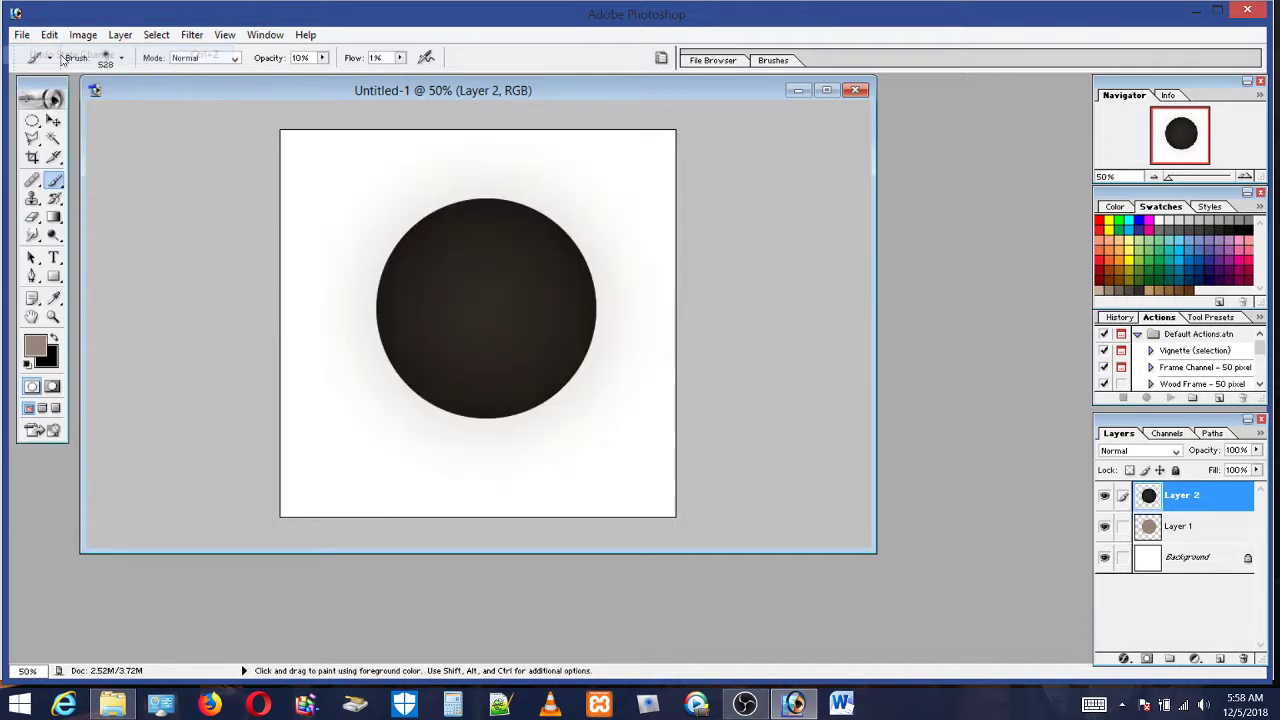
click(49, 35)
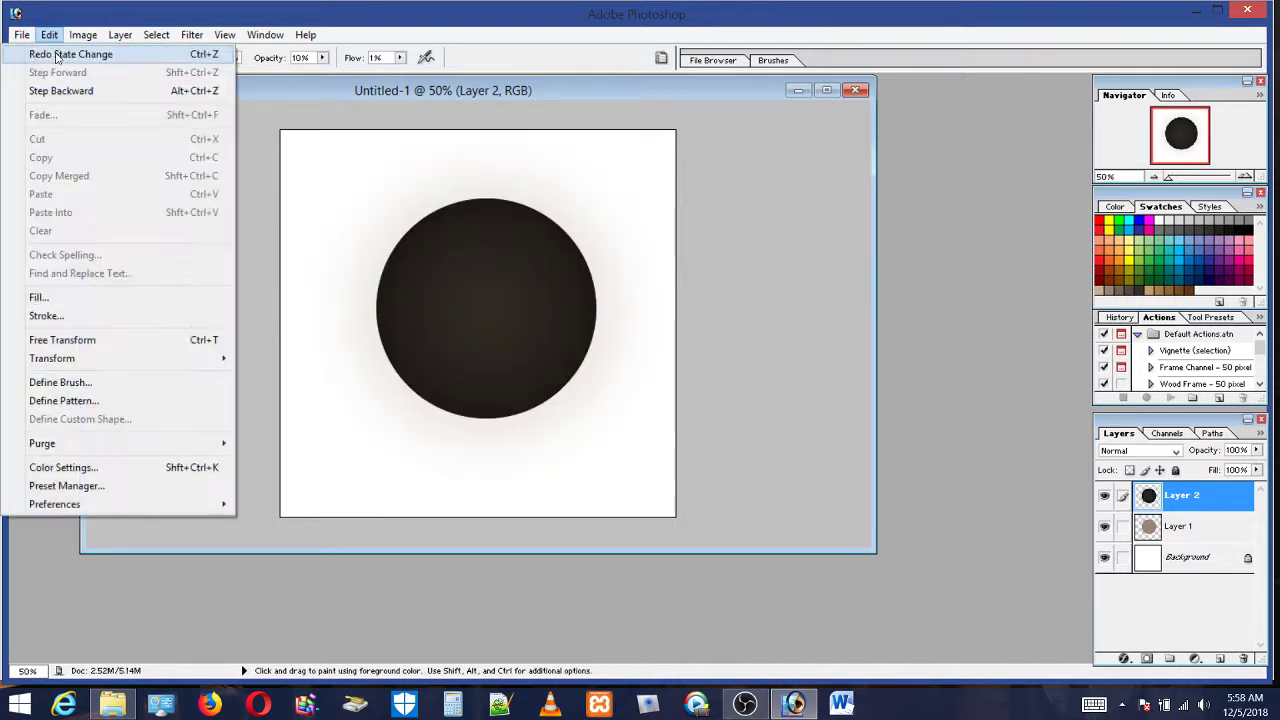
click(67, 91)
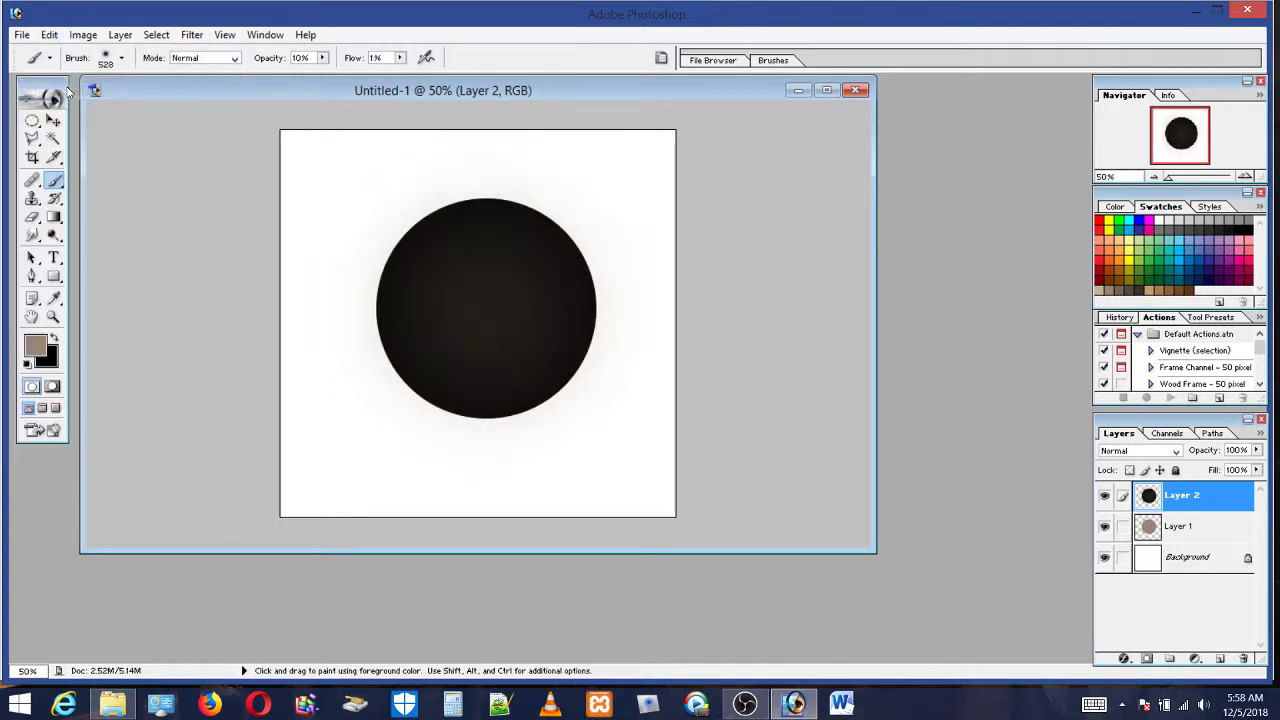
click(49, 35)
click(62, 88)
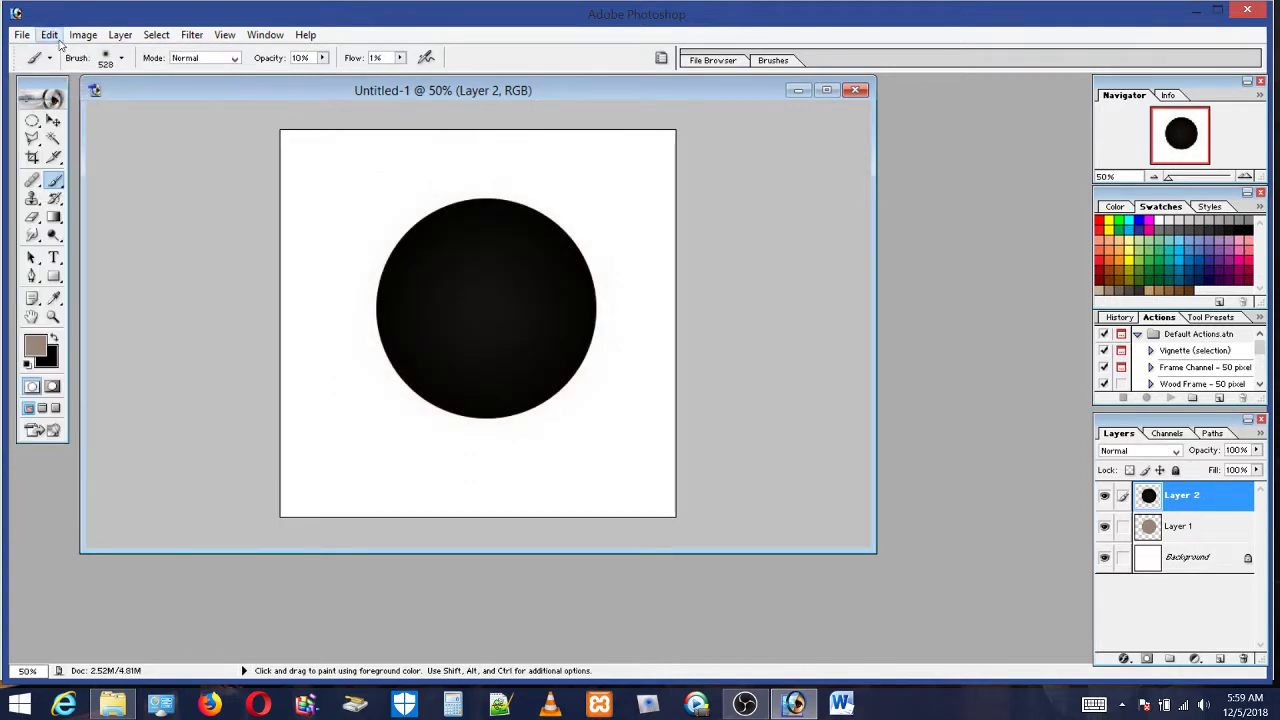
click(49, 35)
click(62, 89)
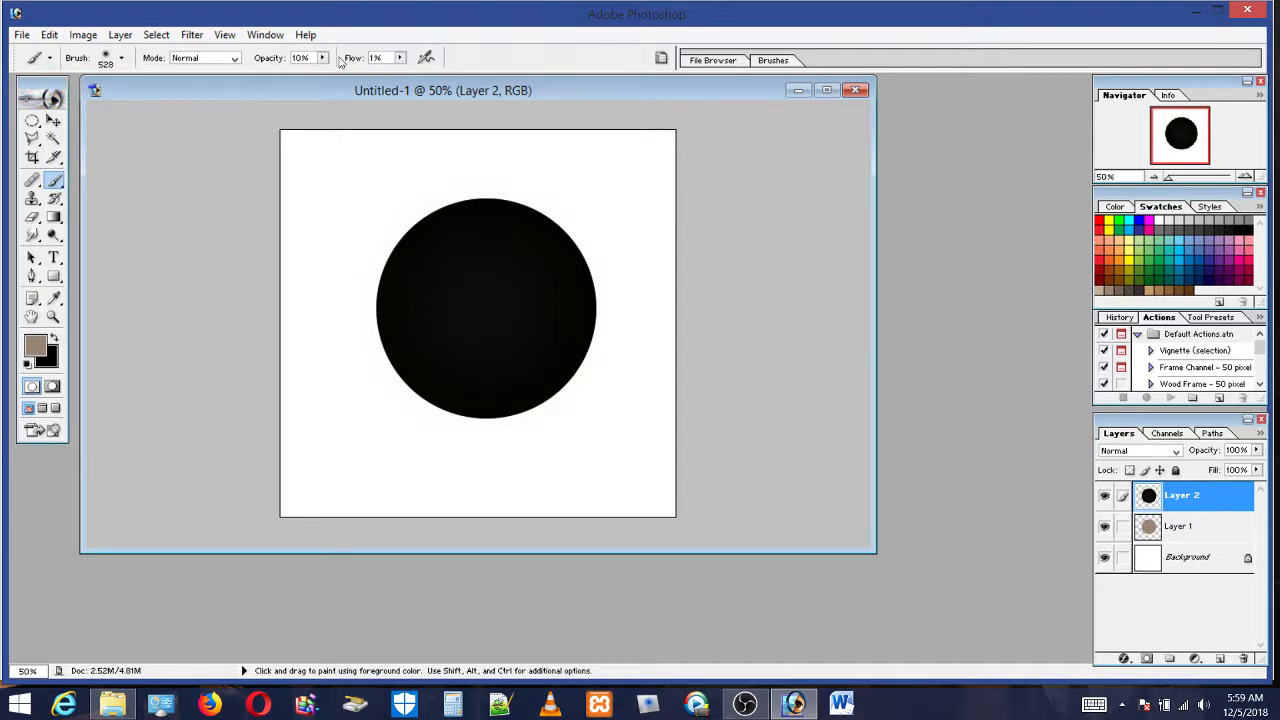
Set brush opacity to 100% and flow to 16%, then paint soft brown into the disc's centre
click(322, 58)
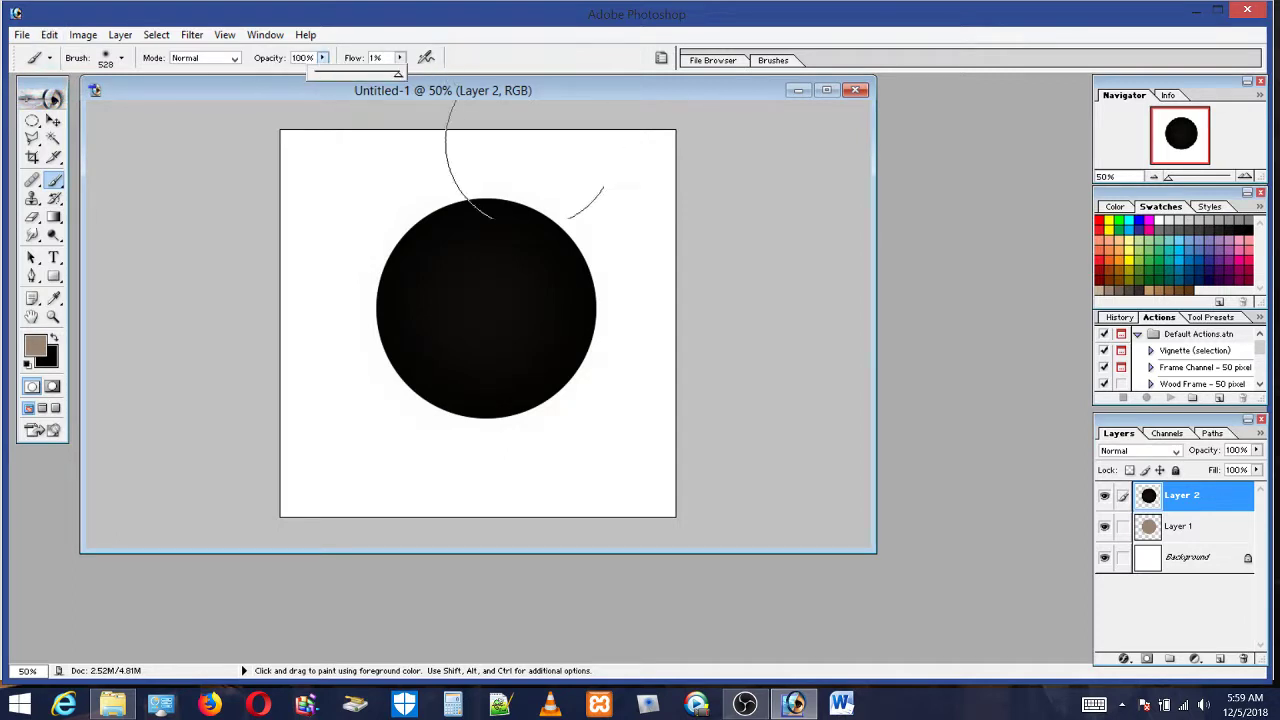
click(400, 58)
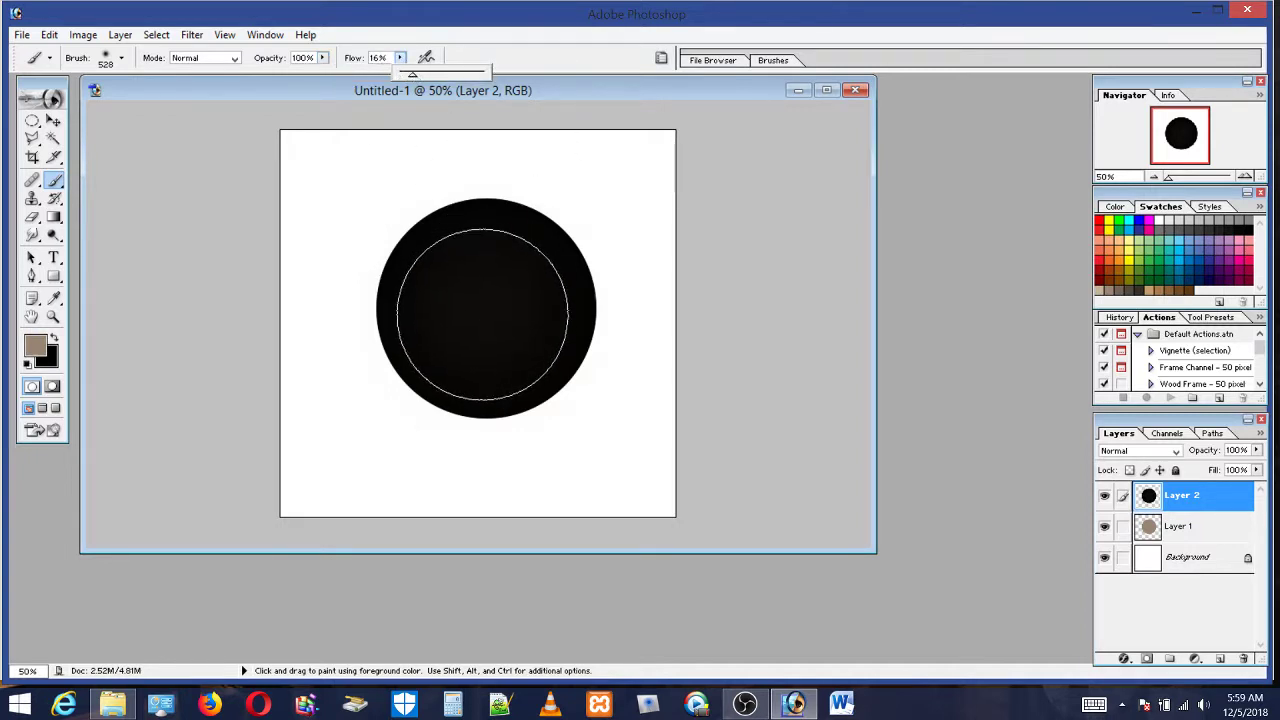
click(485, 310)
click(485, 306)
mouse_move(485, 307)
mouse_down()
mouse_move(510, 305)
mouse_move(500, 284)
mouse_move(457, 329)
mouse_move(523, 337)
mouse_move(466, 291)
mouse_move(520, 330)
mouse_up()
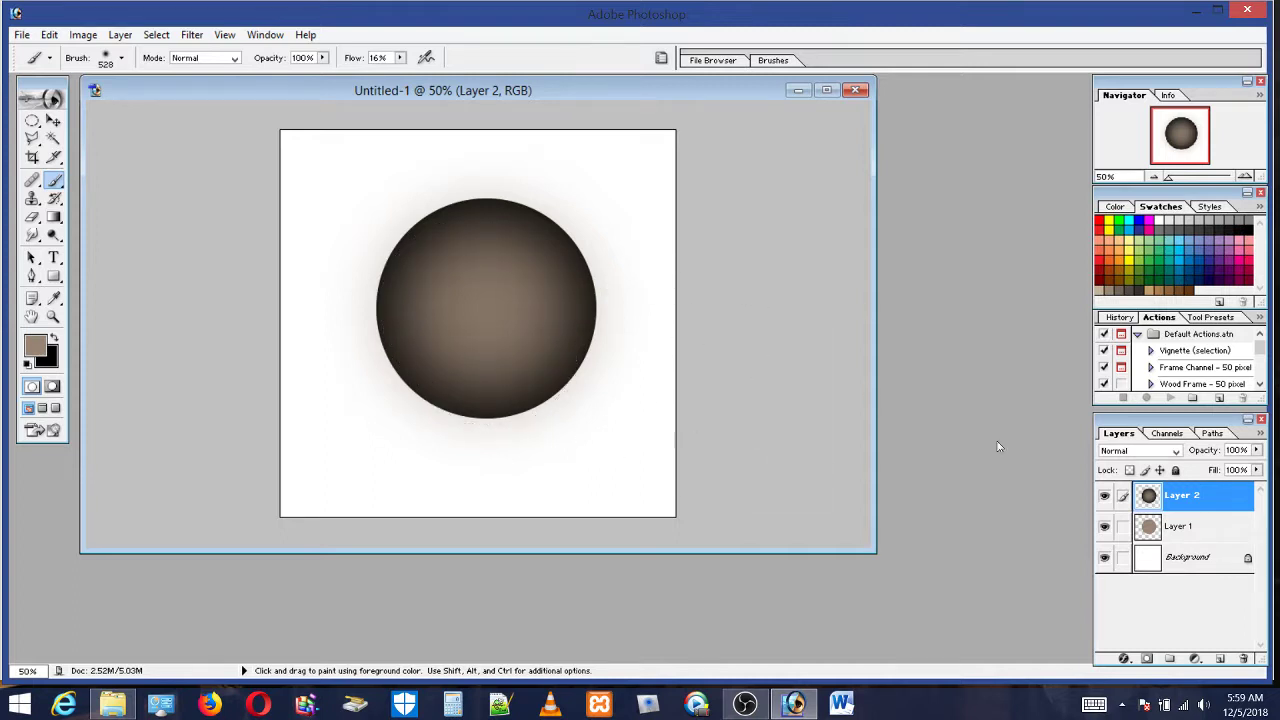
On Layer 1 with Layer 2 hidden, brush a soft black shadow around the circle's top and left
click(1183, 531)
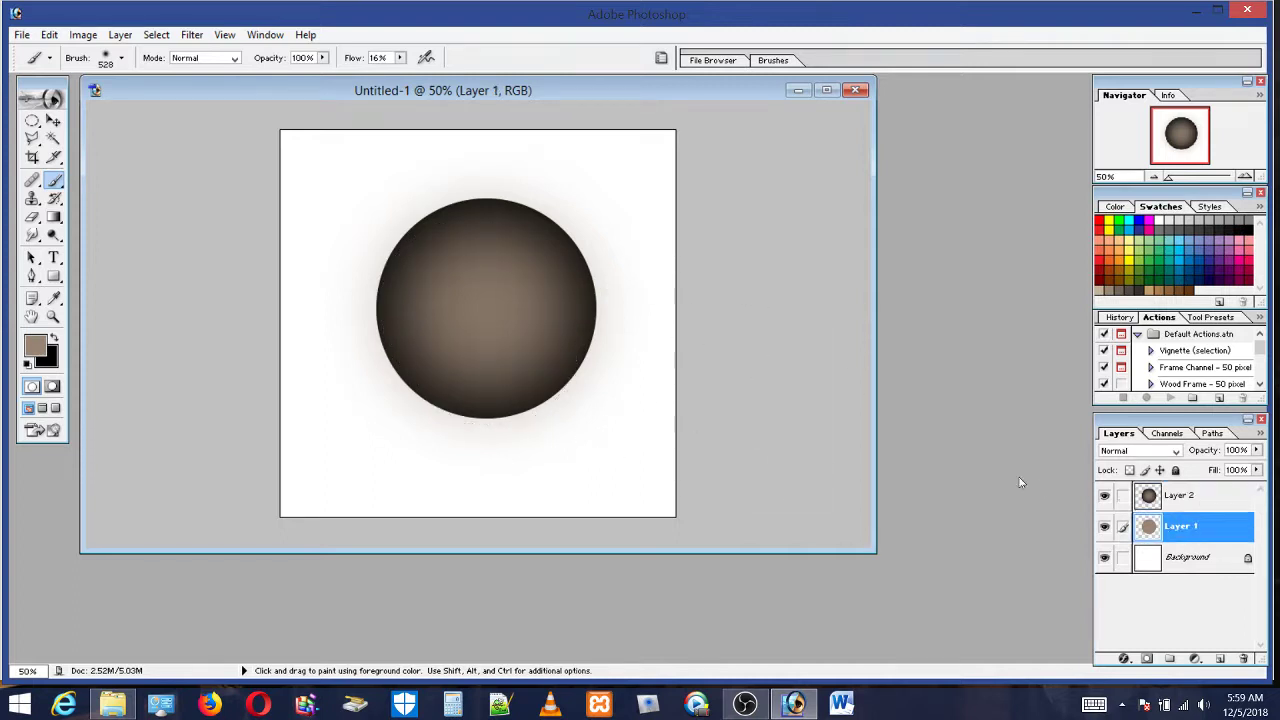
click(1107, 500)
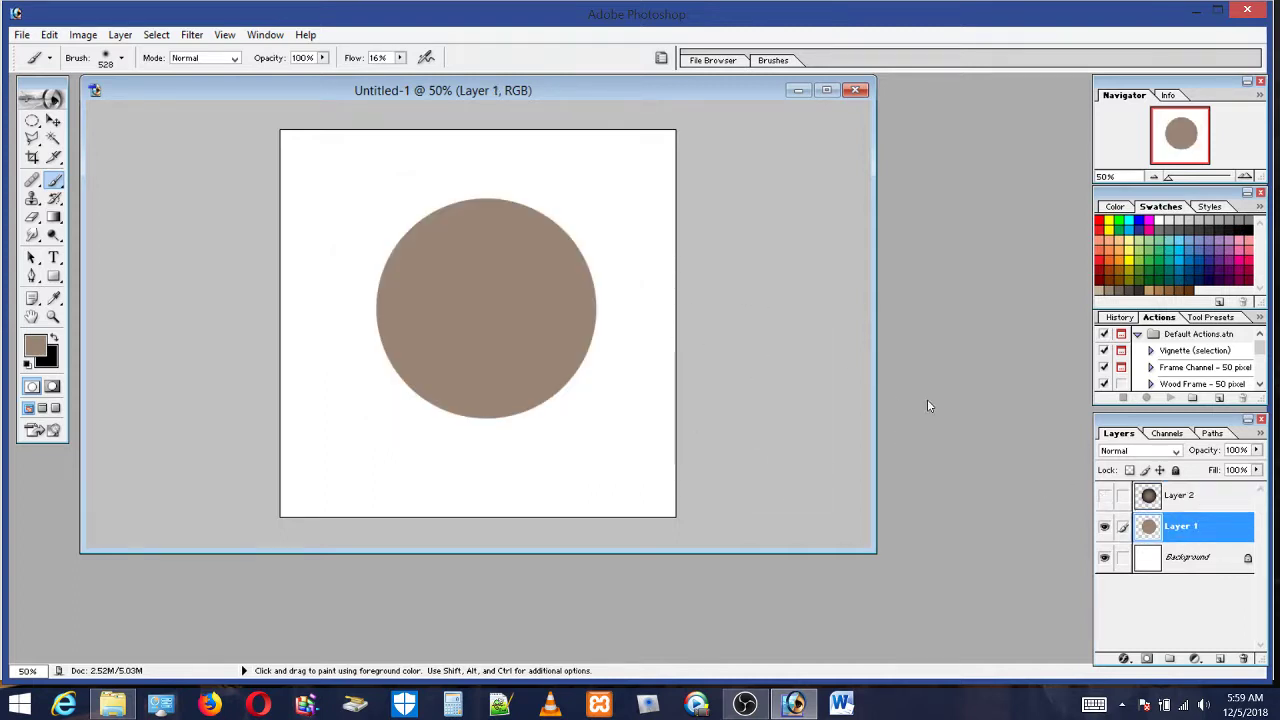
click(54, 340)
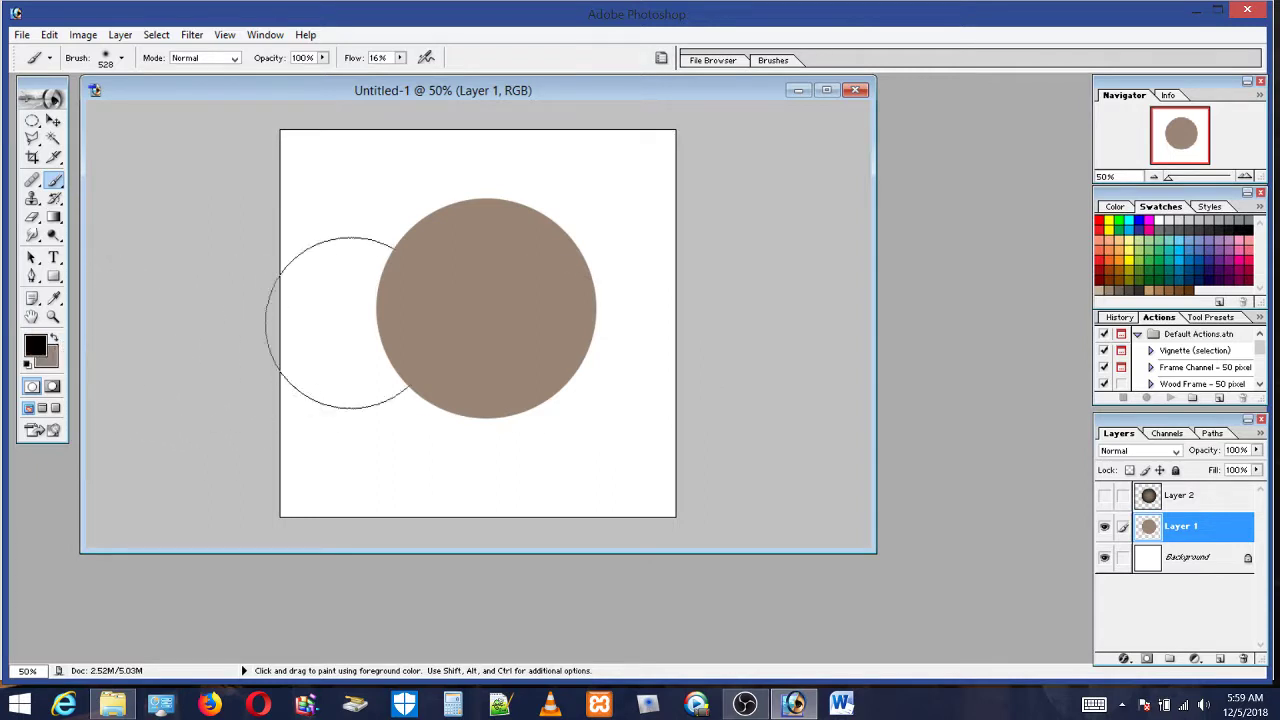
mouse_move(431, 205)
mouse_down()
mouse_move(378, 260)
mouse_move(359, 301)
mouse_move(376, 352)
mouse_move(427, 399)
mouse_move(528, 417)
mouse_move(619, 372)
mouse_move(641, 320)
mouse_move(620, 261)
mouse_move(543, 178)
mouse_move(410, 185)
mouse_move(316, 359)
mouse_move(363, 447)
mouse_move(477, 480)
mouse_move(548, 483)
mouse_move(632, 447)
mouse_move(700, 359)
mouse_move(652, 332)
mouse_move(659, 268)
mouse_move(593, 191)
mouse_move(535, 172)
mouse_move(628, 230)
mouse_move(644, 377)
mouse_move(418, 525)
mouse_move(431, 559)
mouse_up()
mouse_move(381, 212)
mouse_down()
mouse_move(424, 178)
mouse_move(599, 185)
mouse_move(640, 232)
mouse_move(414, 315)
mouse_move(319, 440)
mouse_move(329, 400)
mouse_move(300, 328)
mouse_move(340, 213)
mouse_move(483, 180)
mouse_move(696, 217)
mouse_move(711, 288)
mouse_move(697, 385)
mouse_up()
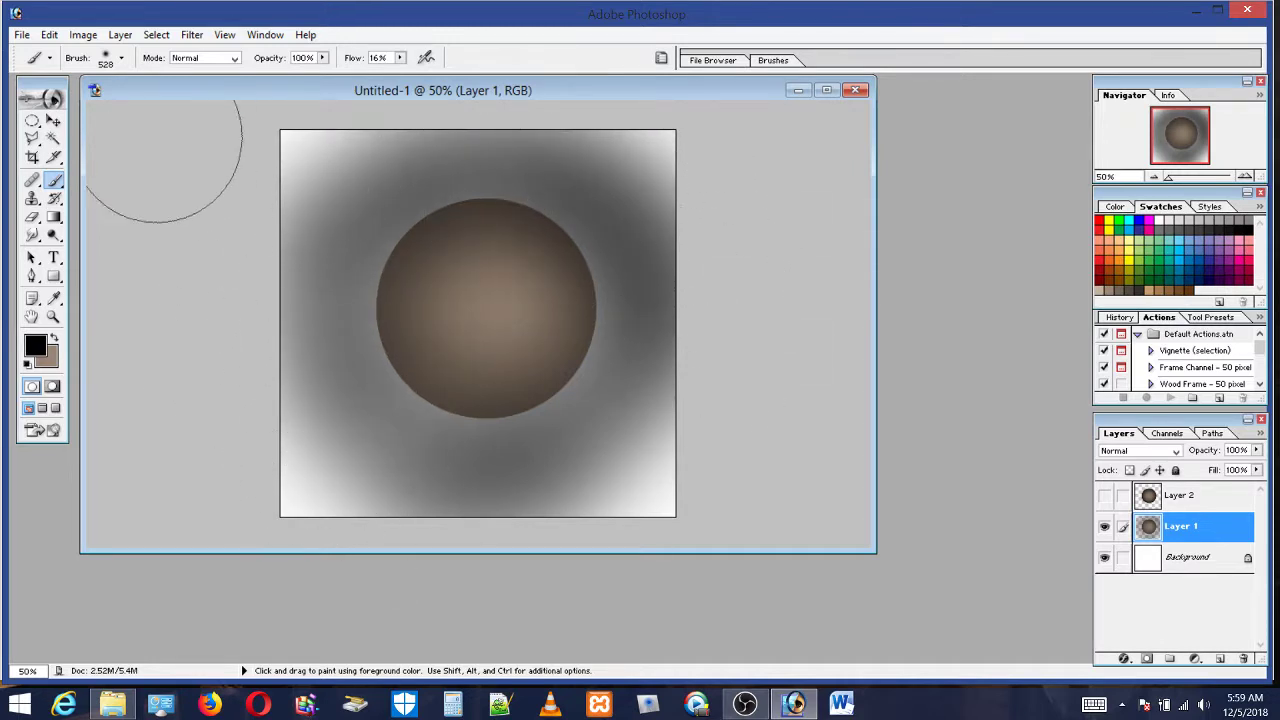
click(118, 60)
Resize the brush to 292 px and darken the shadow along the circle's lower edge
click(85, 103)
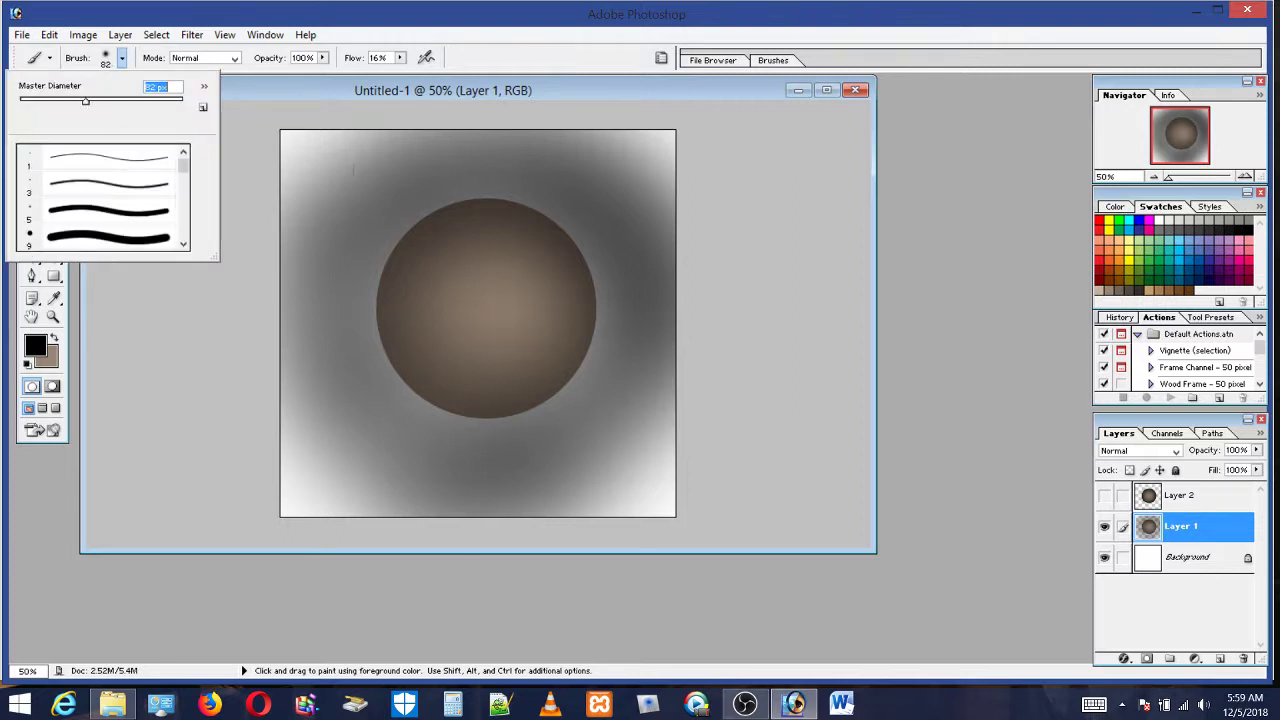
click(128, 100)
text(292)
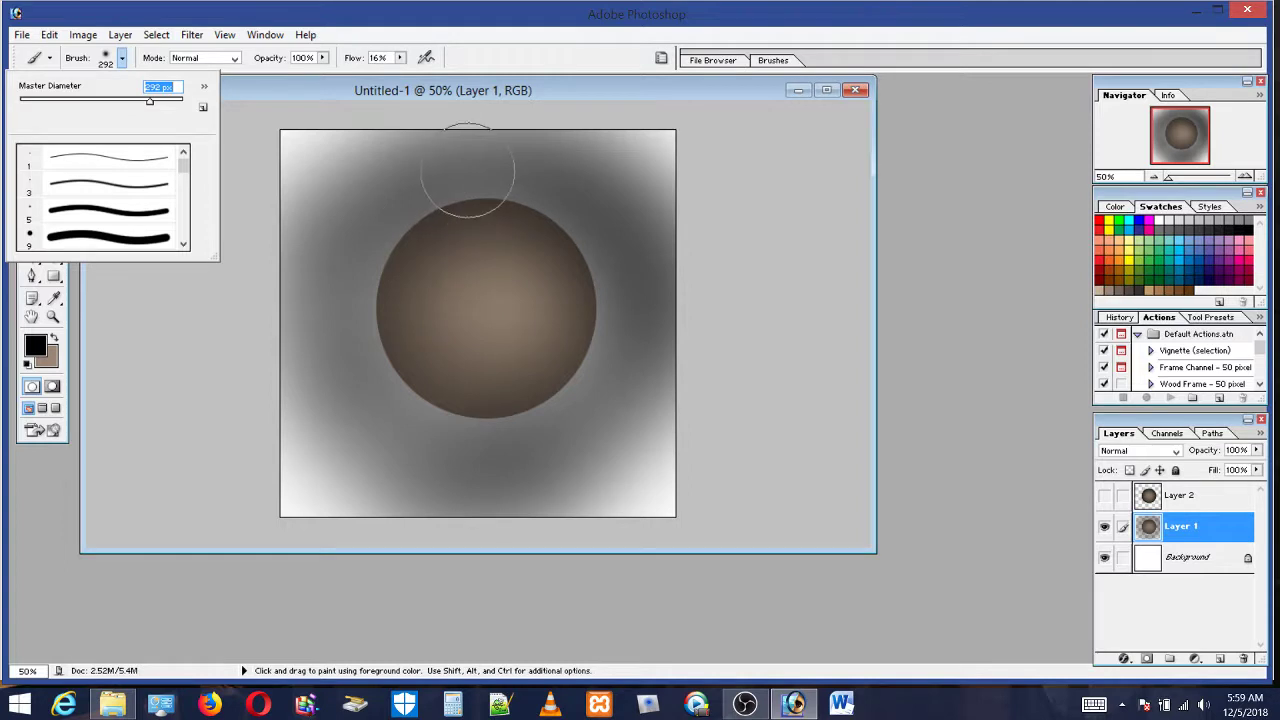
key(Return)
mouse_move(615, 262)
mouse_down()
mouse_move(605, 340)
mouse_move(486, 439)
mouse_move(392, 412)
mouse_move(352, 379)
mouse_move(332, 333)
mouse_move(335, 288)
mouse_move(360, 380)
mouse_move(380, 399)
mouse_move(345, 312)
mouse_move(358, 256)
mouse_move(440, 173)
mouse_move(470, 166)
mouse_move(408, 208)
mouse_move(385, 301)
mouse_move(444, 406)
mouse_move(709, 471)
mouse_up()
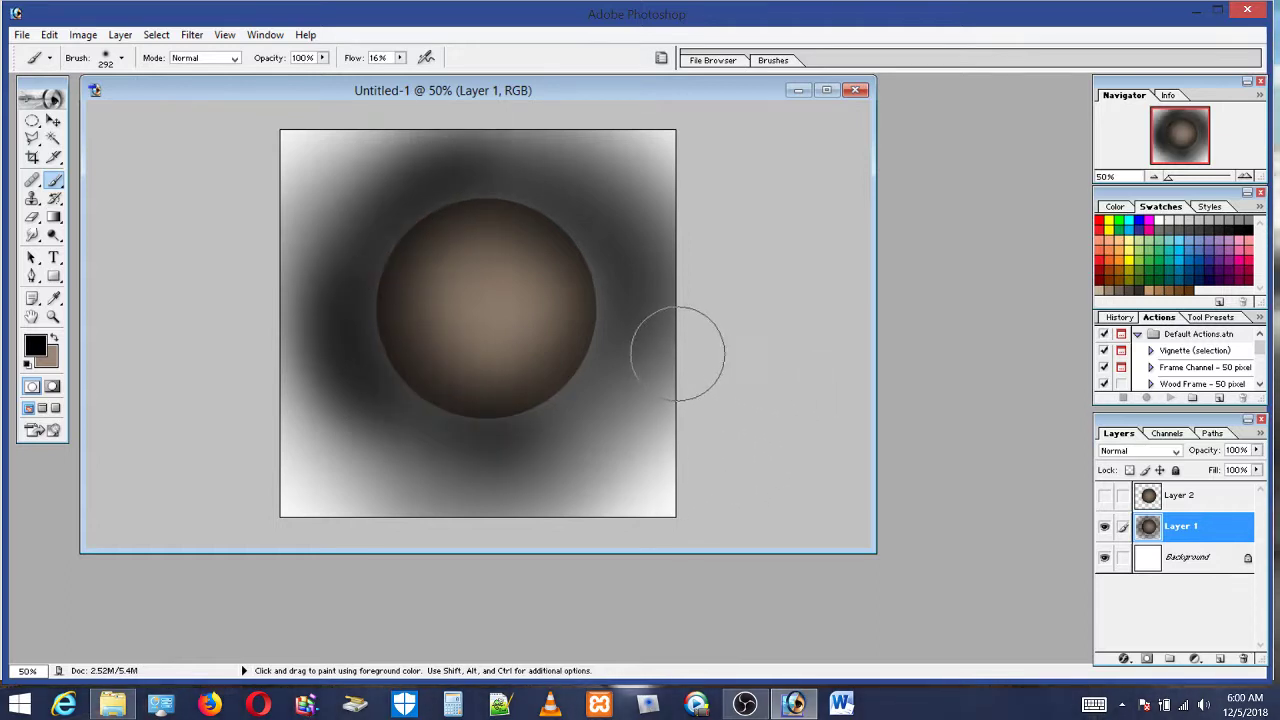
Paint greyish brown over the sphere's lighter centre
click(1108, 290)
mouse_move(510, 318)
mouse_down()
mouse_move(512, 372)
mouse_move(462, 235)
mouse_move(420, 336)
mouse_up()
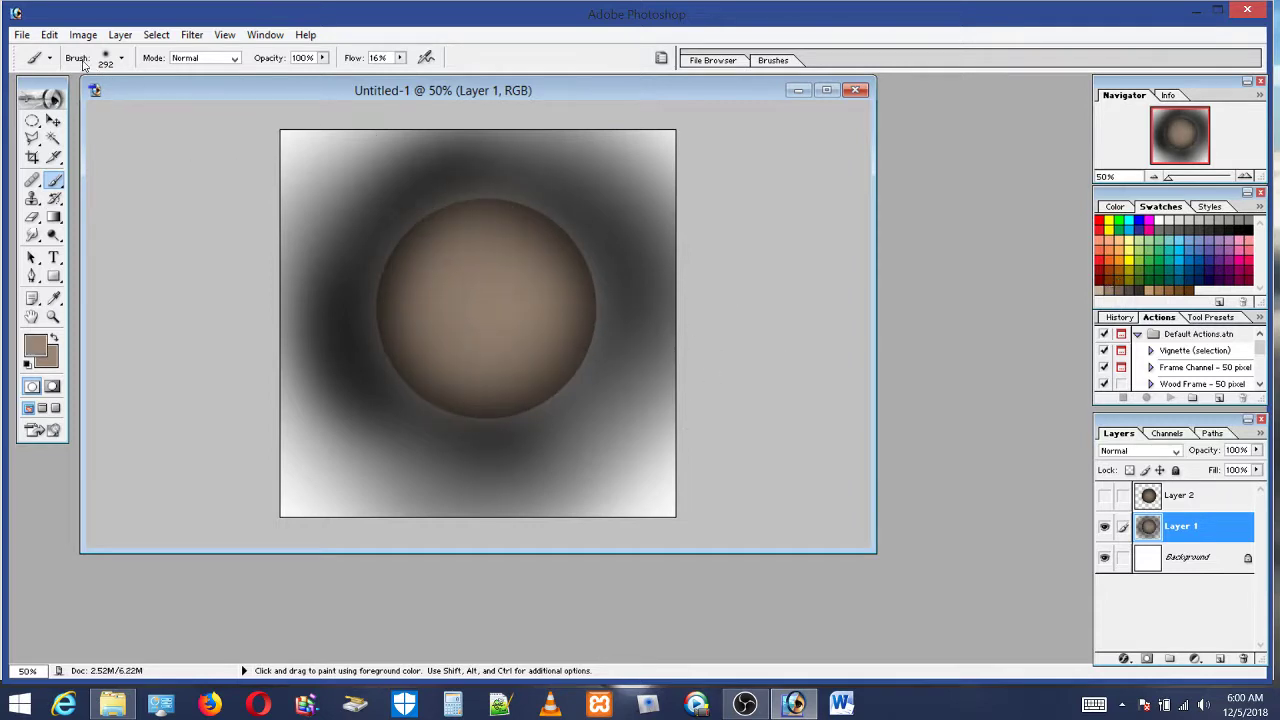
click(49, 35)
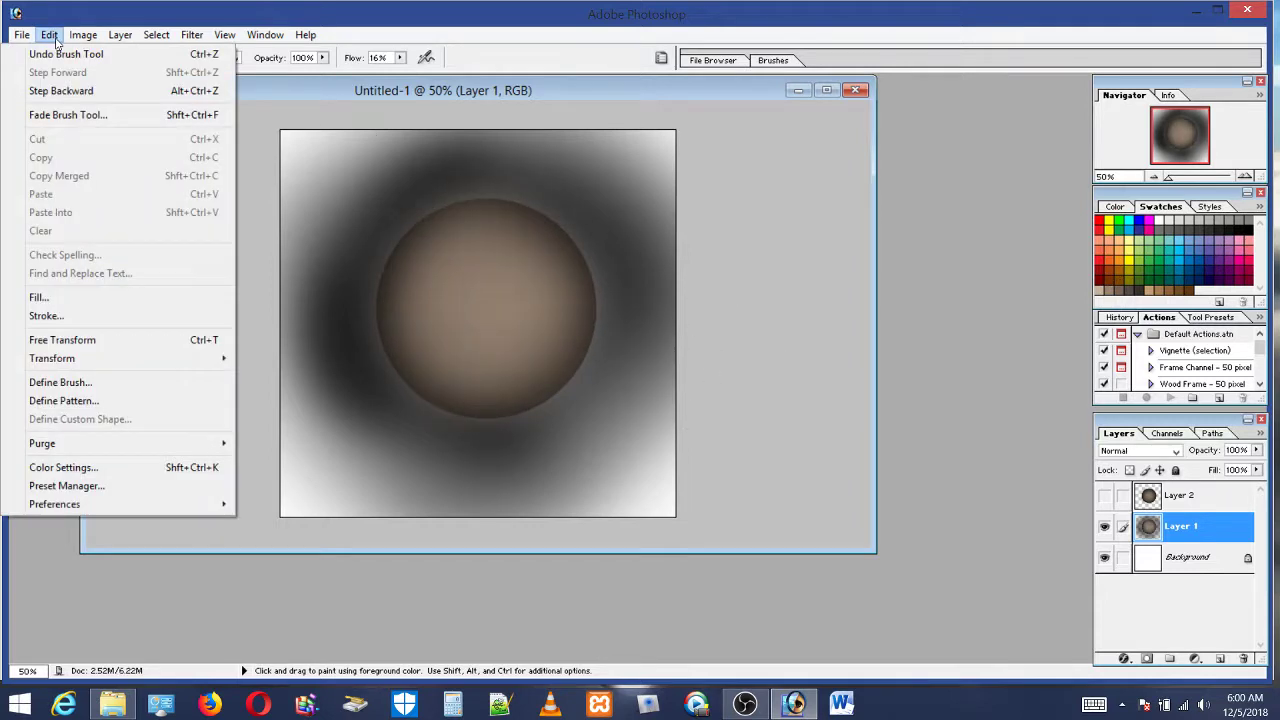
Step back the last stroke and repaint a faint 3% flow stroke around the sphere
click(61, 91)
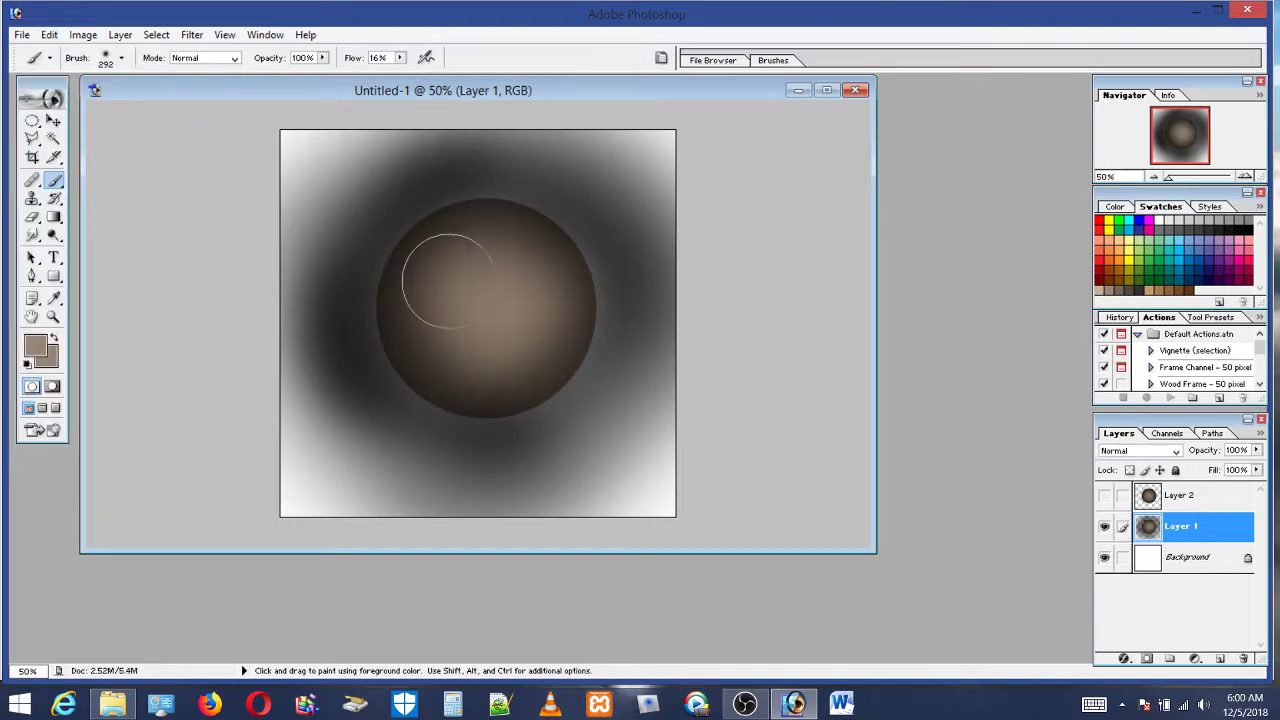
click(399, 59)
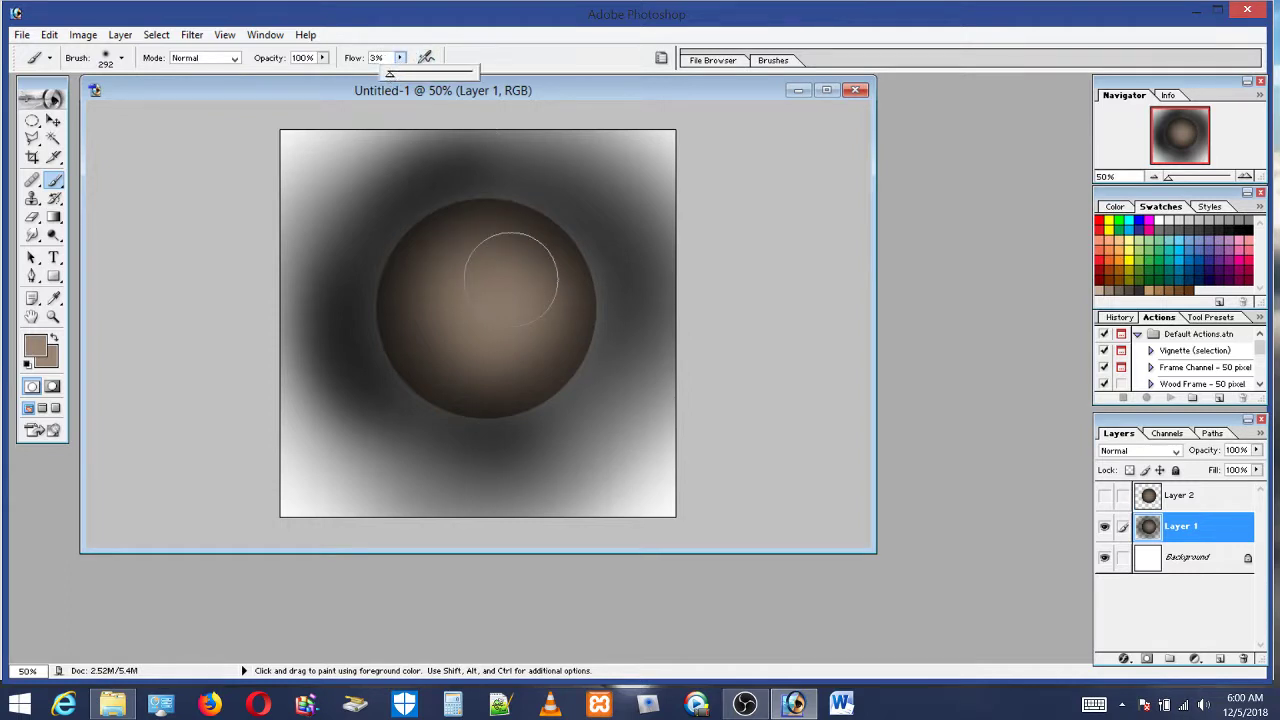
click(512, 275)
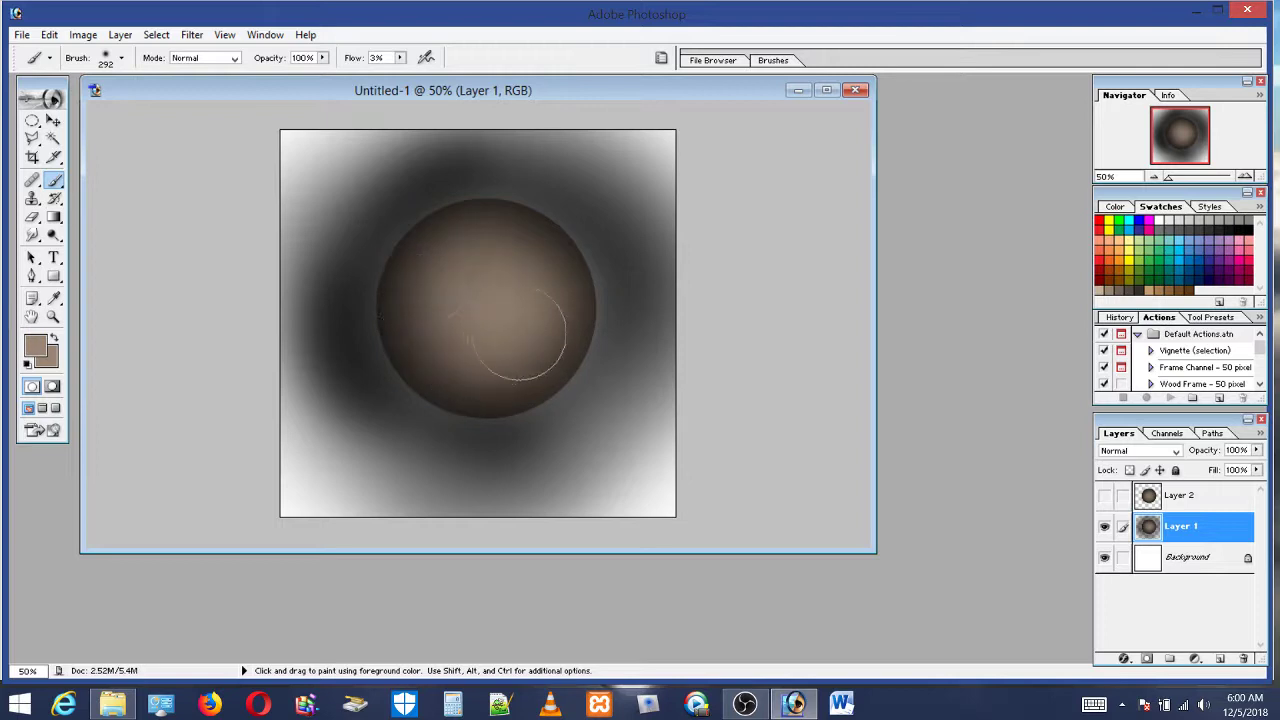
mouse_move(456, 232)
mouse_down()
mouse_move(417, 307)
mouse_move(473, 365)
mouse_move(531, 306)
mouse_move(463, 250)
mouse_move(470, 345)
mouse_up()
Toggle Layer 2's visibility repeatedly to compare the sphere, leaving it hidden
click(1104, 495)
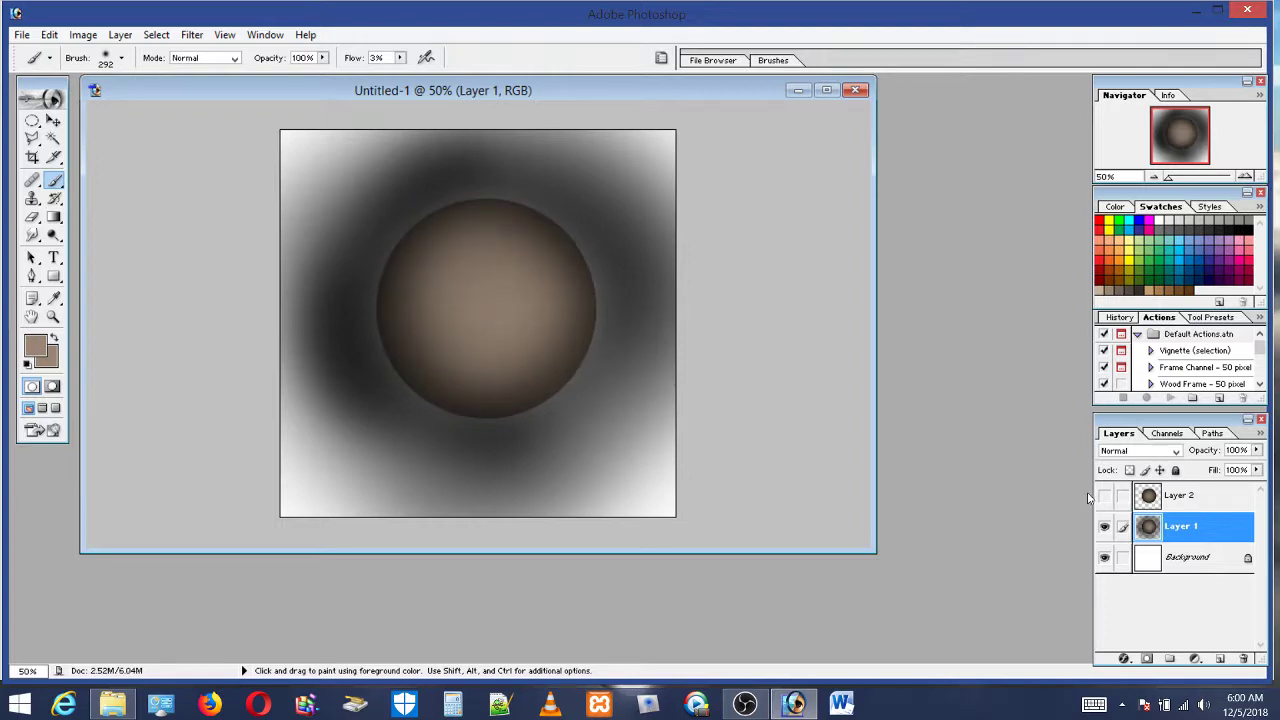
click(1104, 495)
click(1104, 496)
click(1104, 497)
click(1104, 497)
click(1104, 497)
click(1104, 497)
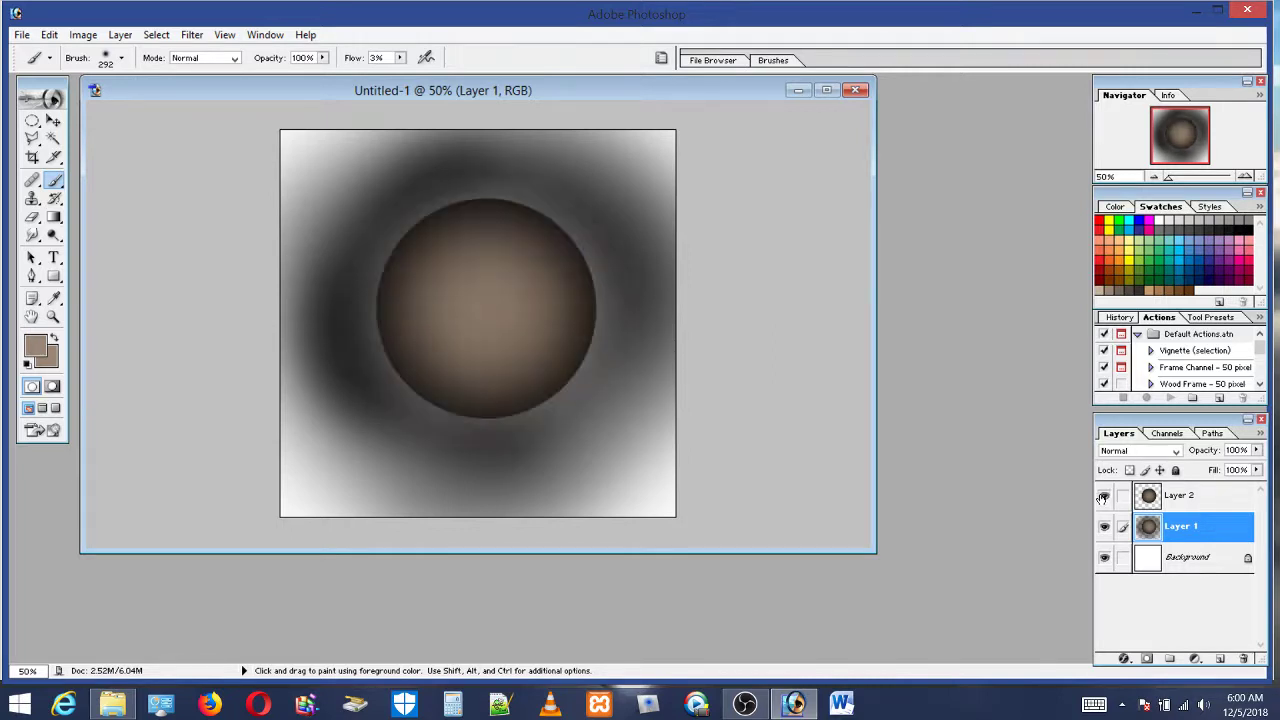
click(1104, 497)
click(1104, 497)
click(1102, 497)
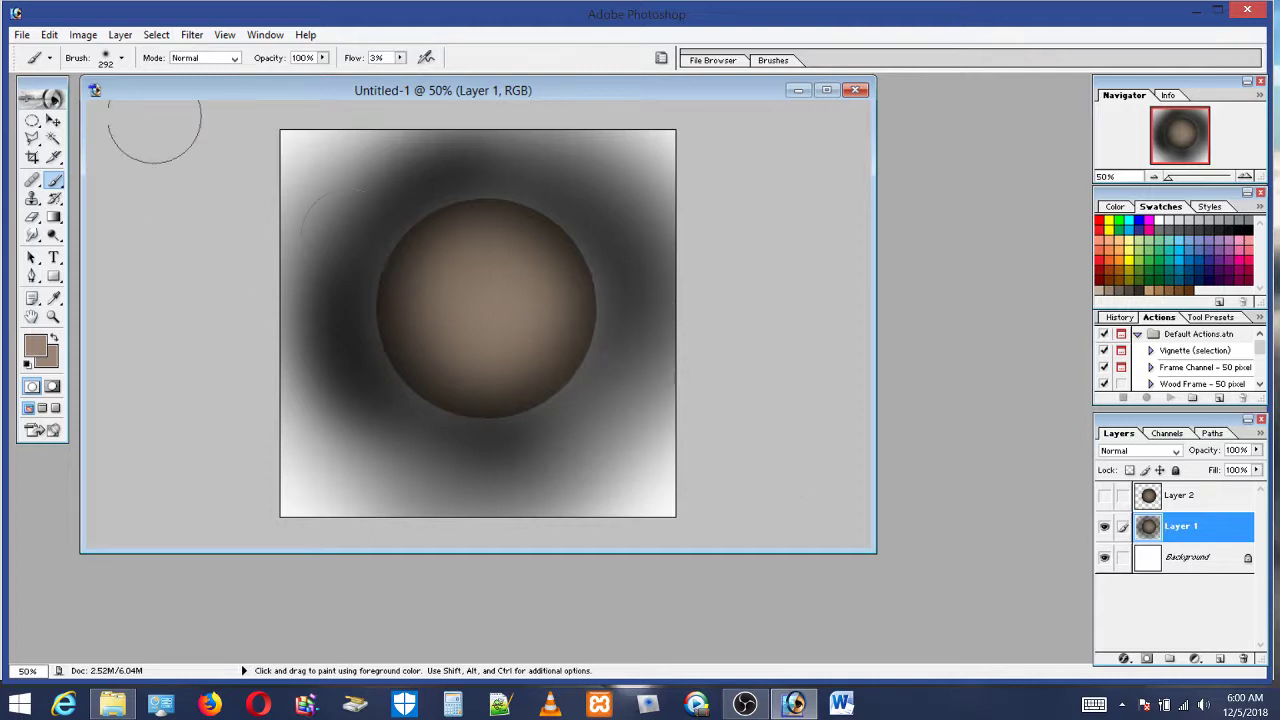
With a 147 px black brush, faintly darken the sphere's upper-right rim, right rim and lower edge
click(120, 60)
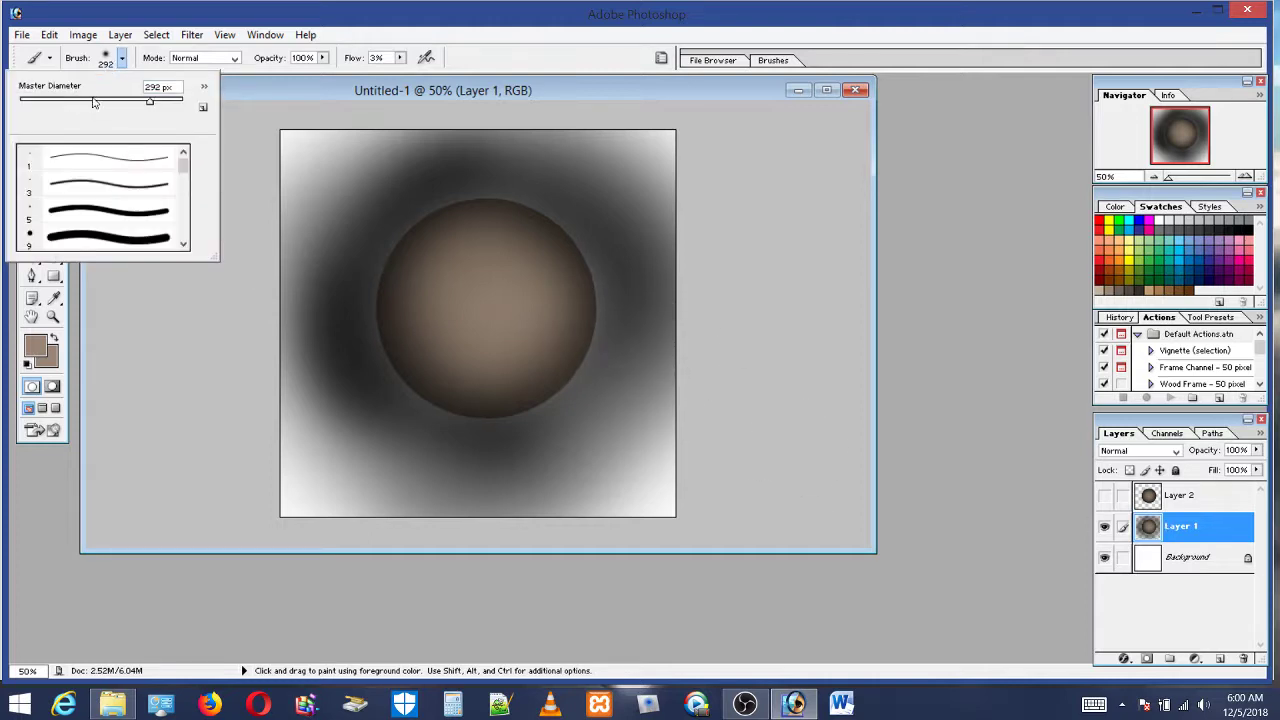
click(122, 104)
click(480, 184)
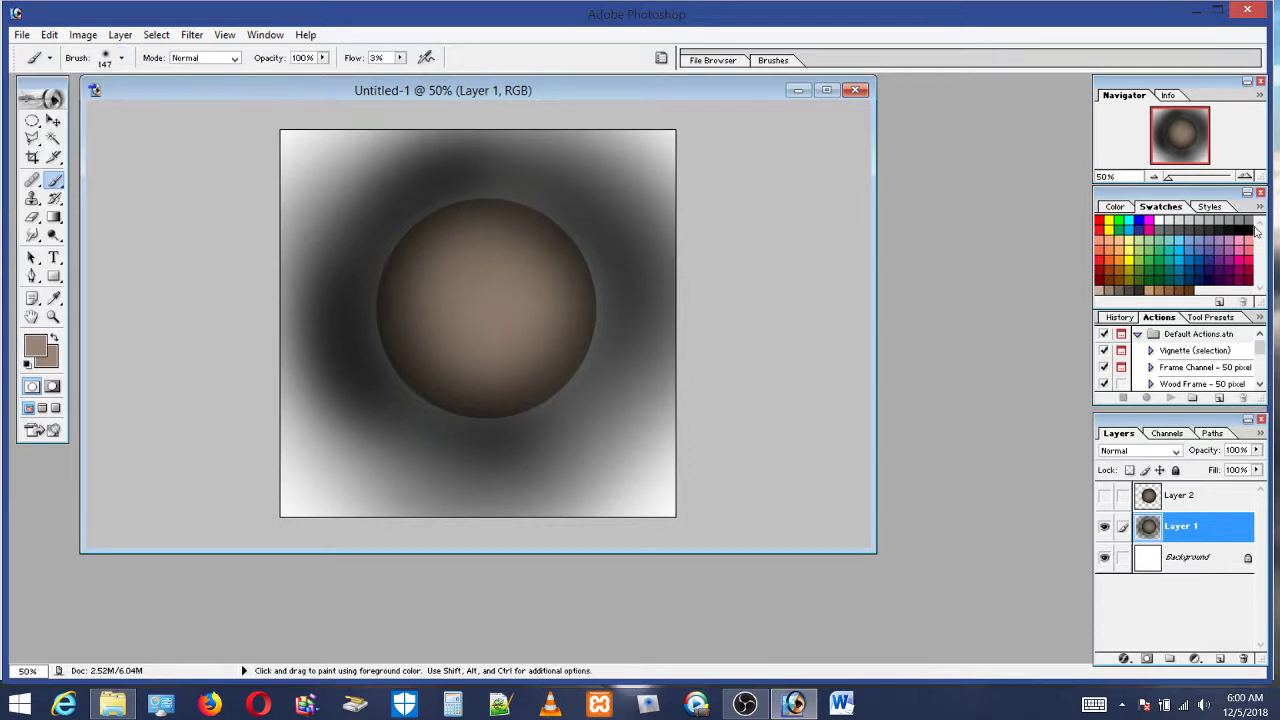
click(1250, 227)
mouse_move(506, 197)
mouse_down()
mouse_move(594, 254)
mouse_move(602, 326)
mouse_move(588, 275)
mouse_move(517, 199)
mouse_move(480, 181)
mouse_move(412, 203)
mouse_move(470, 179)
mouse_move(505, 193)
mouse_move(419, 207)
mouse_move(376, 258)
mouse_move(383, 373)
mouse_move(469, 444)
mouse_move(475, 432)
mouse_move(410, 397)
mouse_move(489, 433)
mouse_move(547, 405)
mouse_move(511, 419)
mouse_move(581, 367)
mouse_move(563, 399)
mouse_move(589, 357)
mouse_move(597, 289)
mouse_move(601, 338)
mouse_move(570, 225)
mouse_move(604, 305)
mouse_move(545, 460)
mouse_move(569, 266)
mouse_up()
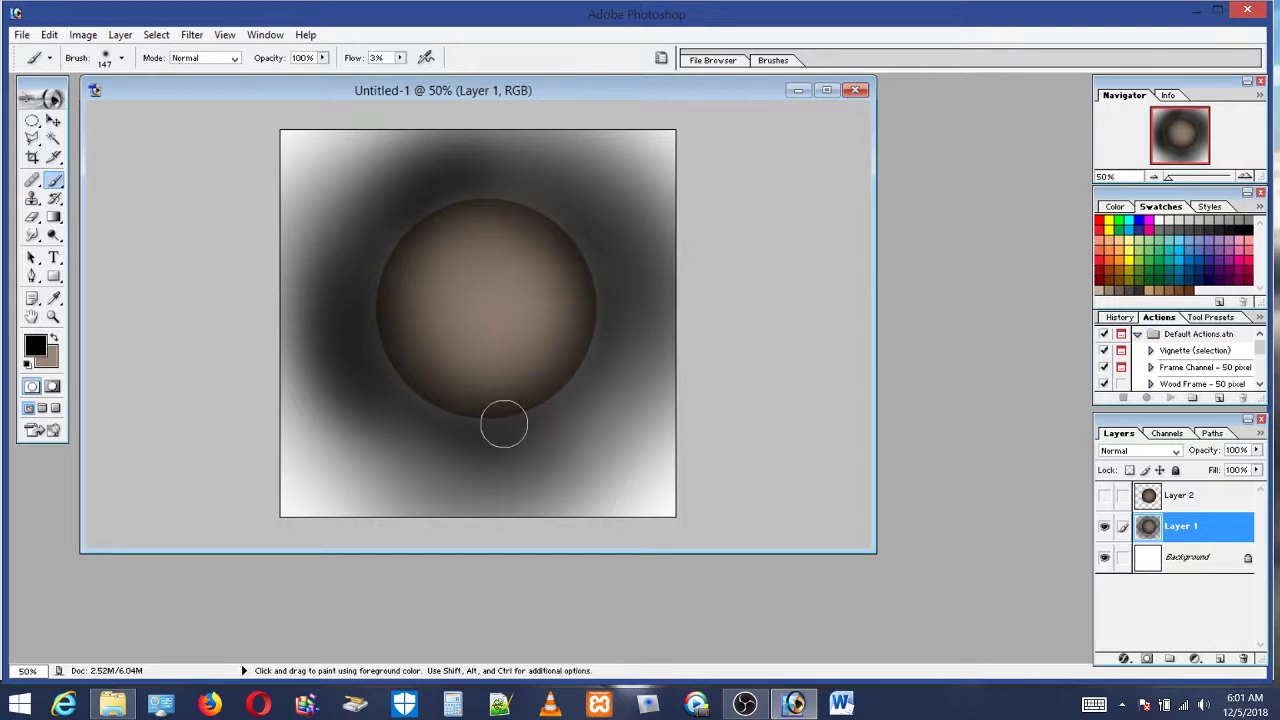
mouse_move(504, 425)
mouse_down()
mouse_move(564, 329)
mouse_move(468, 484)
mouse_move(696, 393)
mouse_move(634, 329)
mouse_up()
Select Layer 2, then hide Layer 2 and Layer 1 to leave a blank white canvas
click(1188, 494)
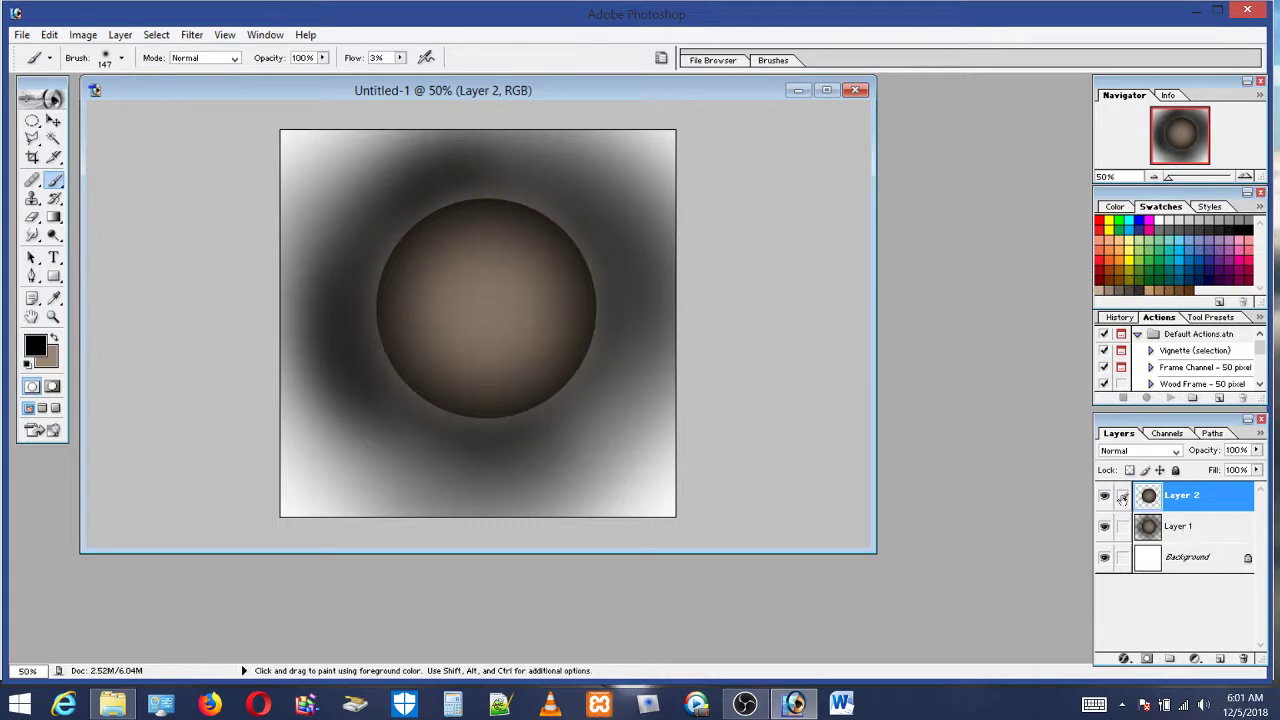
click(1104, 496)
click(1104, 526)
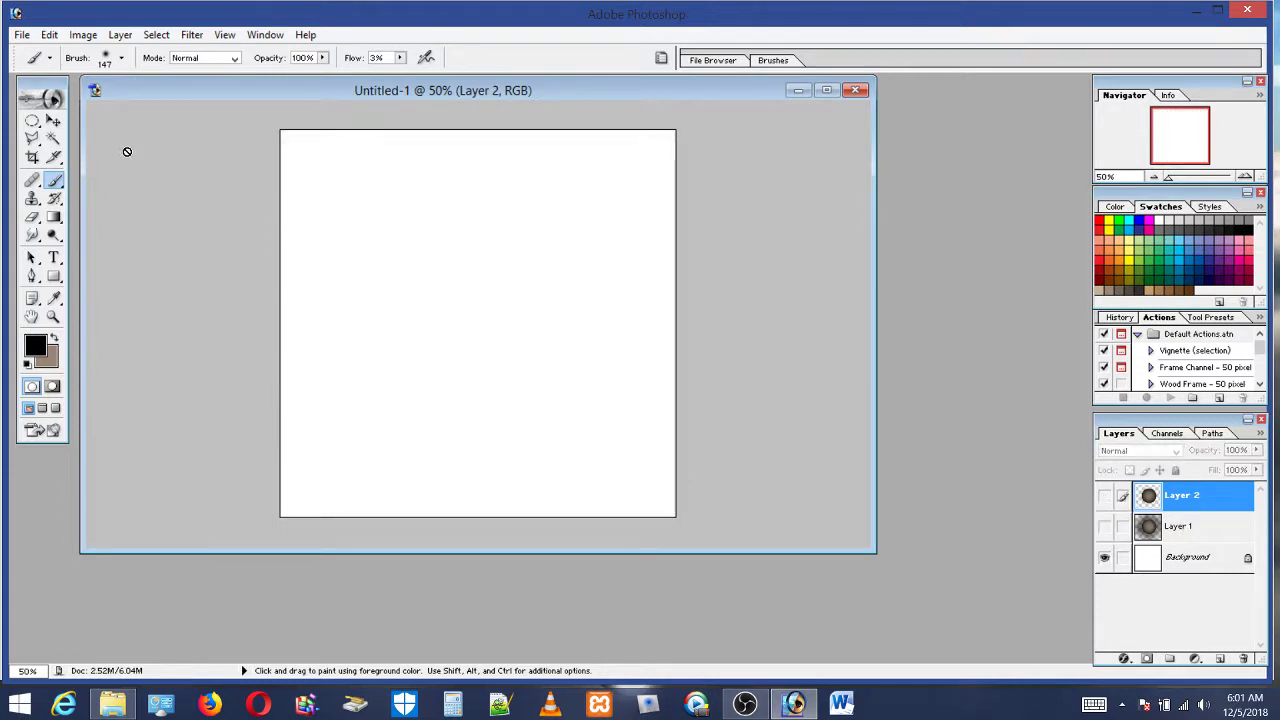
Draw an elliptical selection in the upper middle of the canvas
click(32, 121)
click(32, 121)
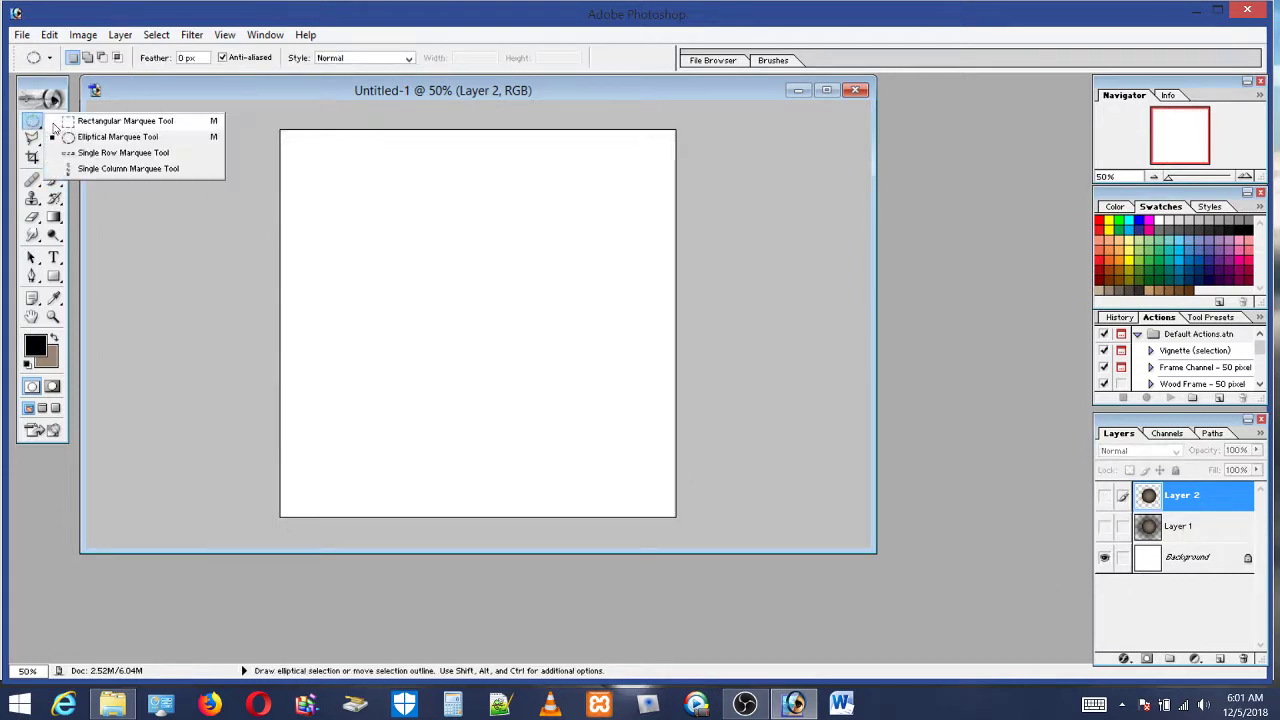
click(72, 136)
drag(426, 207, 562, 366)
click(32, 121)
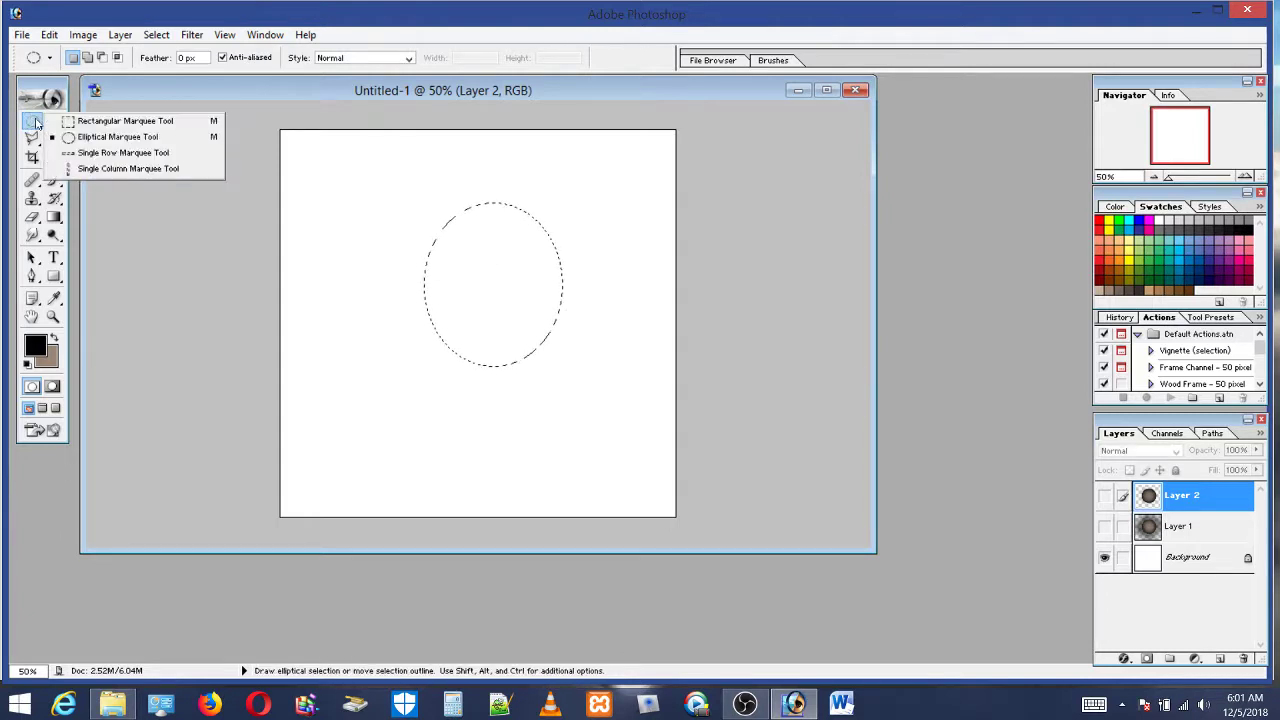
click(79, 128)
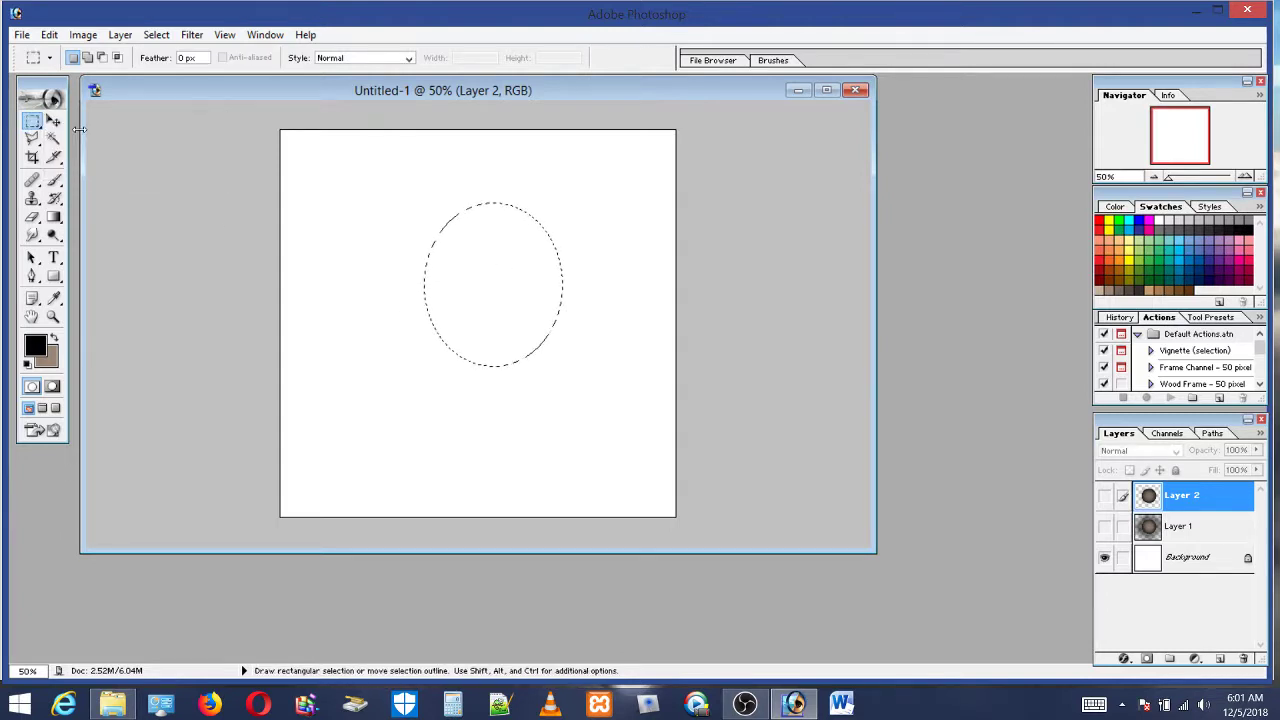
Deselect the oval and draw a slanted four-sided Polygonal Lasso selection in the canvas middle
click(418, 229)
drag(583, 381, 583, 354)
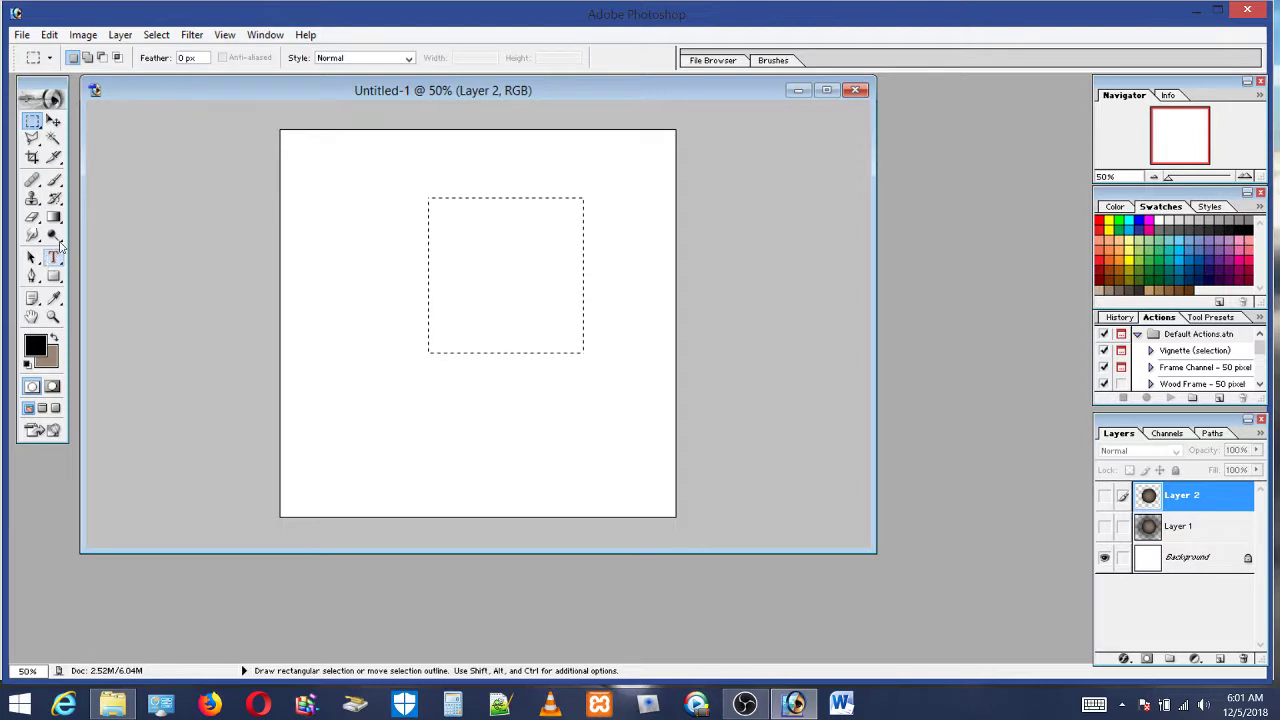
click(32, 139)
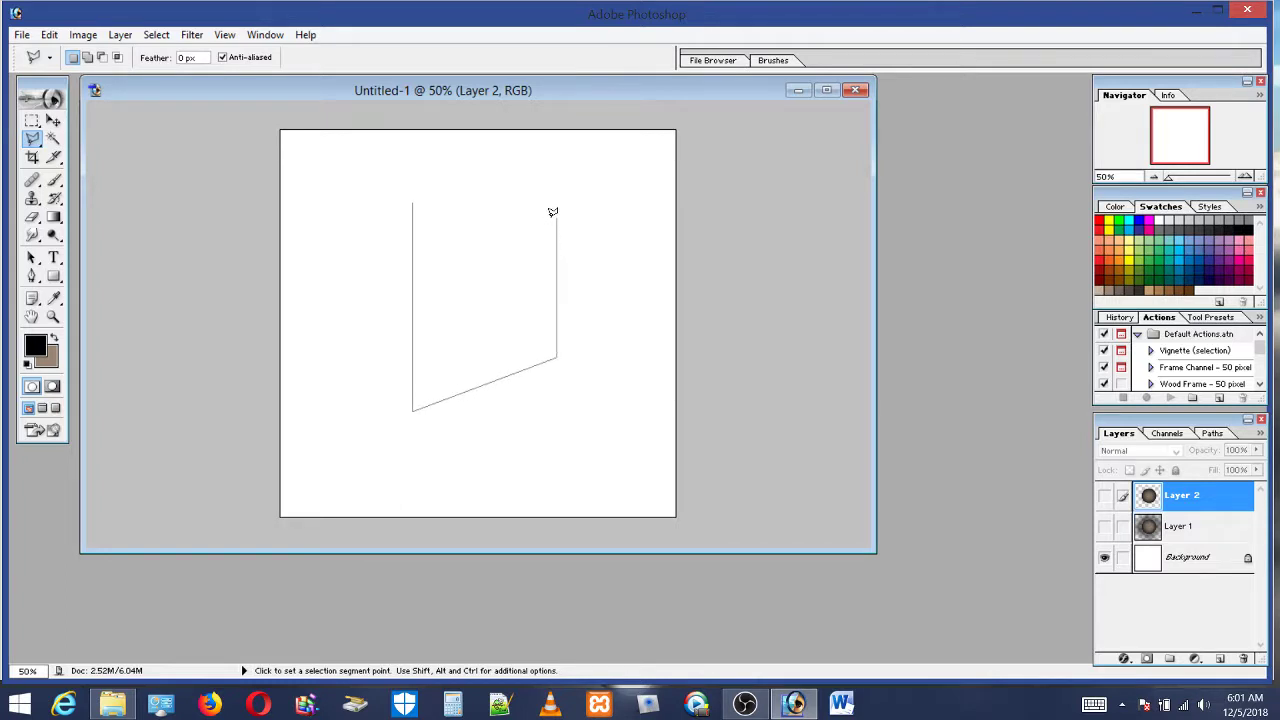
click(416, 198)
Add Layer 3 and set the brush to a 1014 px diameter
click(1219, 658)
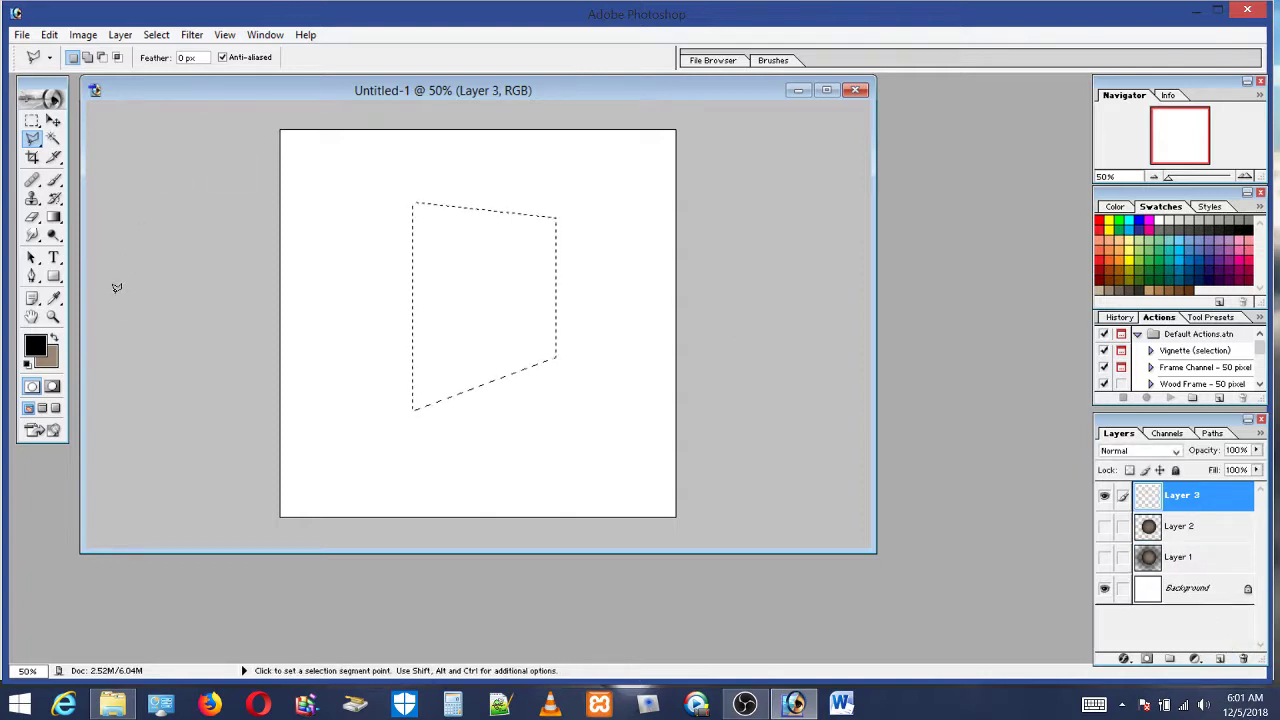
click(54, 180)
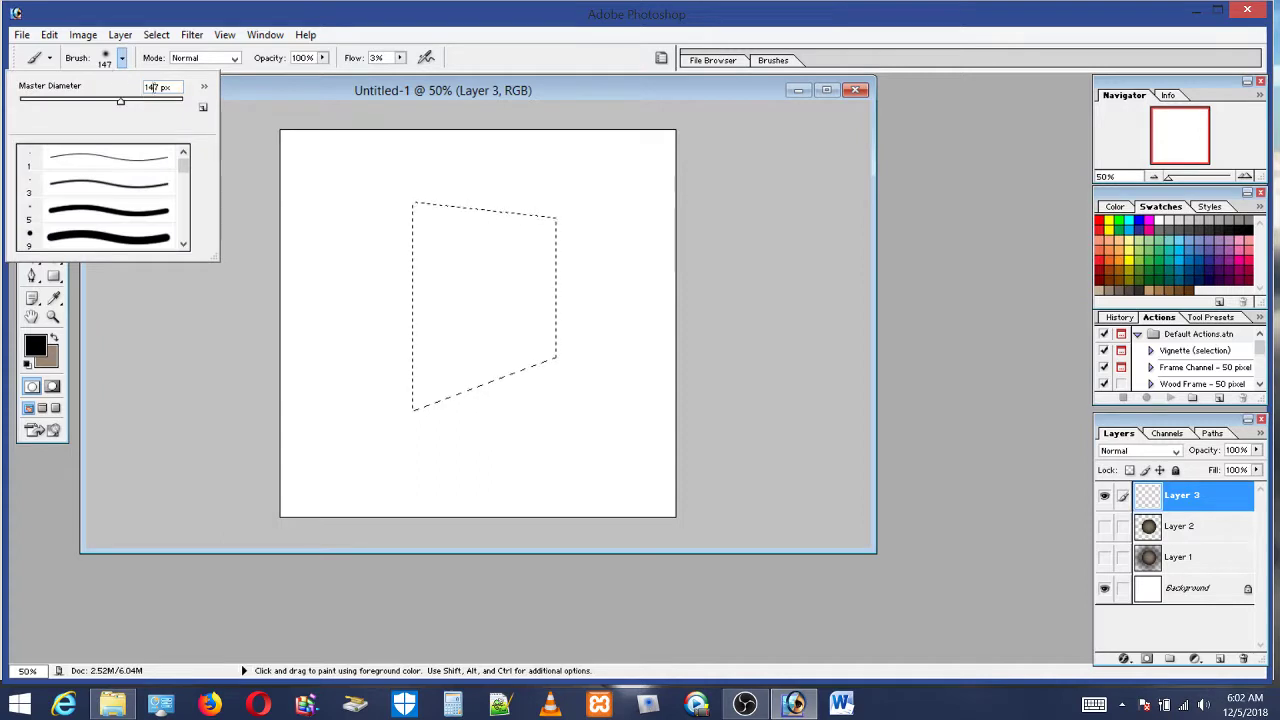
click(165, 101)
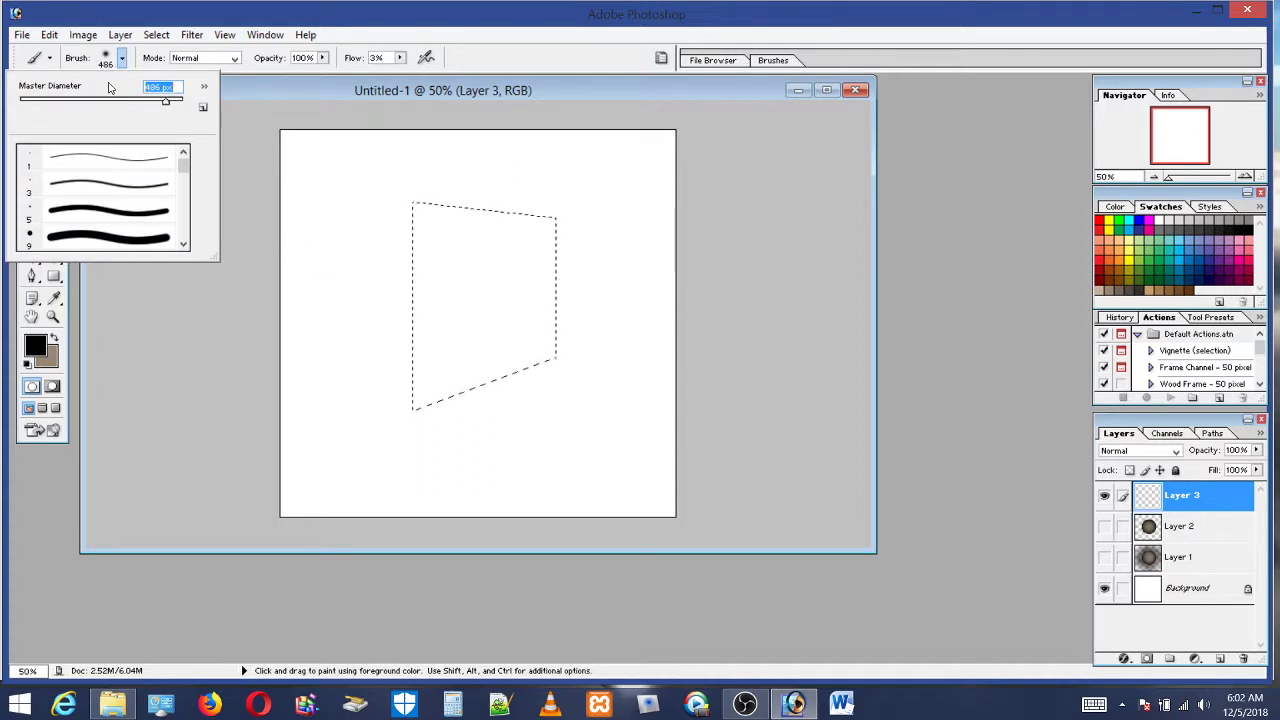
click(182, 104)
click(176, 102)
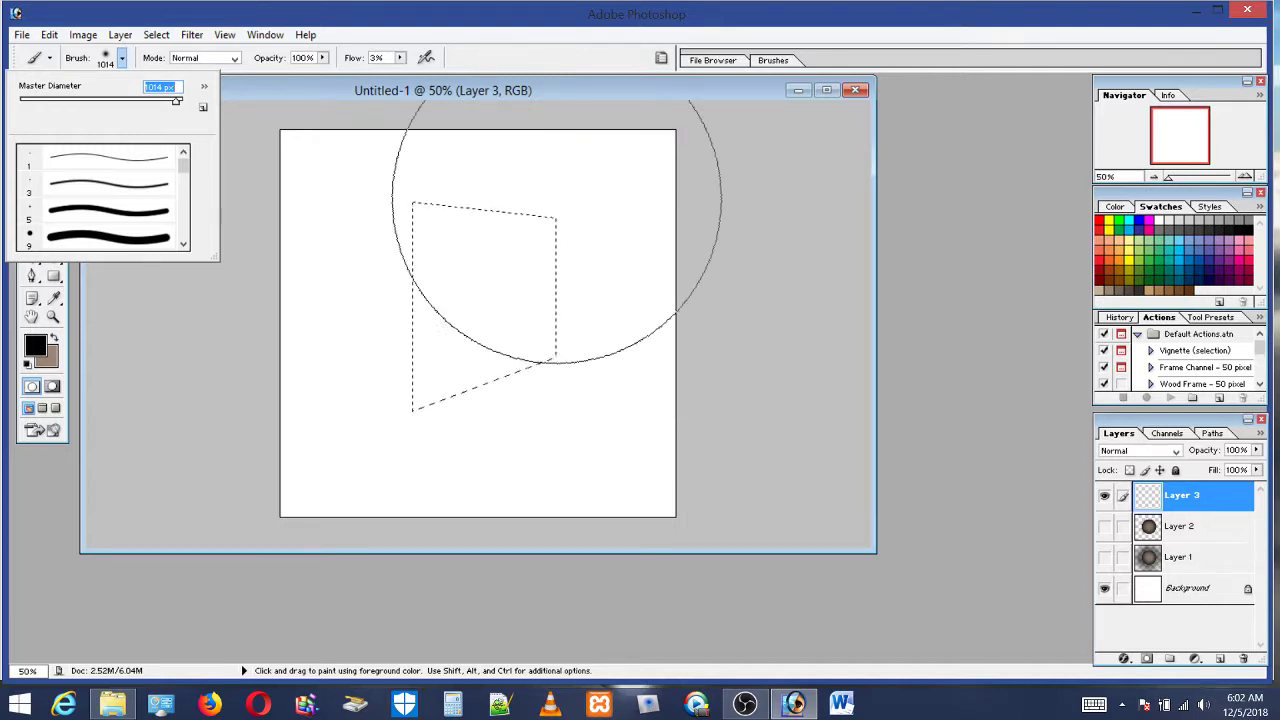
Paint faint grey shading inside the selection, darker toward its right side
click(556, 231)
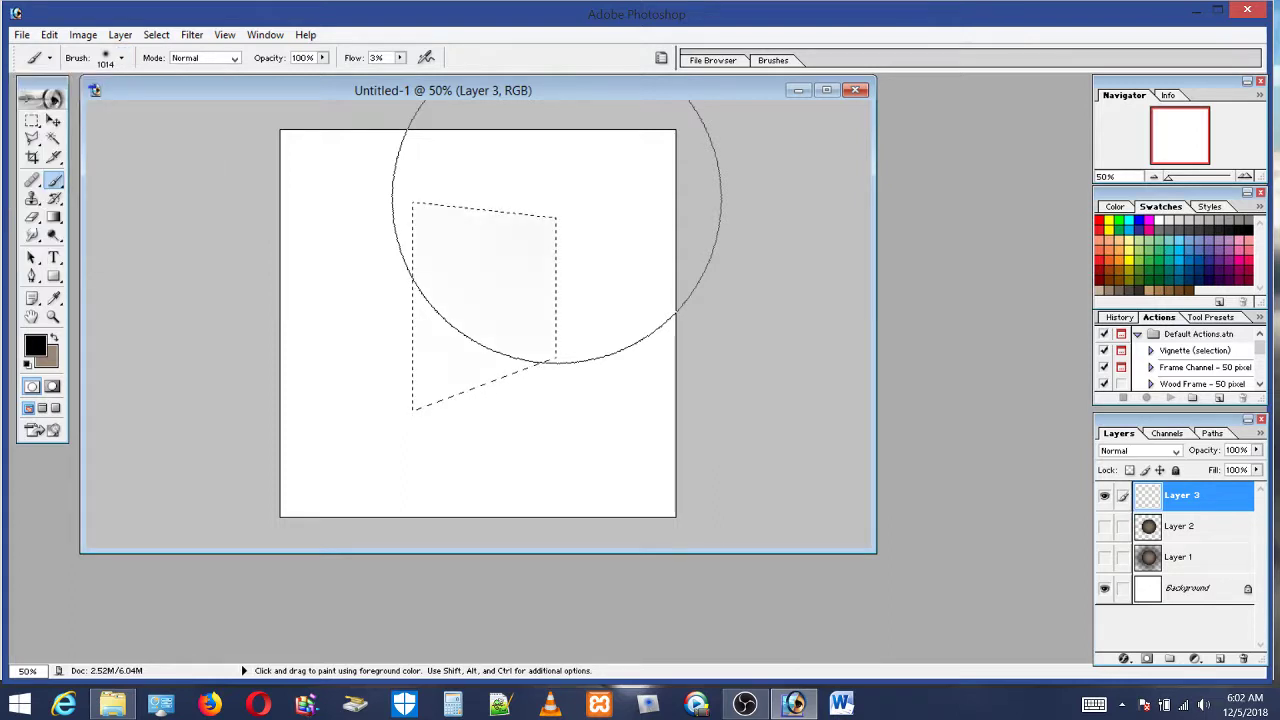
mouse_move(556, 198)
mouse_down()
mouse_move(543, 229)
mouse_move(561, 420)
mouse_move(537, 177)
mouse_move(558, 210)
mouse_move(563, 371)
mouse_move(551, 177)
mouse_move(600, 305)
mouse_move(600, 452)
mouse_move(603, 357)
mouse_move(568, 225)
mouse_move(566, 154)
mouse_move(589, 360)
mouse_move(569, 529)
mouse_move(570, 165)
mouse_move(594, 680)
mouse_up()
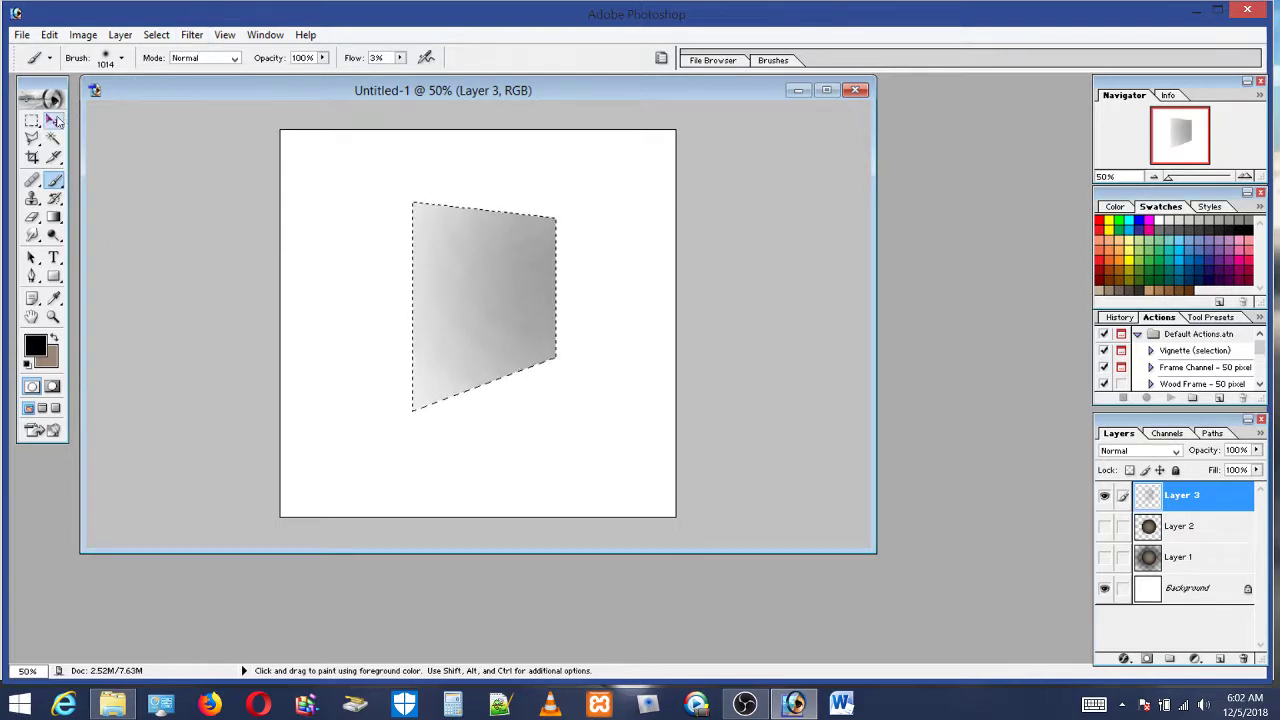
click(33, 121)
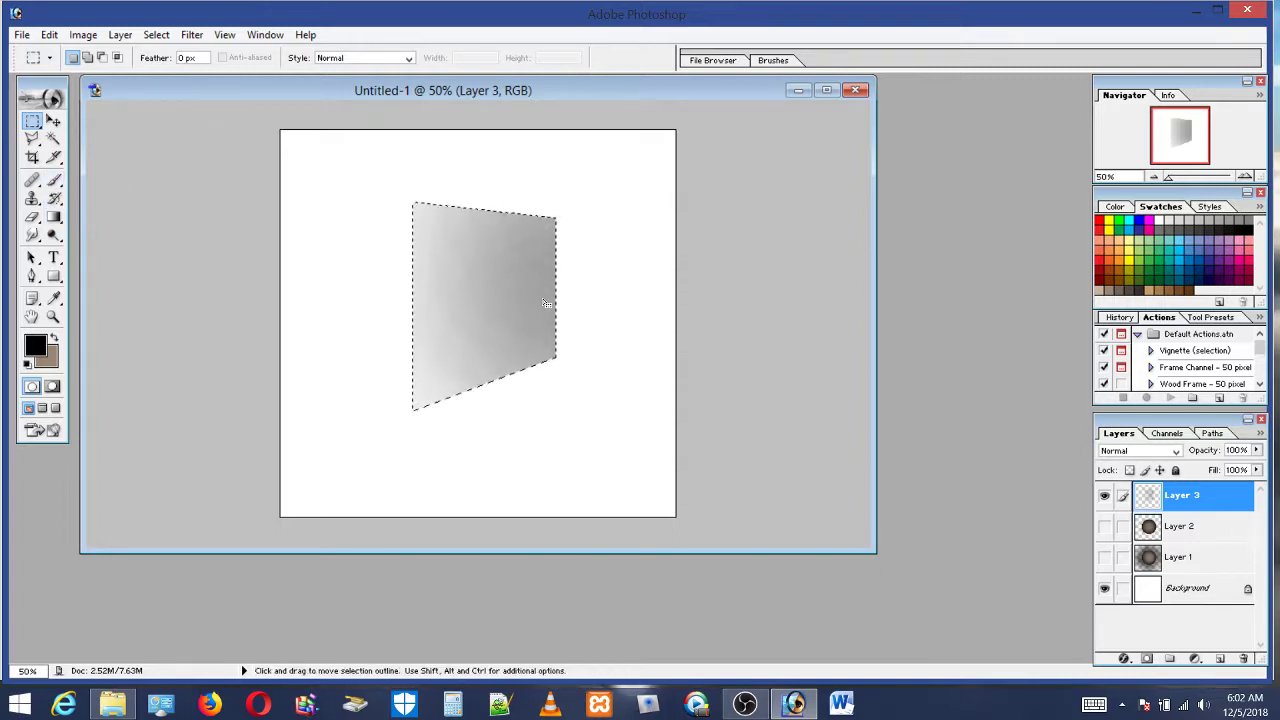
Resize the brush through 626, 343 and 169 px, settling on 129 px
click(55, 181)
click(105, 60)
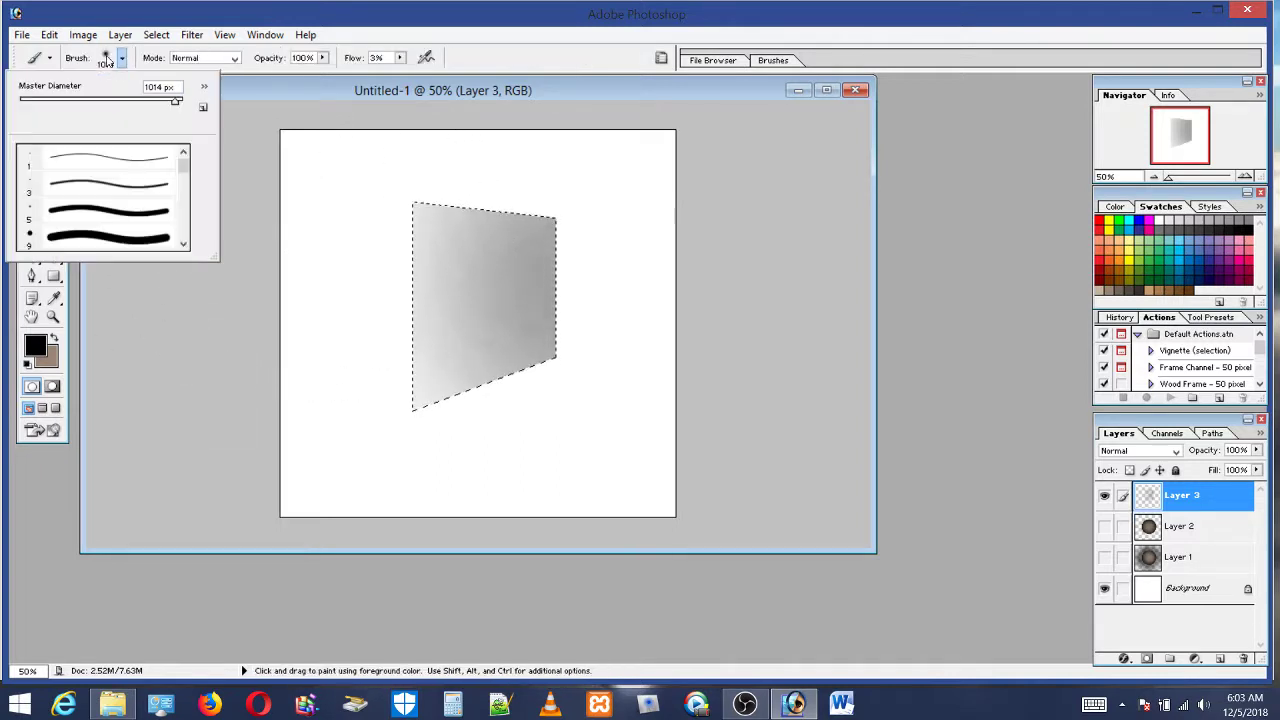
click(160, 102)
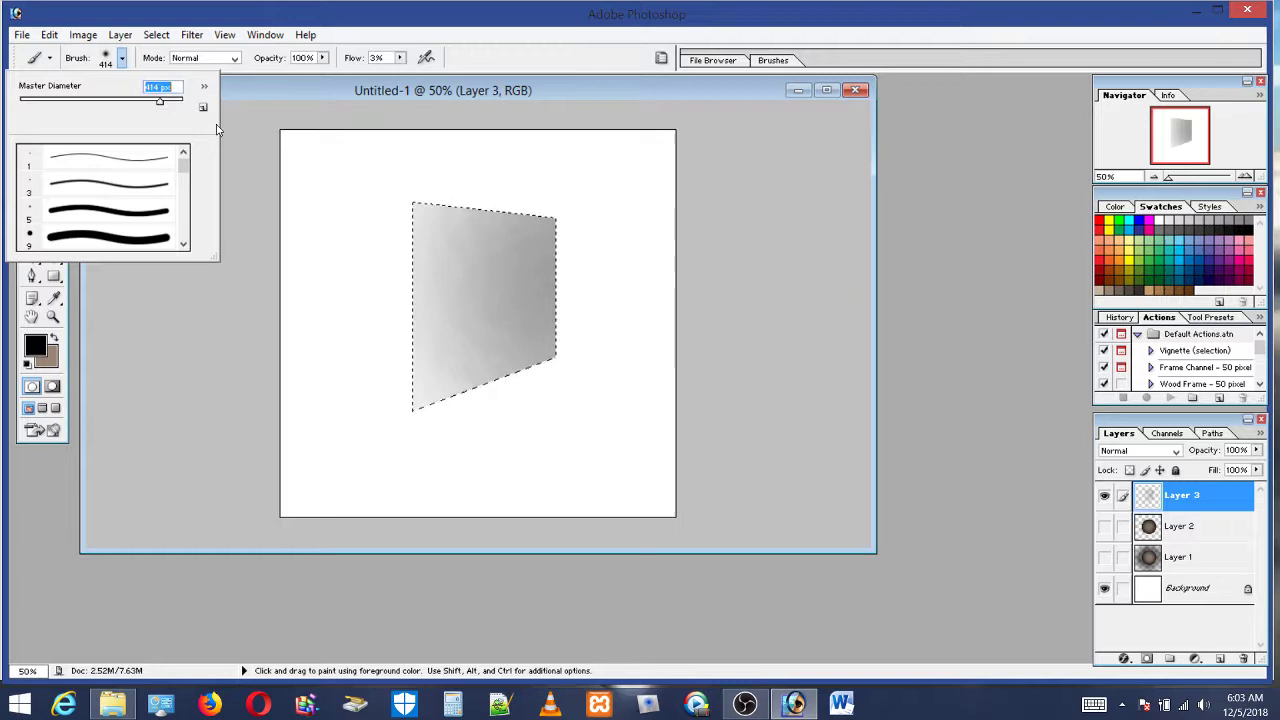
click(169, 104)
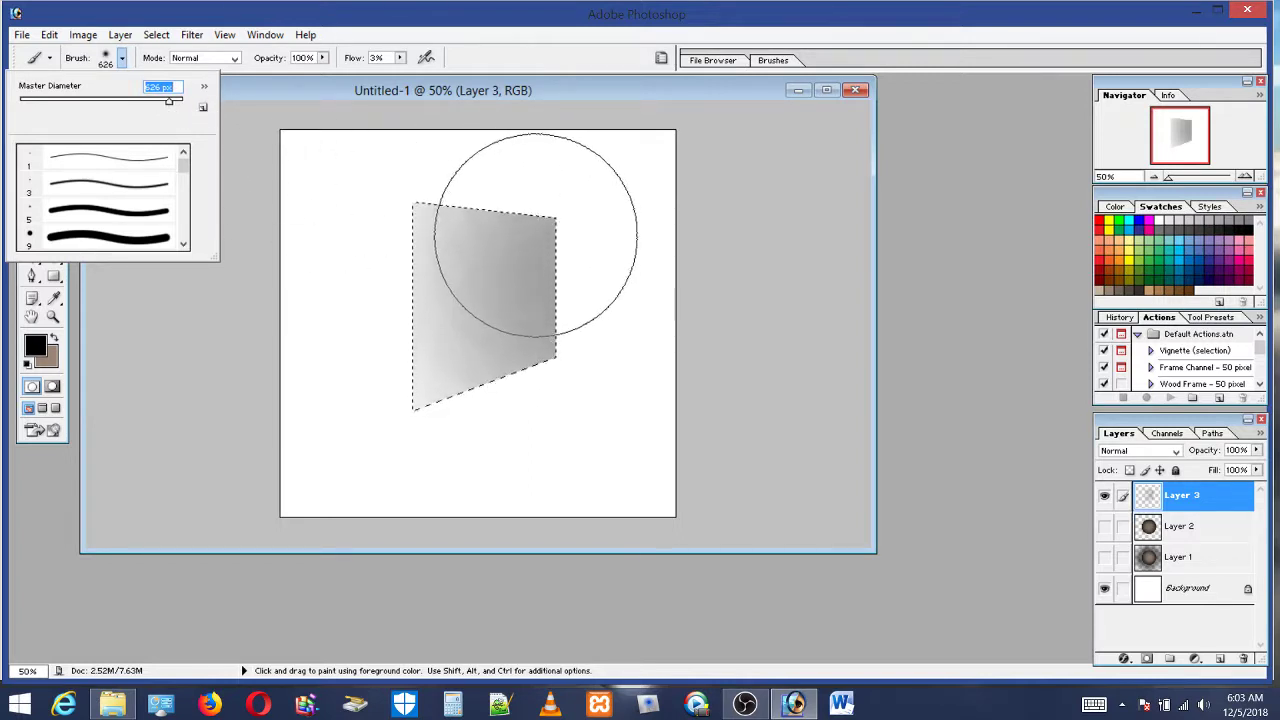
key(Return)
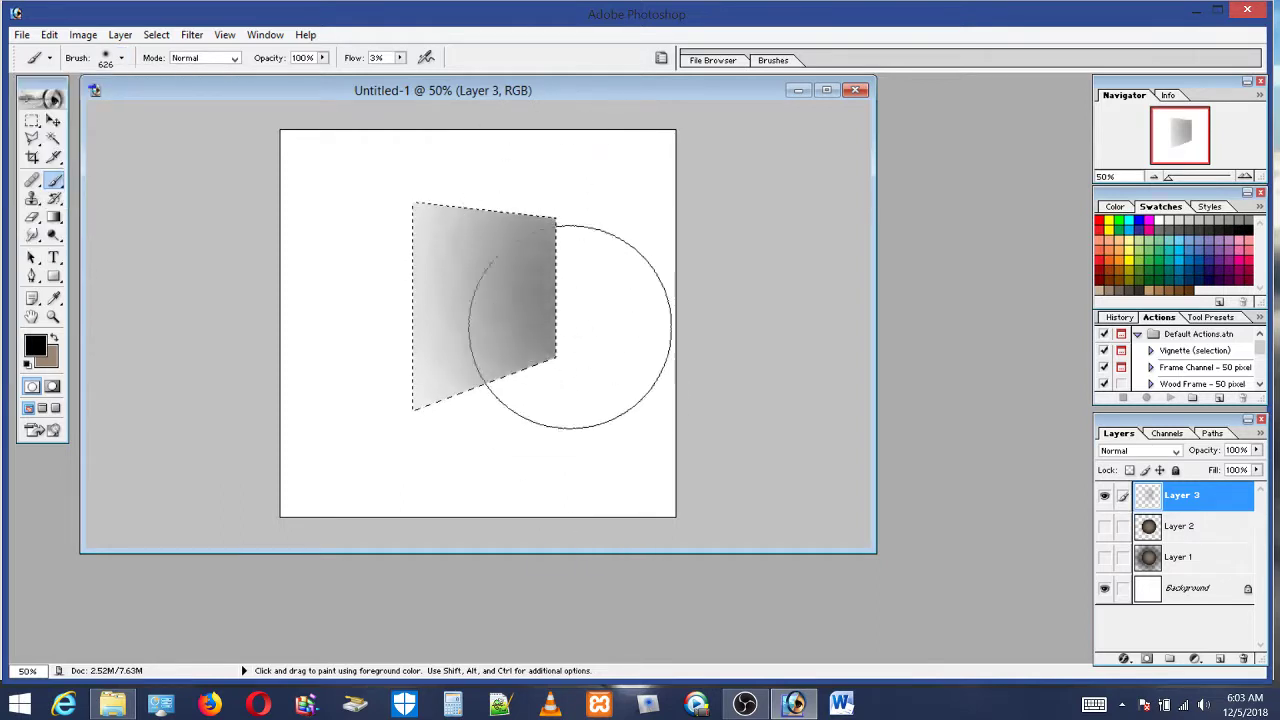
click(121, 58)
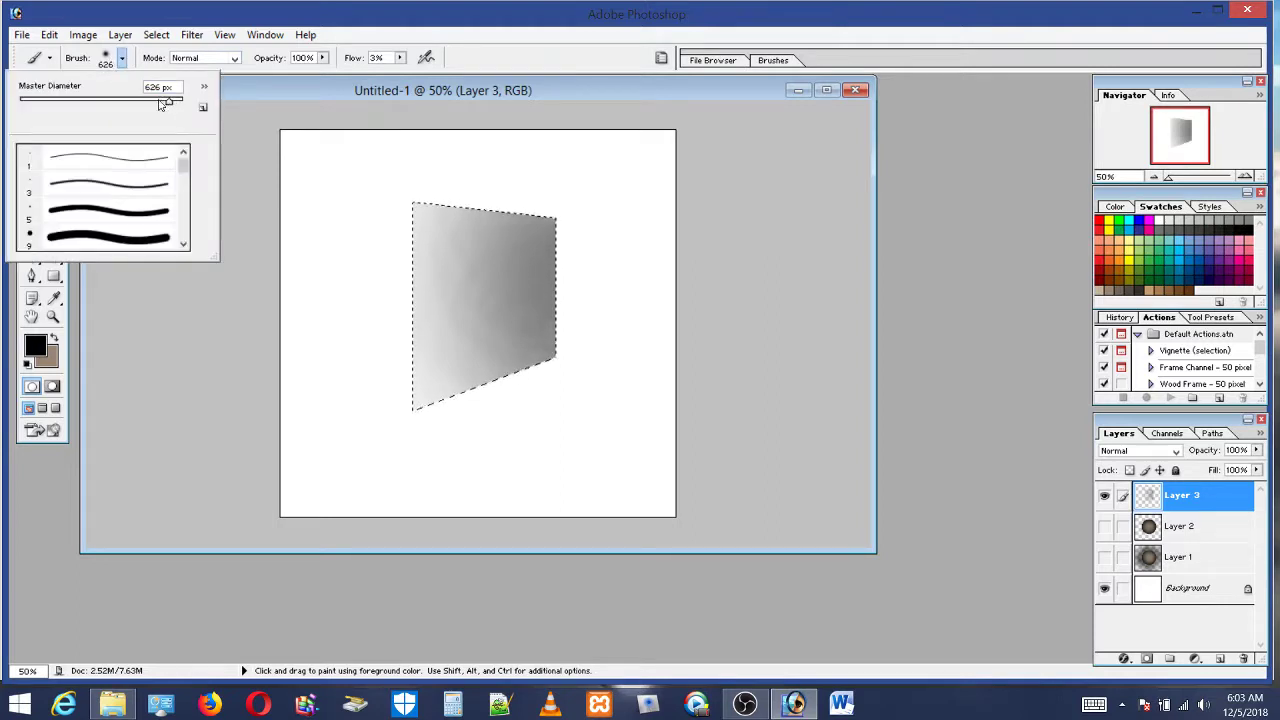
click(153, 102)
click(555, 219)
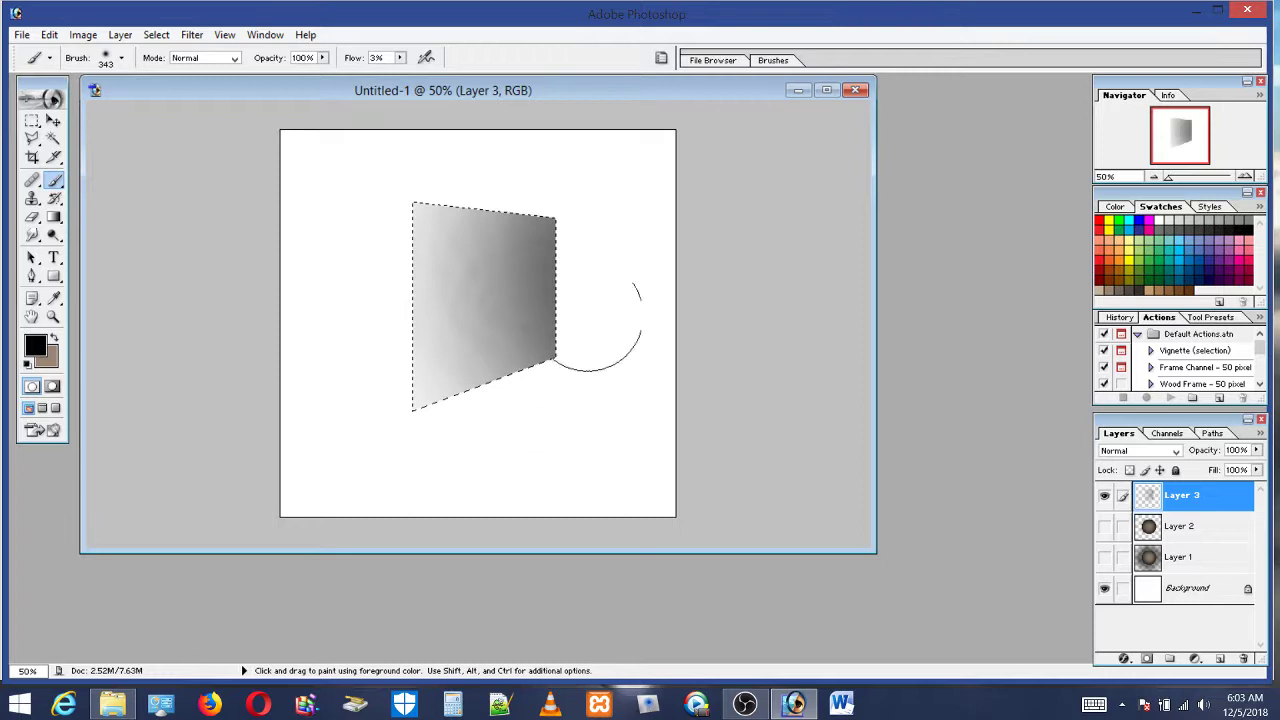
click(121, 58)
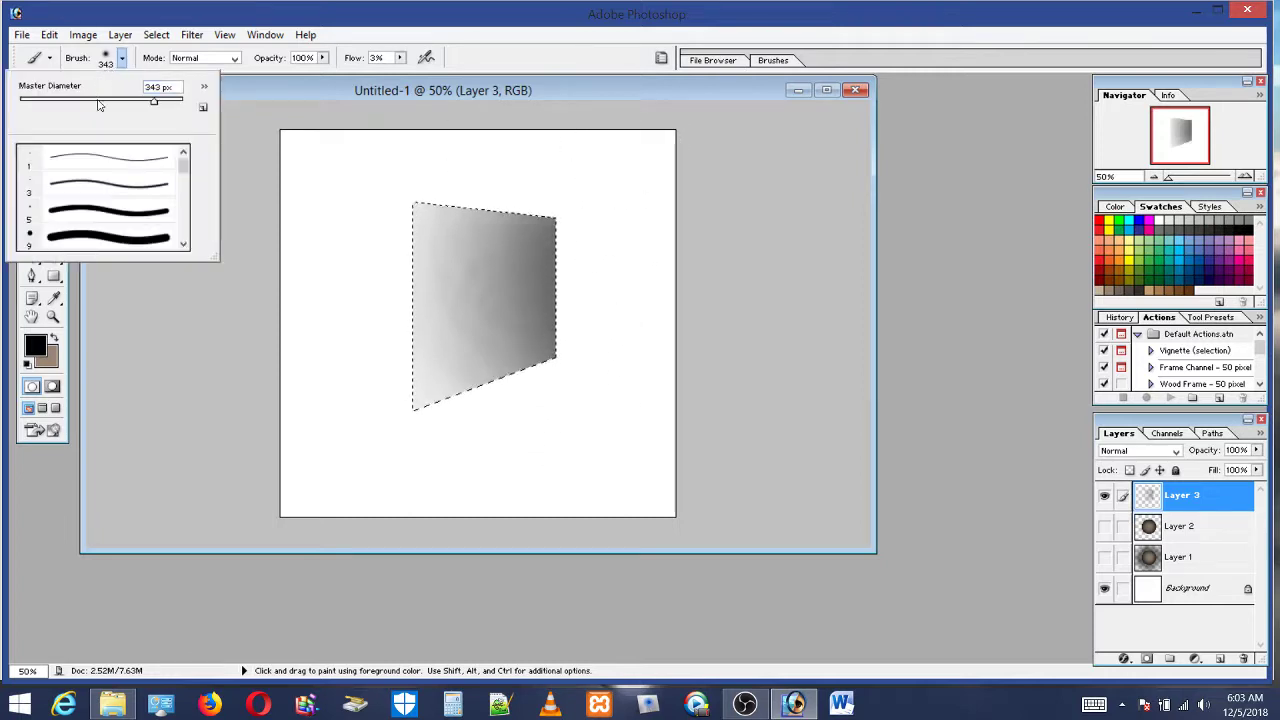
click(128, 102)
click(562, 262)
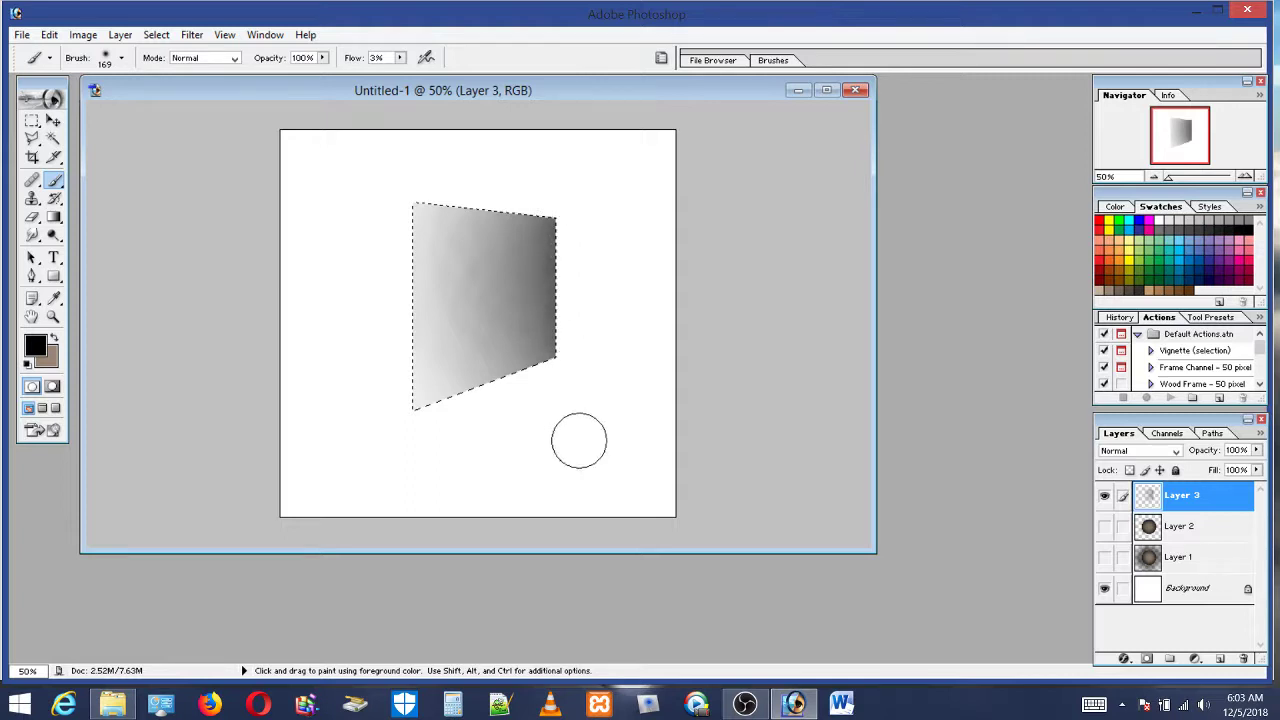
click(121, 58)
click(113, 101)
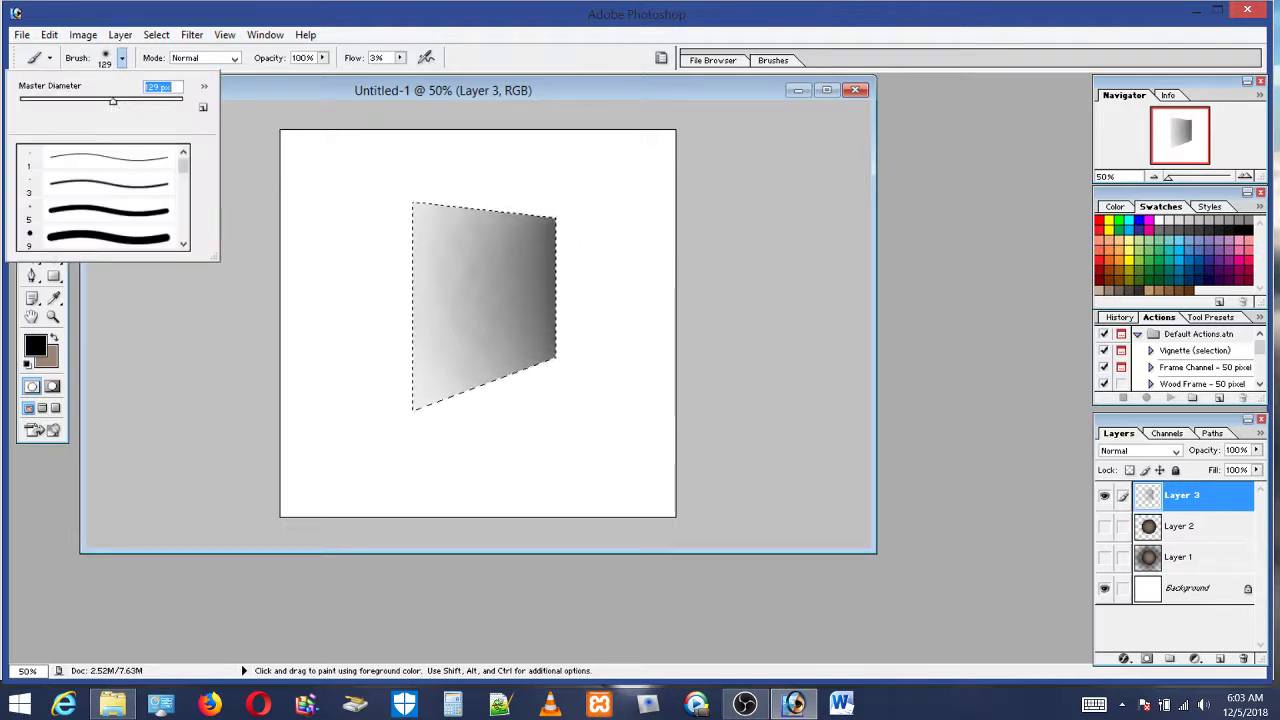
key(Return)
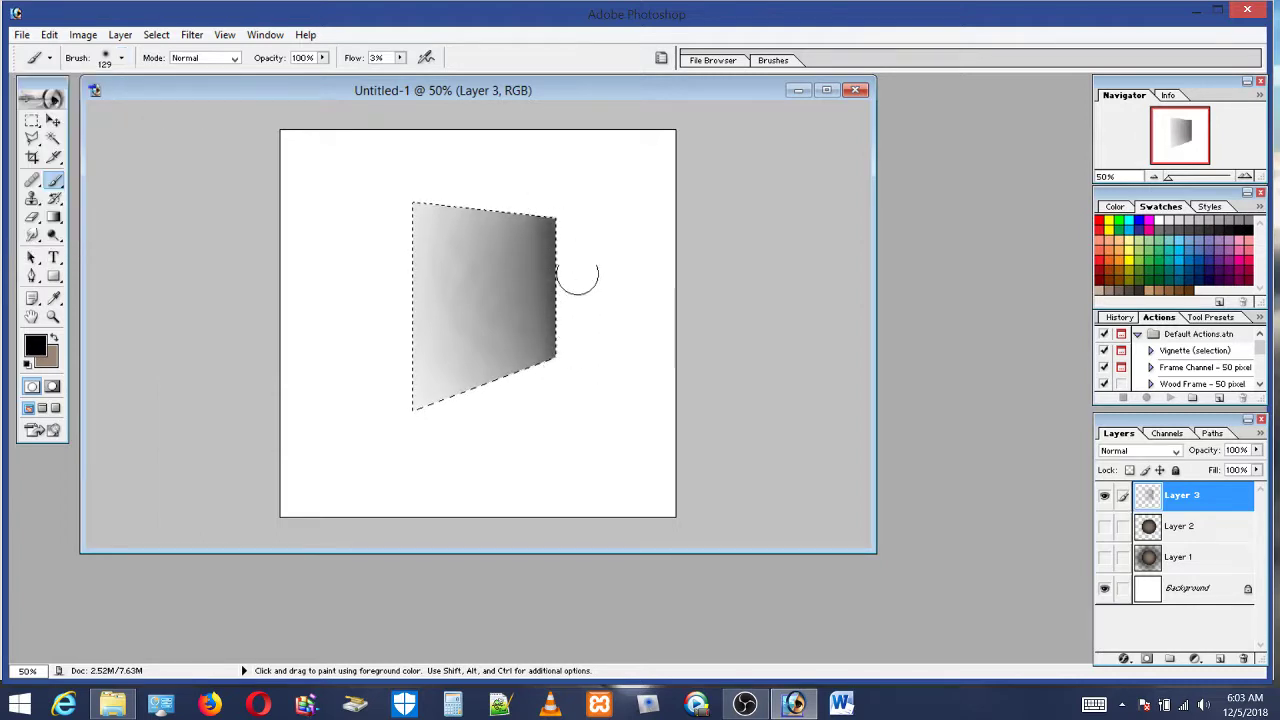
Darken the shape's right side, Alt-sample a grey, shade its right edge, then show Windows Start
mouse_move(591, 220)
mouse_down()
mouse_move(557, 286)
mouse_move(524, 262)
mouse_move(563, 214)
mouse_move(541, 225)
mouse_up()
alt+click(541, 225)
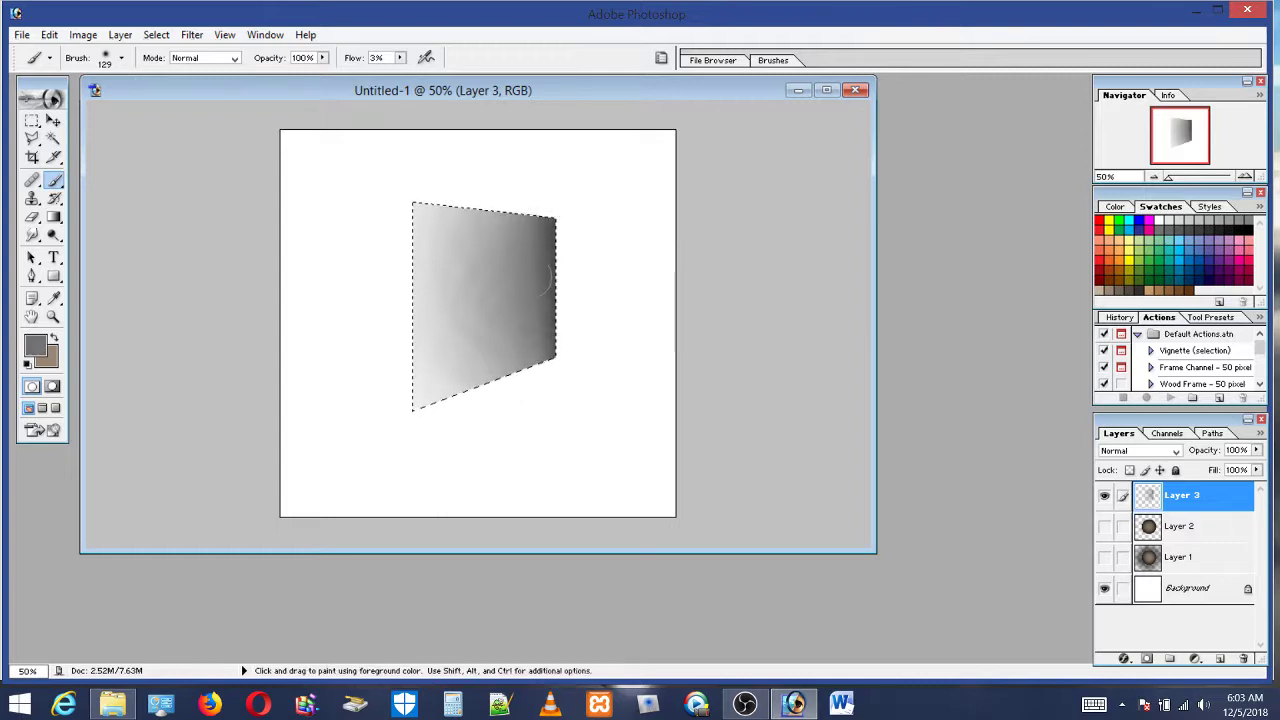
mouse_move(540, 180)
mouse_down()
mouse_move(560, 257)
mouse_move(545, 300)
mouse_move(510, 264)
mouse_move(363, 302)
mouse_move(390, 348)
mouse_up()
key(super)
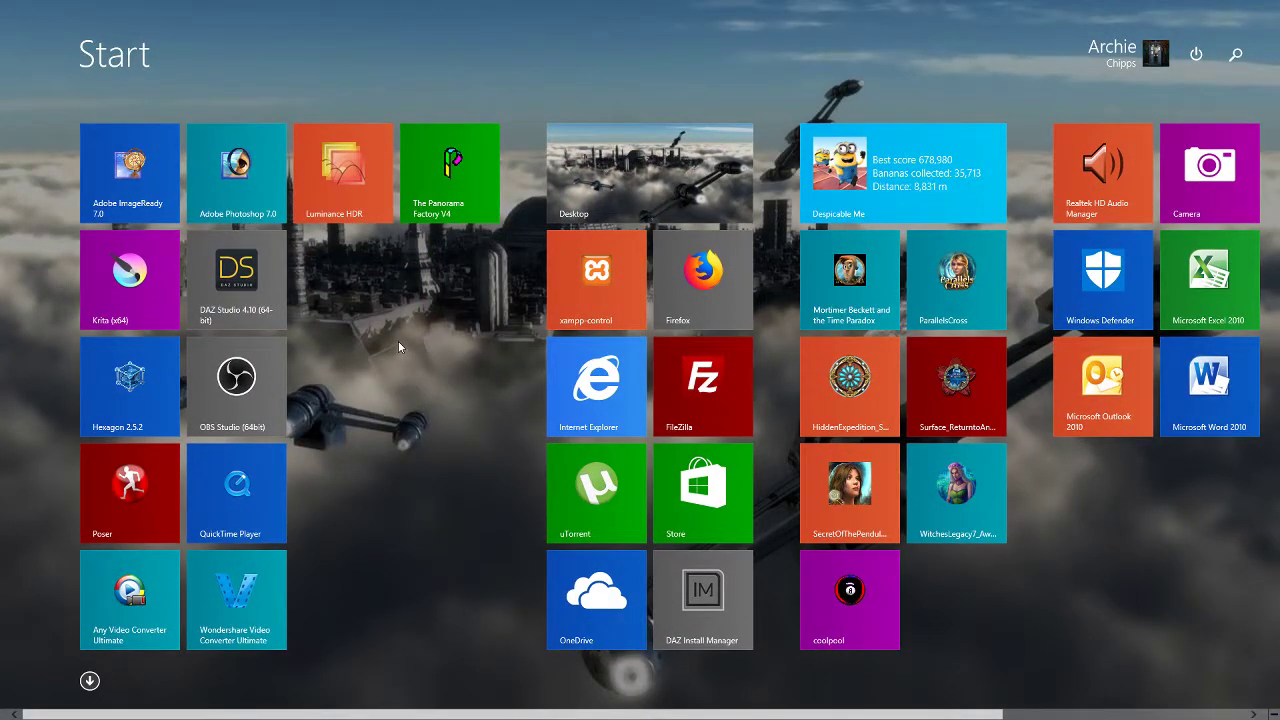
Return to Photoshop and deepen the grey shading across the selected shape
key(super)
mouse_move(555, 255)
mouse_down()
mouse_move(452, 325)
mouse_move(428, 311)
mouse_move(432, 254)
mouse_move(446, 282)
mouse_move(426, 310)
mouse_move(539, 295)
mouse_move(551, 264)
mouse_move(541, 221)
mouse_move(519, 308)
mouse_move(526, 372)
mouse_move(529, 251)
mouse_move(544, 227)
mouse_move(526, 377)
mouse_move(555, 248)
mouse_up()
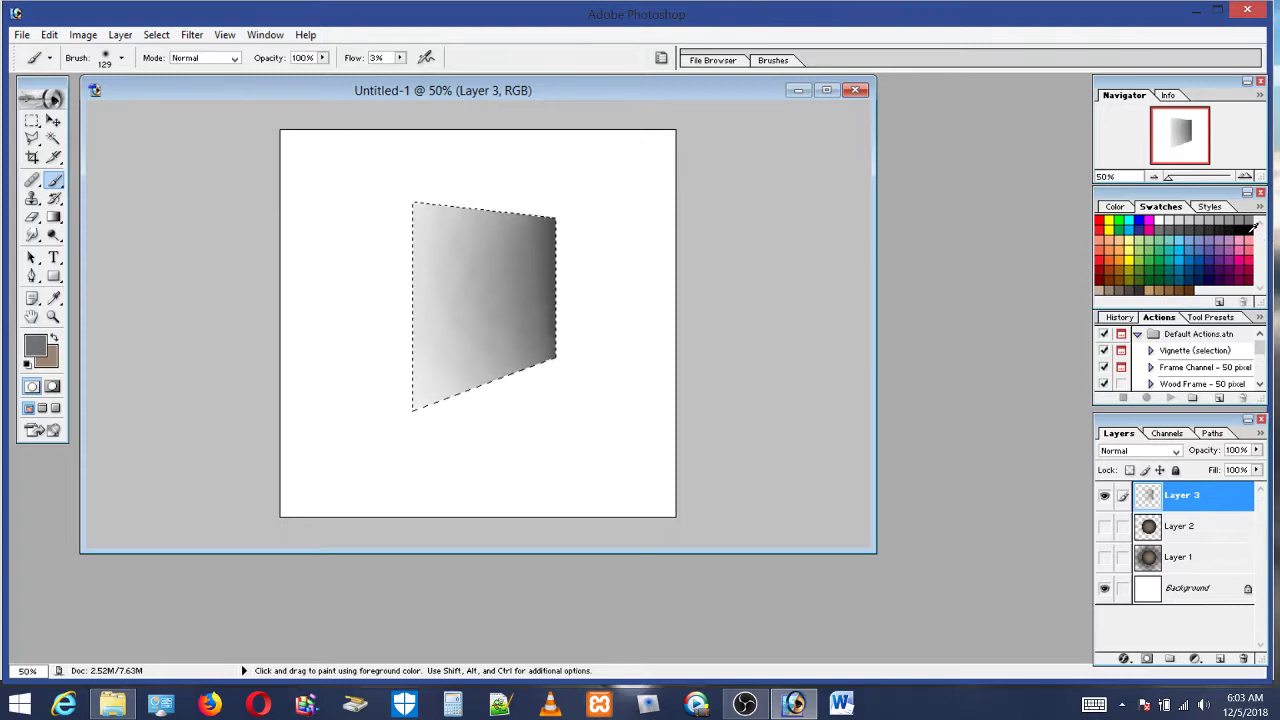
Pick black from the Swatches and paint up the shape's right edge to darken it
click(1245, 224)
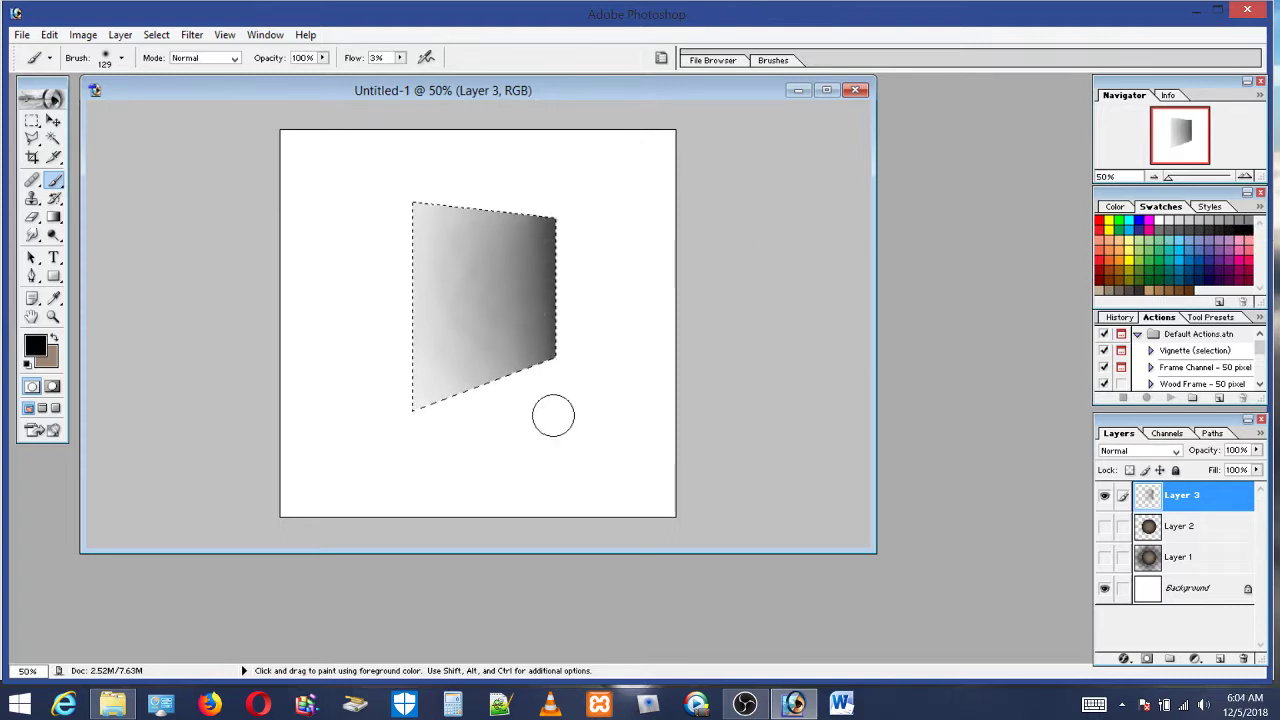
drag(556, 374, 569, 253)
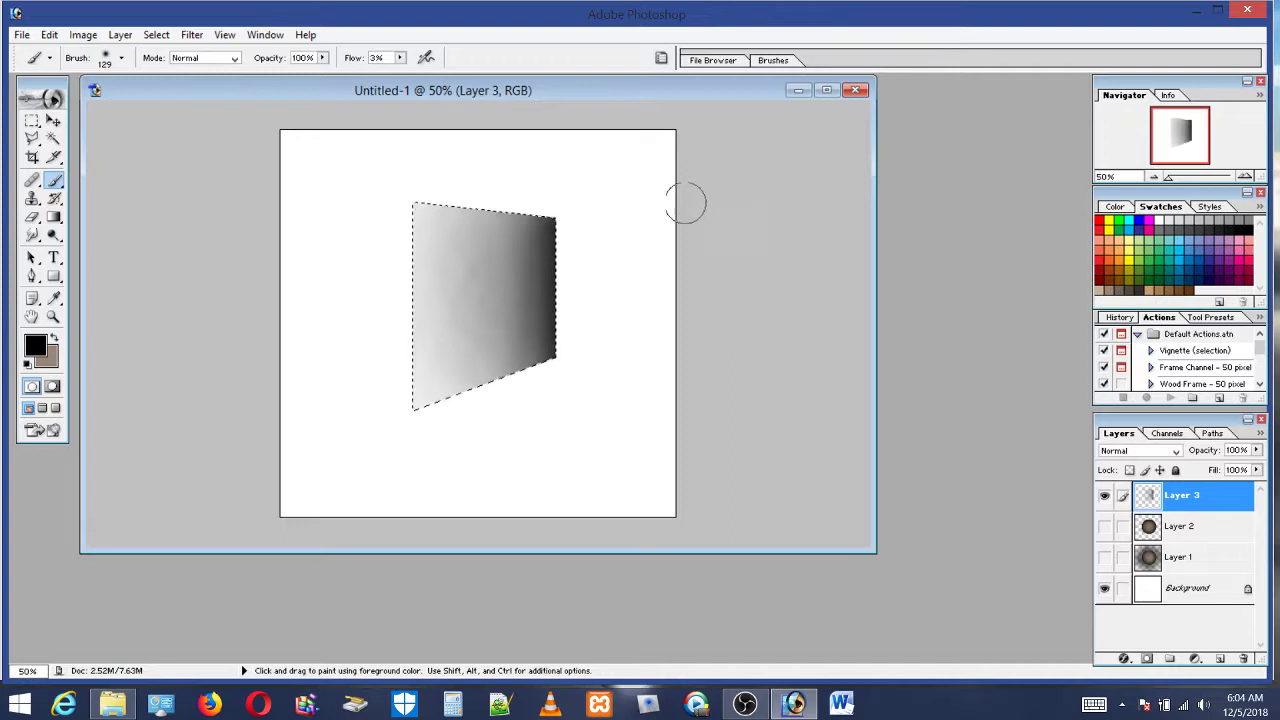
Hide the Layer 3 gradient shape and make Layer 2 the active layer
click(1105, 497)
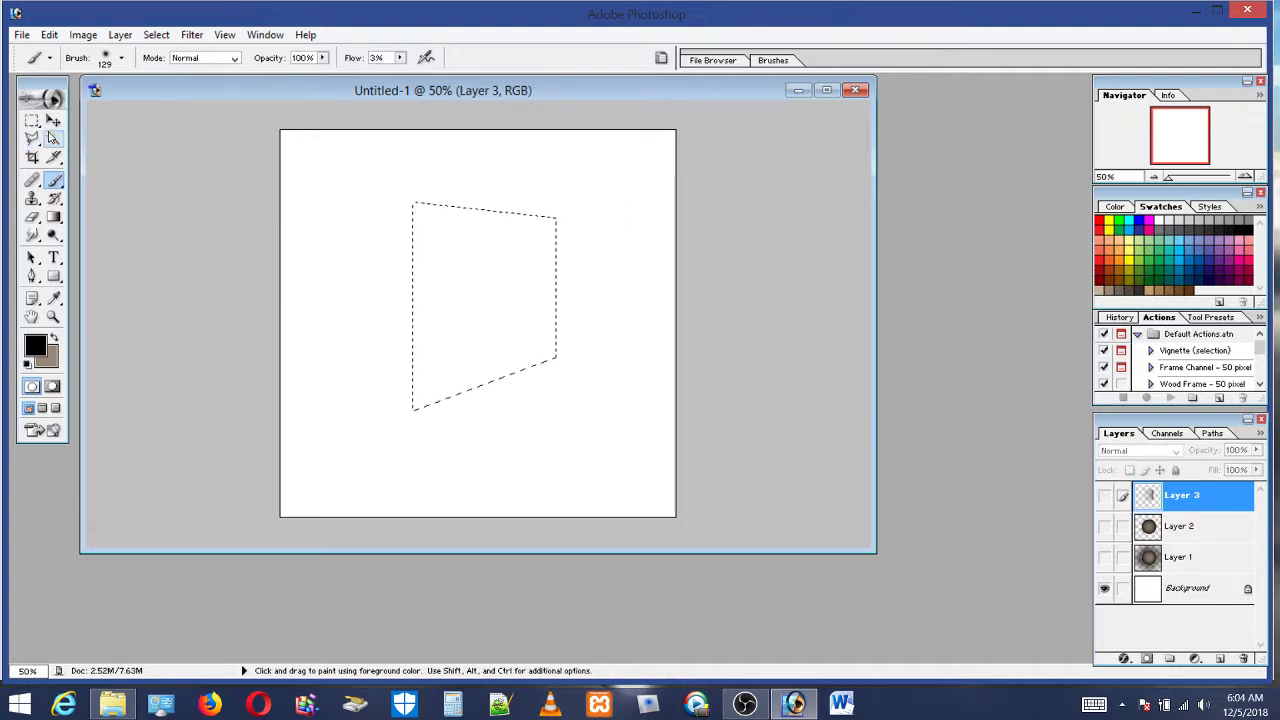
click(33, 120)
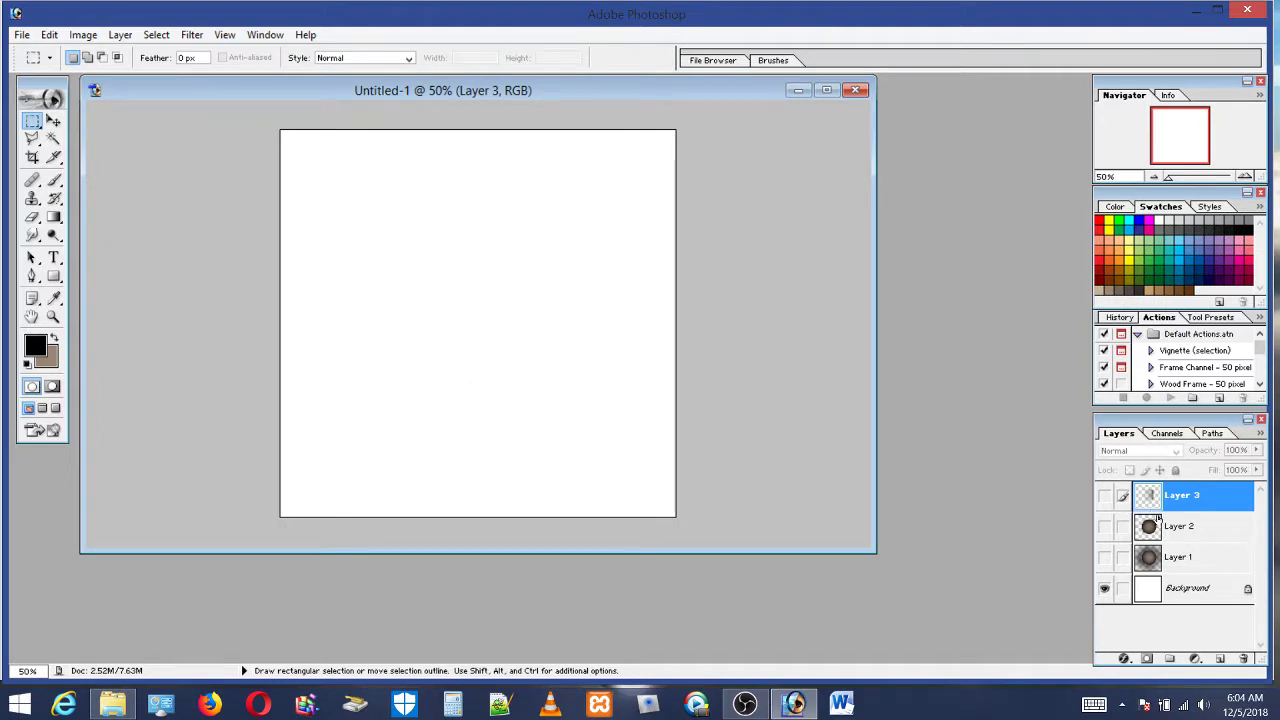
click(1176, 533)
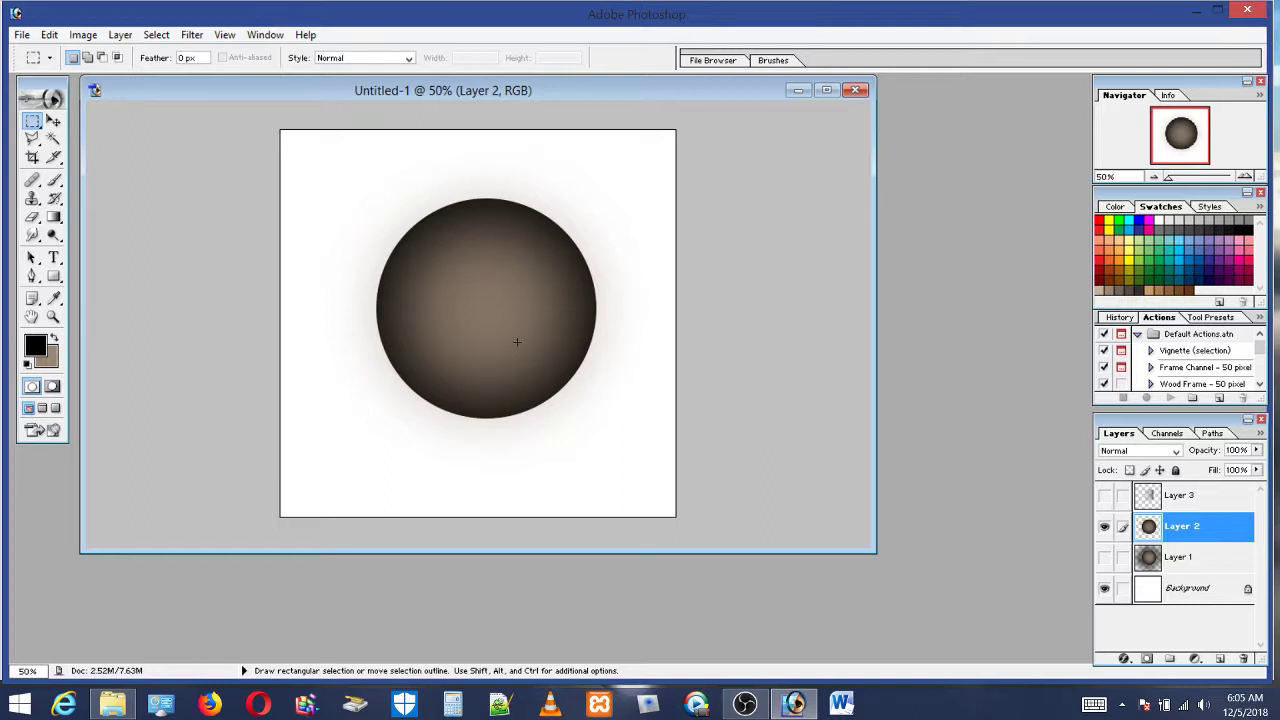
Select Layer 1 and repeatedly toggle Layer 2's visibility to compare the two
click(1182, 556)
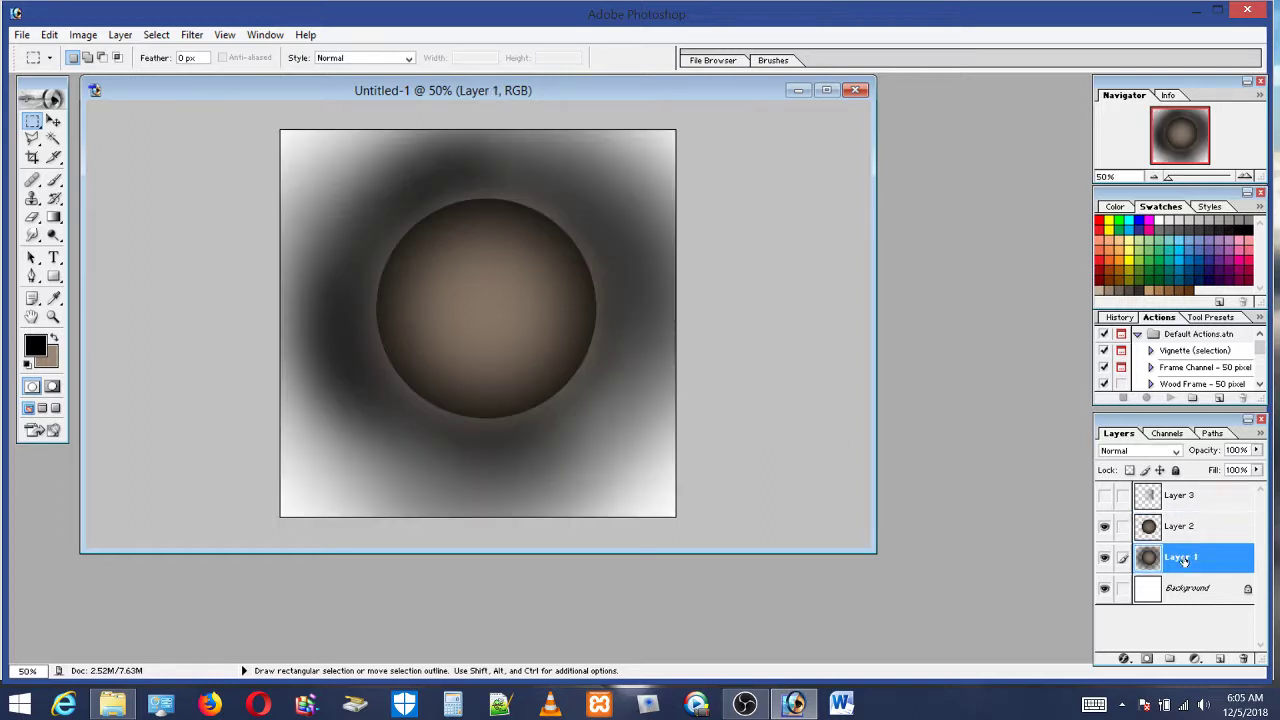
click(1105, 526)
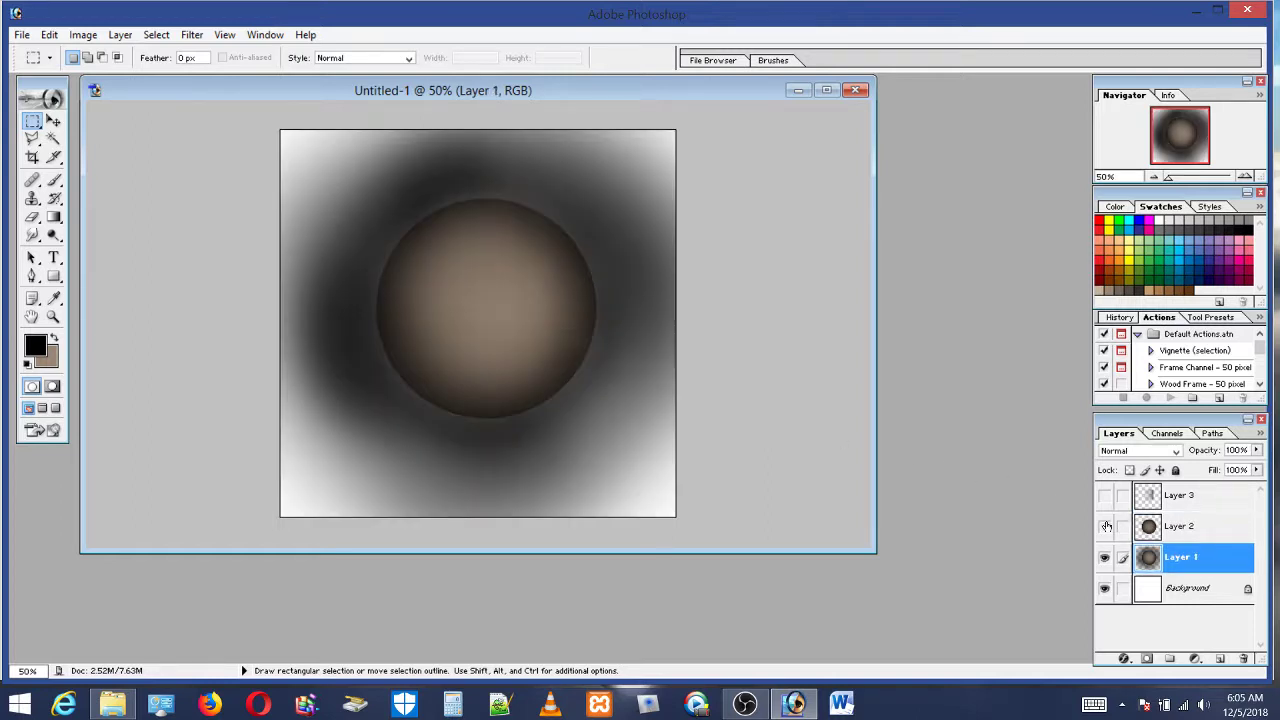
click(1105, 526)
click(1105, 526)
click(1105, 526)
click(1105, 526)
click(1105, 526)
click(1105, 526)
click(1105, 526)
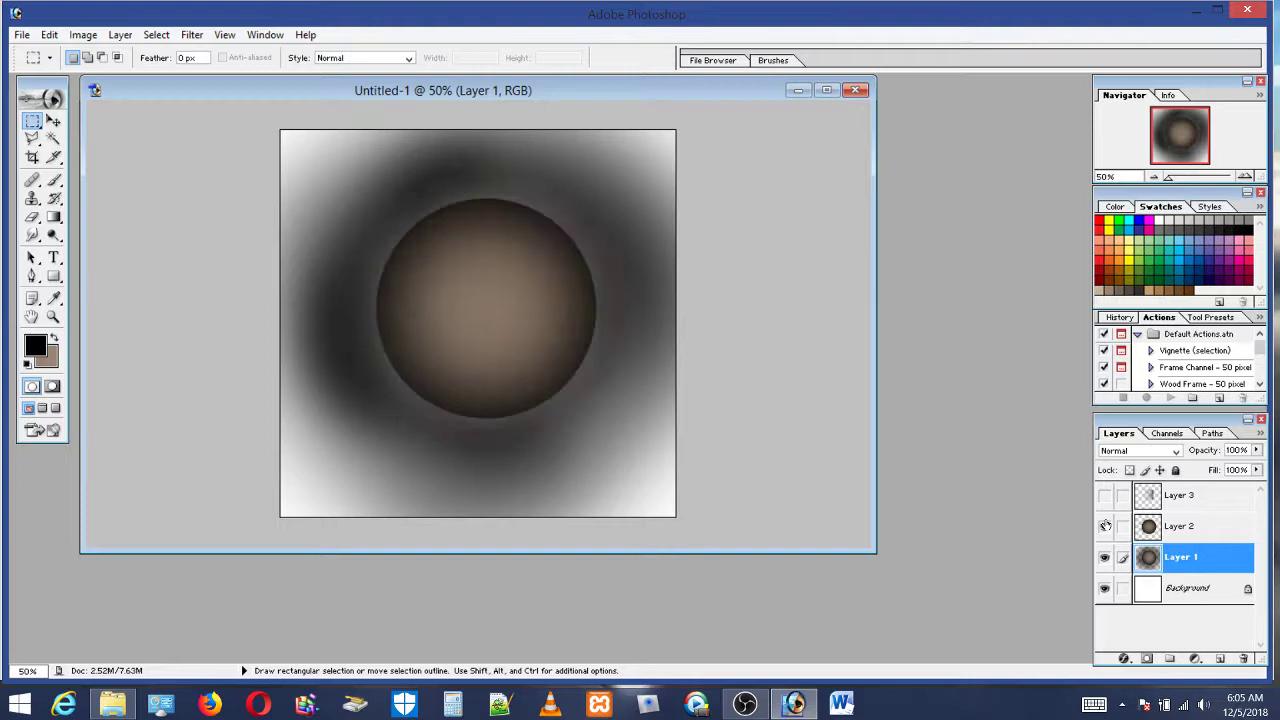
click(1105, 526)
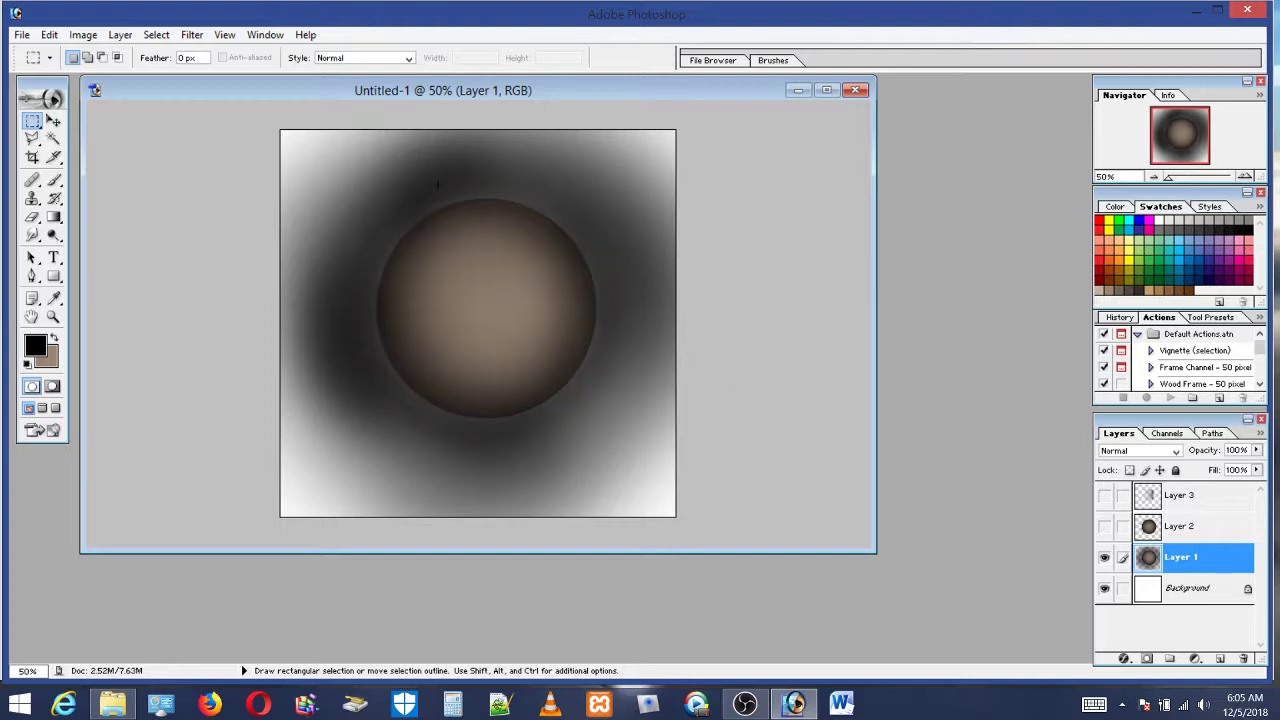
Alternate between Layer 1's vignette and Layer 2's sphere, ending with only the sphere visible
click(1103, 558)
click(1106, 530)
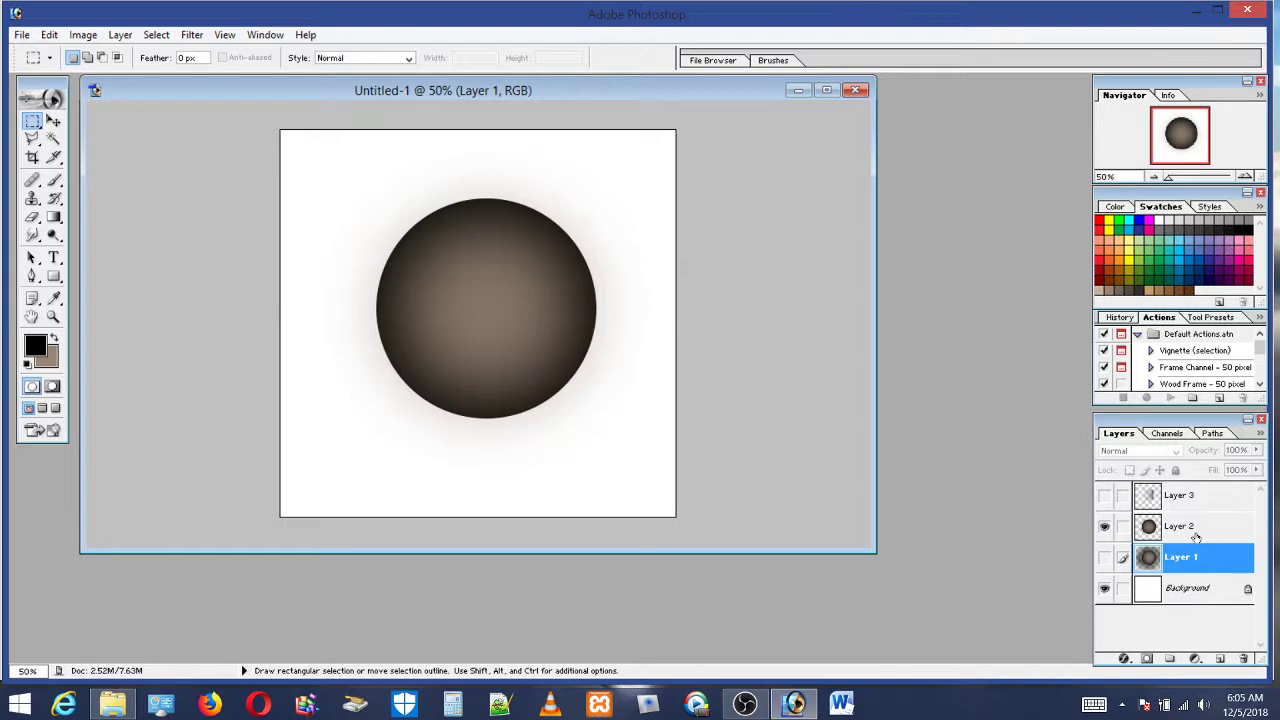
click(1105, 530)
click(1104, 558)
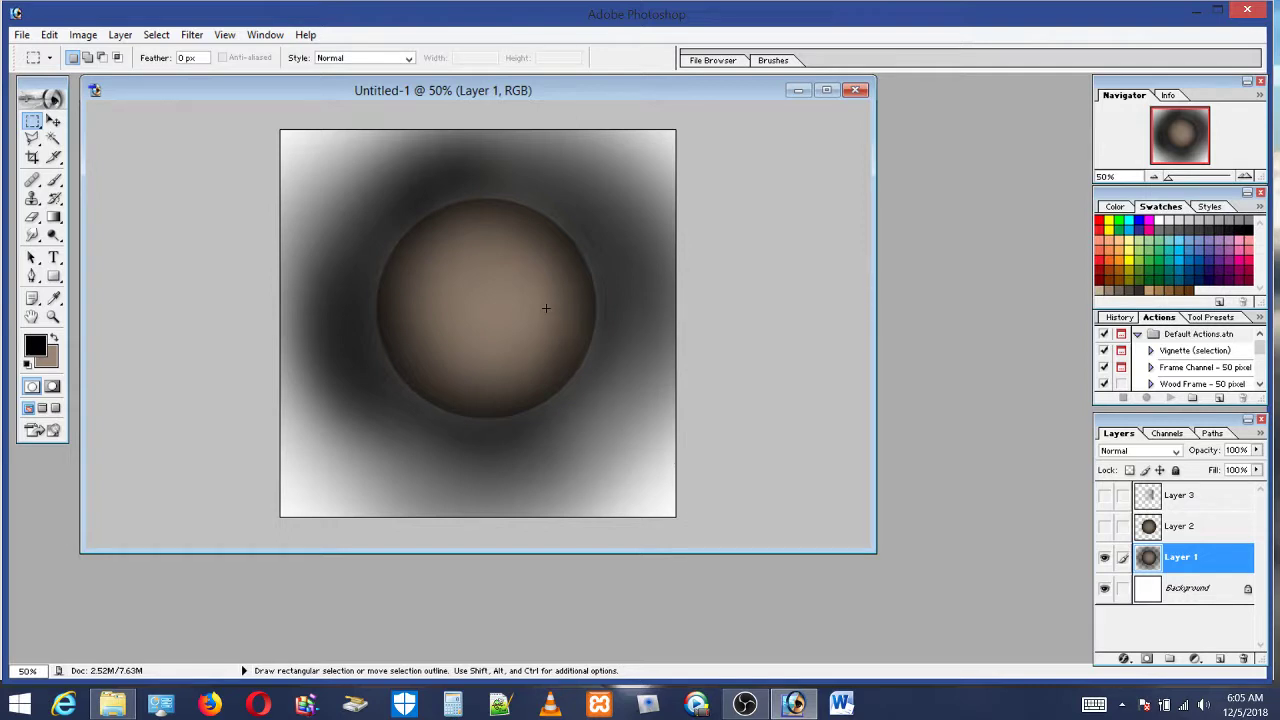
click(1104, 526)
click(1104, 558)
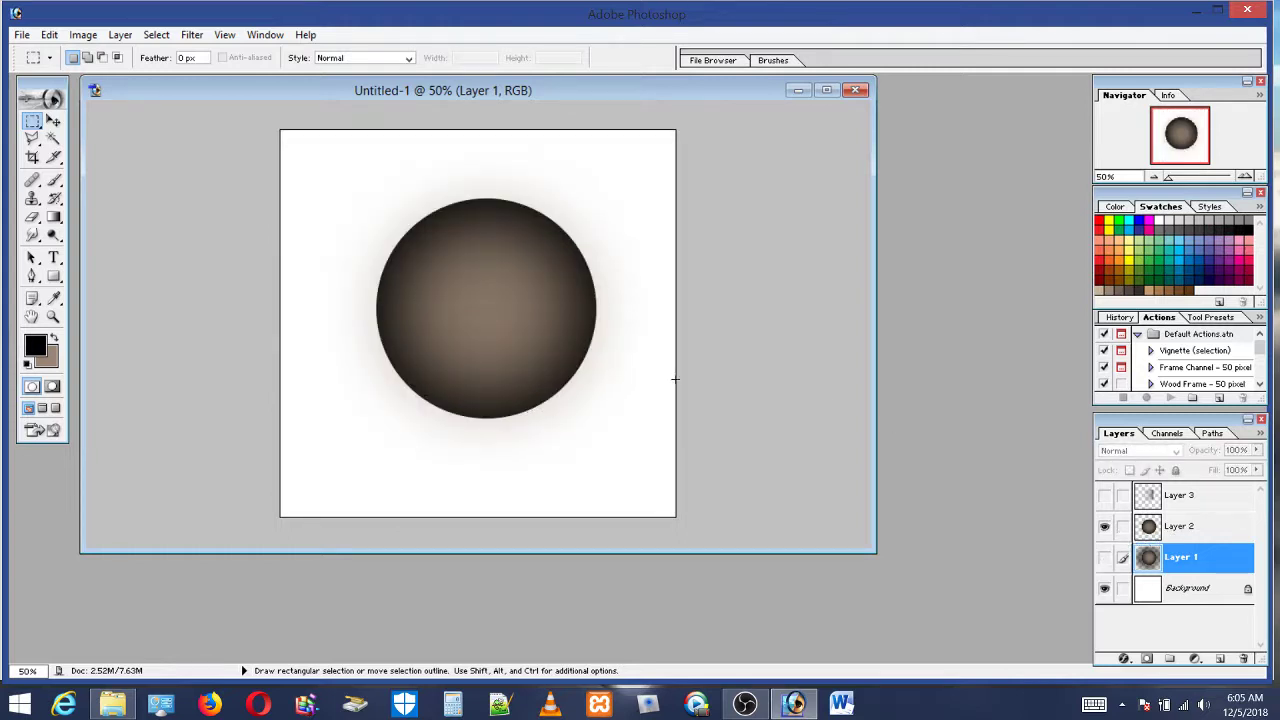
click(1104, 527)
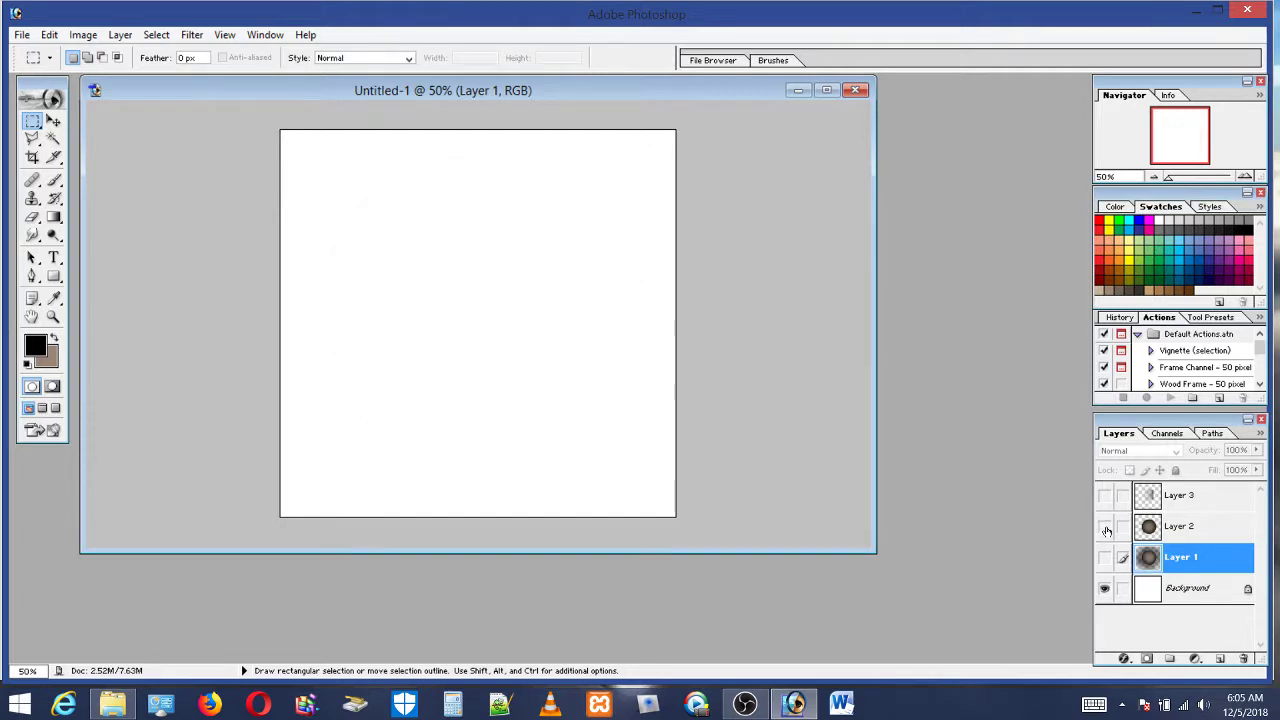
click(1104, 527)
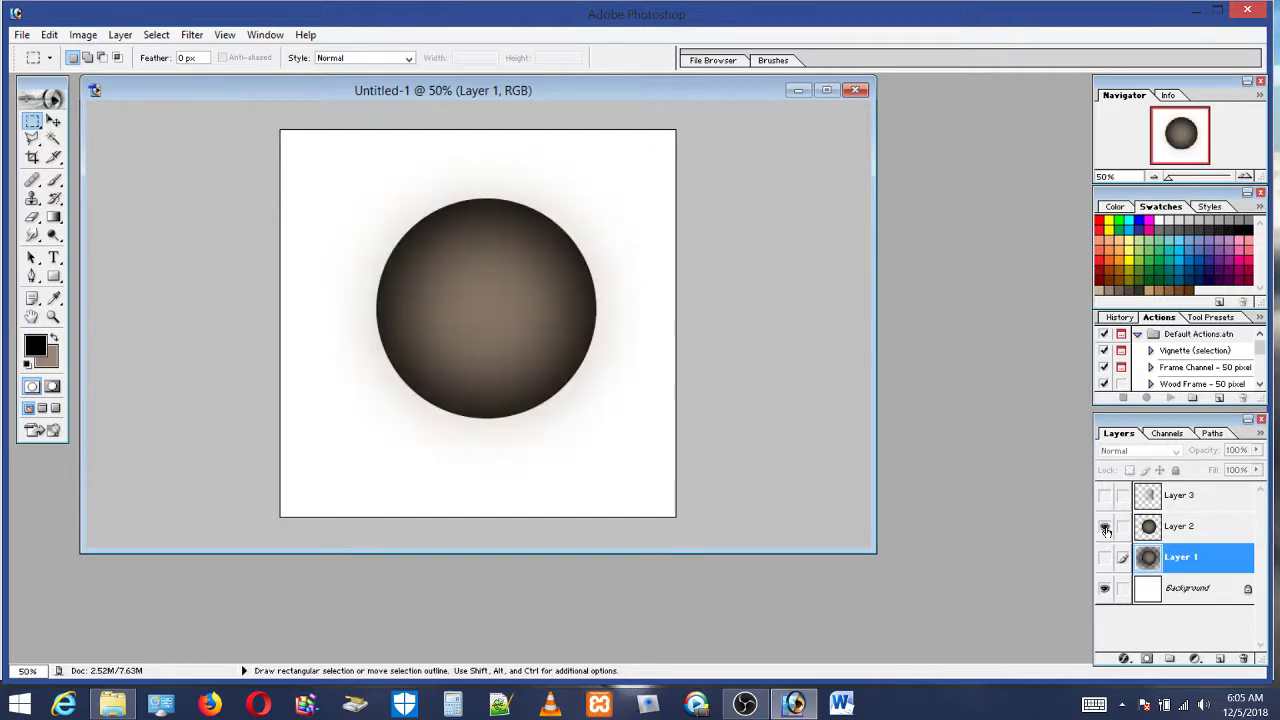
click(53, 316)
Zoom in and make the document window taller so the sphere fills the view
drag(327, 161, 651, 471)
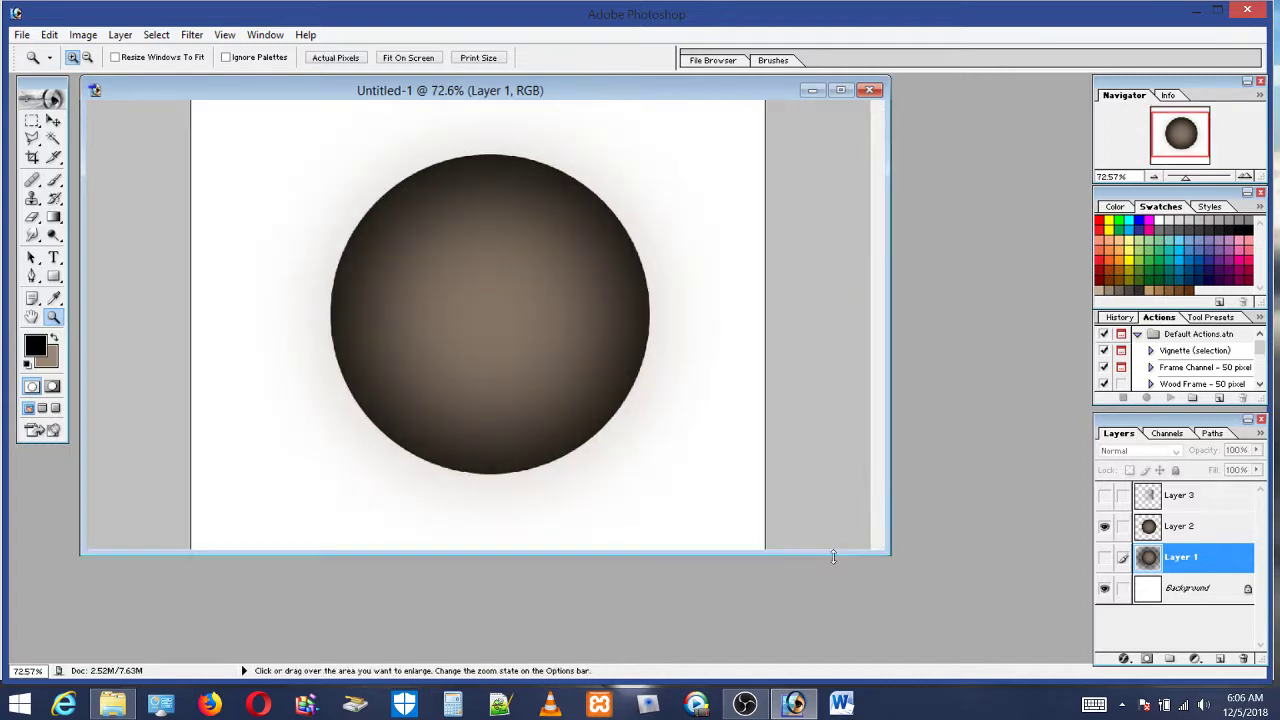
drag(833, 556, 833, 660)
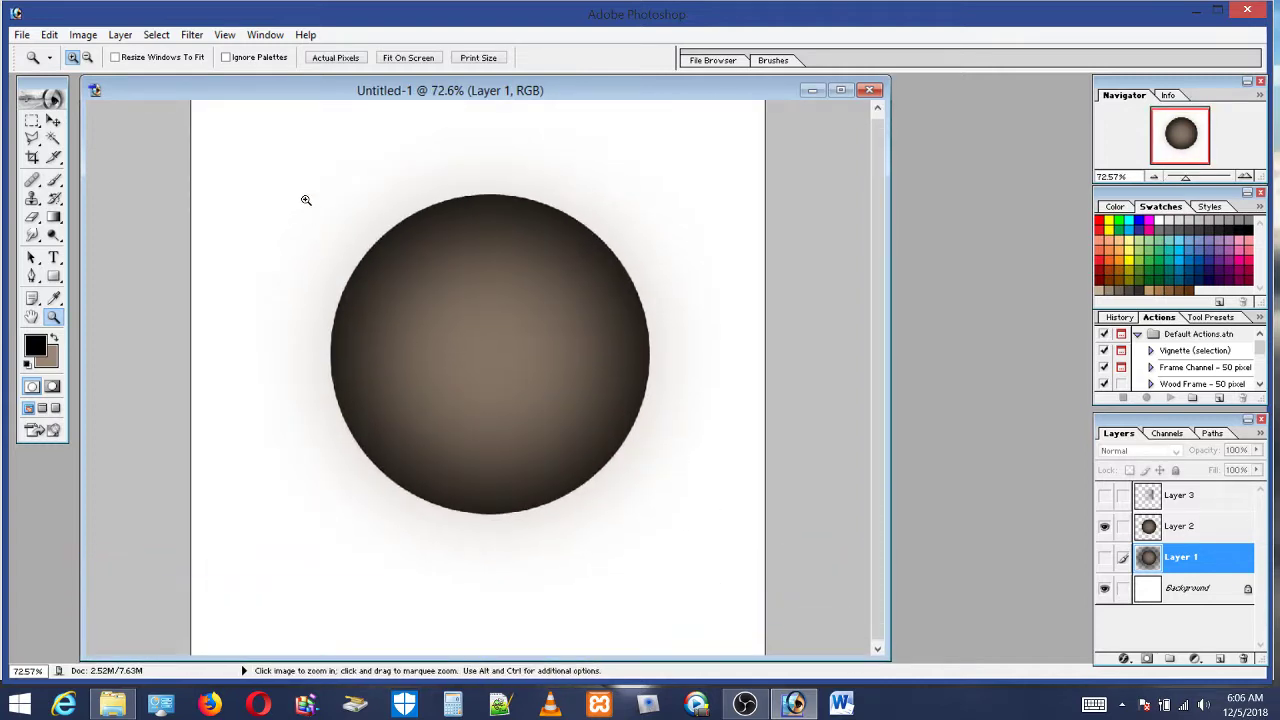
drag(306, 200, 689, 566)
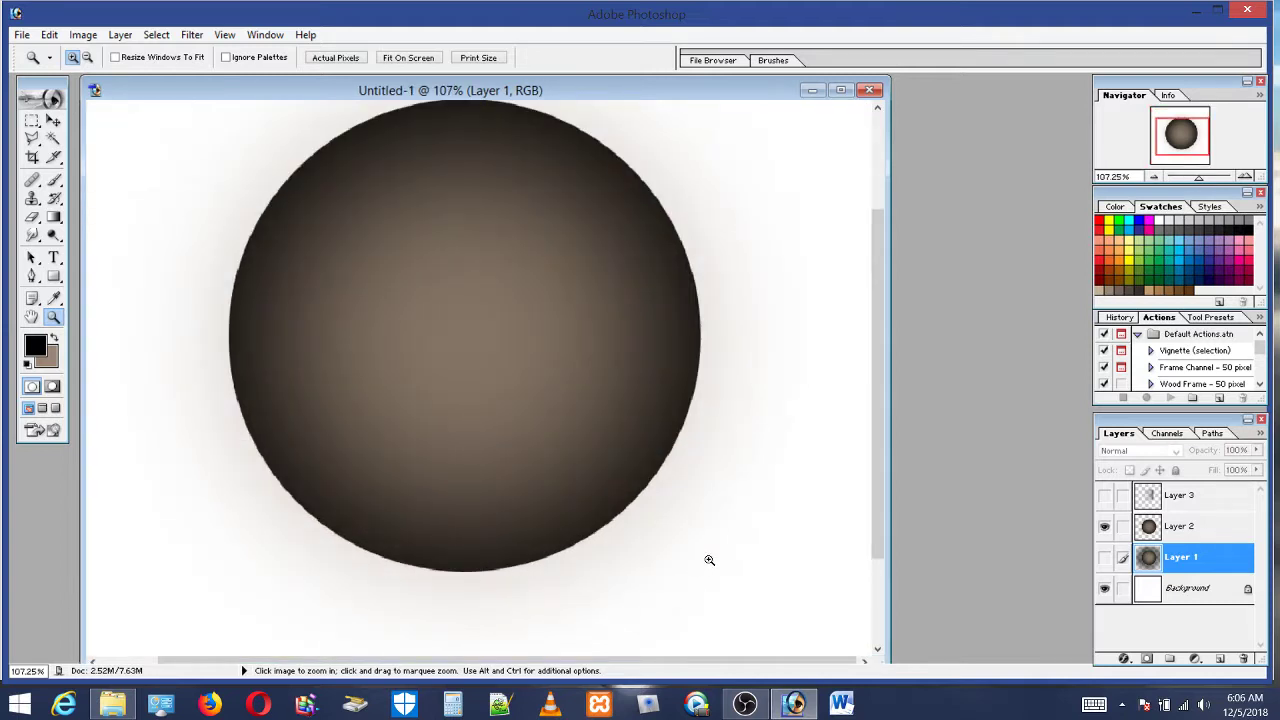
drag(876, 457, 869, 443)
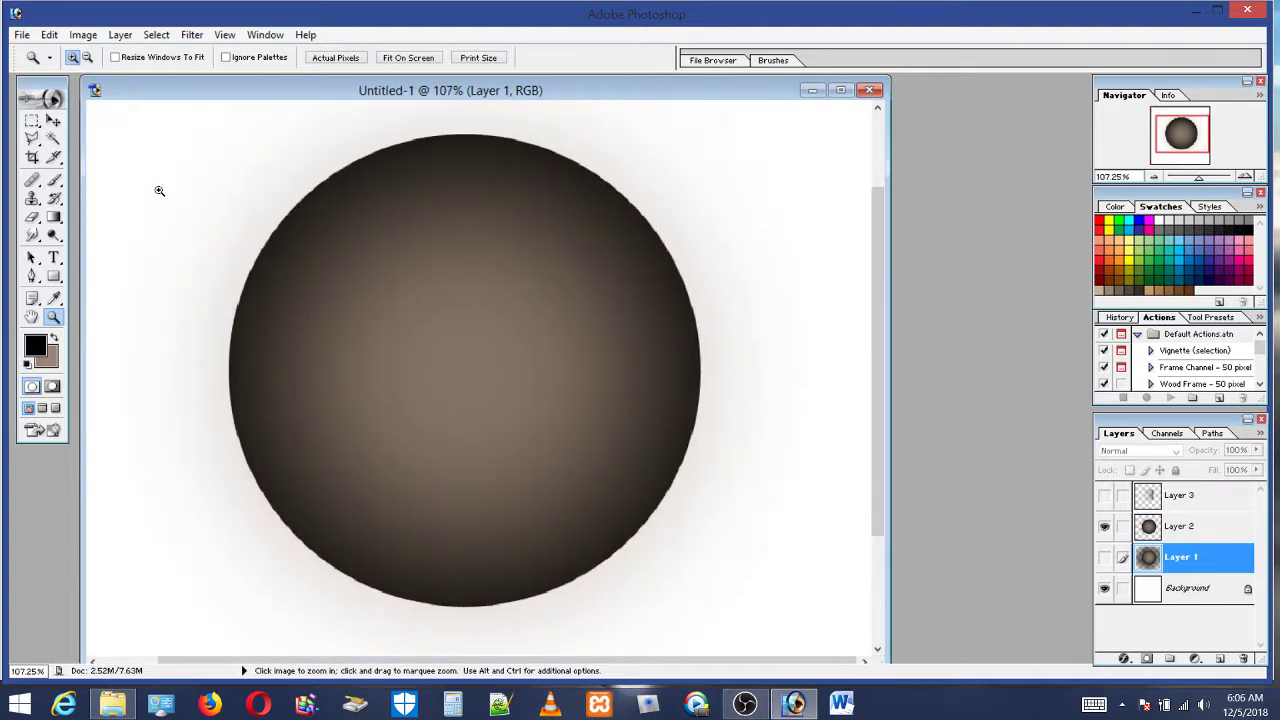
click(55, 182)
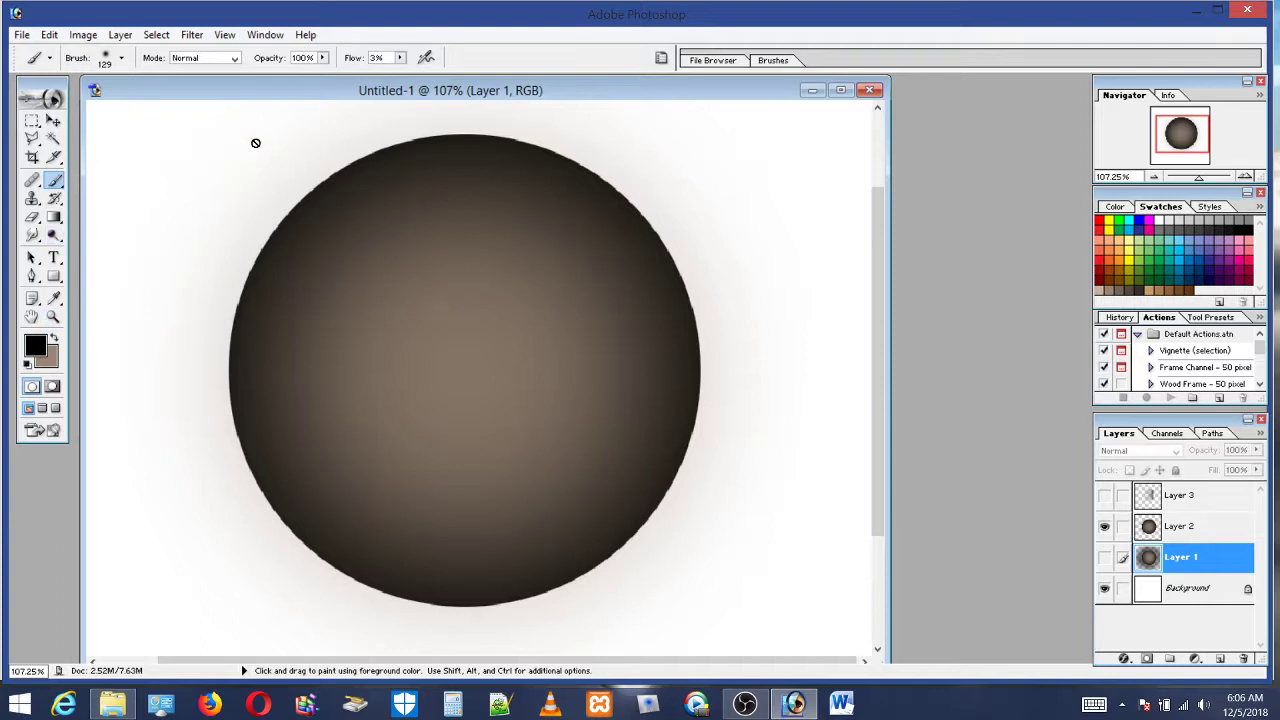
Add Layer 4, try a dark spot at the sphere's centre, then undo it
click(1191, 527)
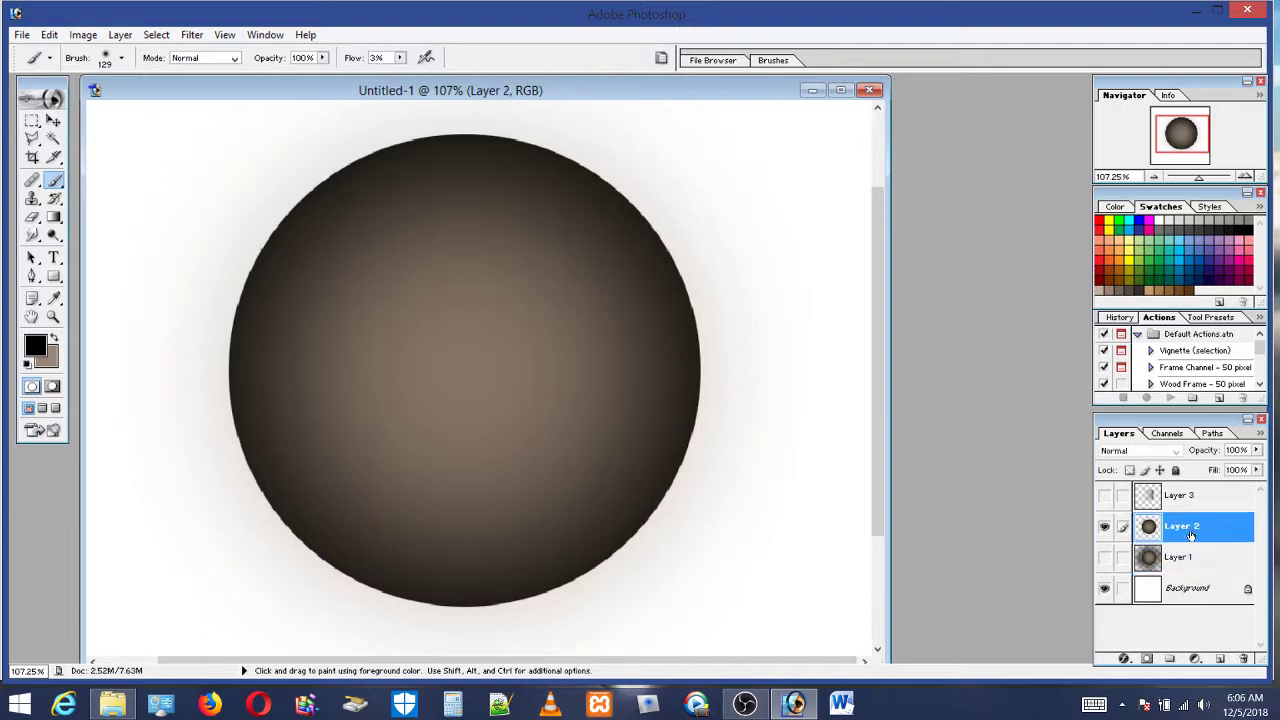
click(1220, 658)
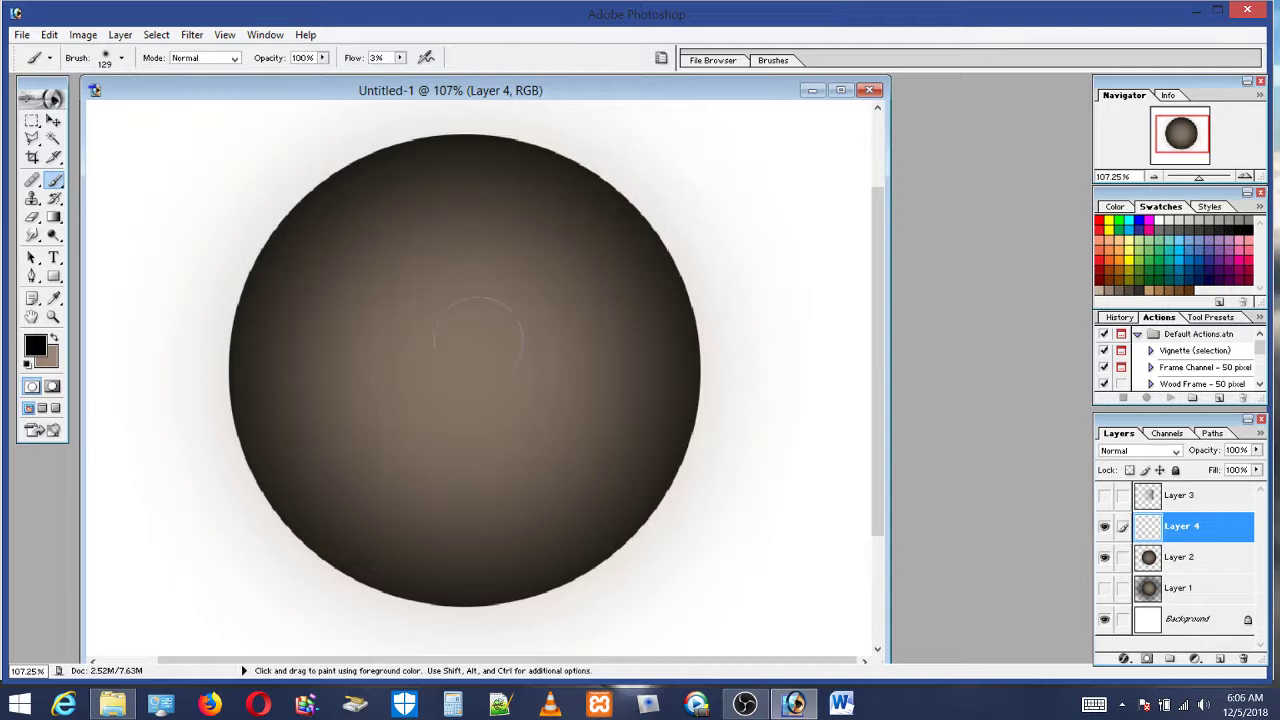
mouse_move(470, 348)
mouse_down()
mouse_move(503, 359)
mouse_move(468, 352)
mouse_move(462, 337)
mouse_move(480, 343)
mouse_move(452, 350)
mouse_move(484, 353)
mouse_move(457, 337)
mouse_up()
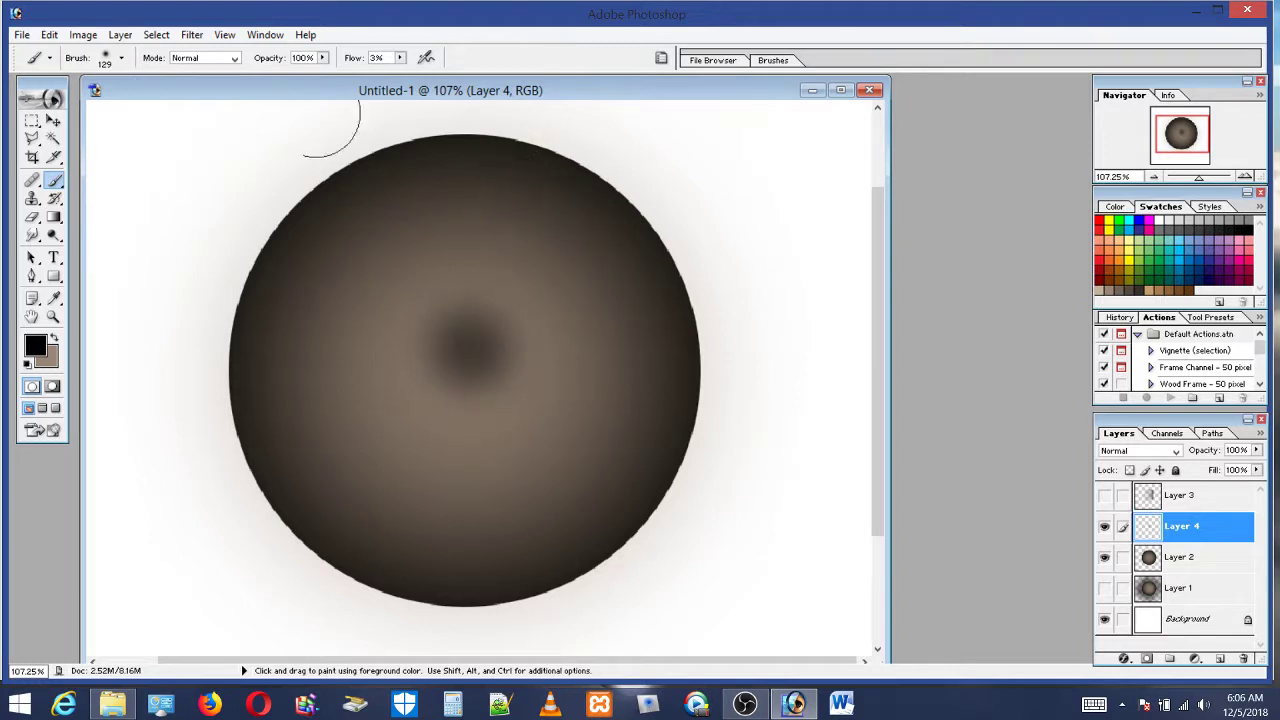
click(49, 35)
click(62, 52)
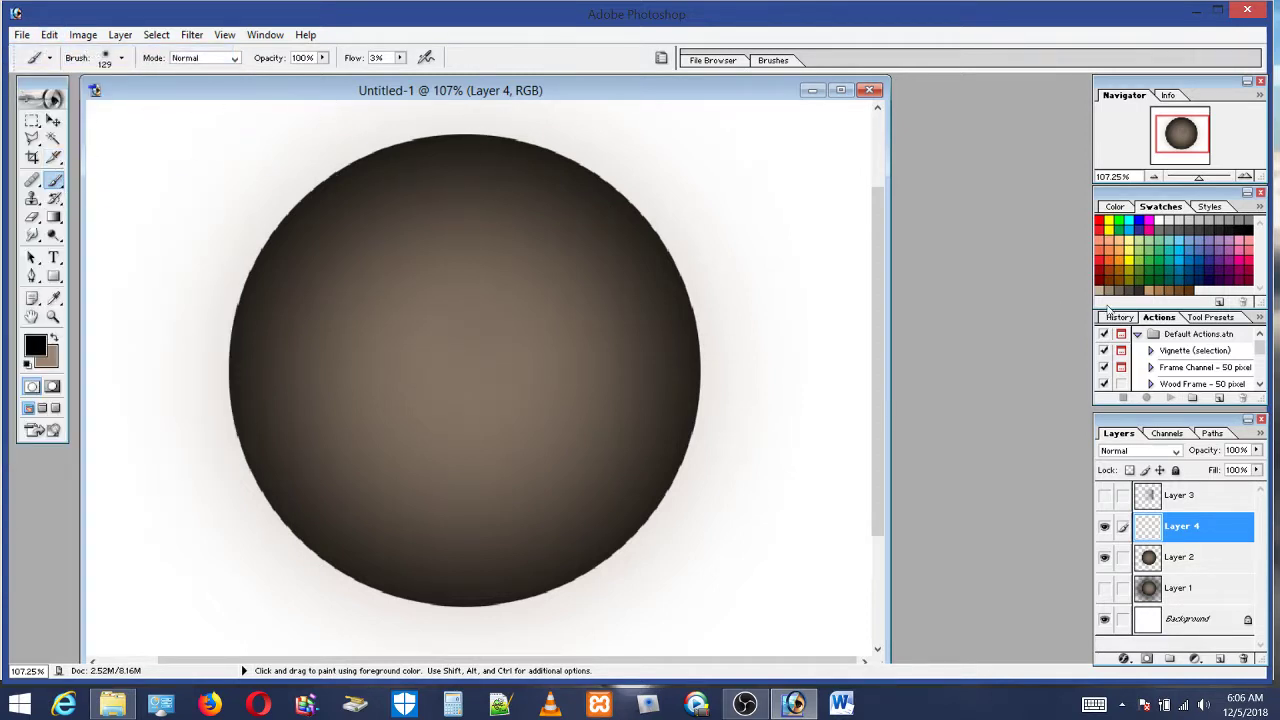
Set the paint colour back to black and shrink the brush from 93 to 45 px
click(1105, 289)
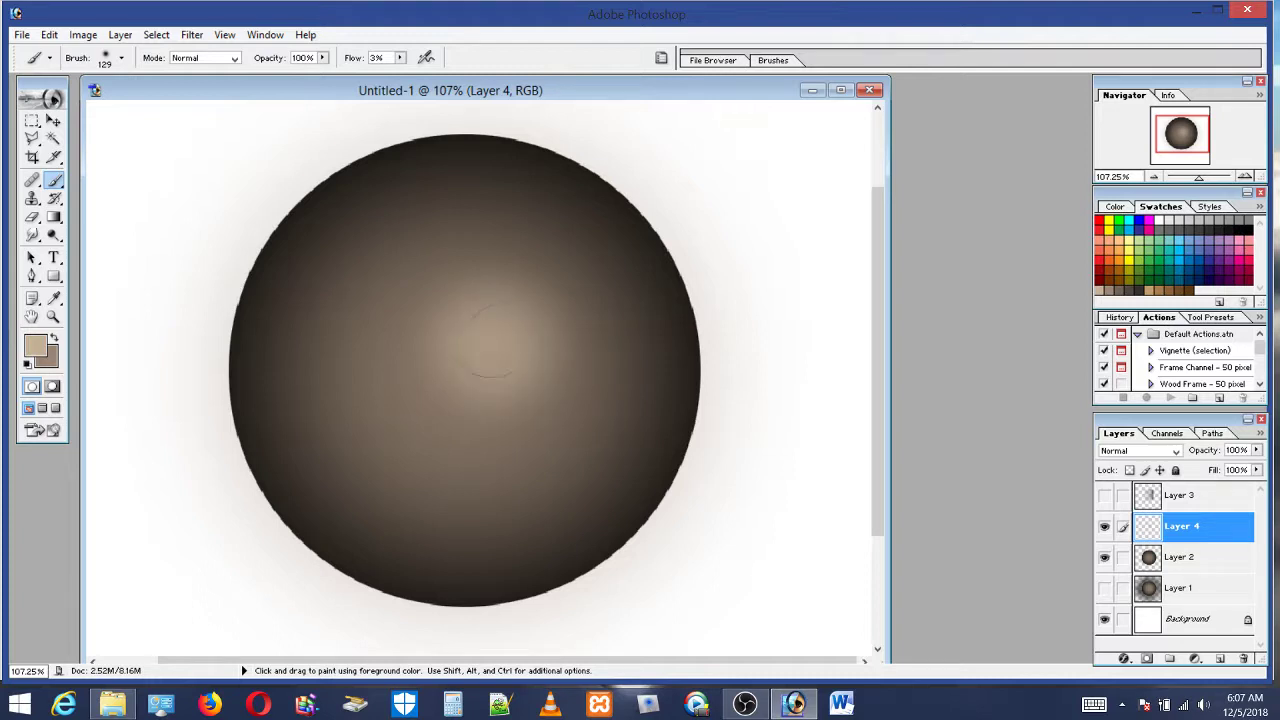
click(1248, 226)
click(105, 62)
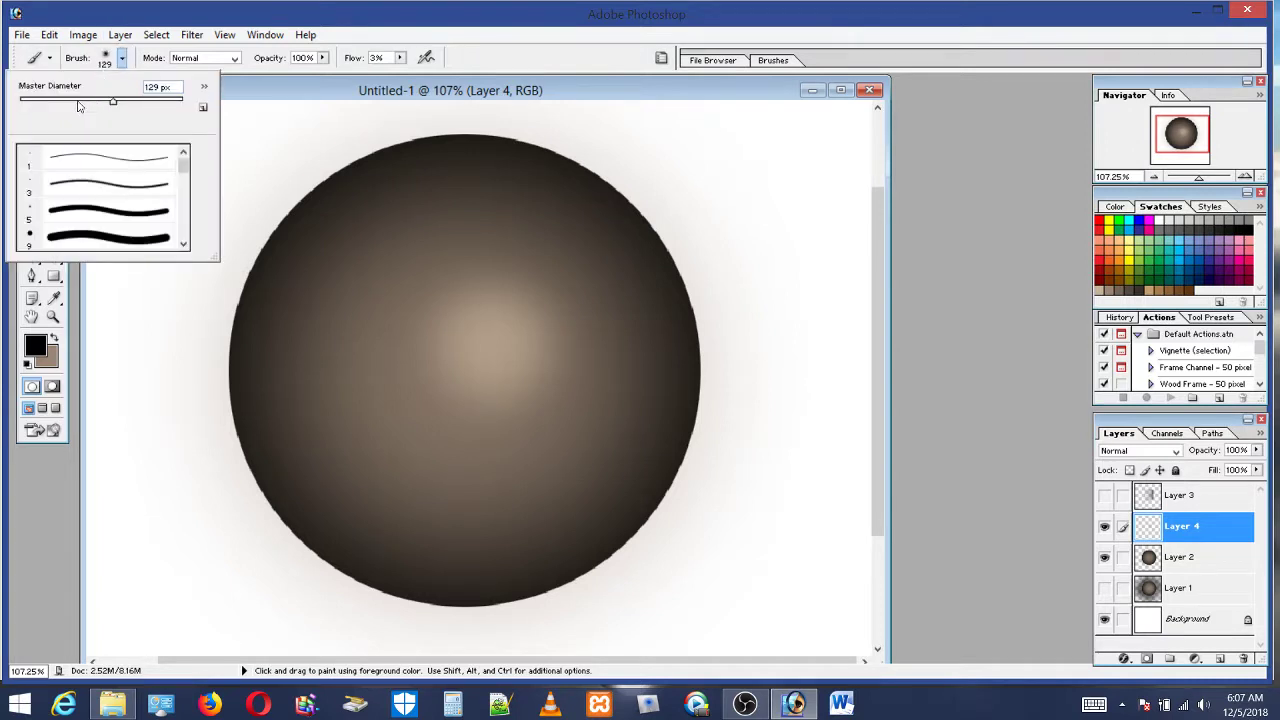
click(95, 101)
click(508, 348)
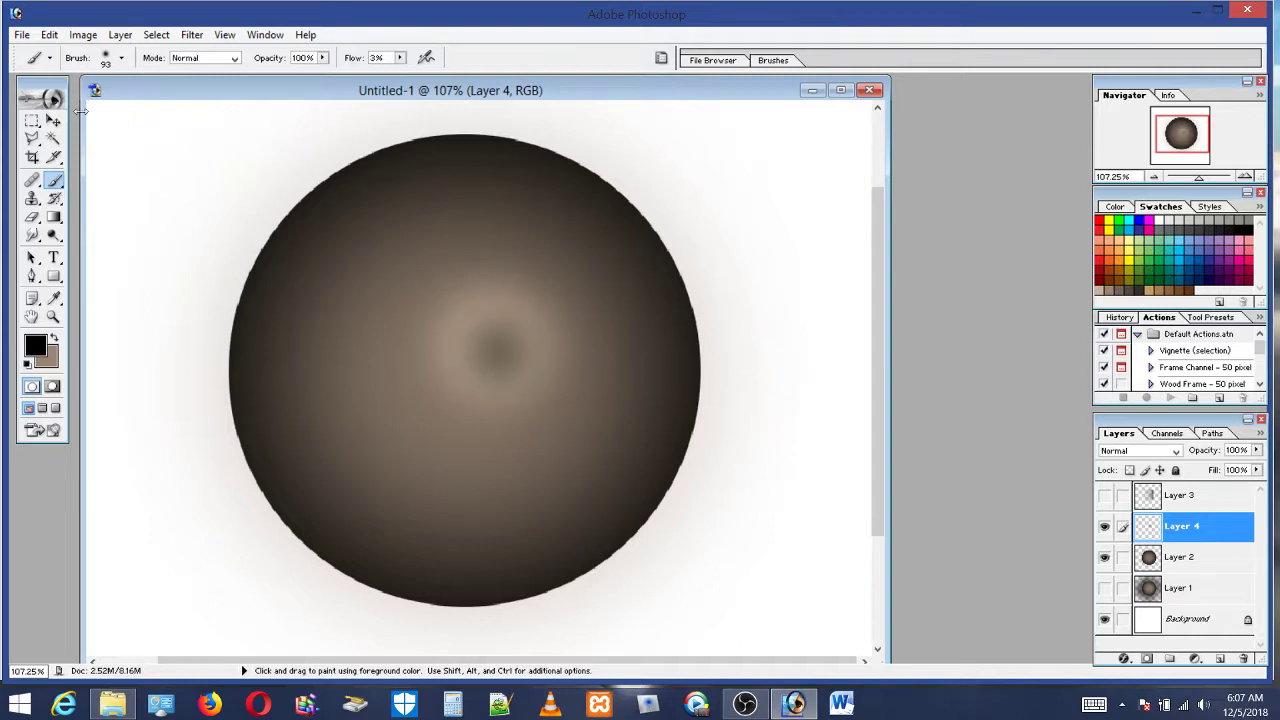
click(101, 64)
drag(72, 101, 56, 101)
click(497, 345)
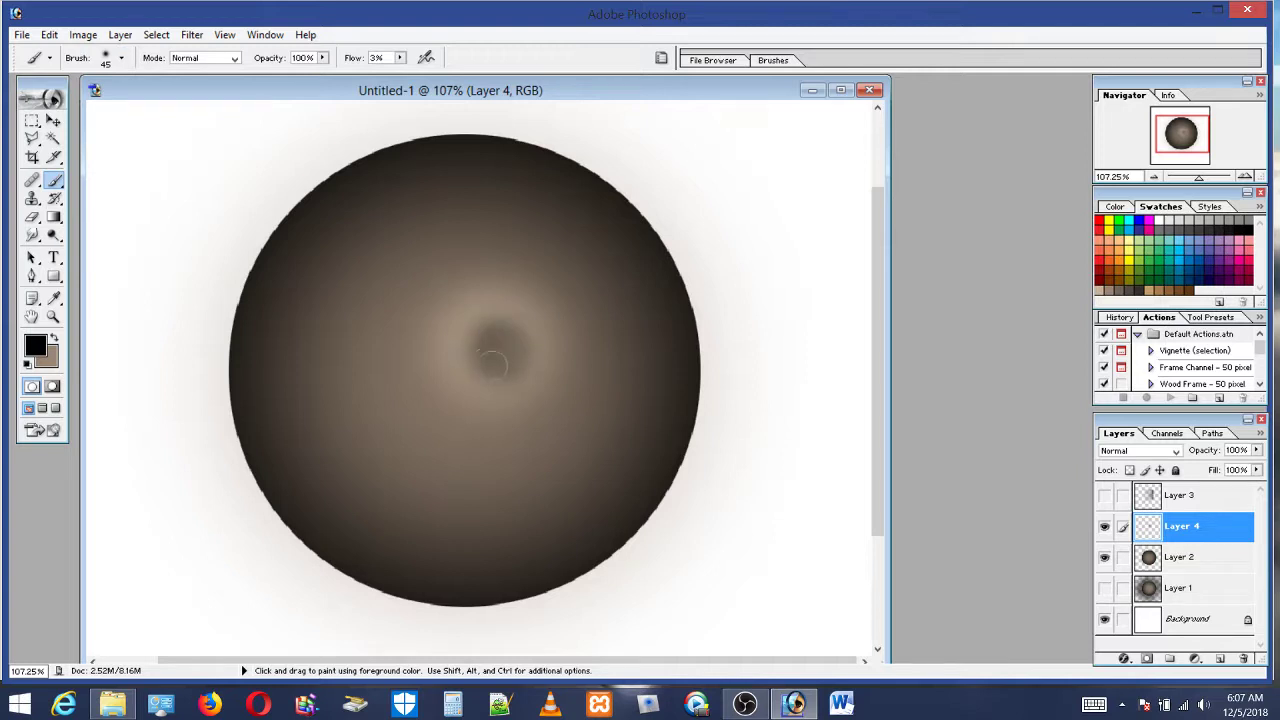
Paint a soft dark spot in the highlight's centre, building it up with a 20 px brush
mouse_move(487, 352)
mouse_down()
mouse_move(499, 374)
mouse_move(489, 346)
mouse_move(505, 362)
mouse_up()
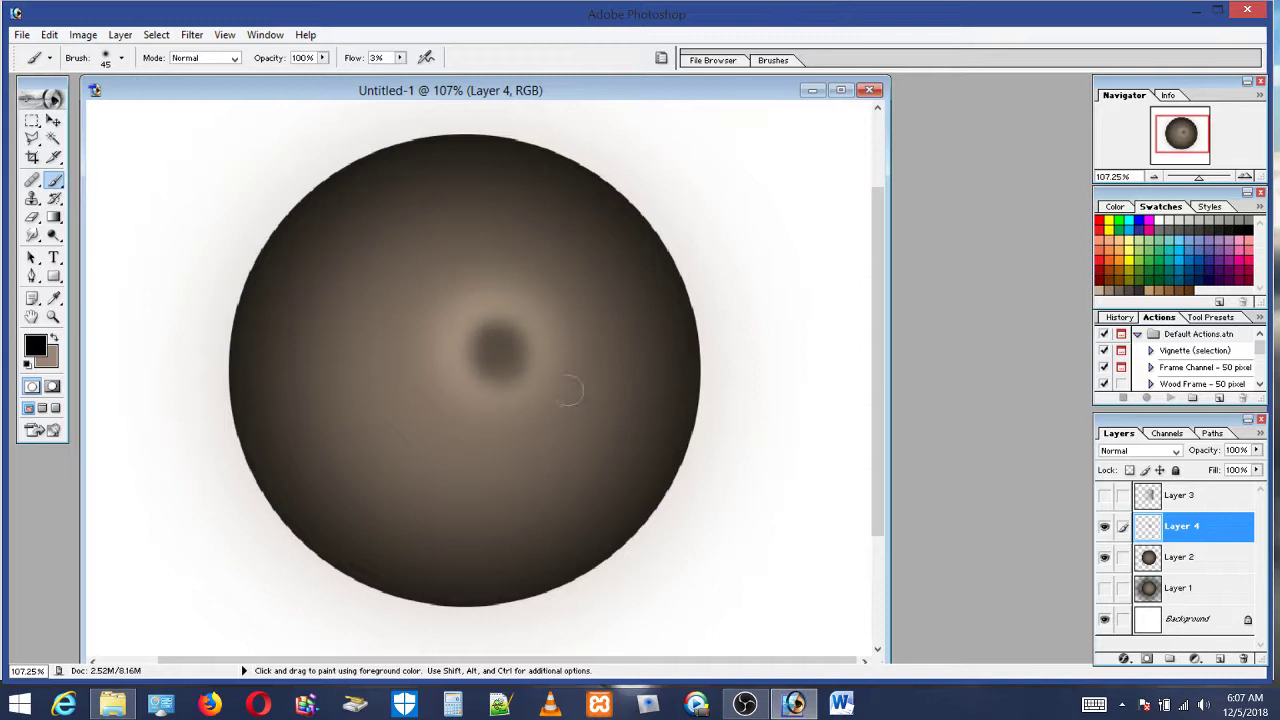
click(107, 62)
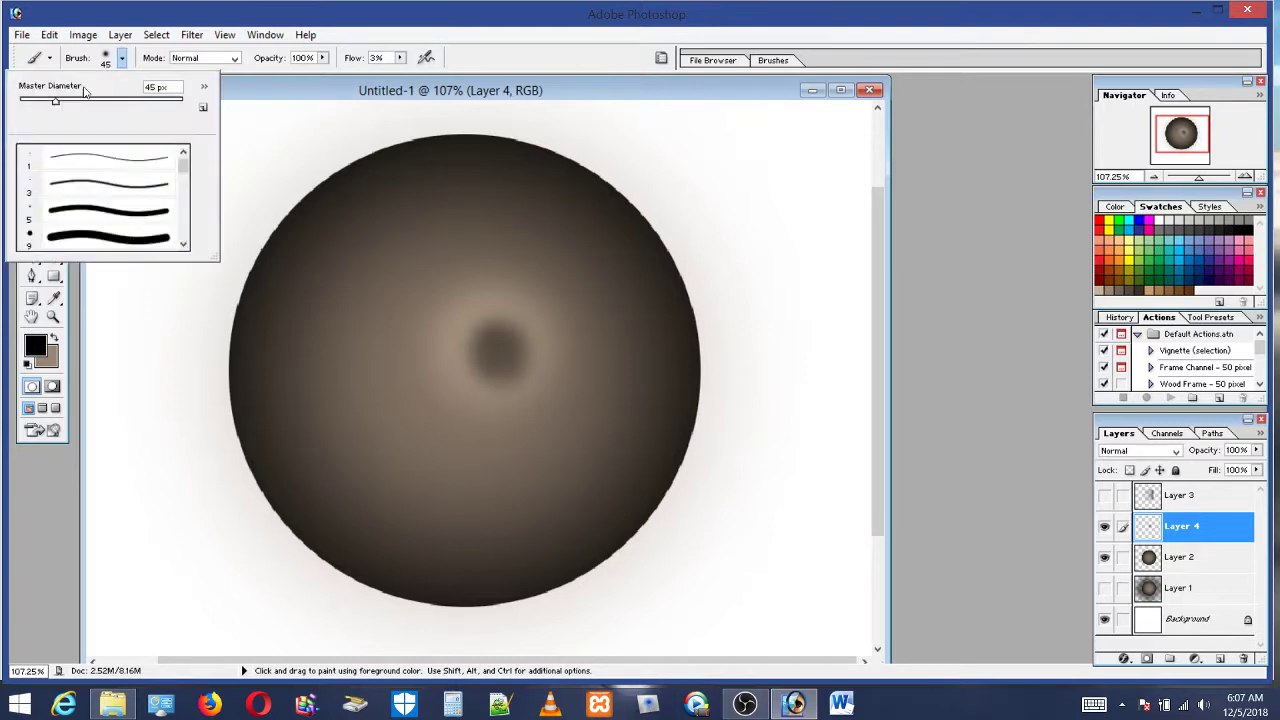
drag(42, 105, 38, 107)
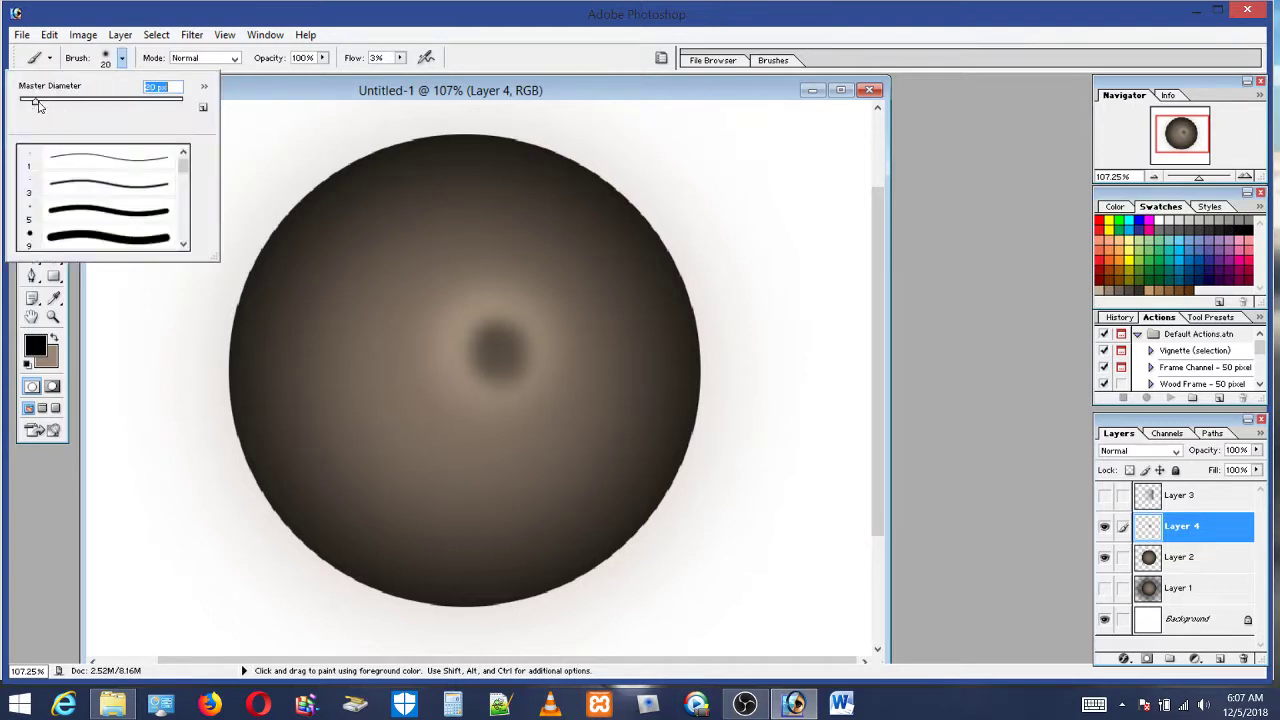
click(508, 333)
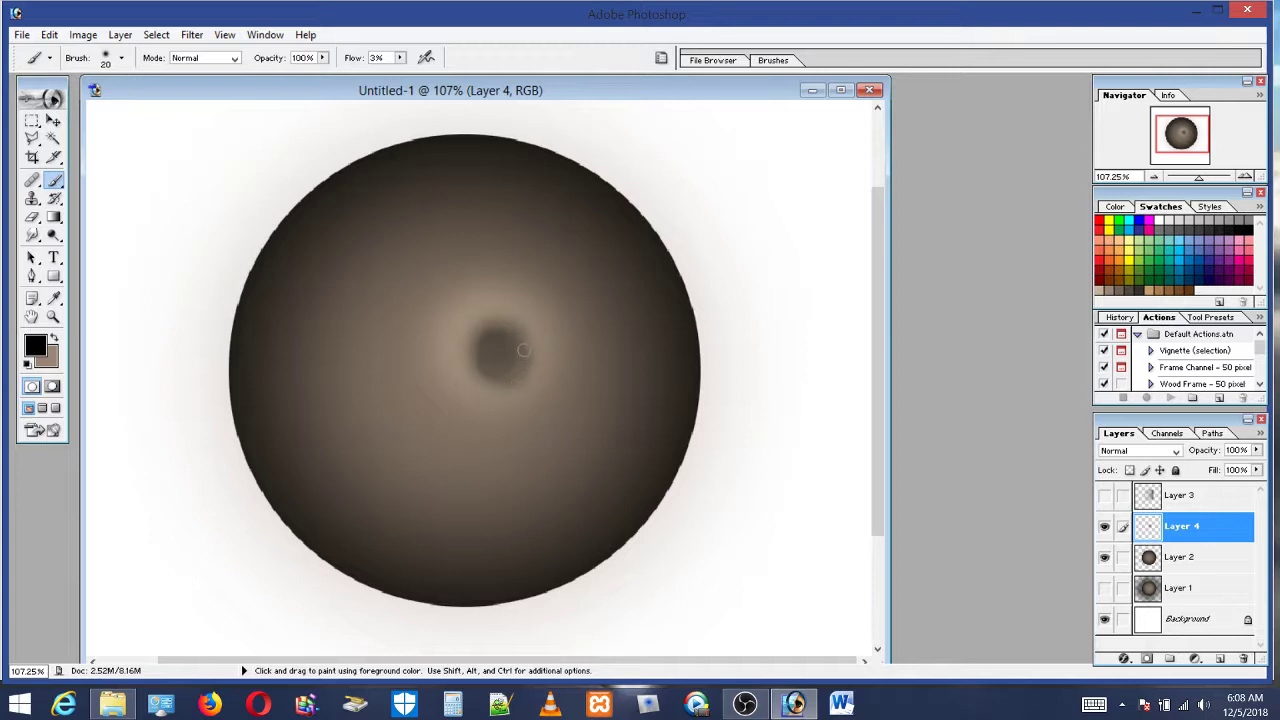
mouse_move(495, 334)
mouse_down()
mouse_move(515, 378)
mouse_move(524, 360)
mouse_move(510, 336)
mouse_move(489, 335)
mouse_move(474, 358)
mouse_move(513, 379)
mouse_move(511, 348)
mouse_move(502, 362)
mouse_move(516, 364)
mouse_move(499, 357)
mouse_move(517, 375)
mouse_move(492, 370)
mouse_move(494, 336)
mouse_move(504, 371)
mouse_up()
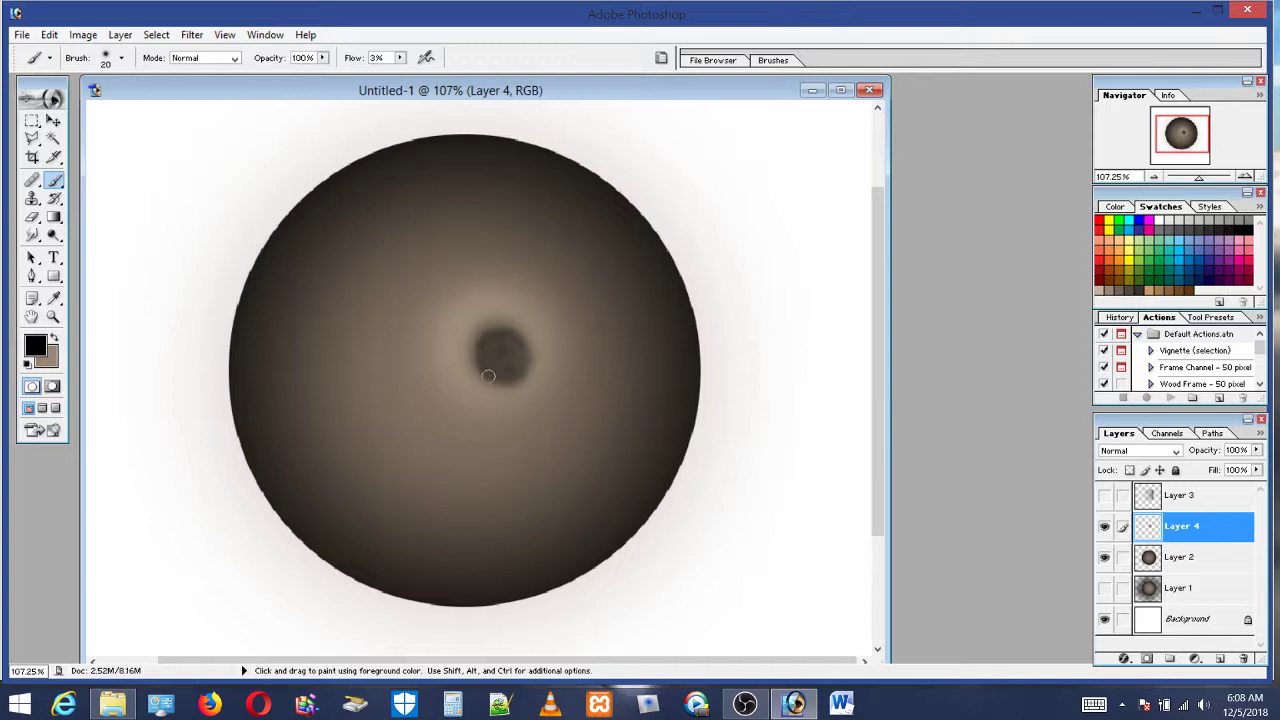
mouse_move(489, 377)
mouse_down()
mouse_move(522, 377)
mouse_move(523, 344)
mouse_move(500, 345)
mouse_move(523, 365)
mouse_move(509, 338)
mouse_up()
Paint grey-brown over the dark spot with a 47–56 px brush, leaving a darker ring
click(1118, 290)
click(105, 62)
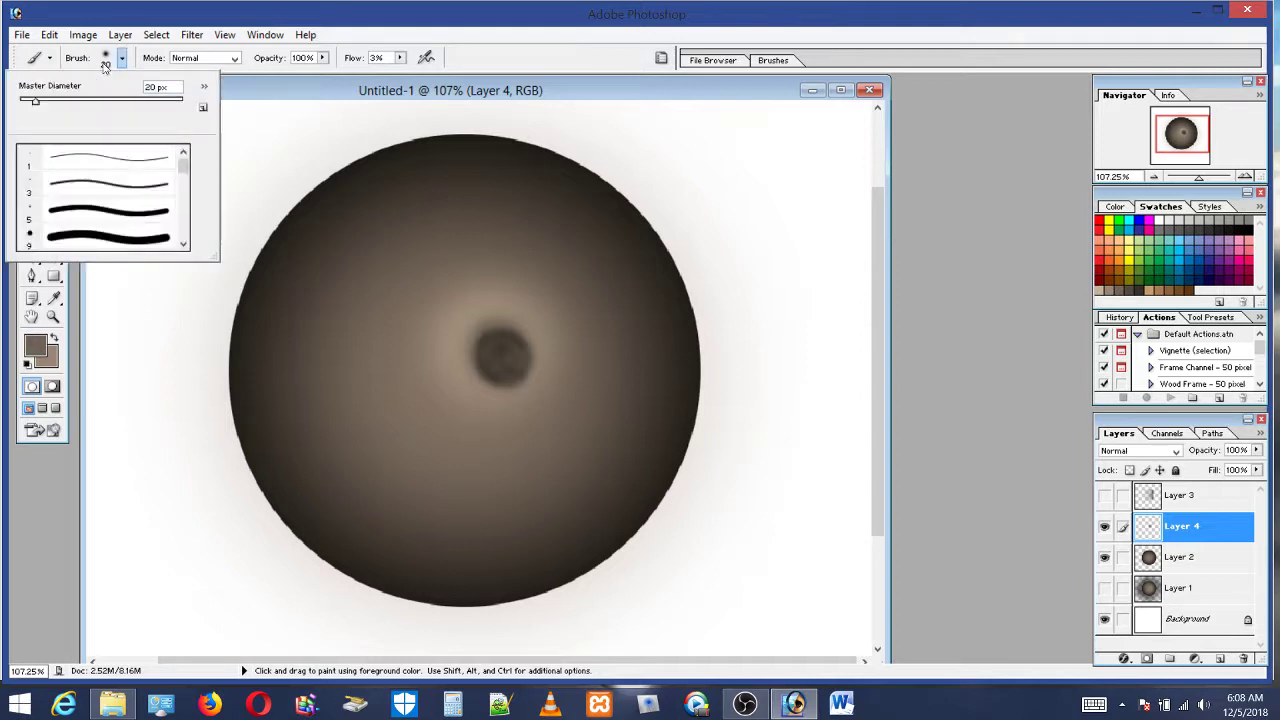
click(97, 240)
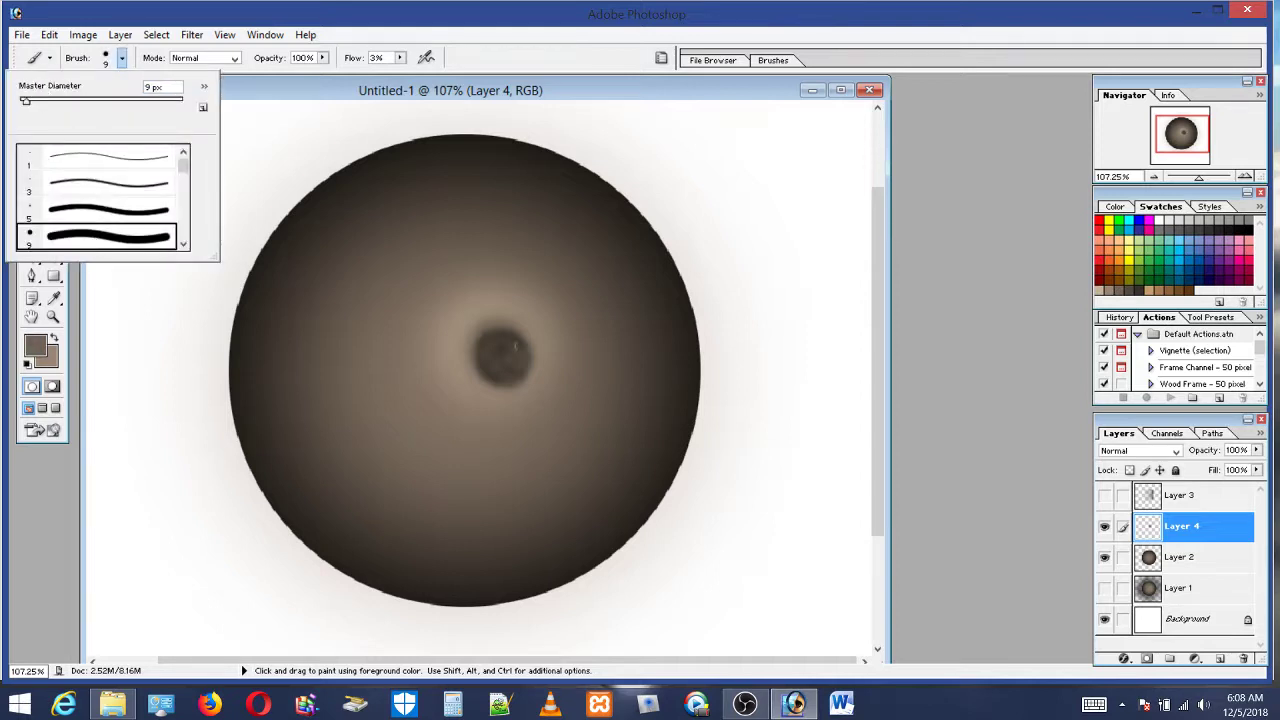
click(37, 102)
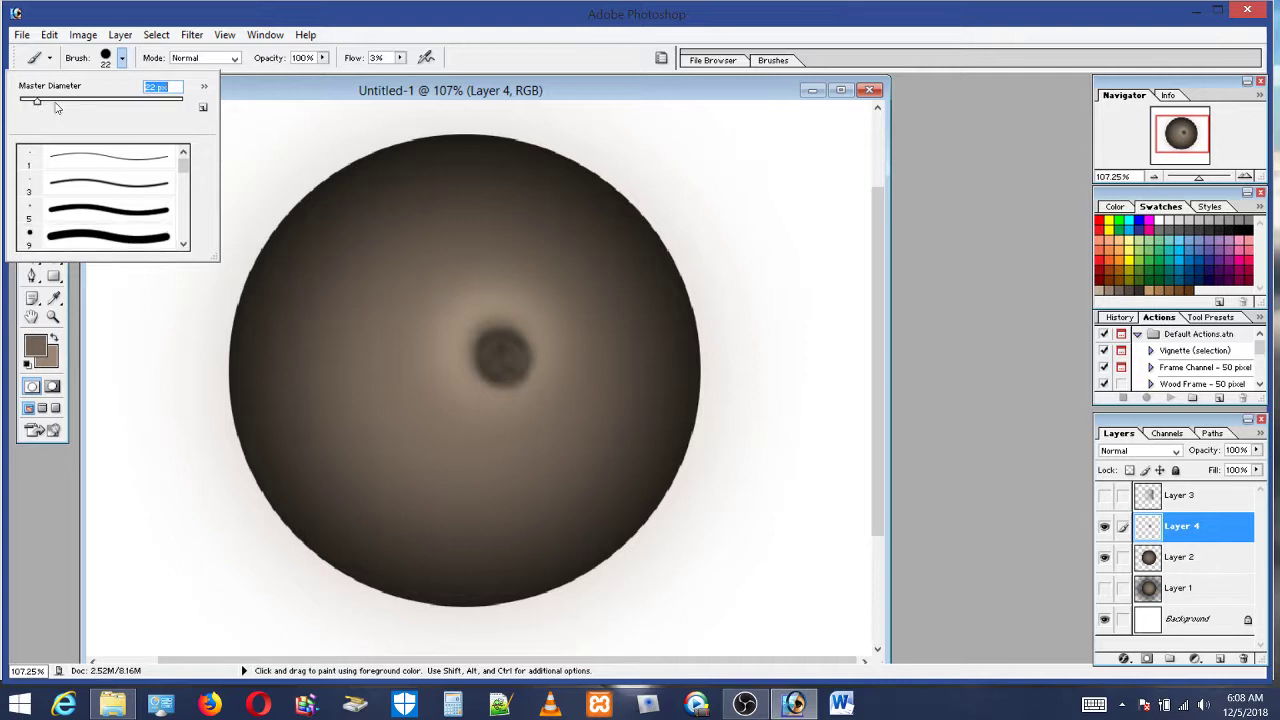
click(57, 101)
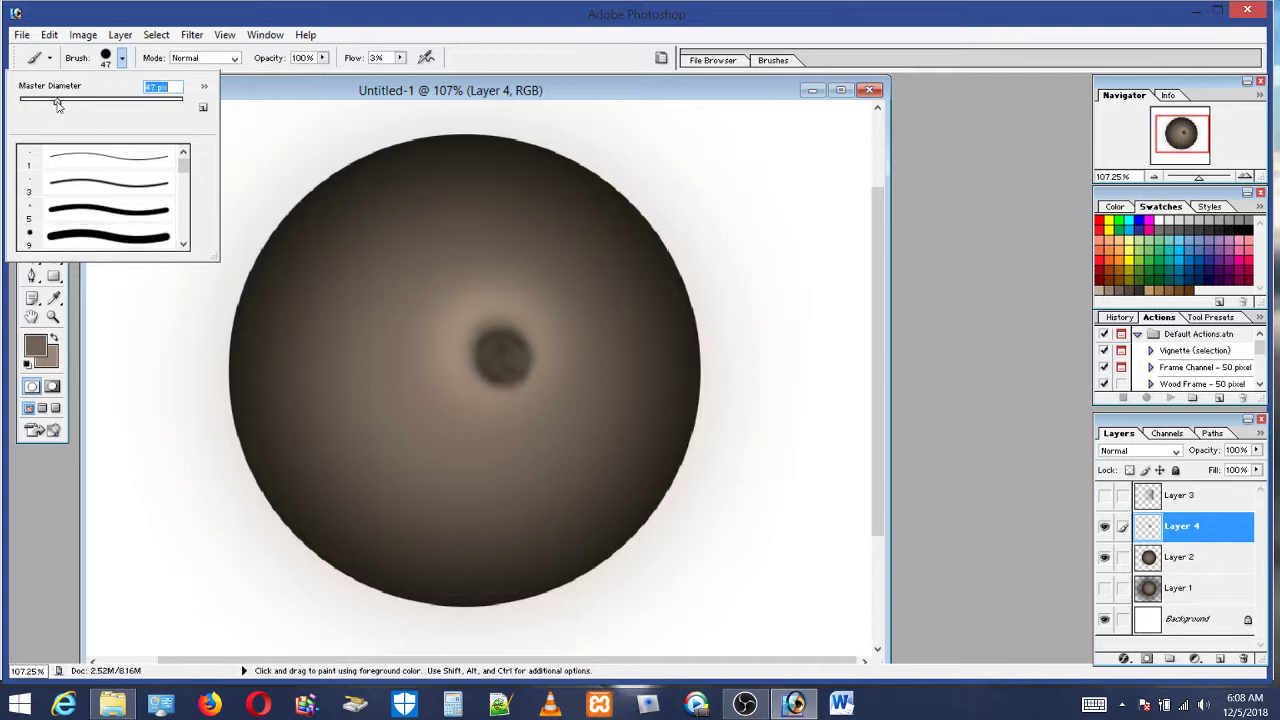
click(501, 359)
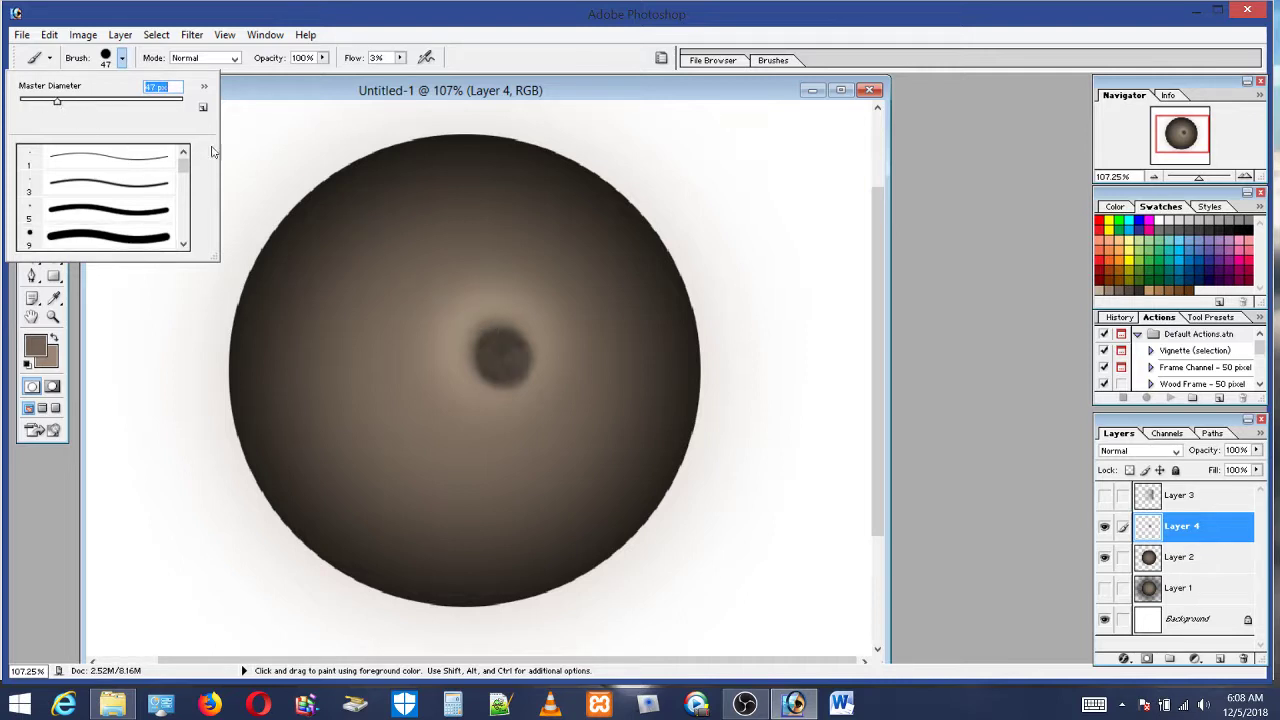
click(64, 101)
key(Return)
drag(502, 357, 504, 361)
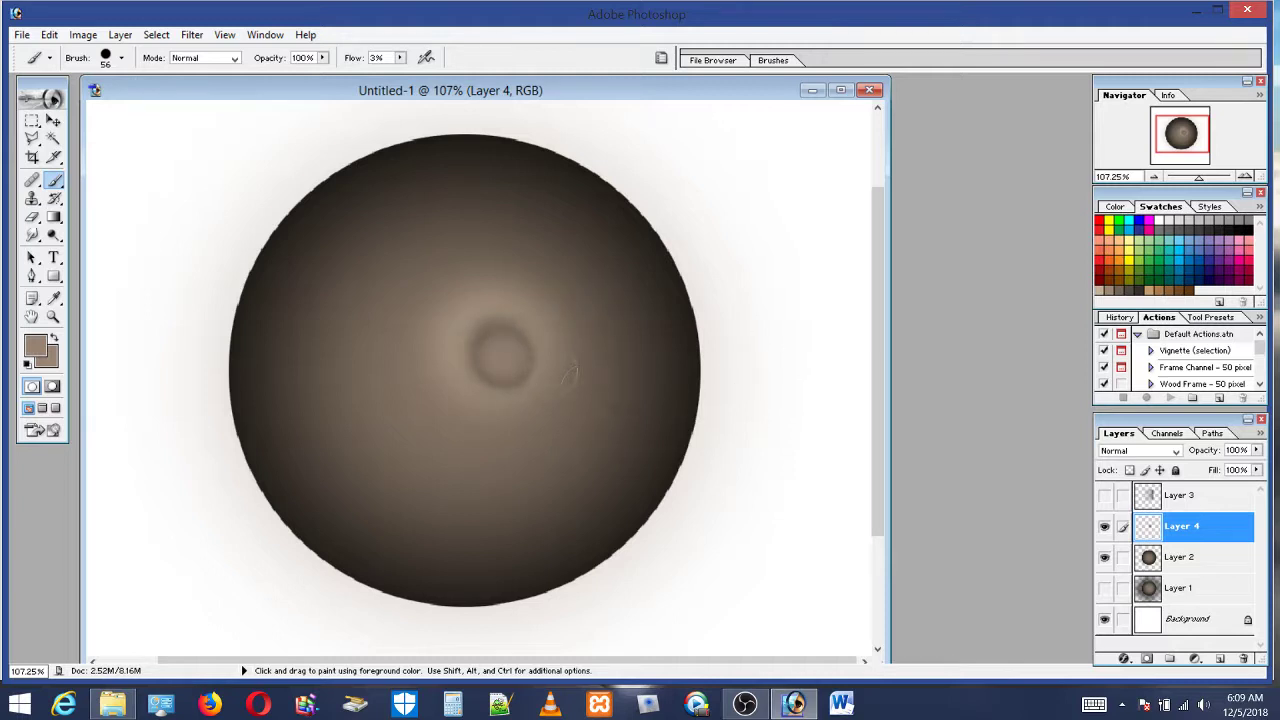
Set up a dark brown colour with a 69 px soft brush
click(121, 58)
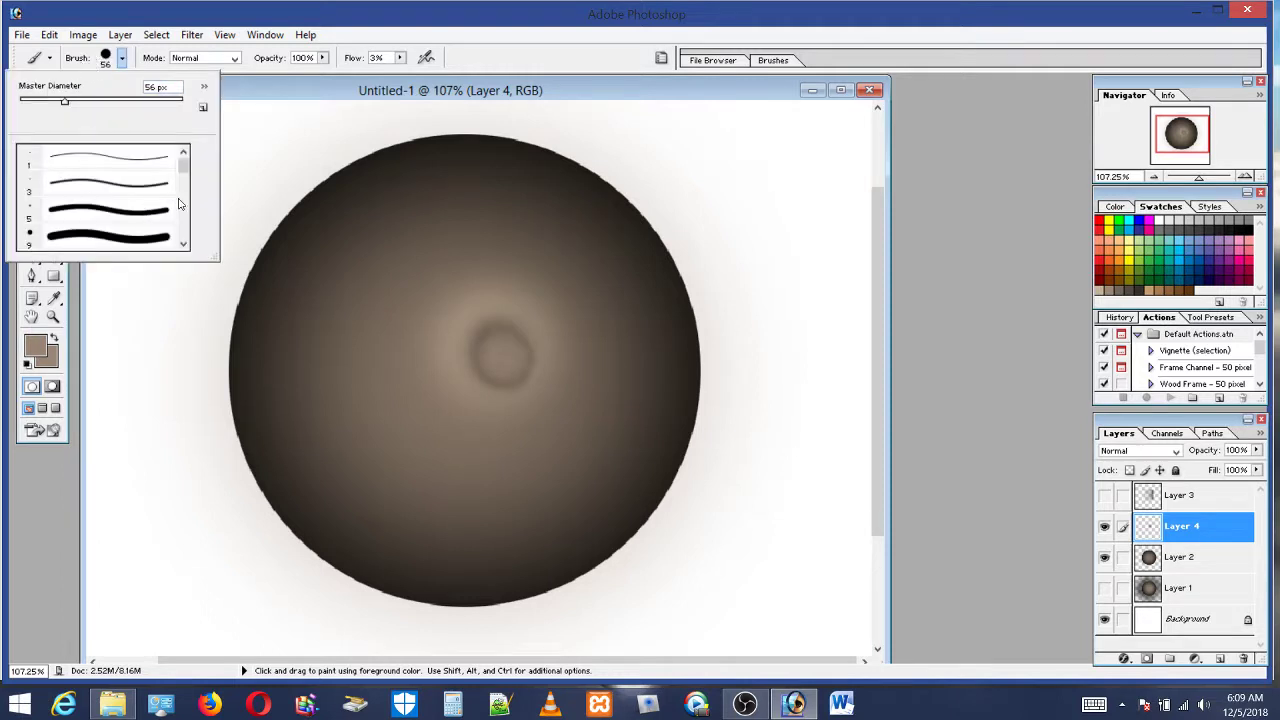
drag(185, 169, 185, 176)
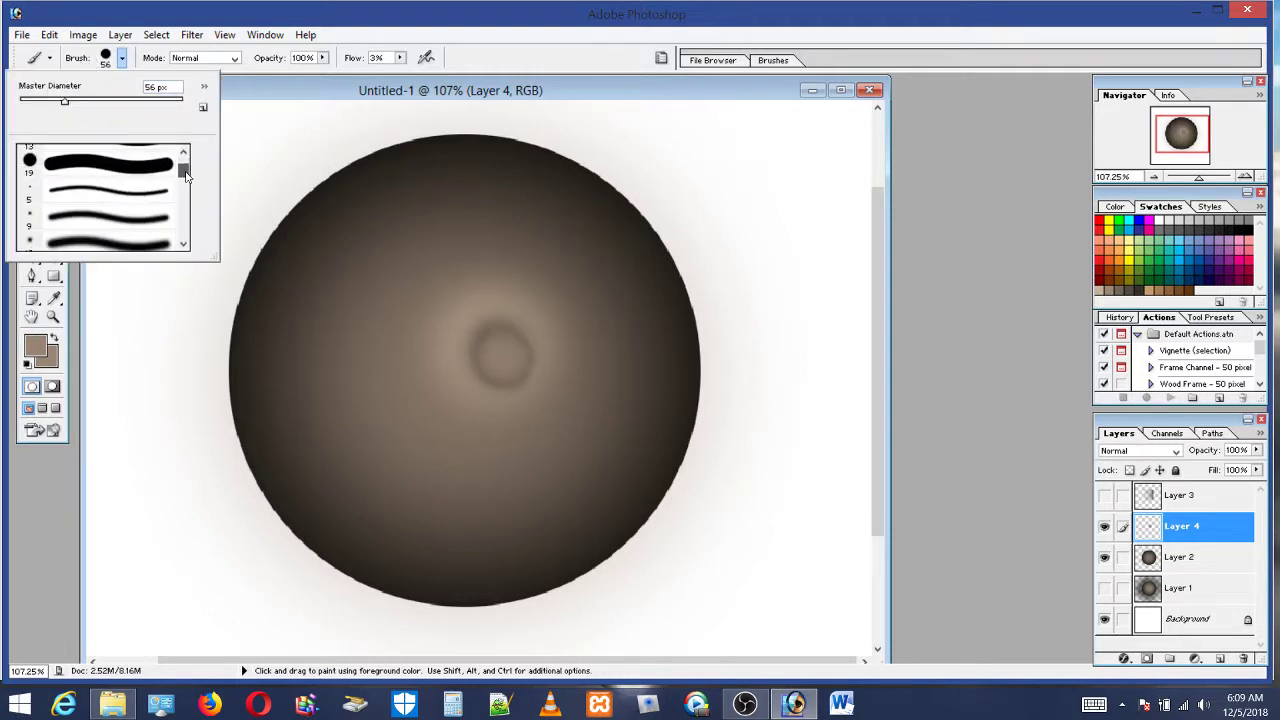
click(108, 240)
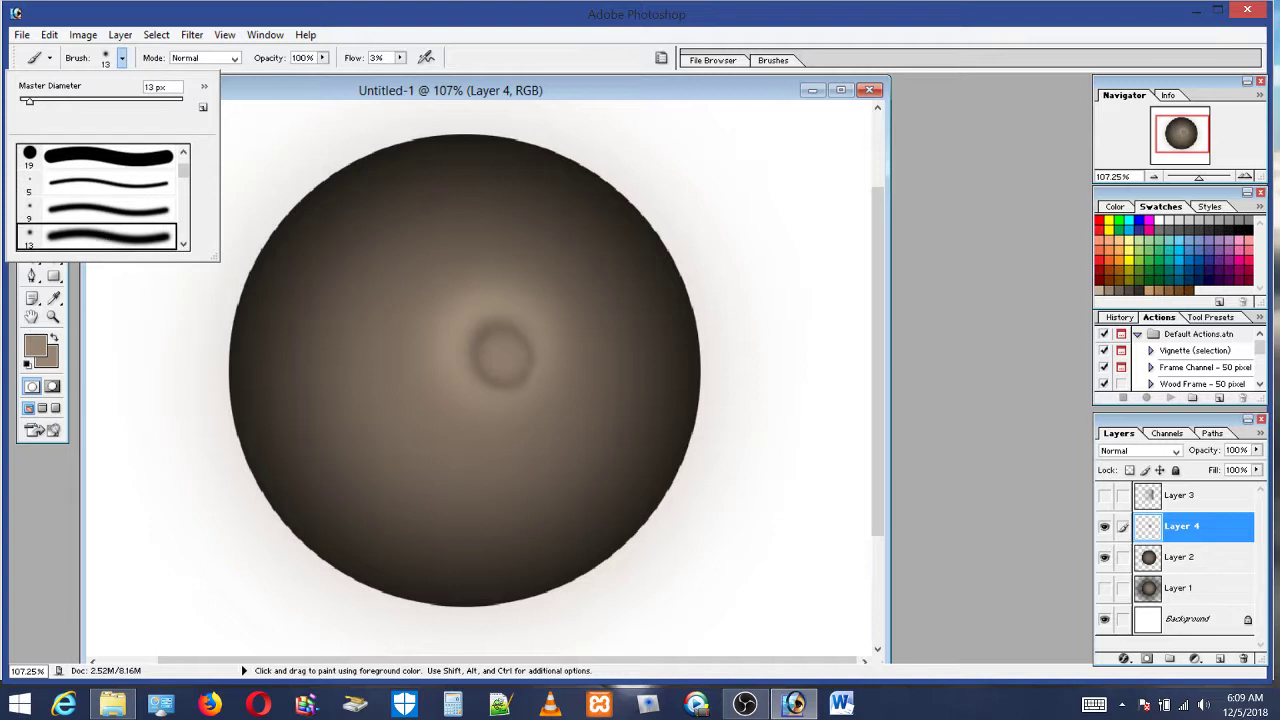
click(1146, 289)
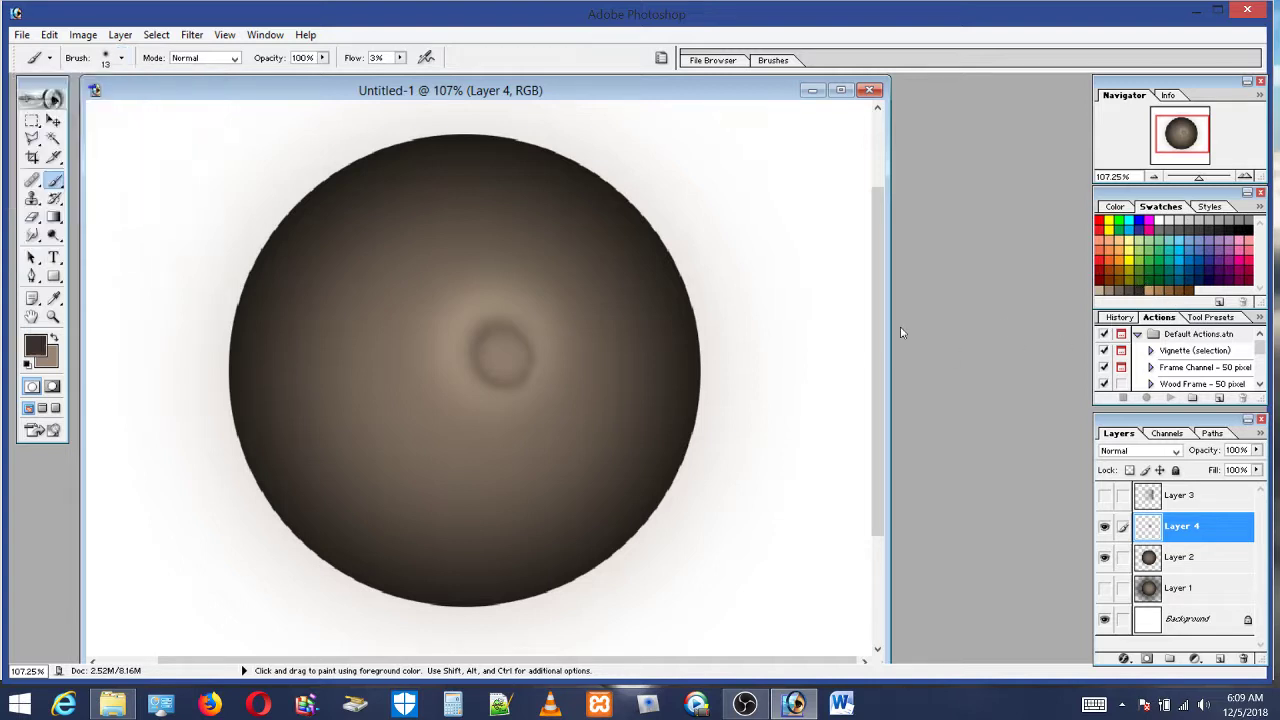
click(108, 60)
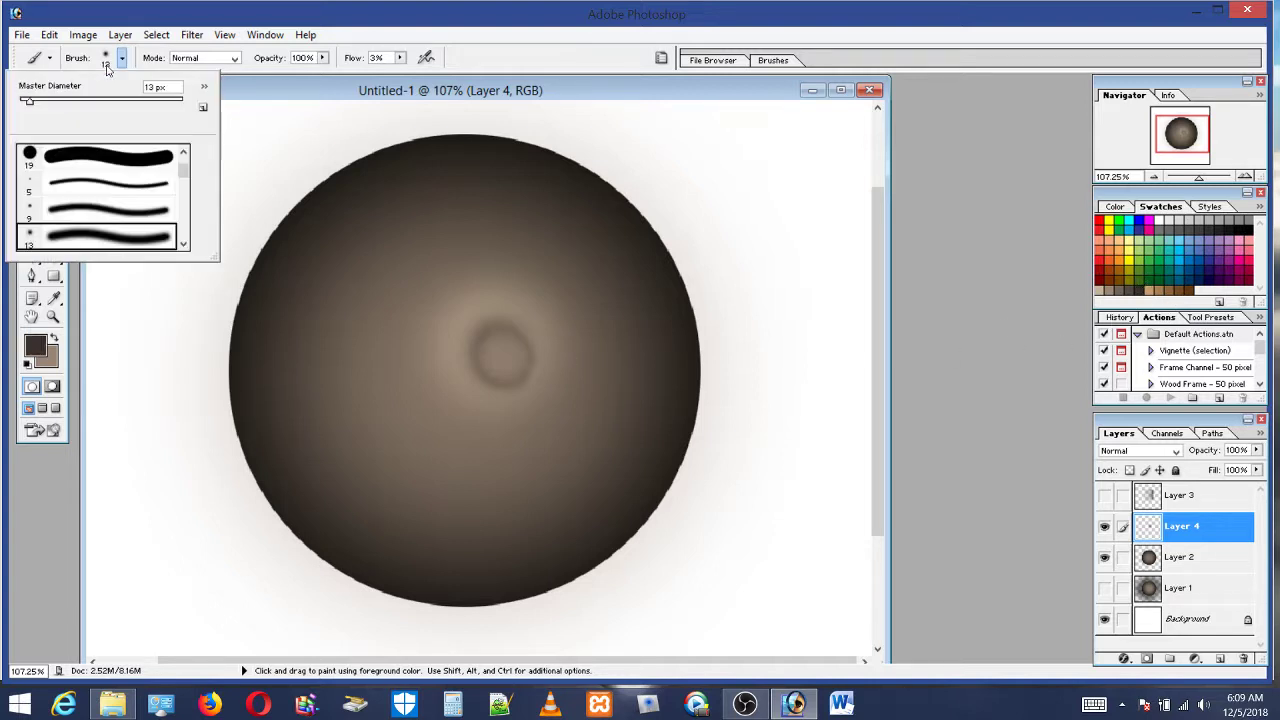
click(47, 101)
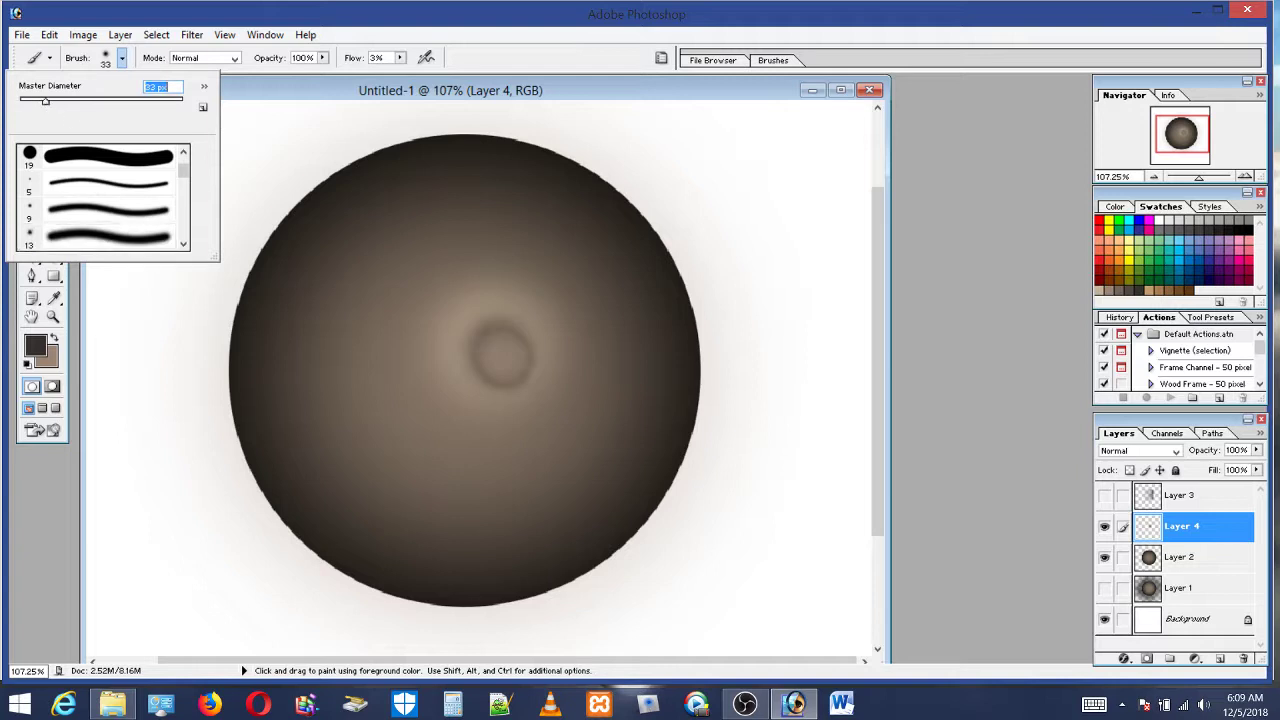
click(62, 101)
click(75, 101)
key(Return)
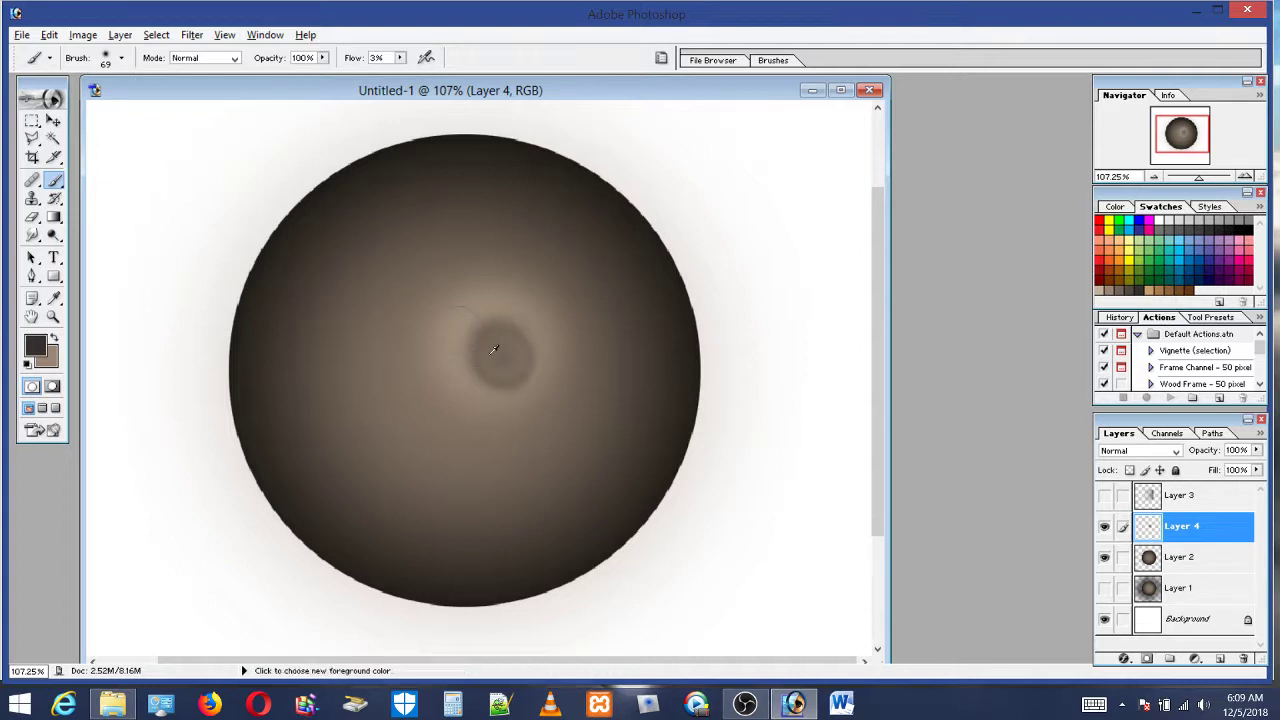
Sample a lighter brown from the sphere and paint the crater with a 44 px brush
alt+click(505, 366)
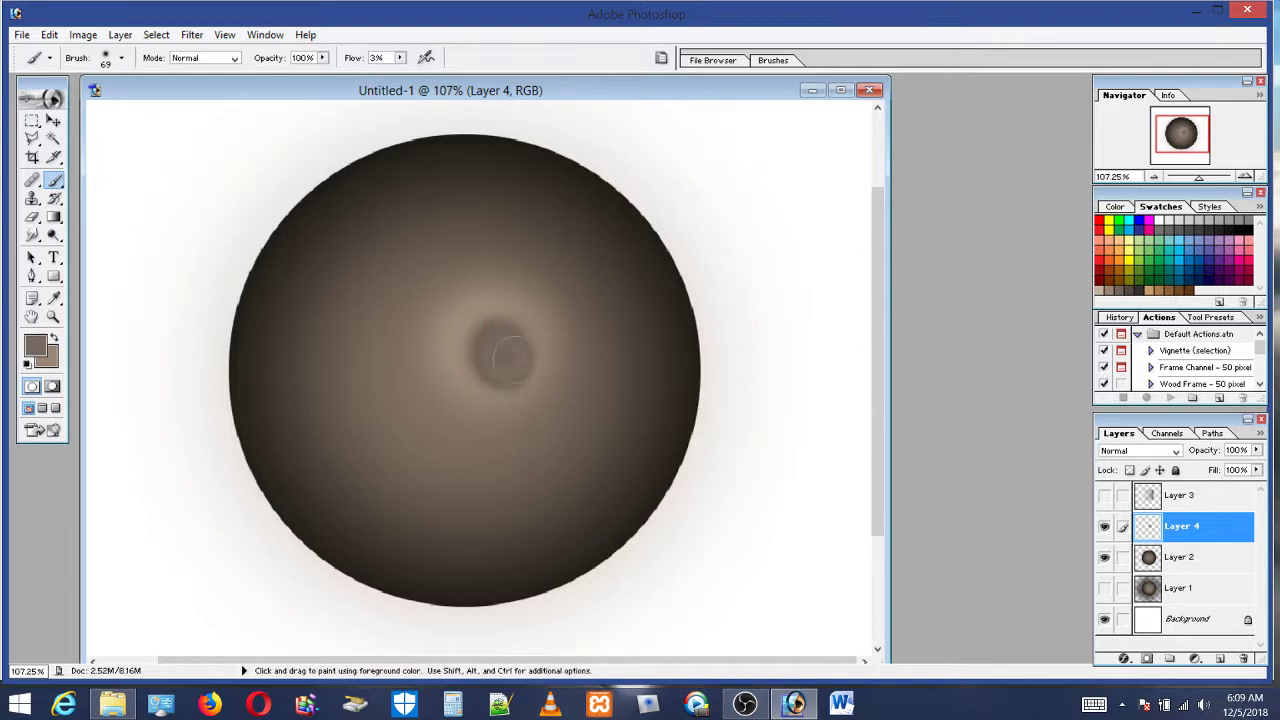
click(105, 60)
drag(75, 100, 56, 102)
click(505, 357)
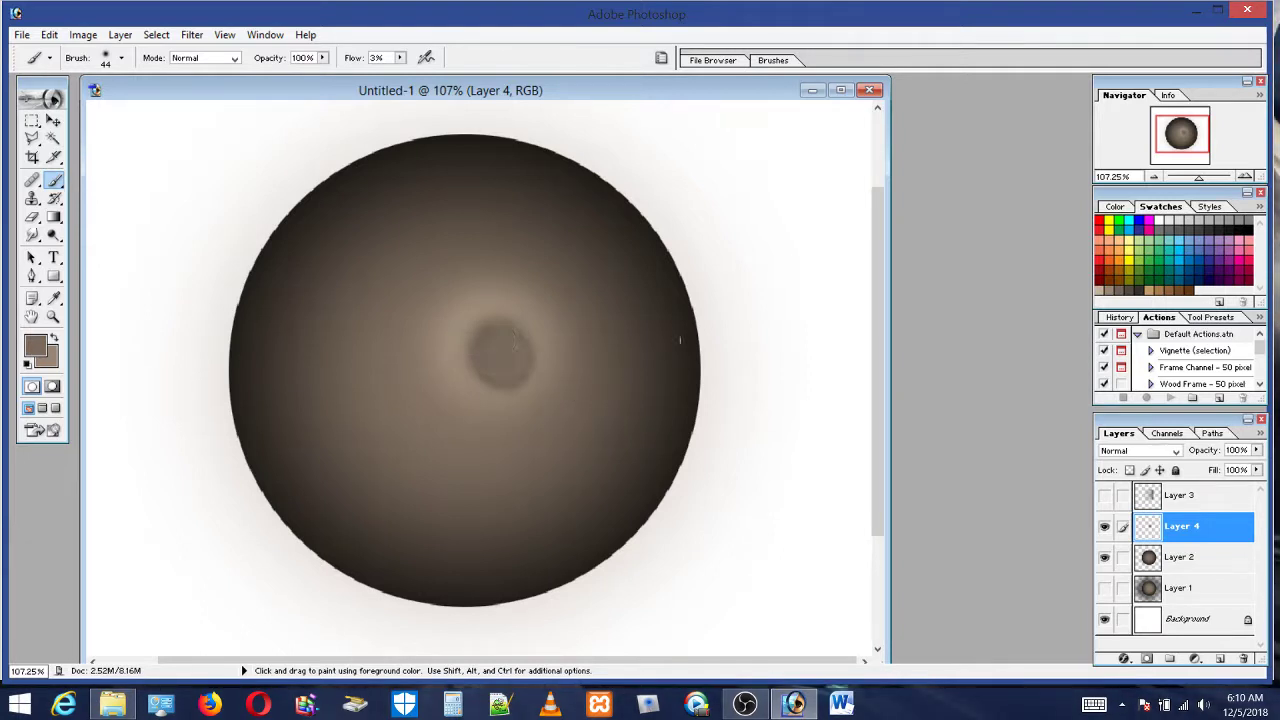
Switch to a light tan colour and a 13 px brush for rim highlights
click(1106, 288)
click(121, 57)
drag(54, 100, 40, 101)
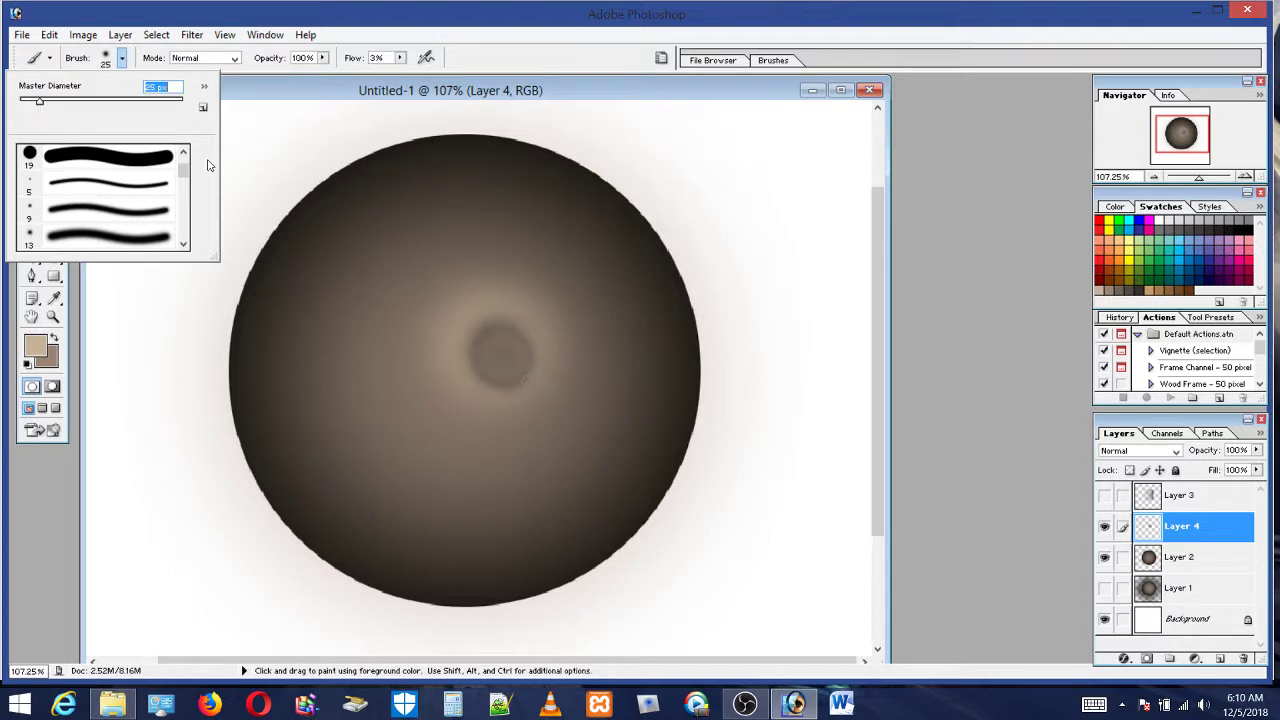
drag(40, 101, 29, 101)
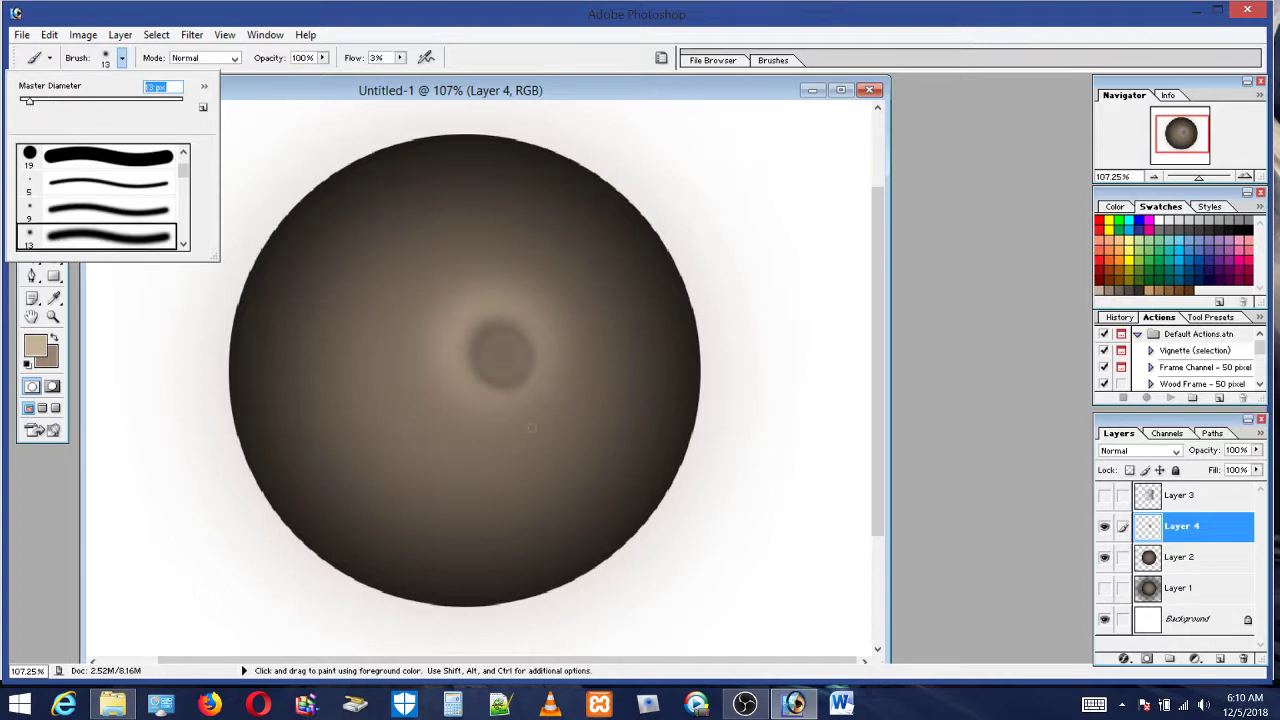
key(Return)
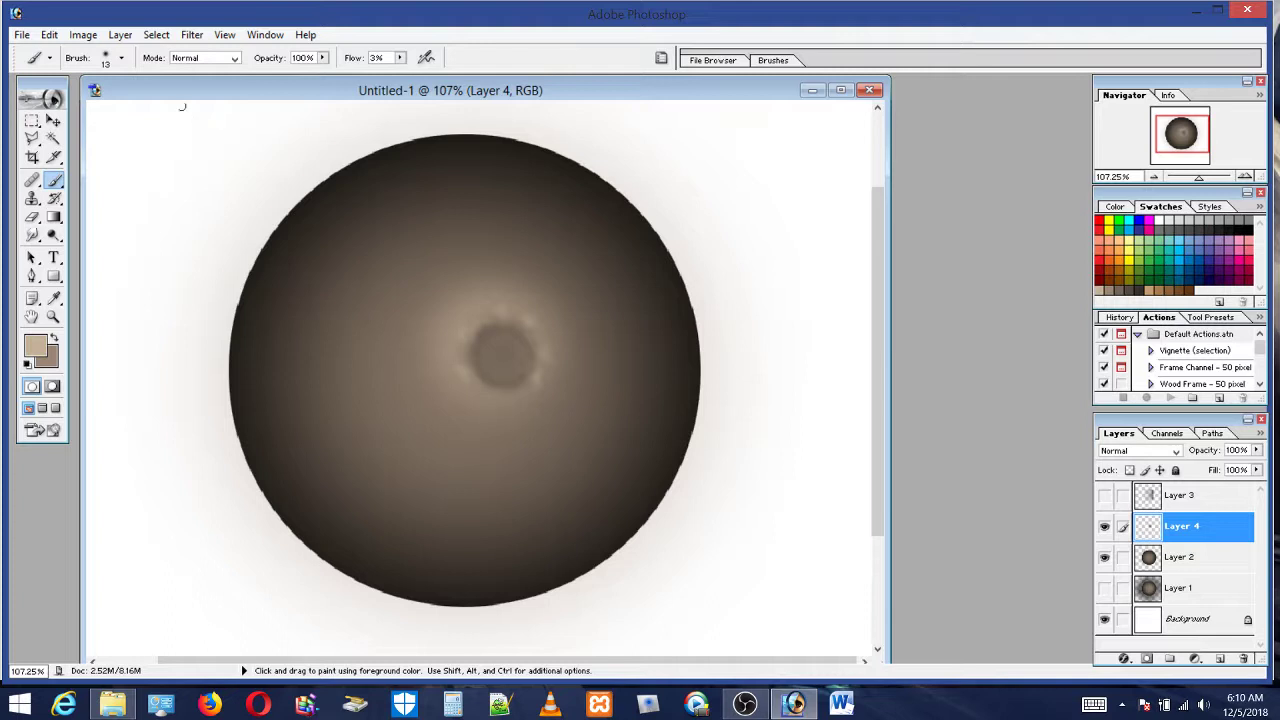
With a 20 px brush, dab sampled sphere tones around the crater, then activate Layer 2
click(121, 57)
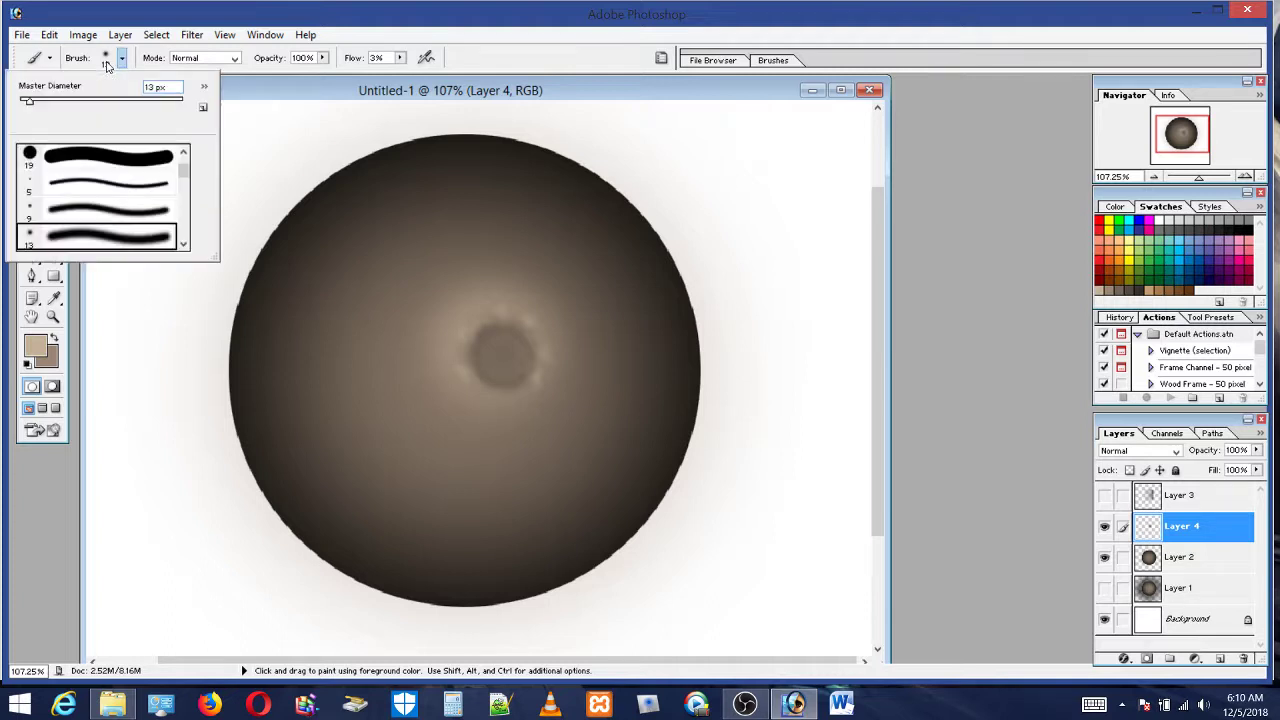
click(34, 101)
key(Return)
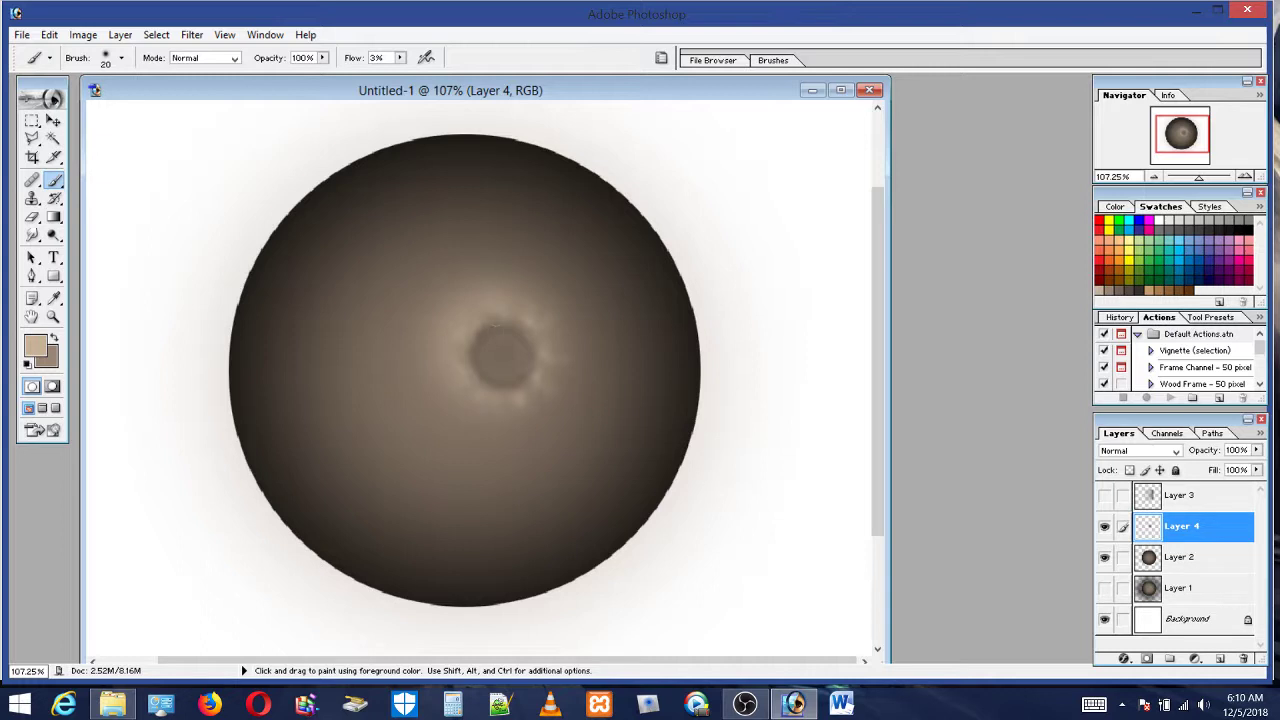
alt+click(457, 255)
alt+click(428, 383)
click(1177, 566)
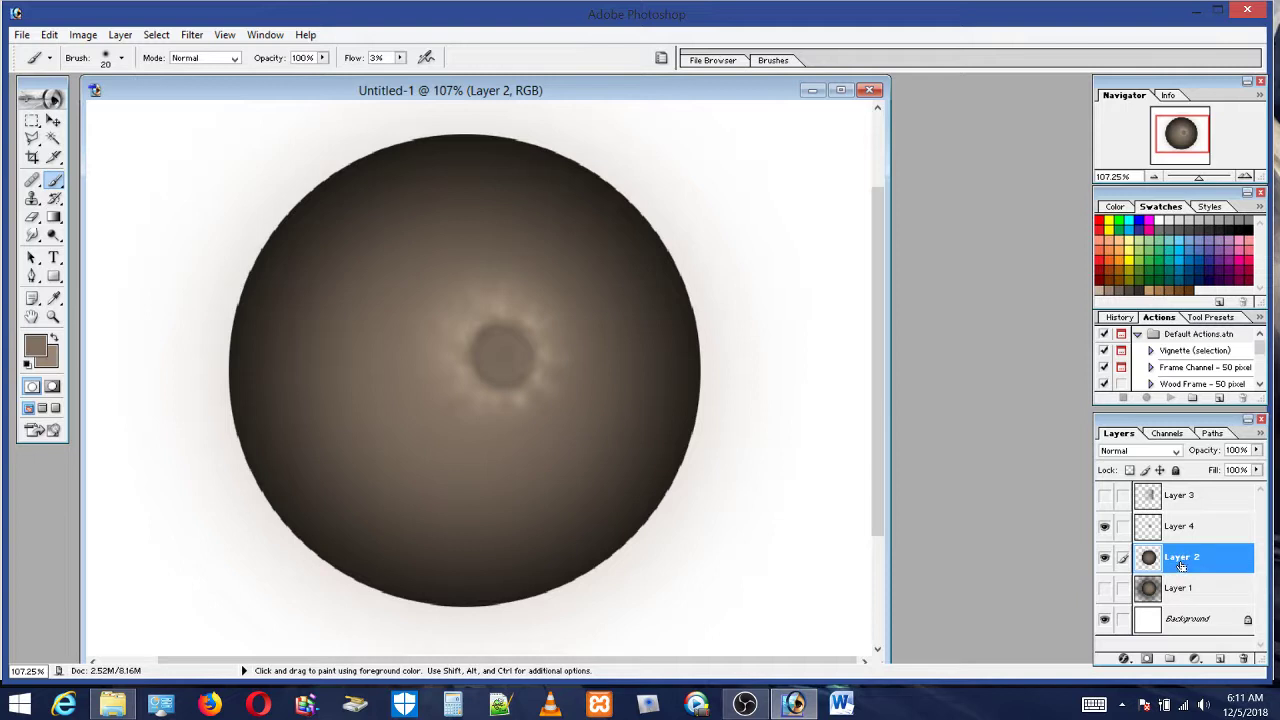
Load the sphere's outline from Layer 2 and add a new layer above Layer 4
ctrl+click(1182, 566)
click(1180, 527)
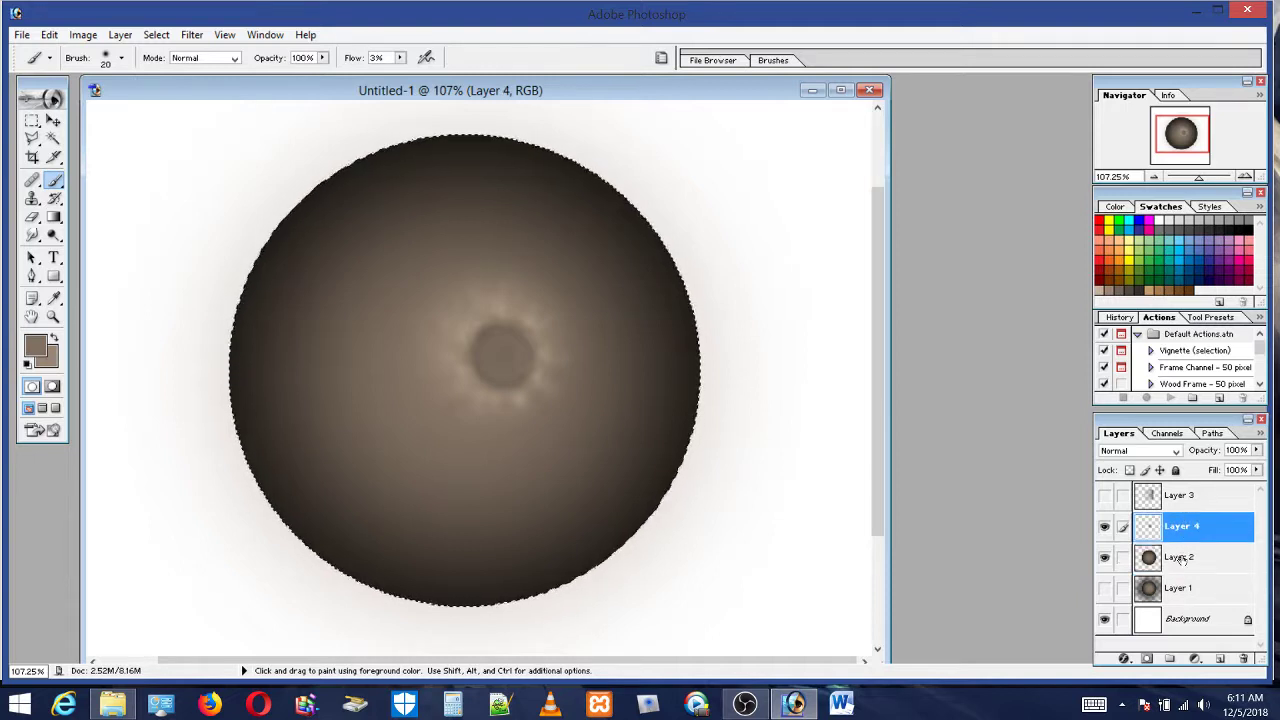
click(1220, 658)
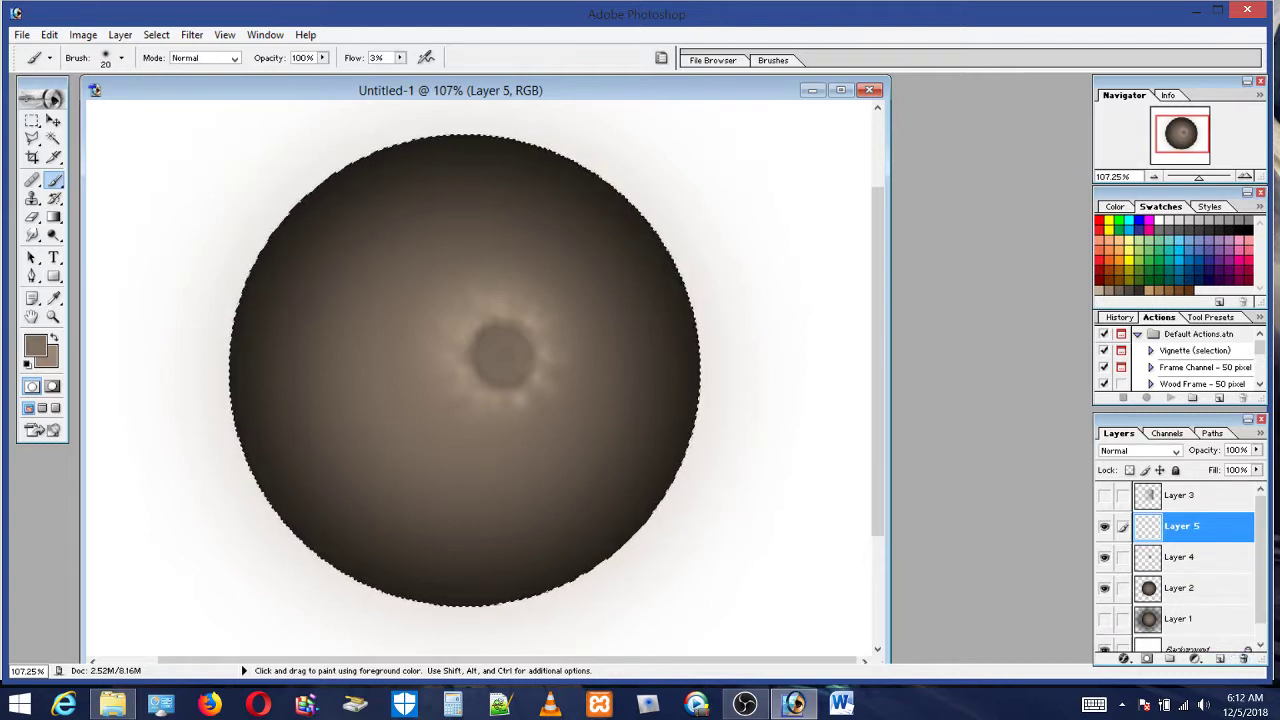
Set the brush to 241 px and the paint colour to black
click(121, 57)
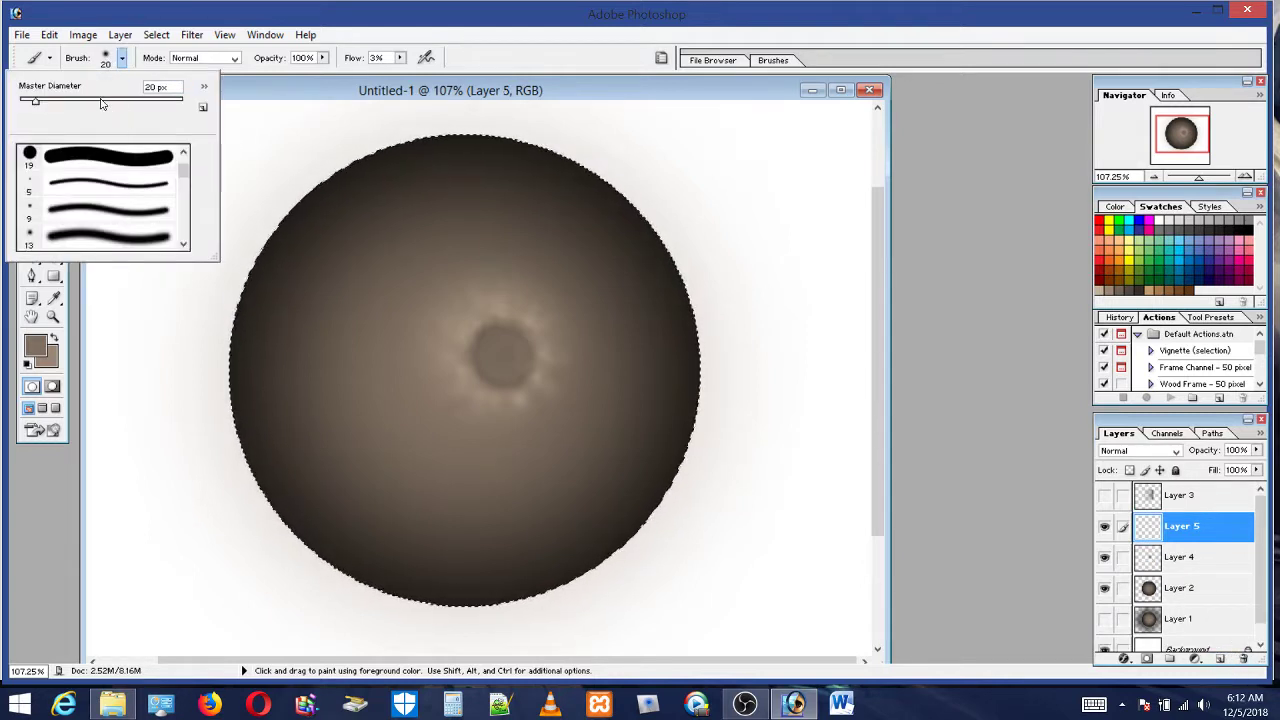
drag(104, 105, 91, 105)
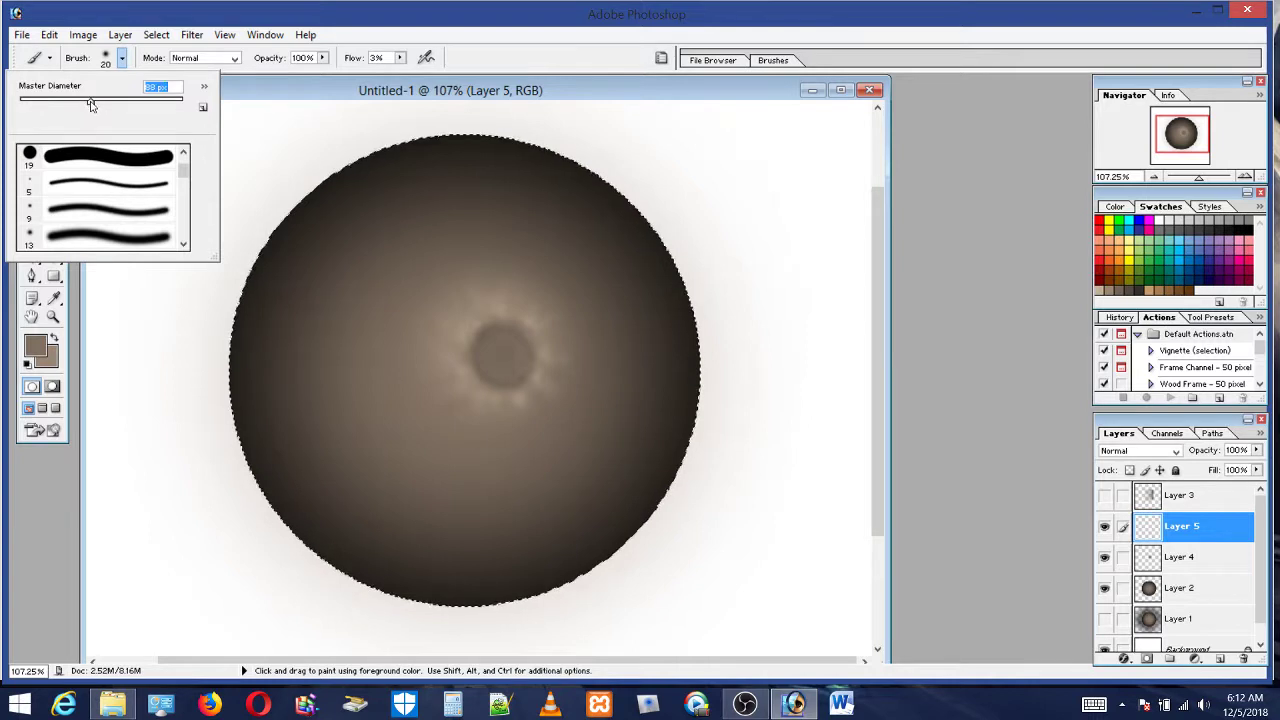
click(145, 104)
click(1248, 226)
click(1247, 228)
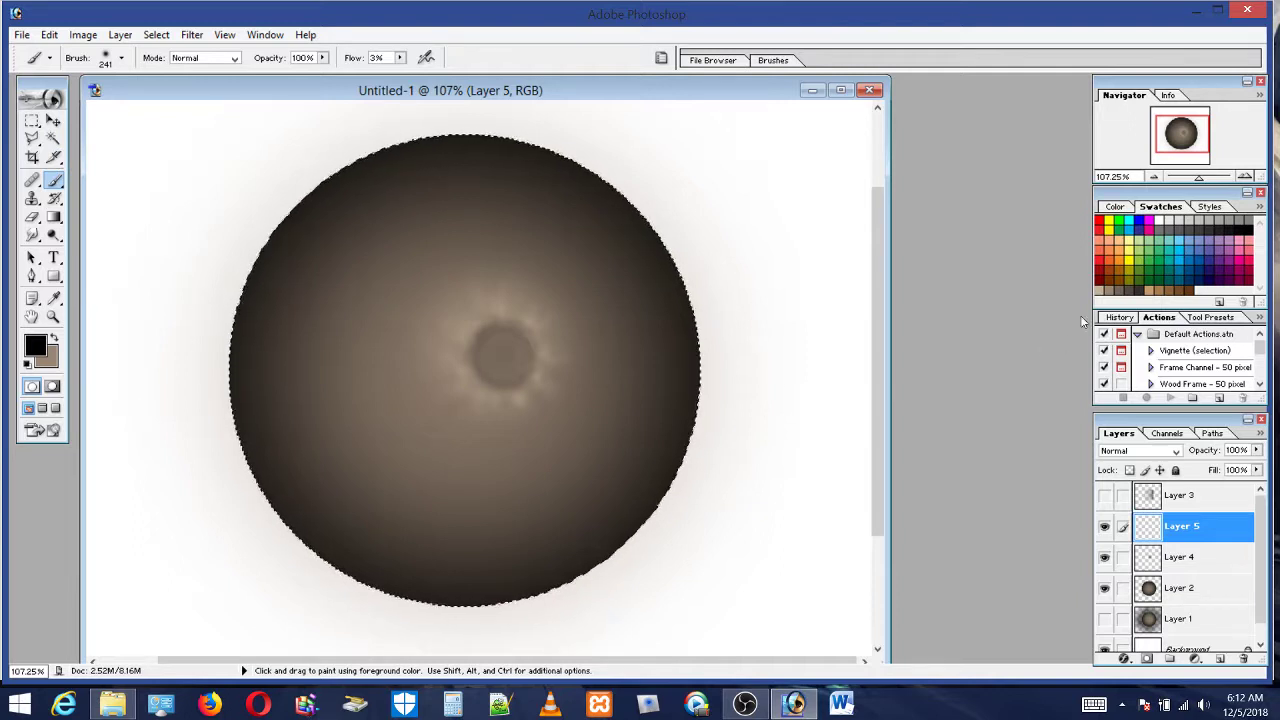
Airbrush near-white light over the sphere's upper-left and along its top
click(1104, 290)
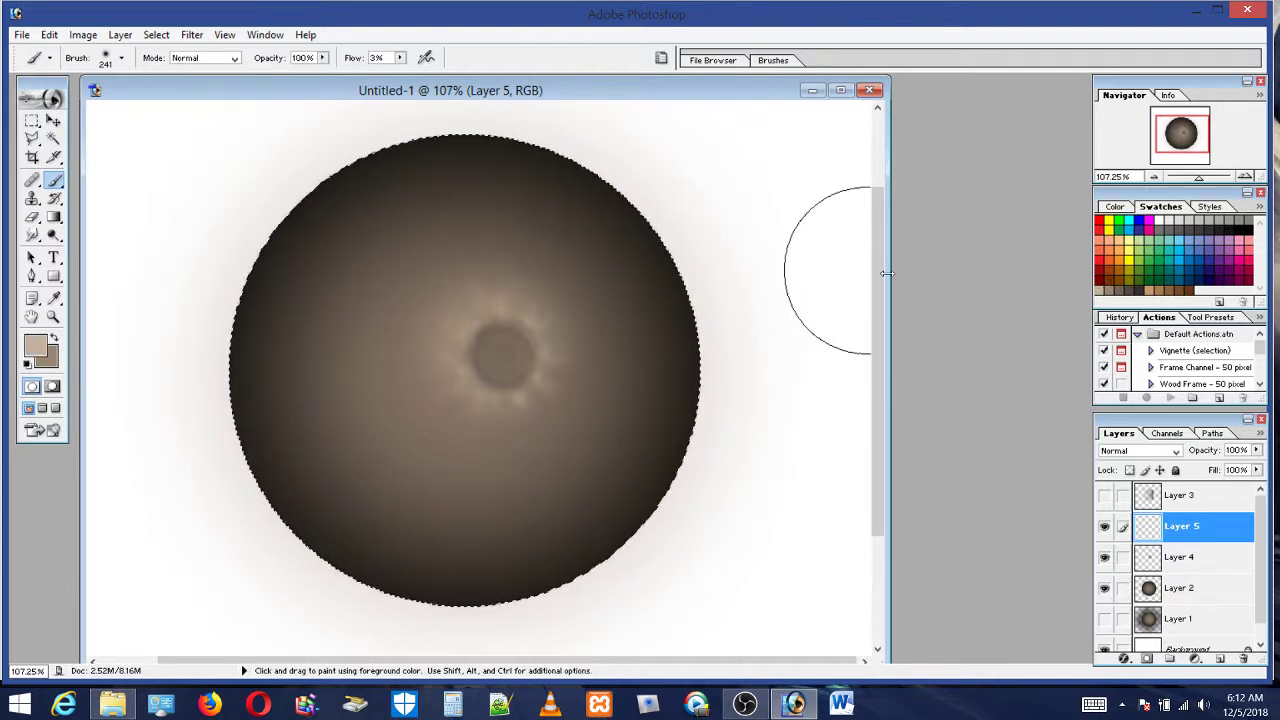
click(1162, 219)
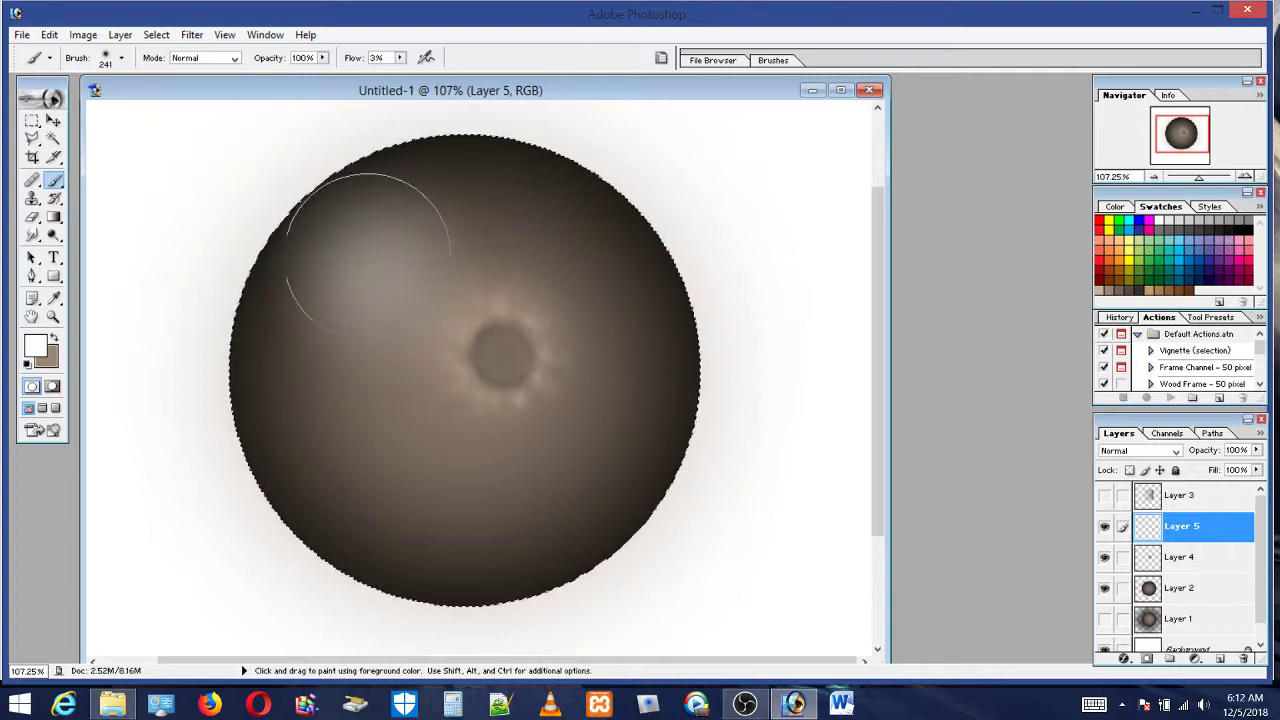
drag(343, 258, 353, 228)
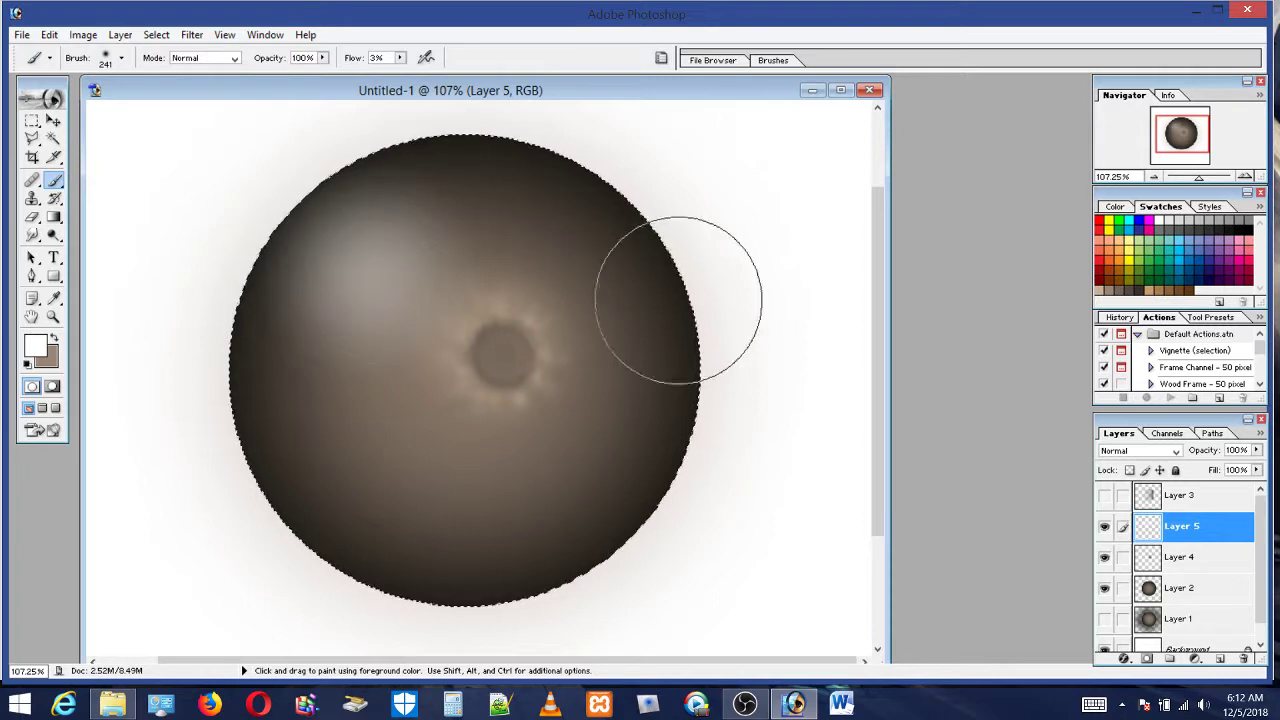
drag(545, 225, 471, 240)
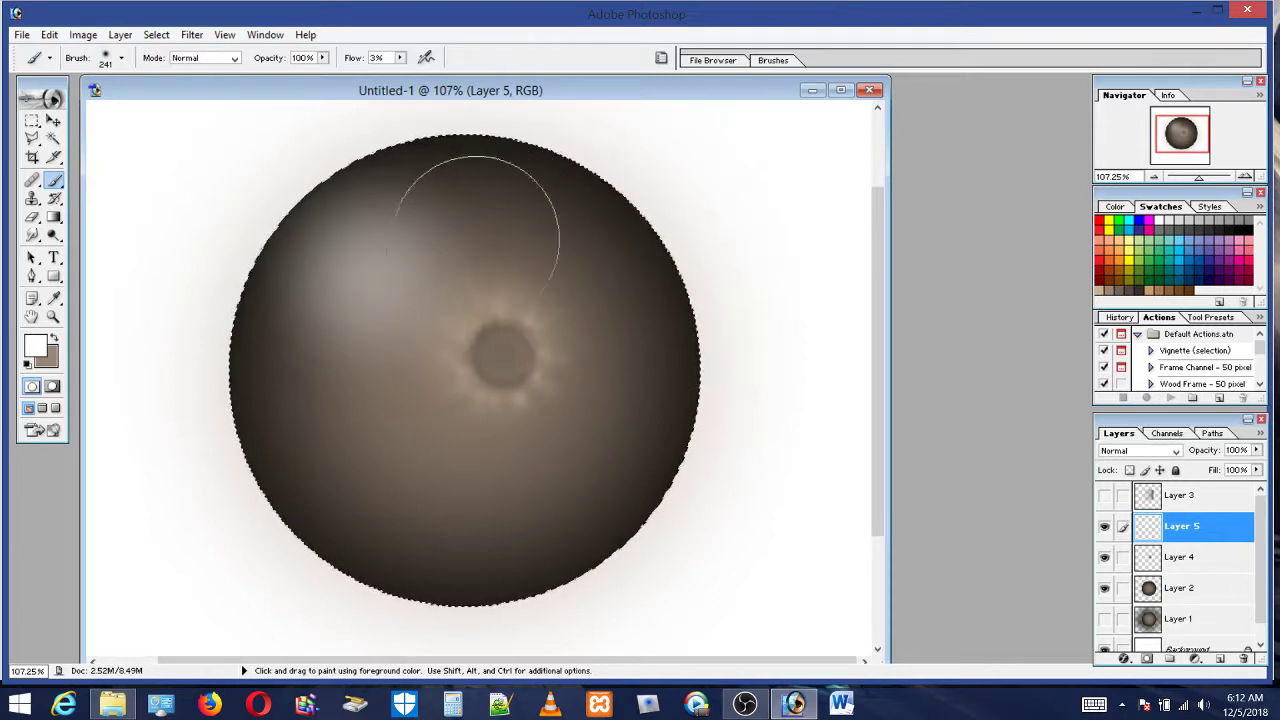
Dab a peach highlight on the sphere's upper-left, trying orange, yellow and cream swatches
click(1117, 256)
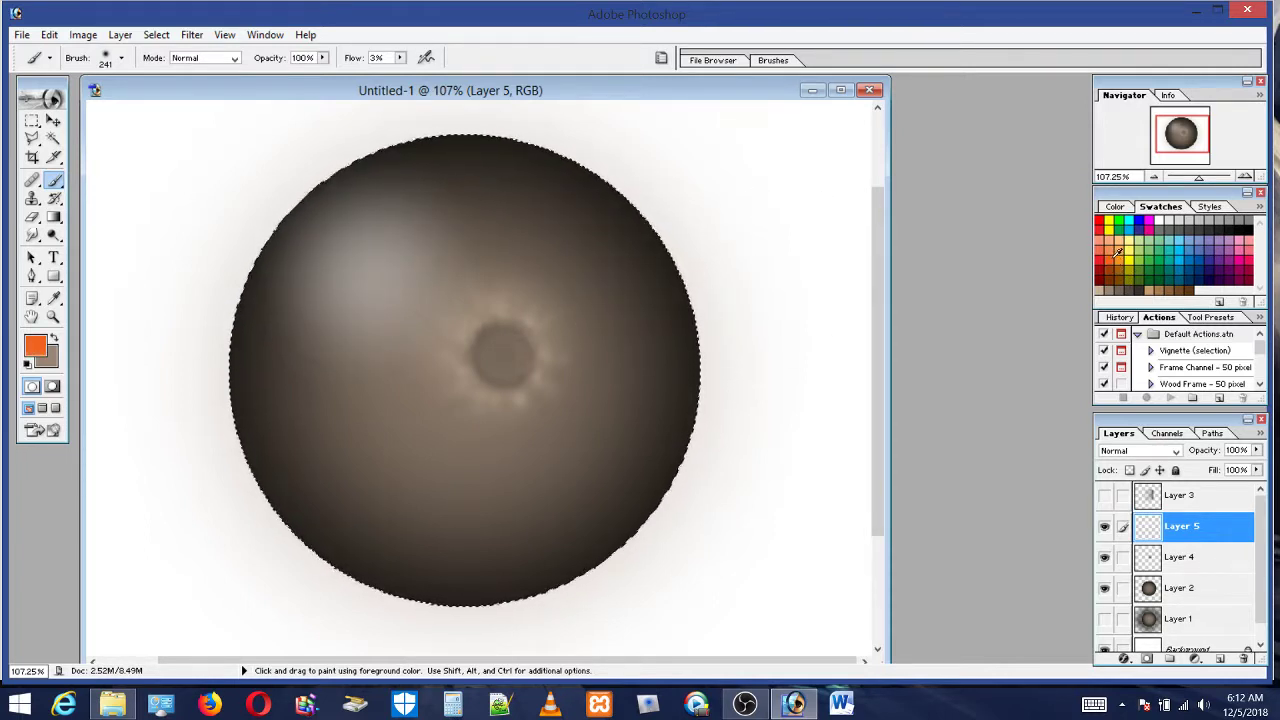
click(1116, 248)
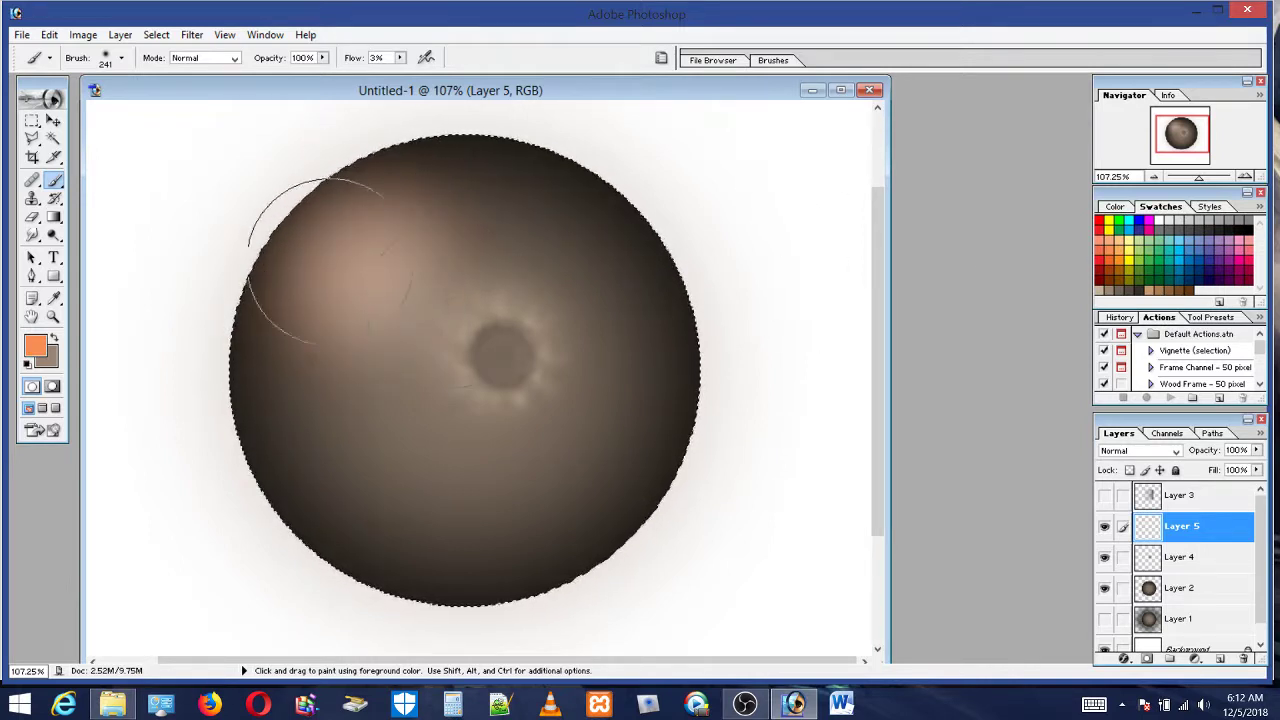
click(1127, 236)
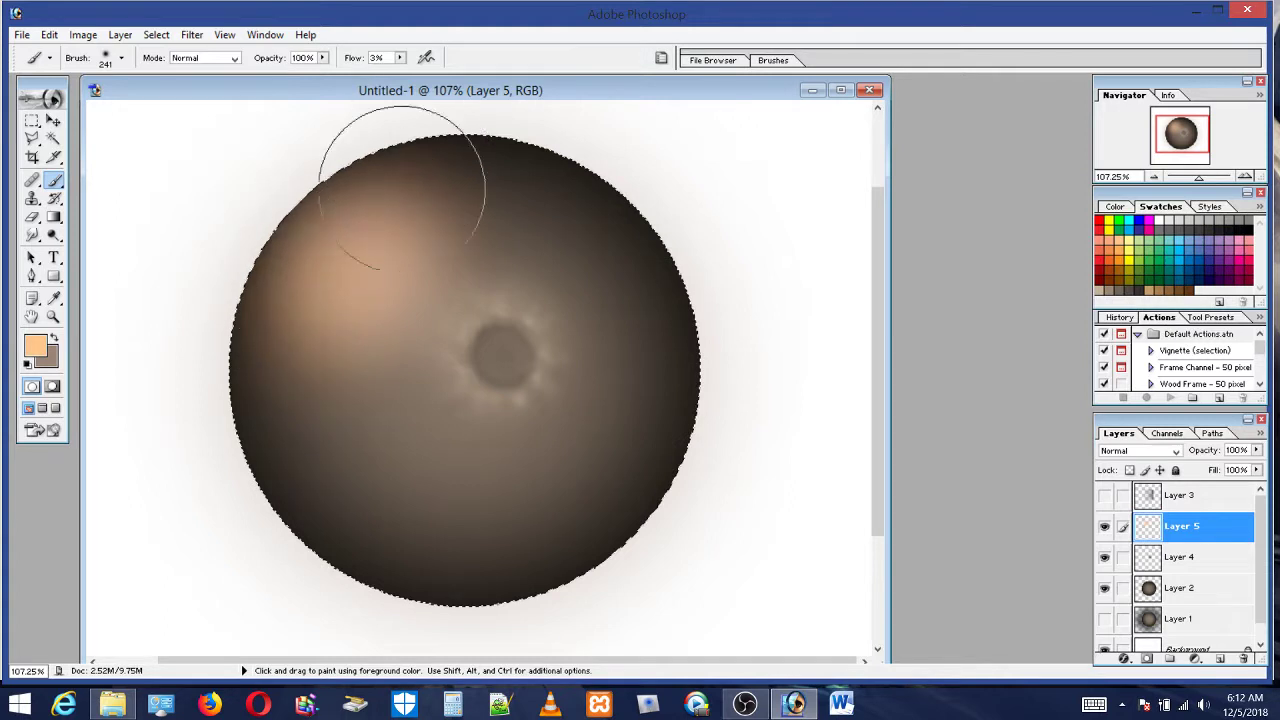
click(330, 390)
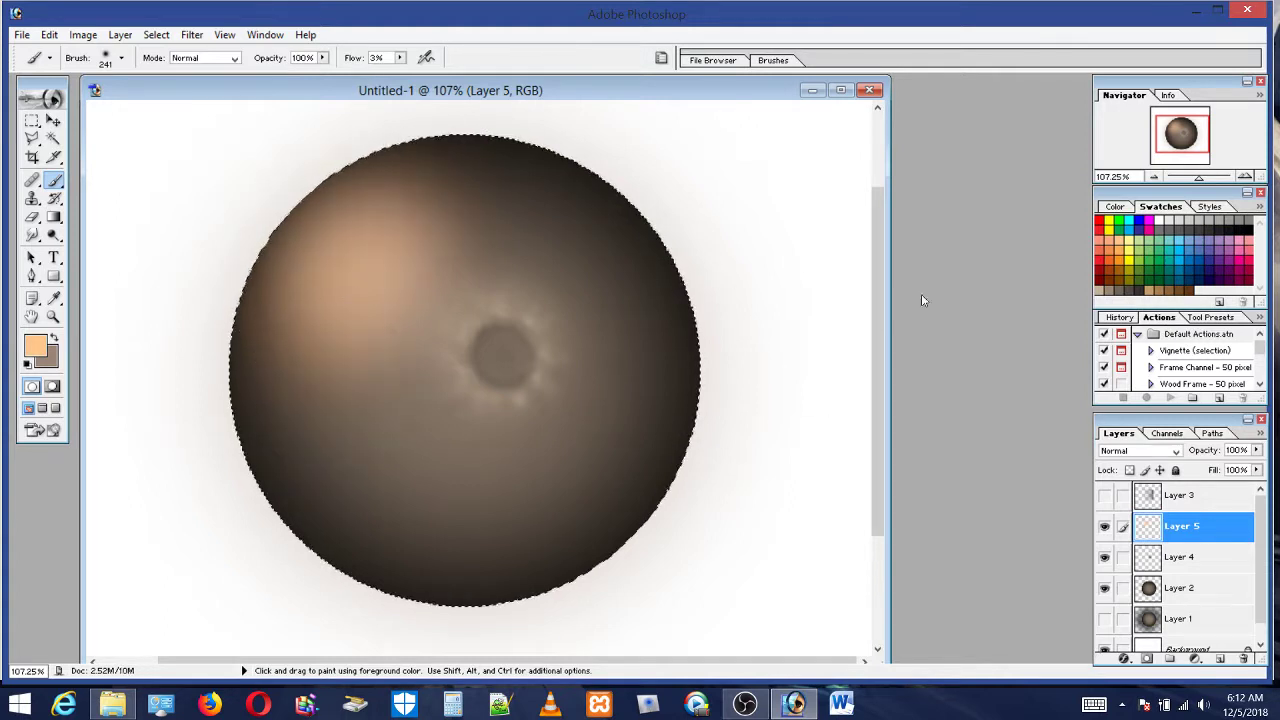
click(1135, 243)
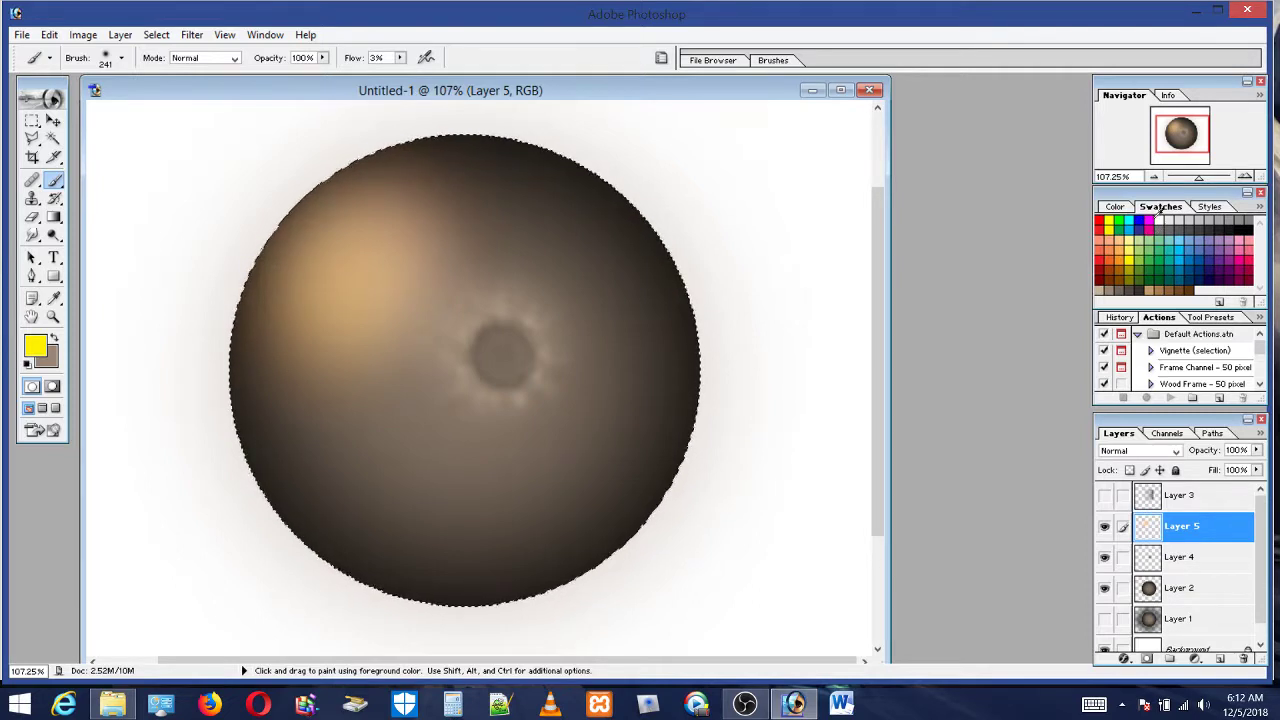
click(1241, 298)
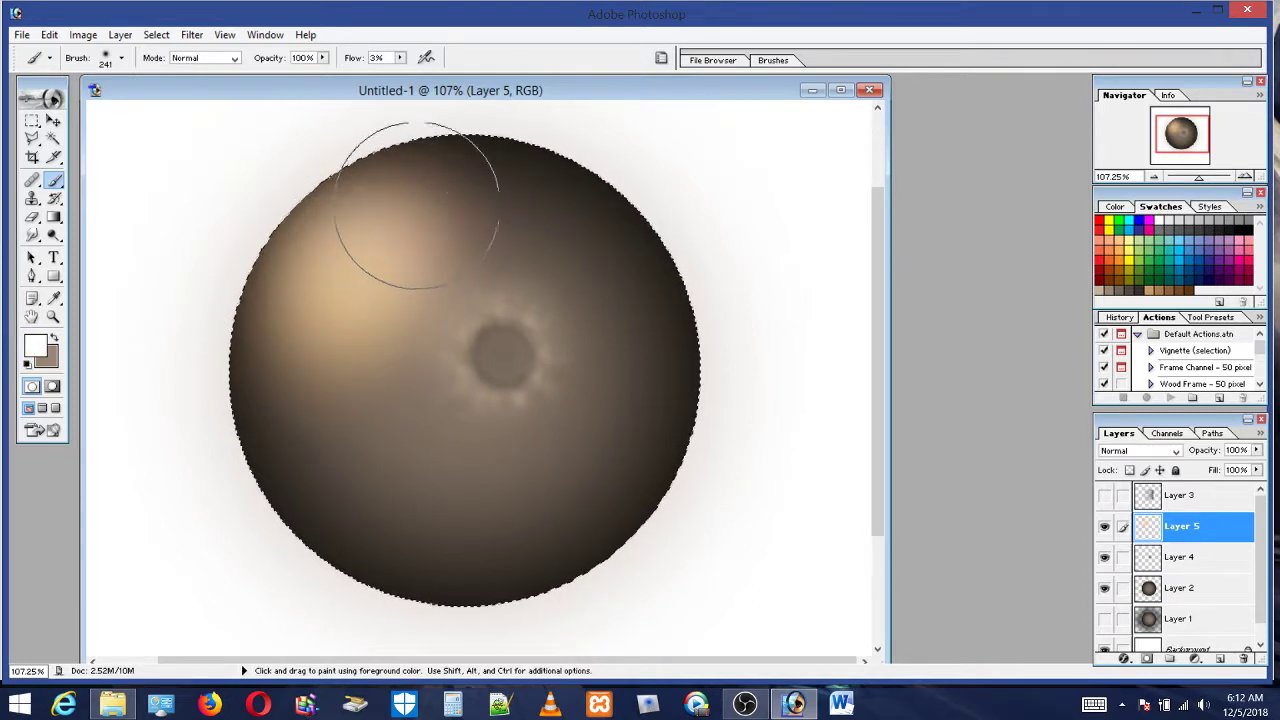
click(1117, 250)
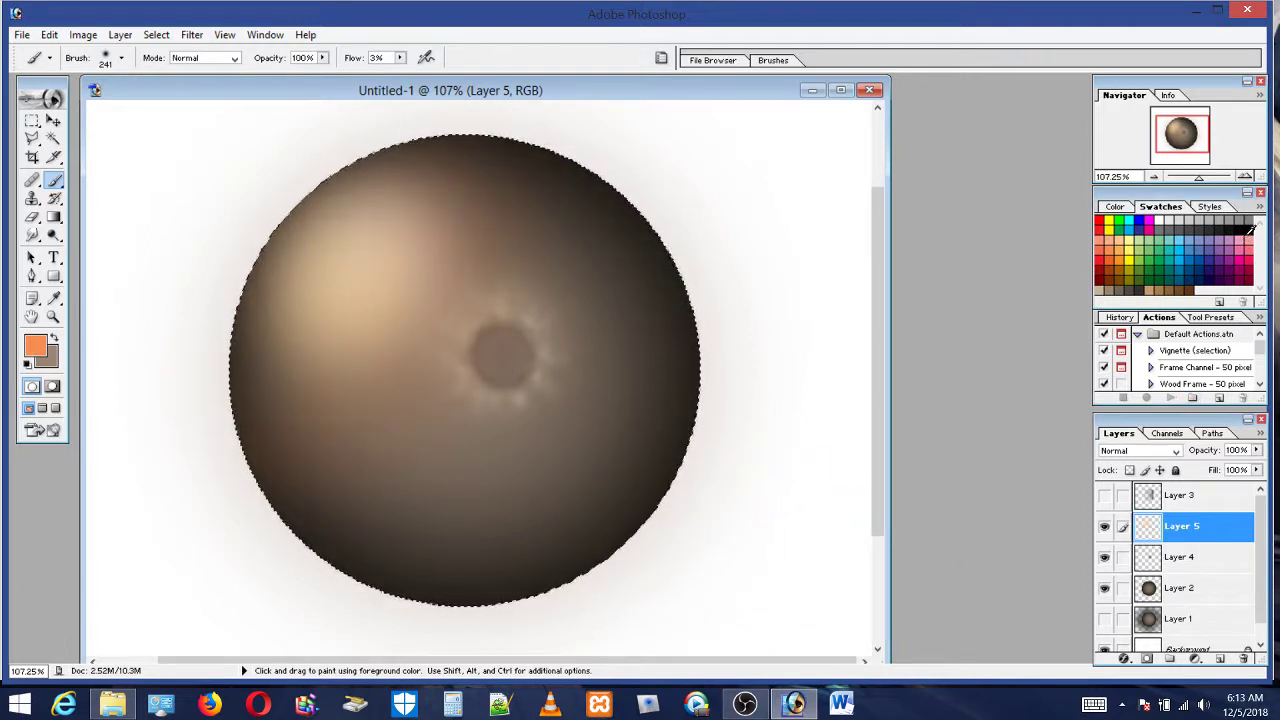
Airbrush black along the sphere's right edge and raise flow from 3% to 11%
click(1248, 229)
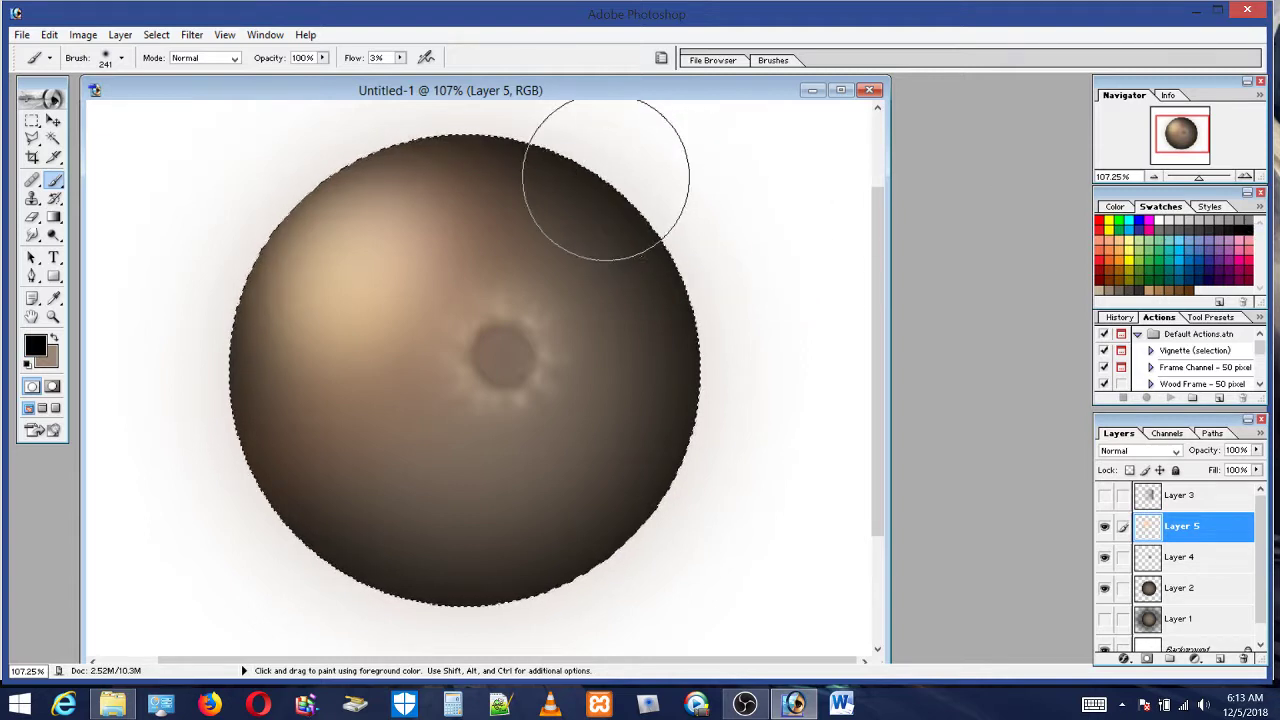
mouse_move(605, 178)
mouse_down()
mouse_move(663, 230)
mouse_move(598, 184)
mouse_move(732, 333)
mouse_move(697, 298)
mouse_move(536, 560)
mouse_move(647, 430)
mouse_move(463, 583)
mouse_move(632, 435)
mouse_move(578, 508)
mouse_move(451, 566)
mouse_move(575, 328)
mouse_move(485, 427)
mouse_move(536, 384)
mouse_move(340, 540)
mouse_move(665, 283)
mouse_move(357, 543)
mouse_move(591, 518)
mouse_move(420, 592)
mouse_move(670, 333)
mouse_move(627, 490)
mouse_move(477, 601)
mouse_move(582, 347)
mouse_move(451, 642)
mouse_move(727, 428)
mouse_move(739, 332)
mouse_move(411, 110)
mouse_up()
click(401, 59)
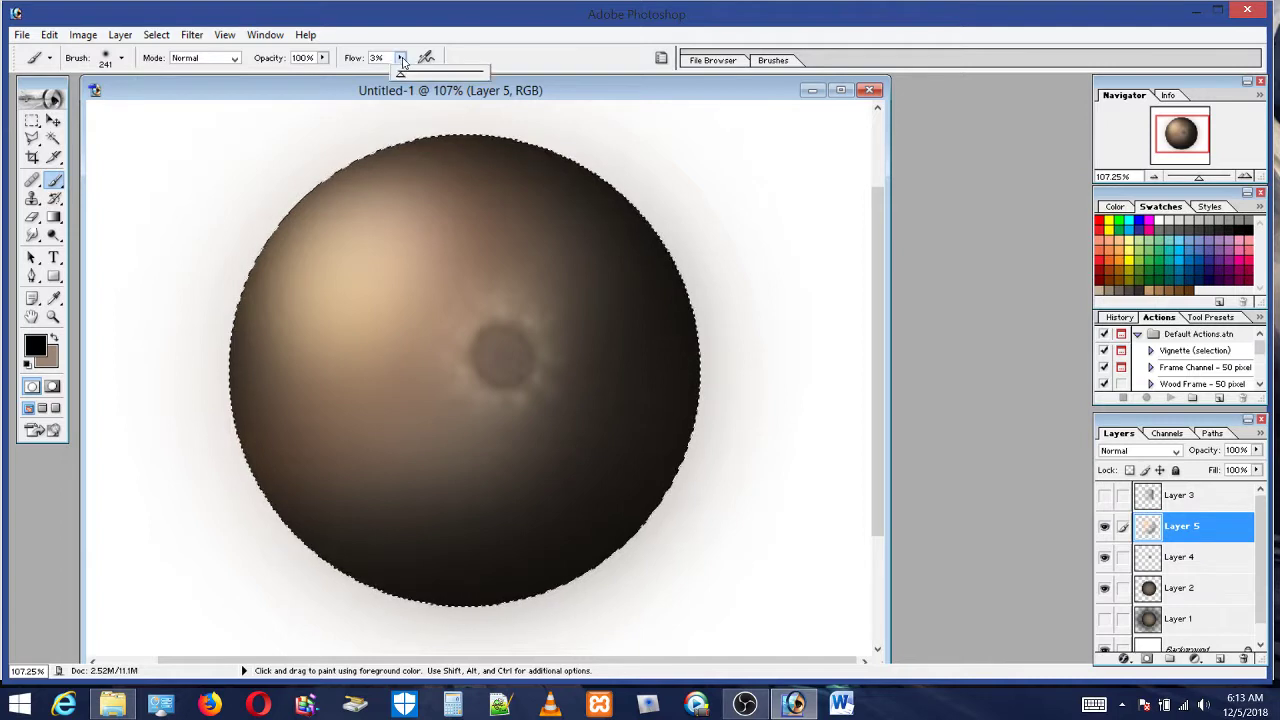
click(410, 77)
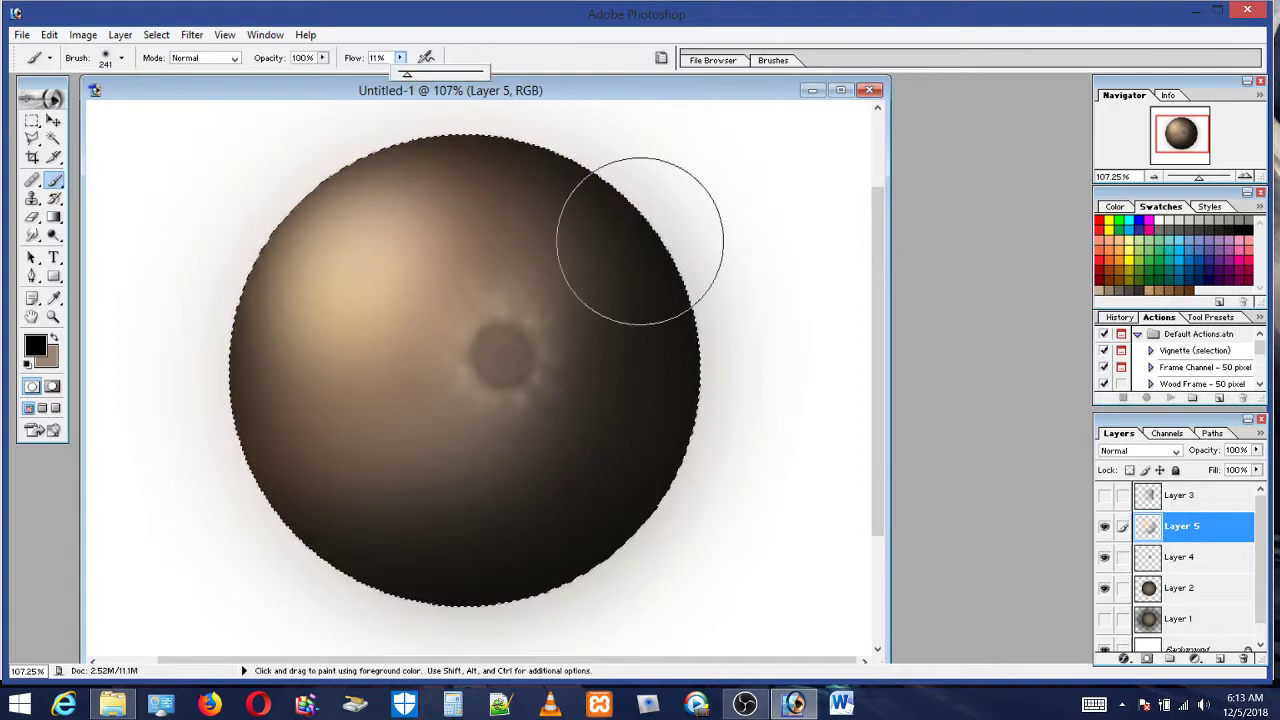
Deepen black shading along the sphere's bottom and right, then select the Background layer
drag(386, 614, 491, 623)
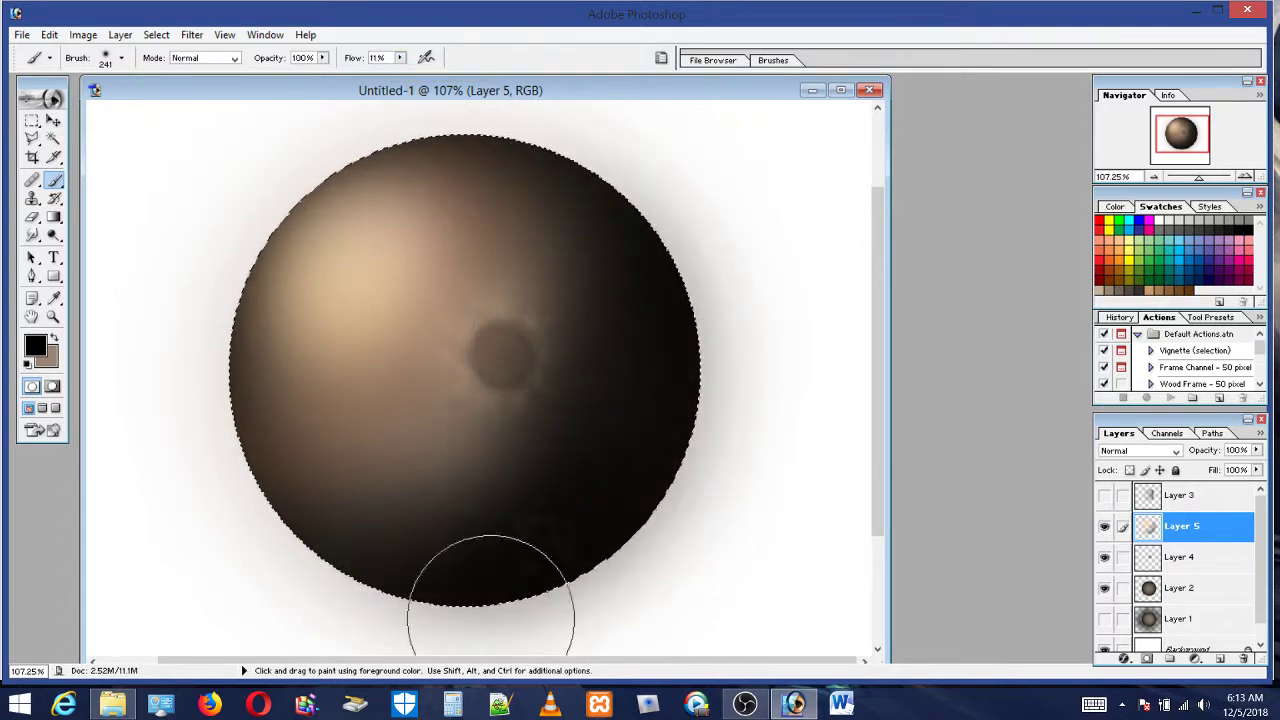
mouse_move(698, 568)
mouse_down()
mouse_move(549, 634)
mouse_move(734, 411)
mouse_move(708, 271)
mouse_move(628, 170)
mouse_move(663, 206)
mouse_move(509, 534)
mouse_up()
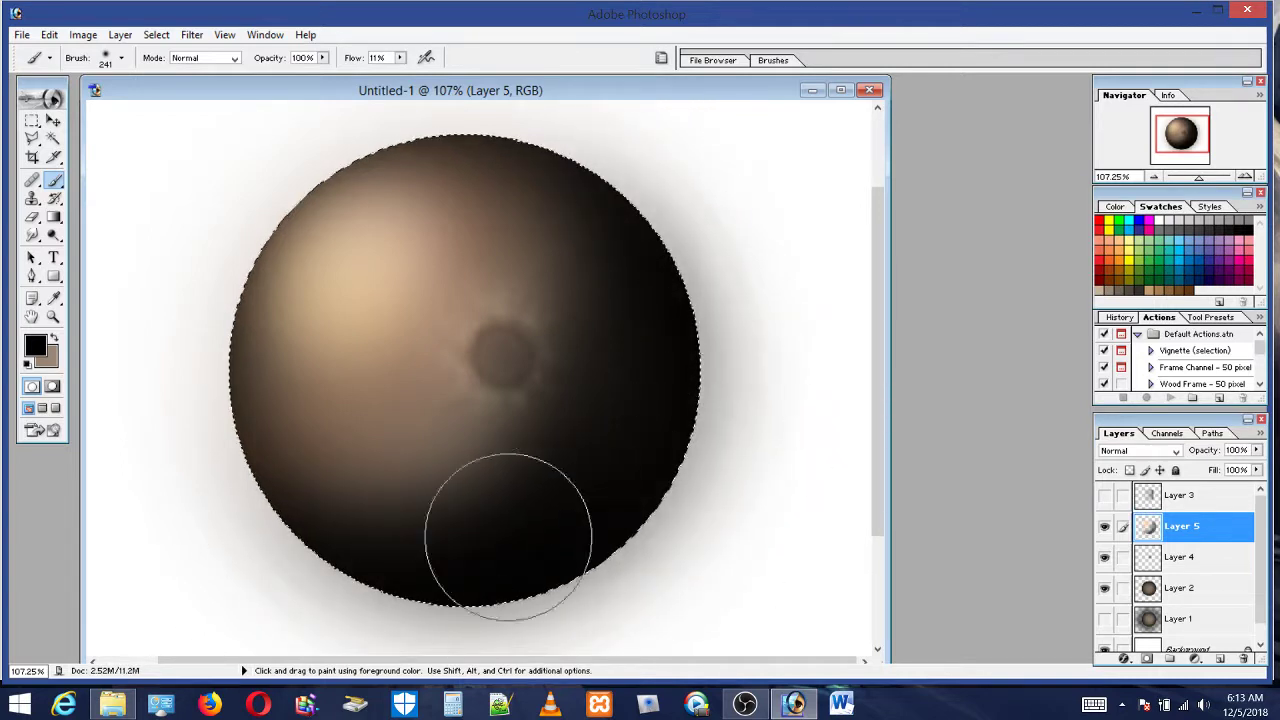
drag(1260, 597, 1183, 658)
click(1190, 636)
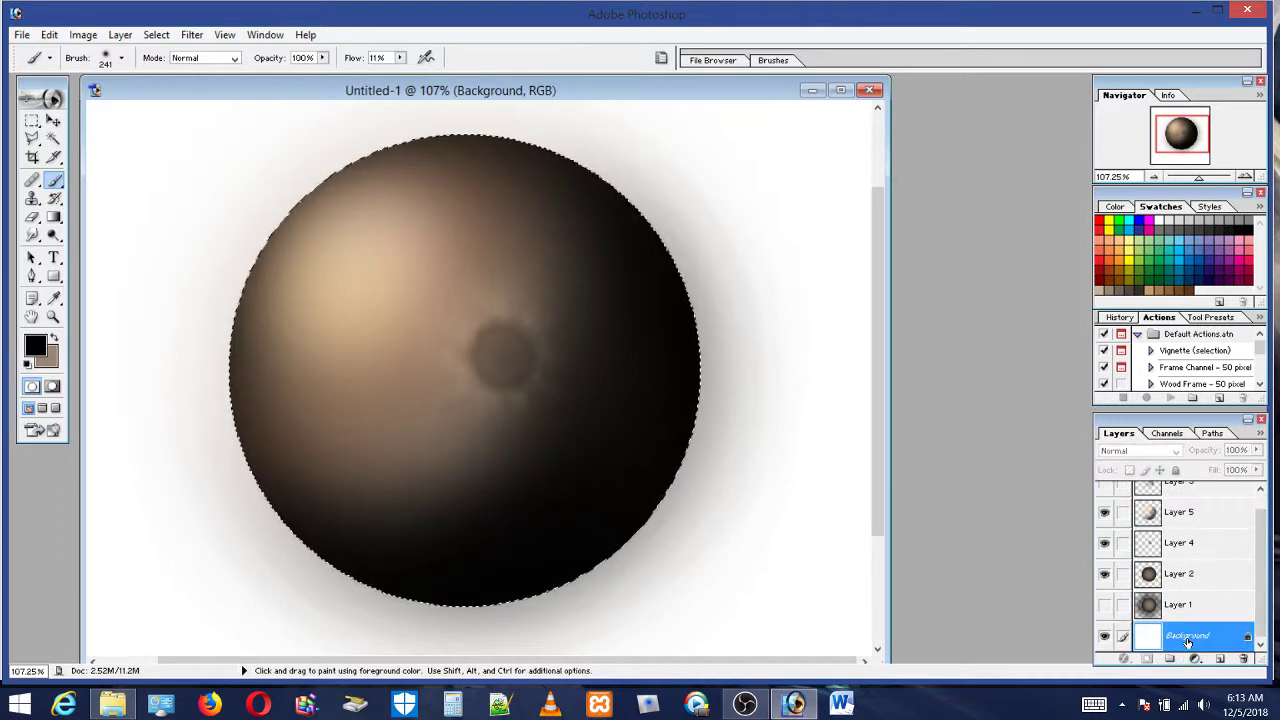
Add Layer 6 above Background, deselect, and fill it with black
click(1222, 660)
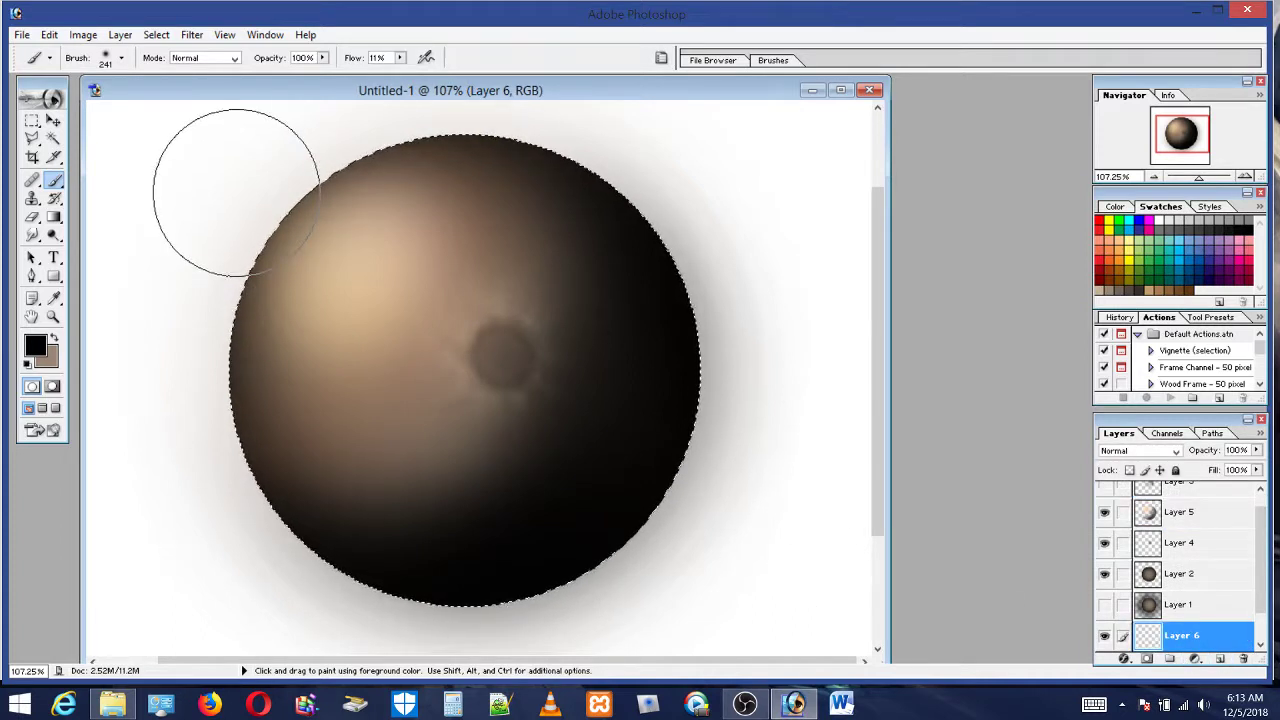
click(32, 120)
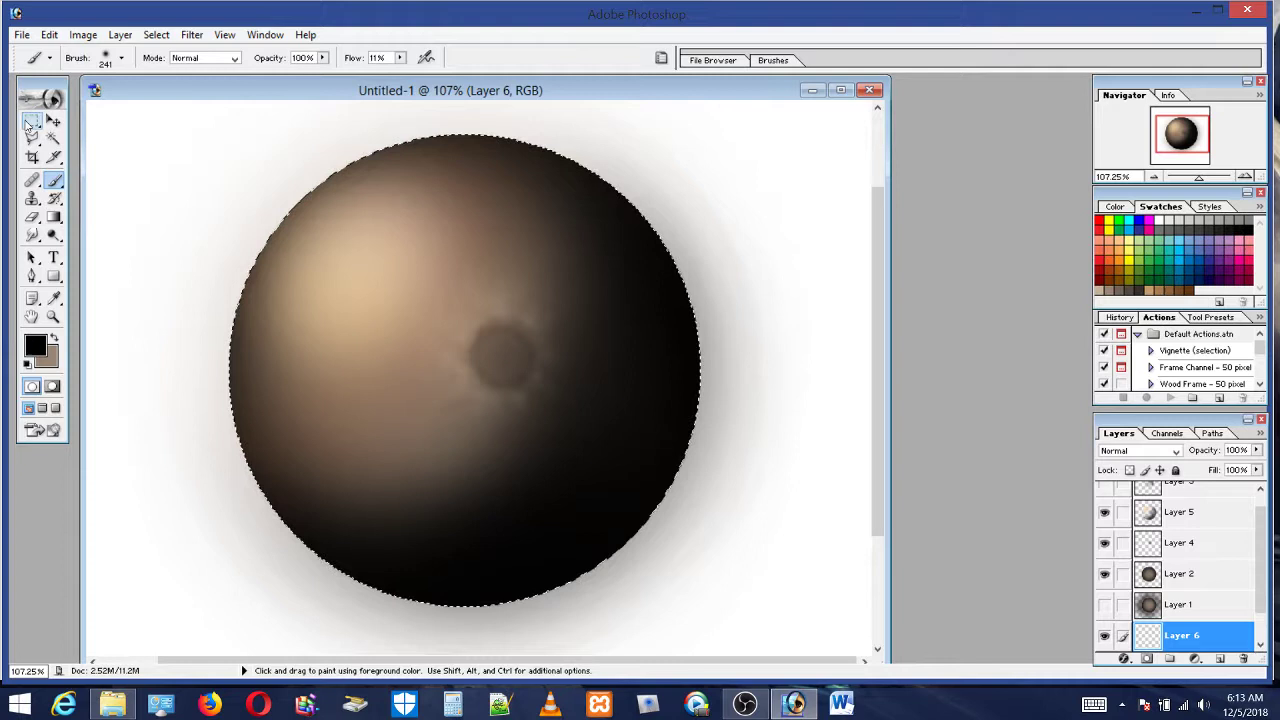
click(140, 114)
click(49, 34)
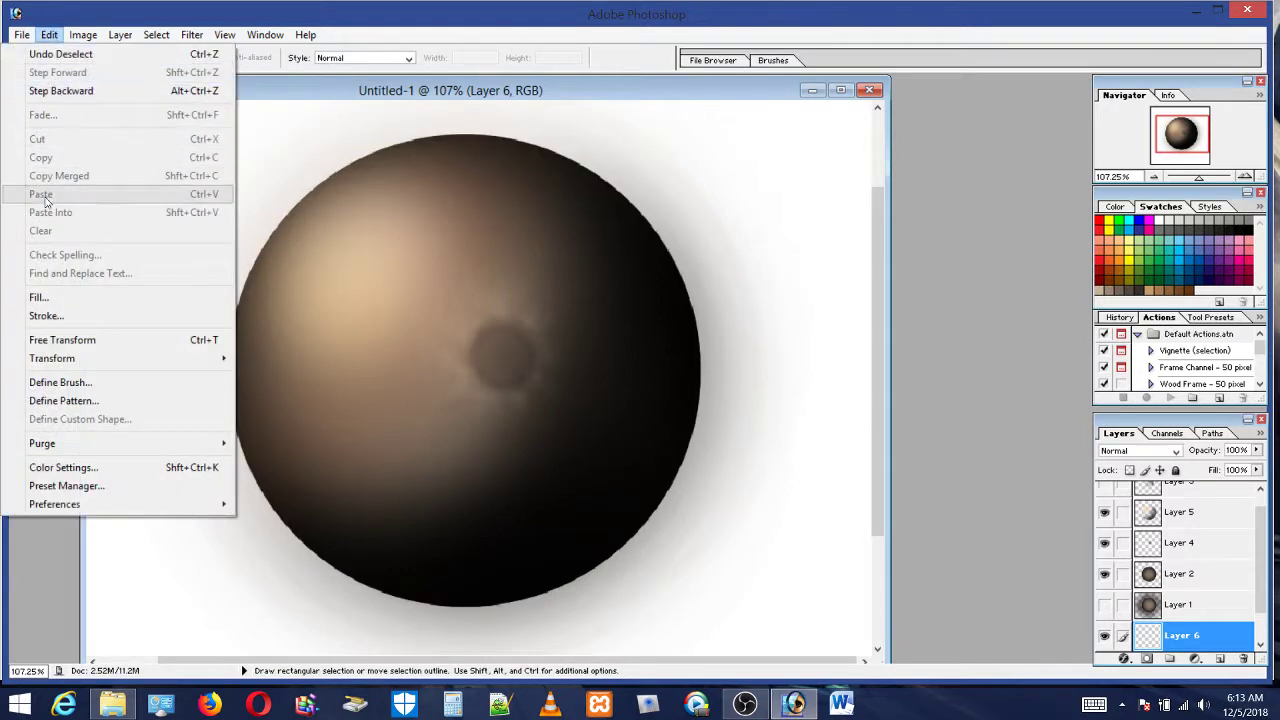
click(44, 298)
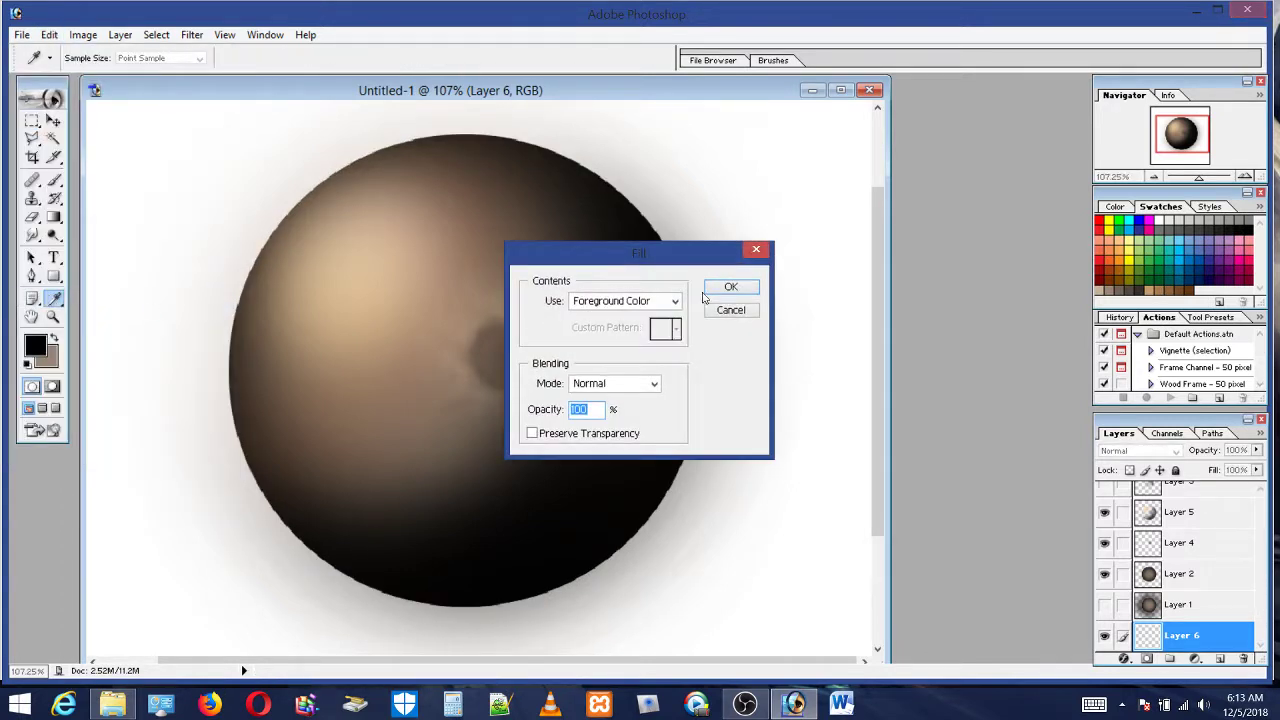
click(730, 288)
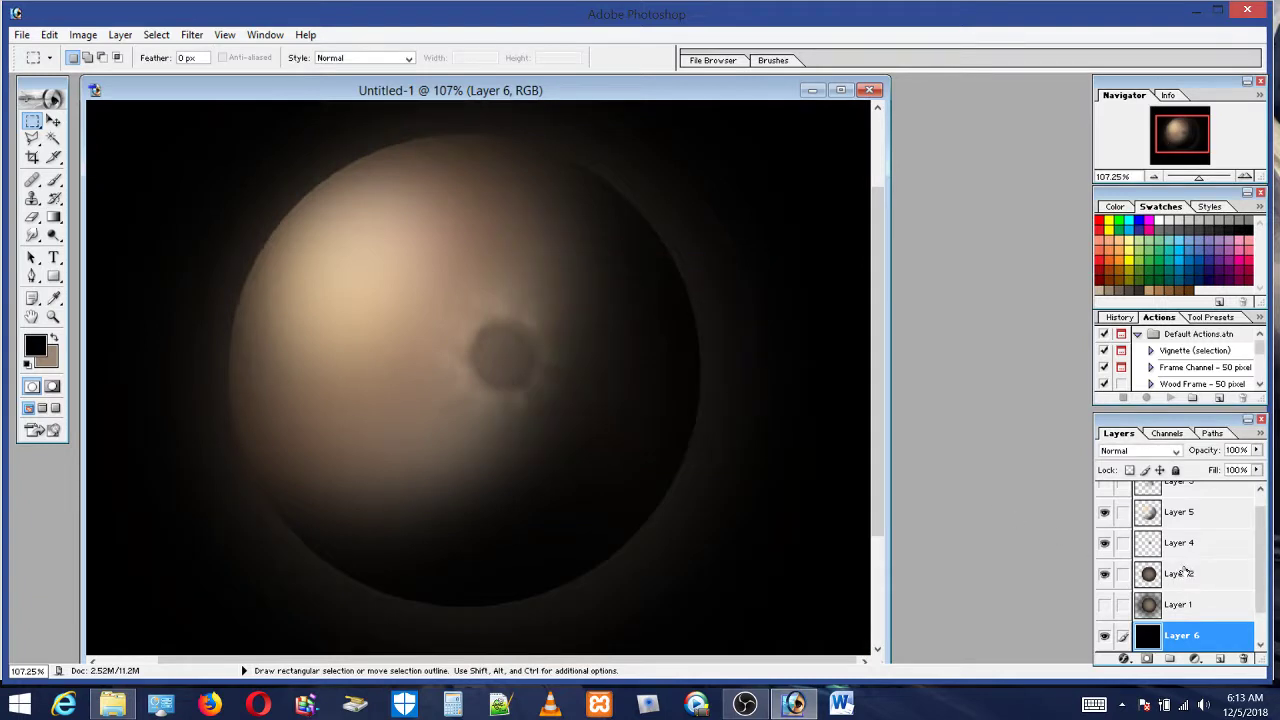
Toggle Layer 2's visibility off and on twice to compare the result
click(1105, 574)
click(1105, 575)
click(1105, 574)
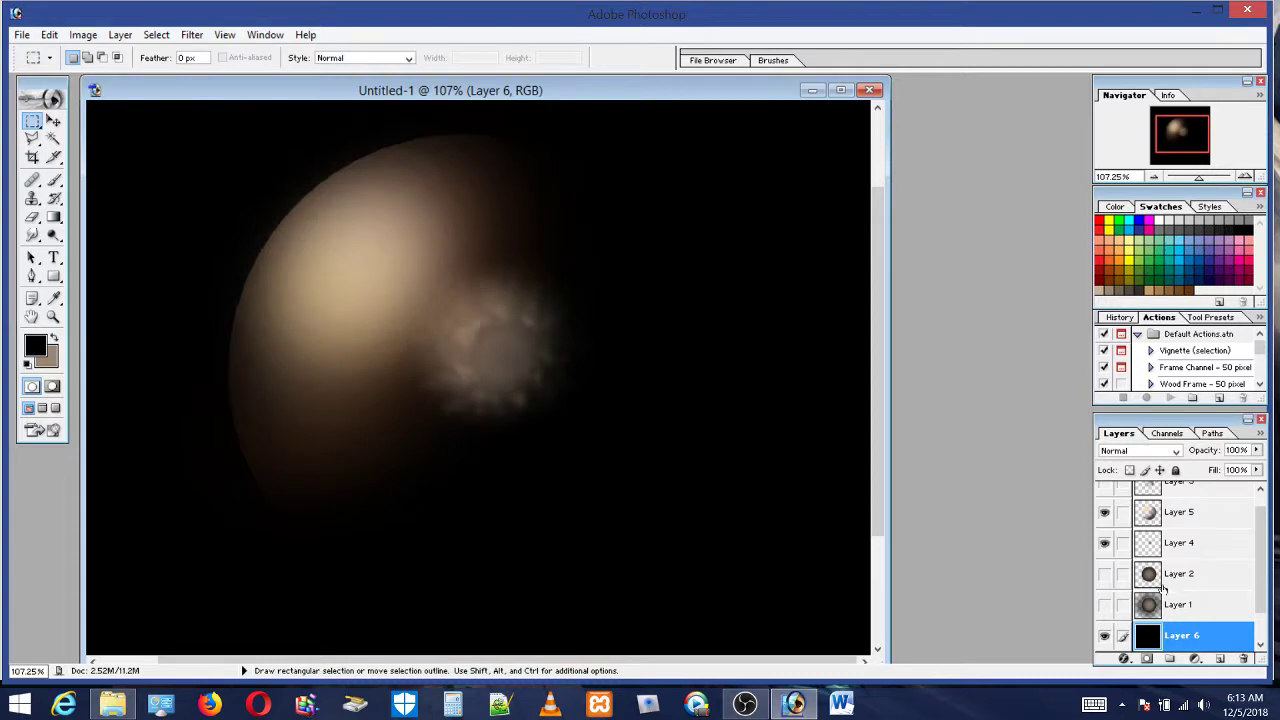
click(1105, 574)
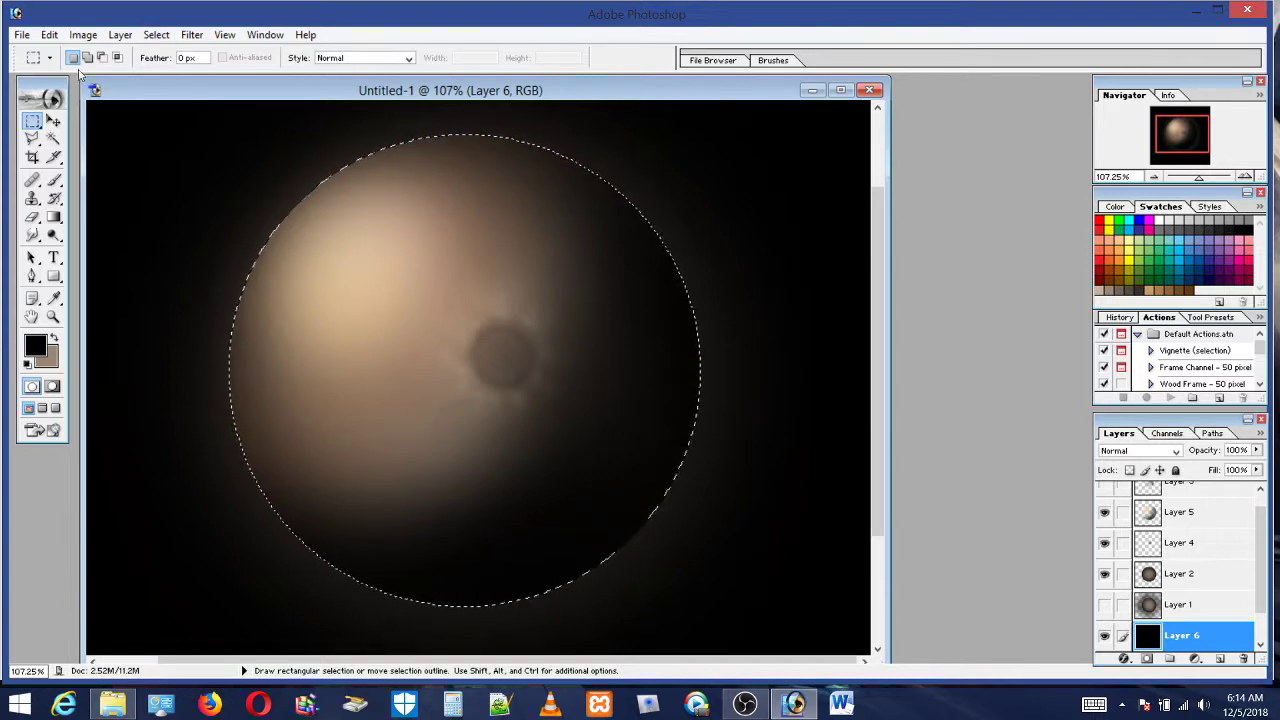
Choose the Eraser, invert the selection to outside the sphere, and set size 120 px
click(32, 217)
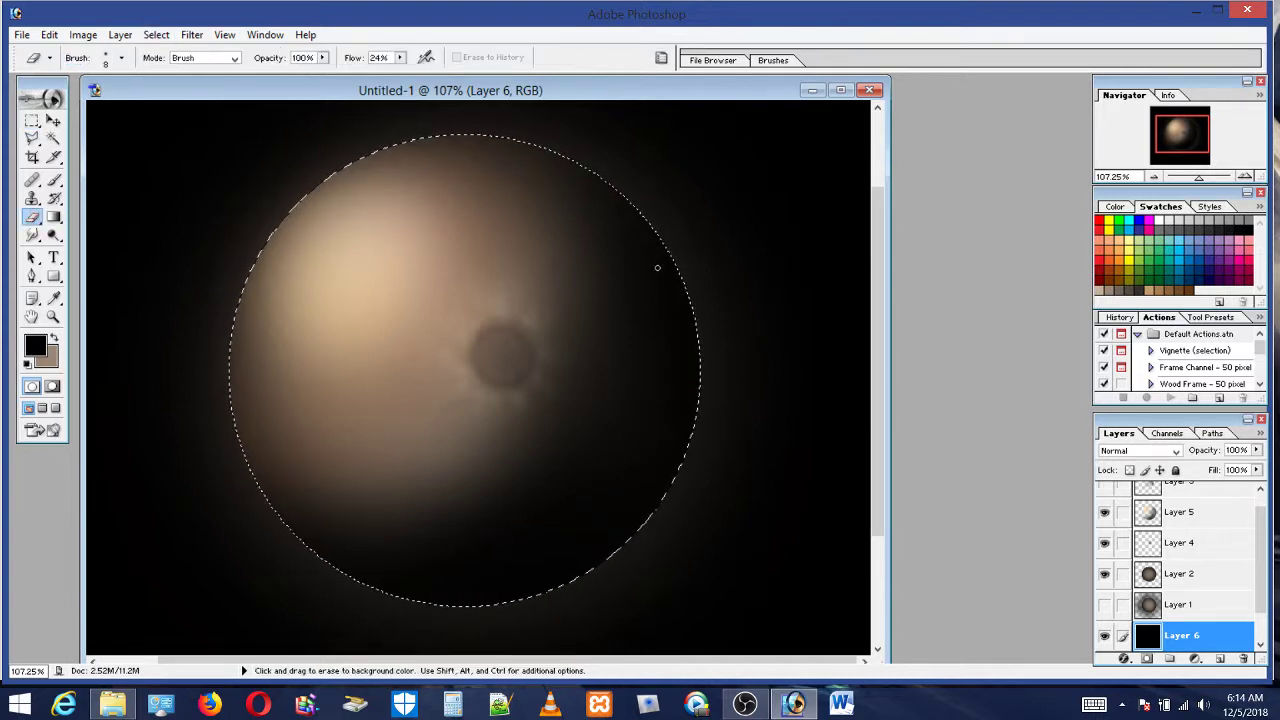
click(168, 37)
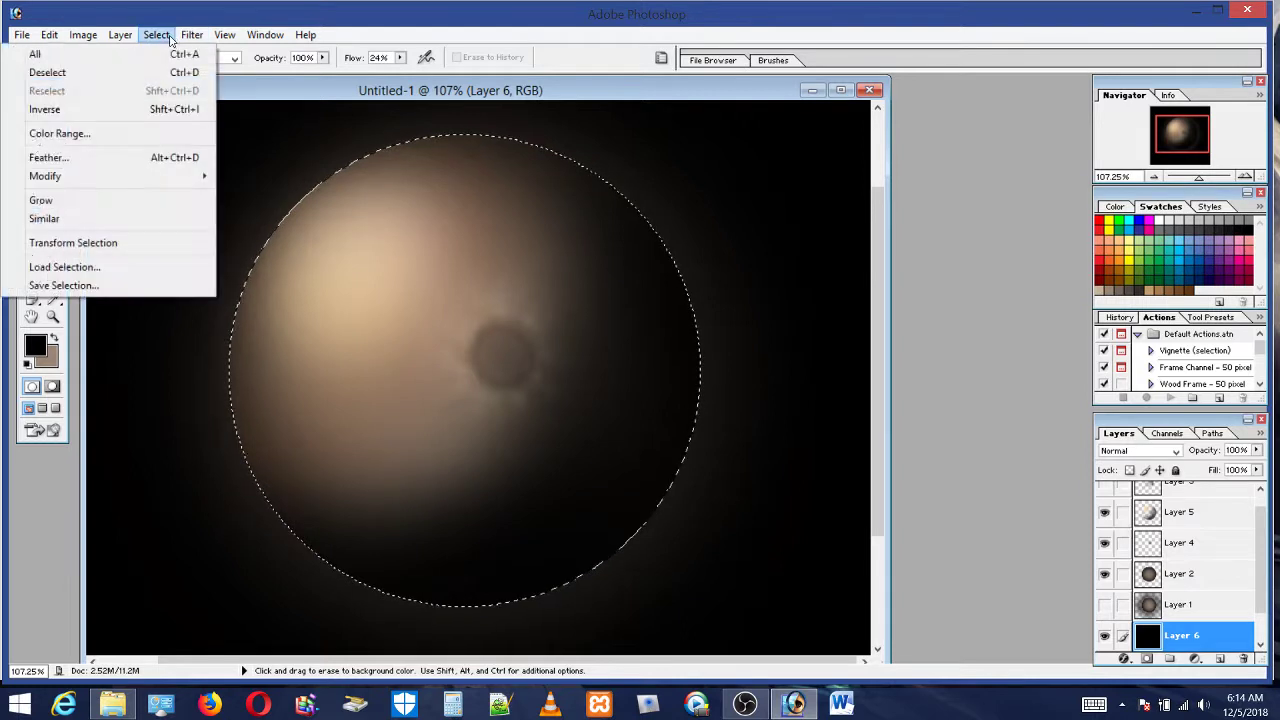
click(32, 109)
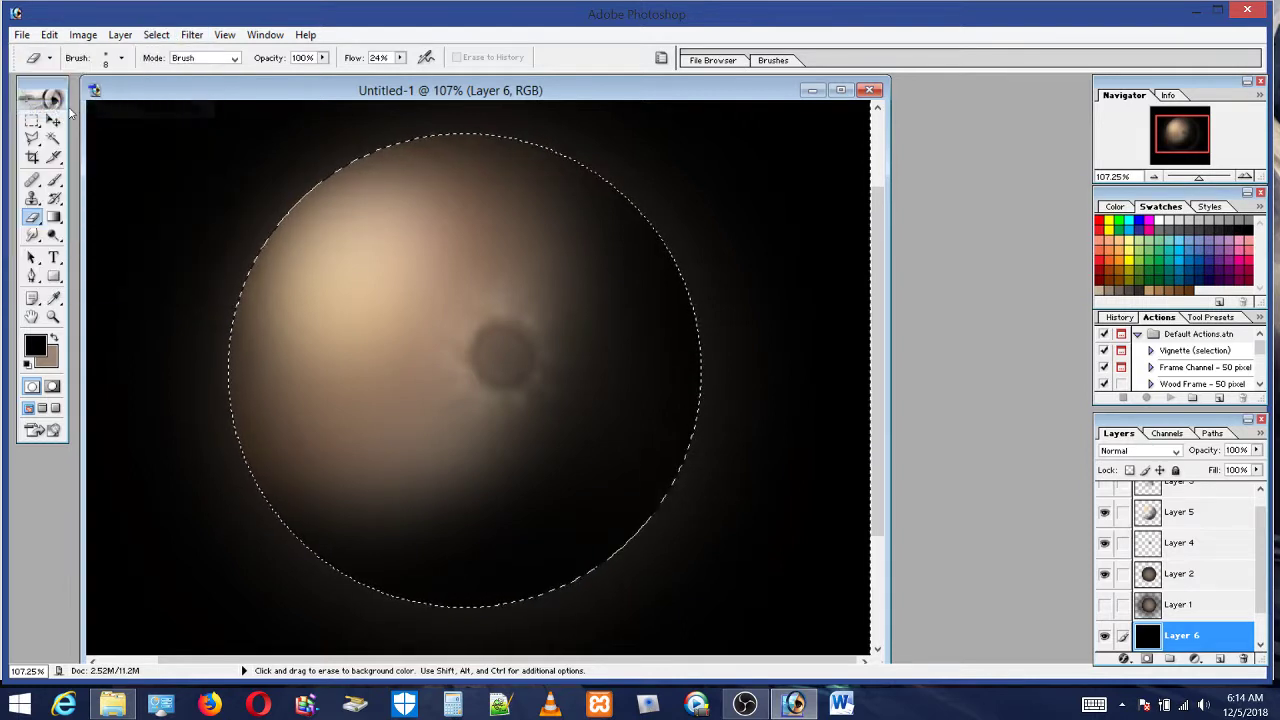
click(121, 57)
drag(24, 99, 110, 99)
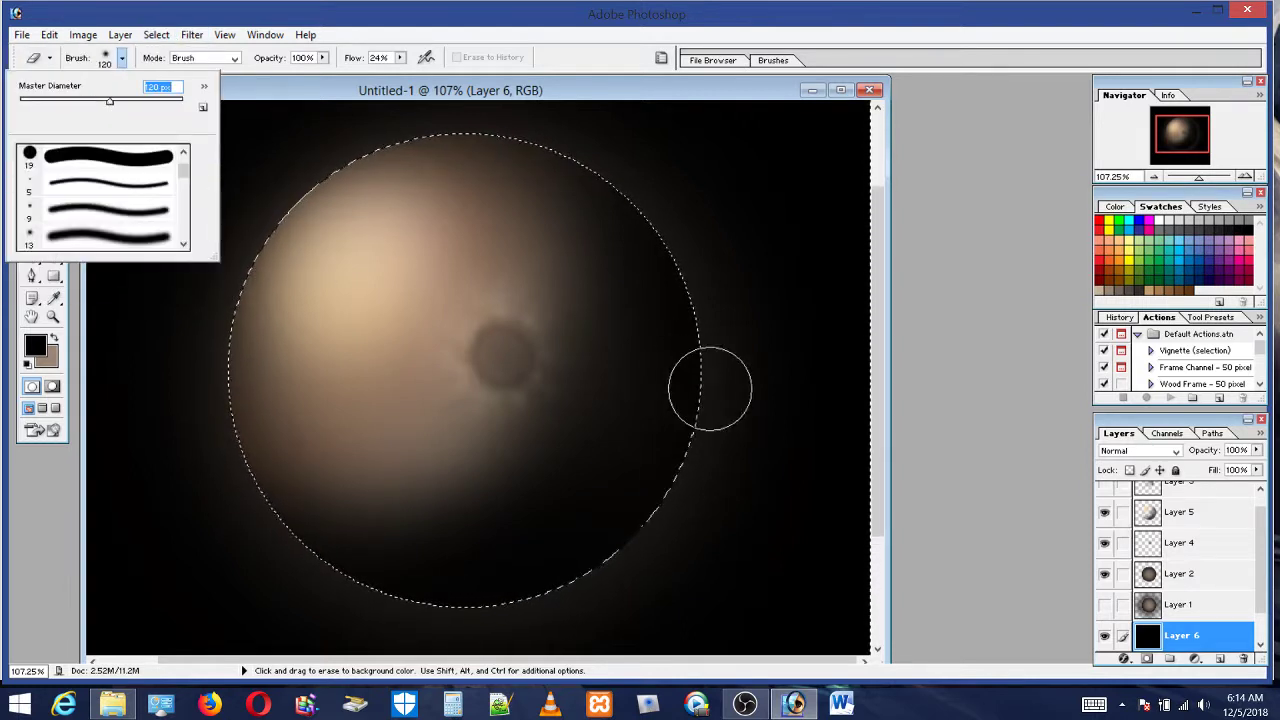
Erase a trial patch beside the sphere, undo it, and activate Layer 2
mouse_move(710, 388)
mouse_down()
mouse_move(700, 480)
mouse_move(745, 430)
mouse_move(786, 514)
mouse_up()
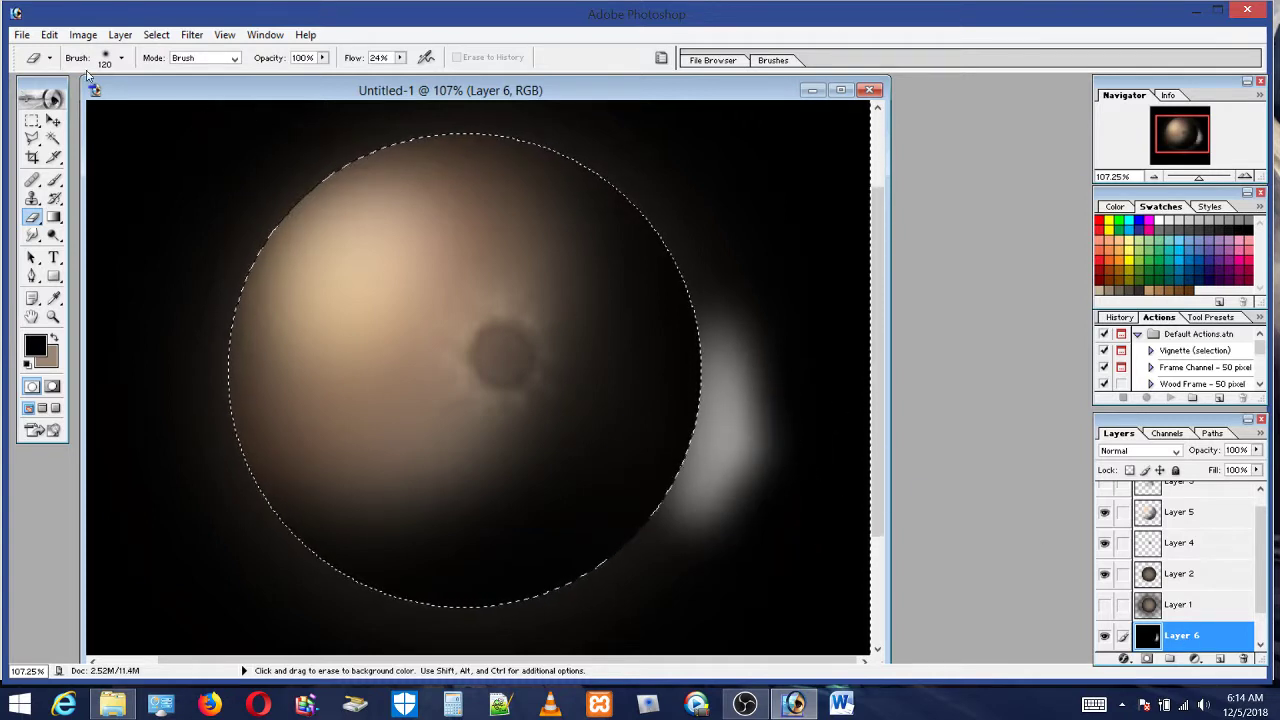
click(49, 34)
click(62, 55)
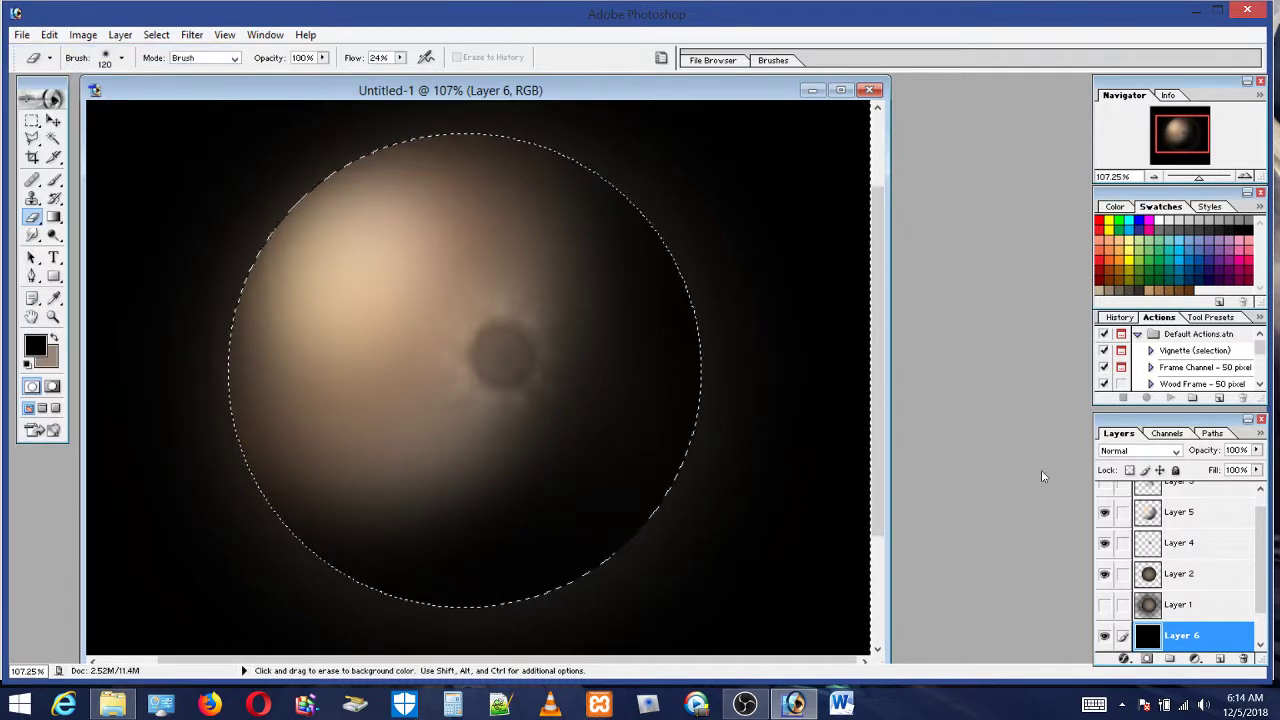
click(1180, 573)
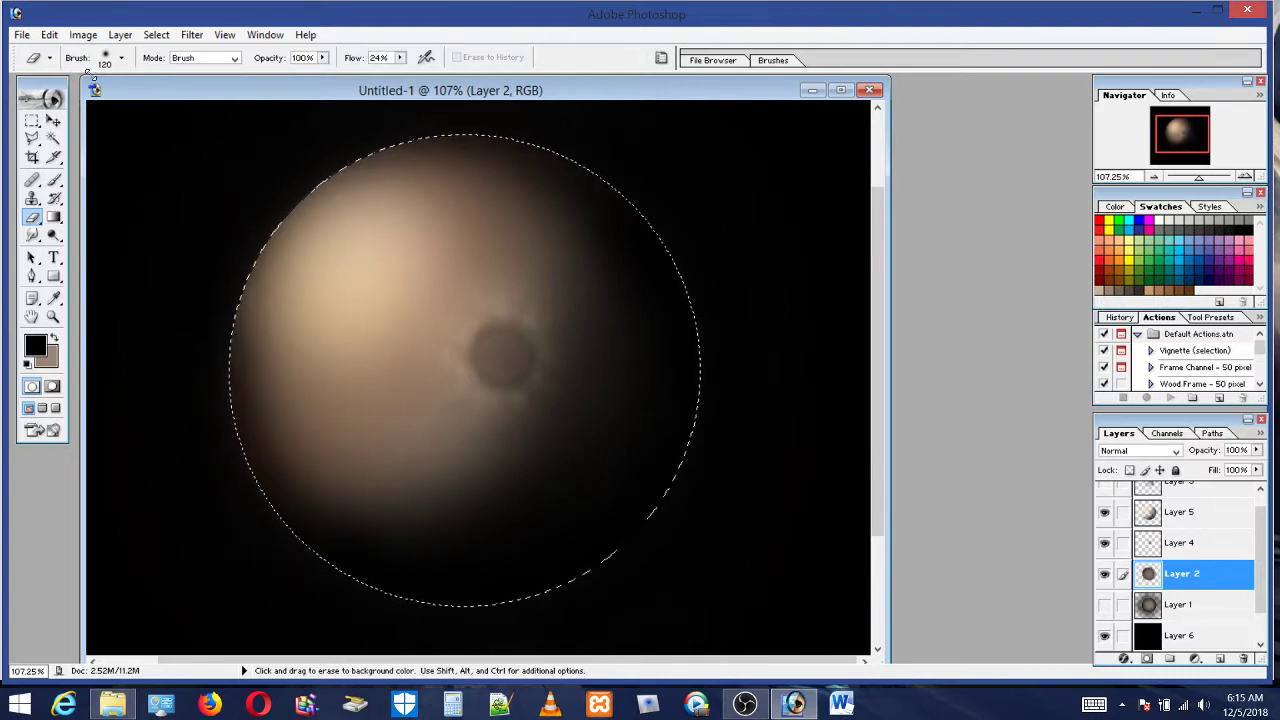
Step backward twice to undo the last two eraser strokes
click(56, 37)
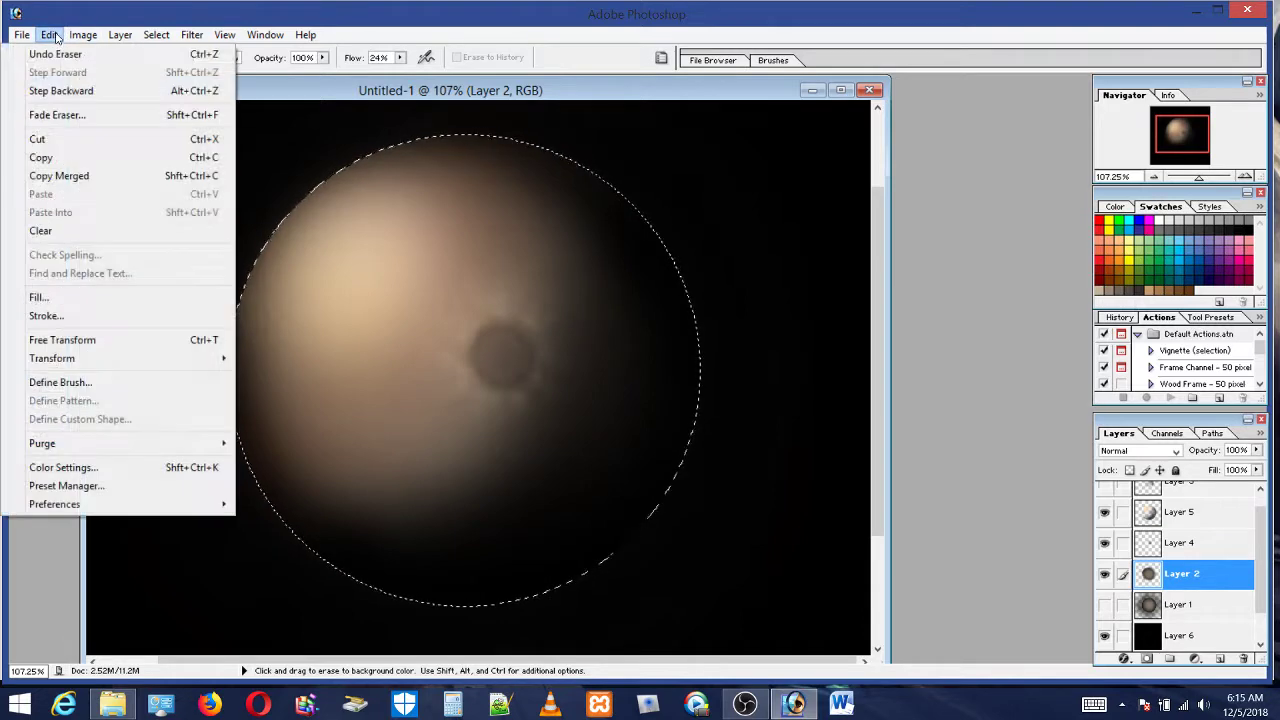
click(61, 91)
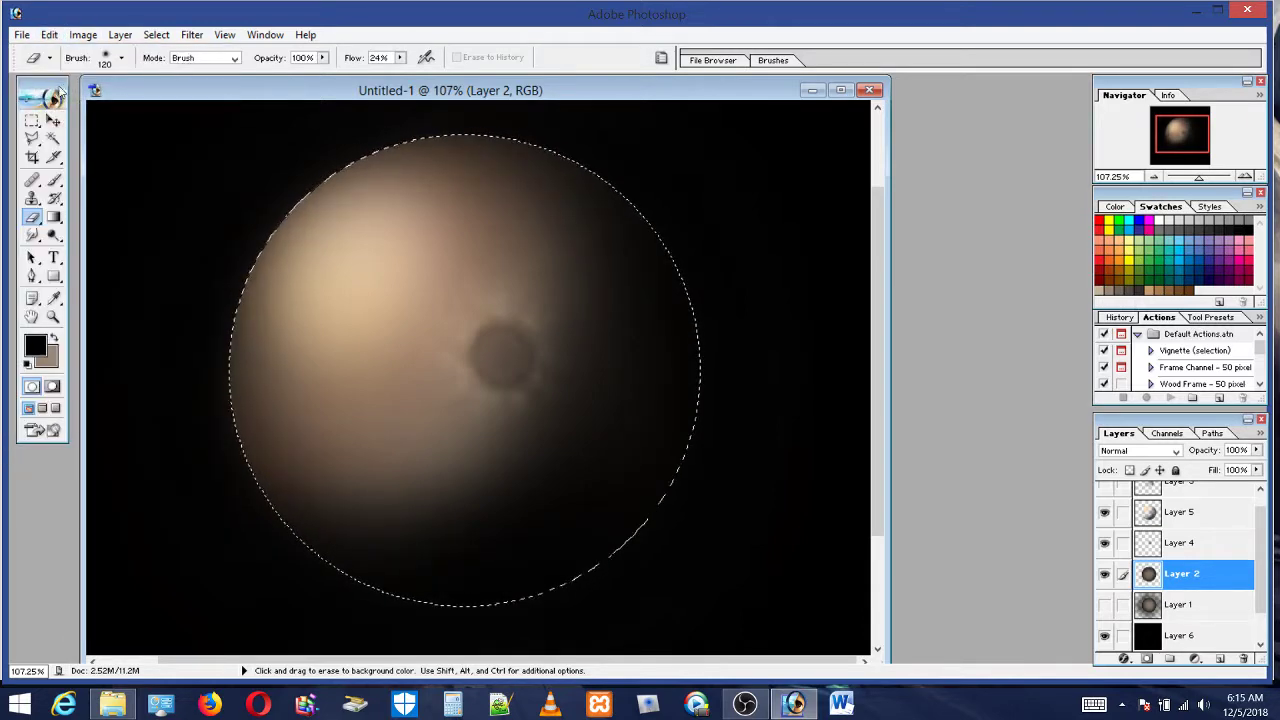
click(52, 36)
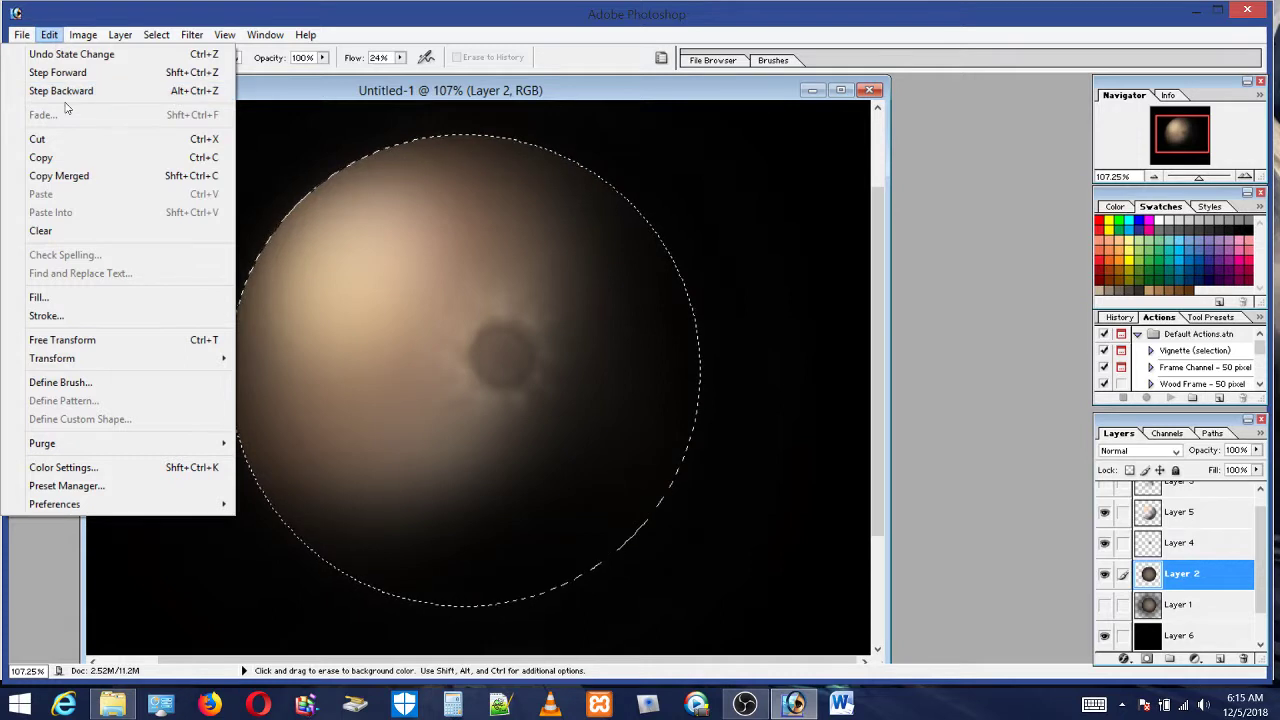
click(47, 45)
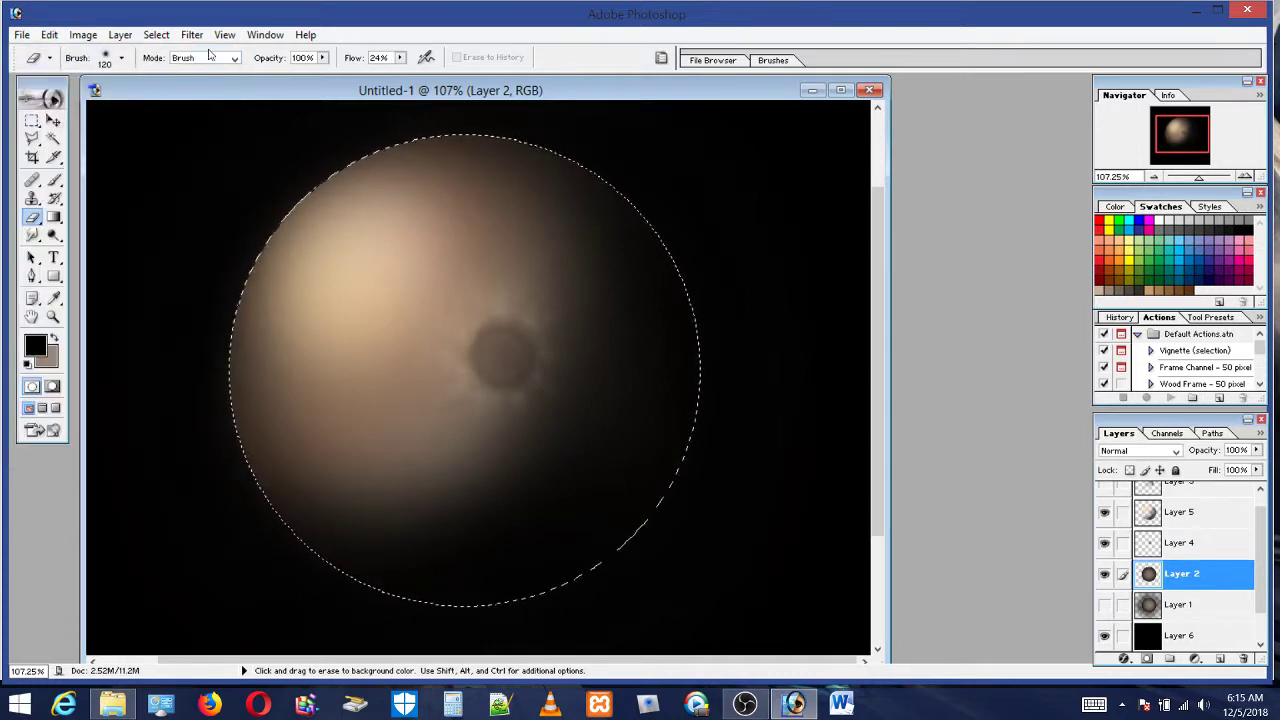
Invert and clear the selection, then reload the sphere's outline from Layer 2
click(157, 38)
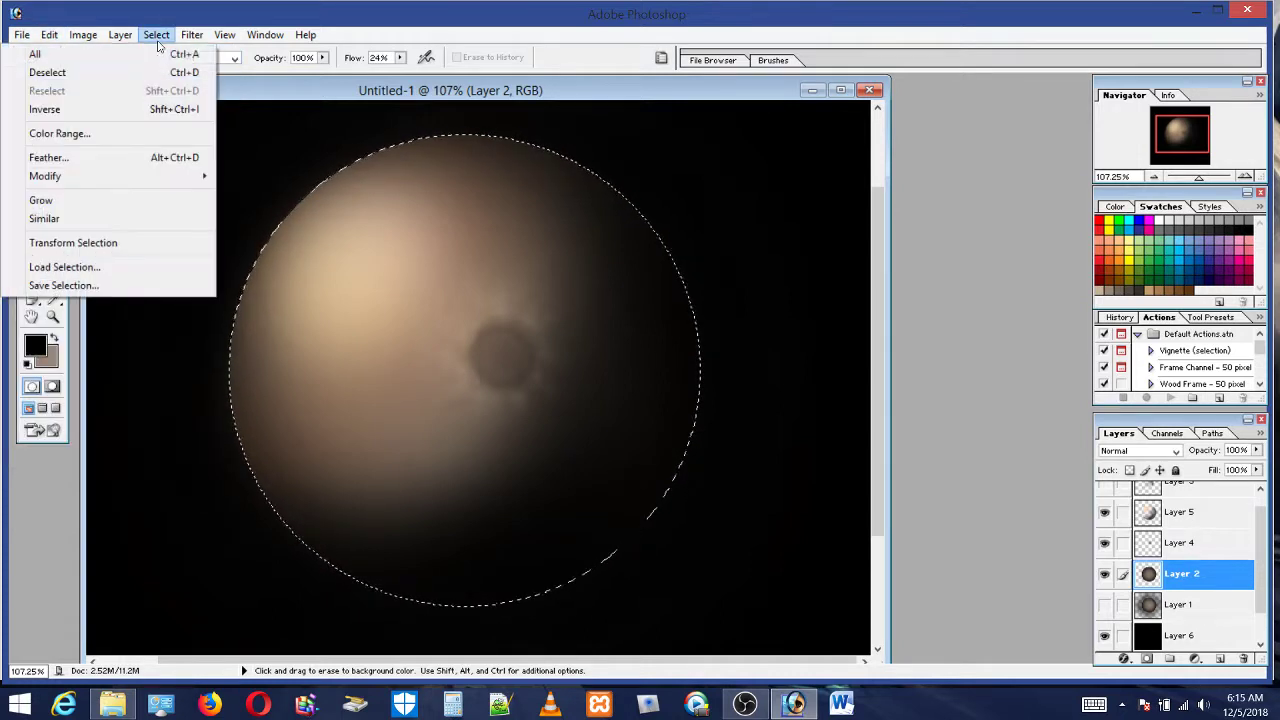
click(45, 109)
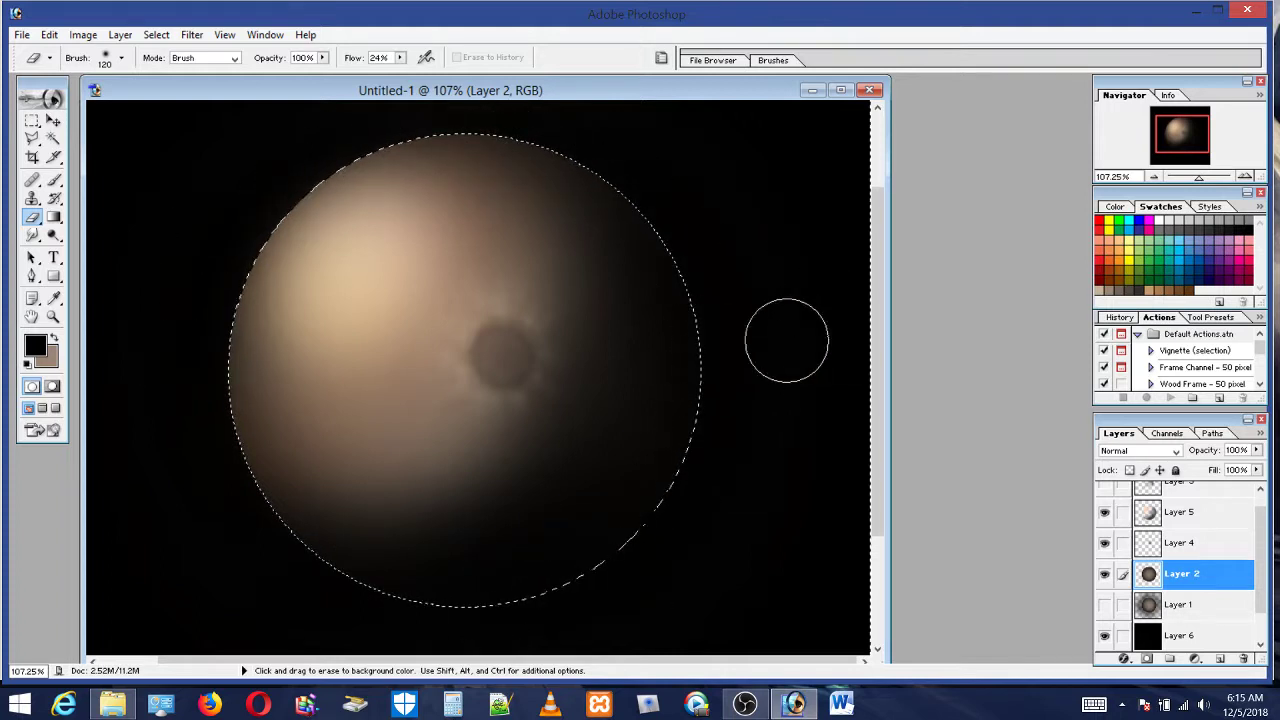
click(32, 121)
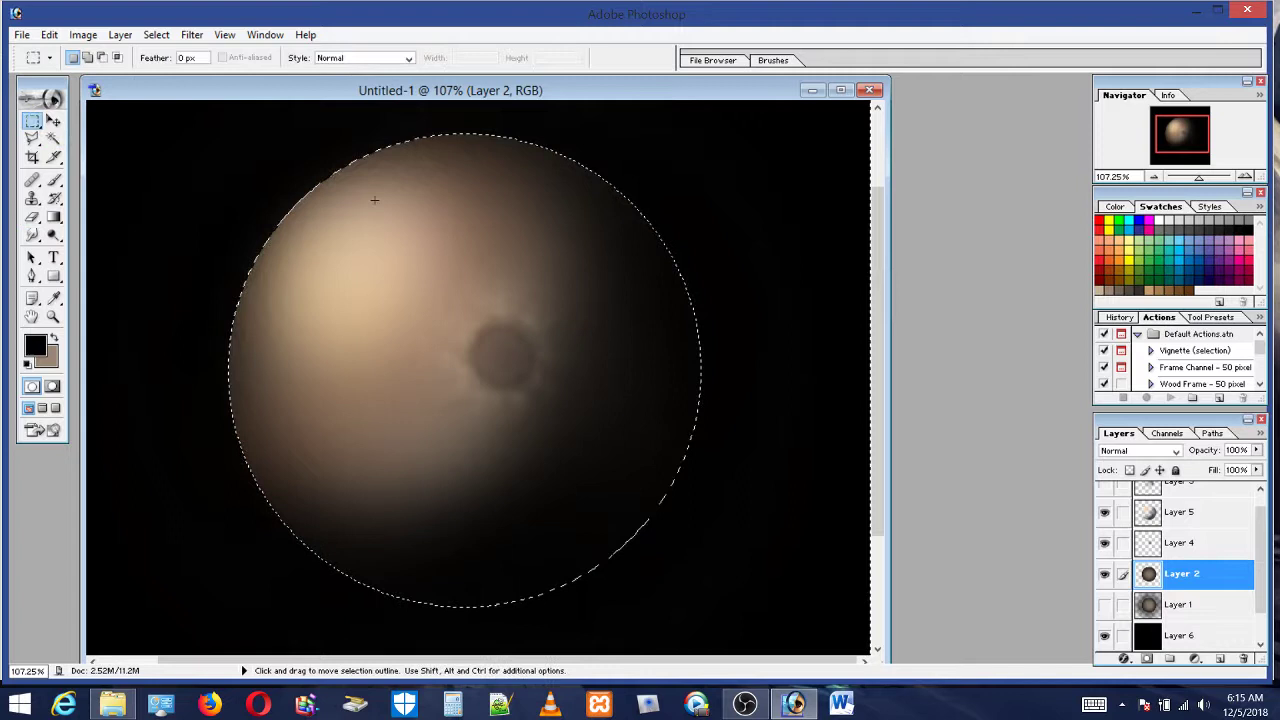
click(697, 194)
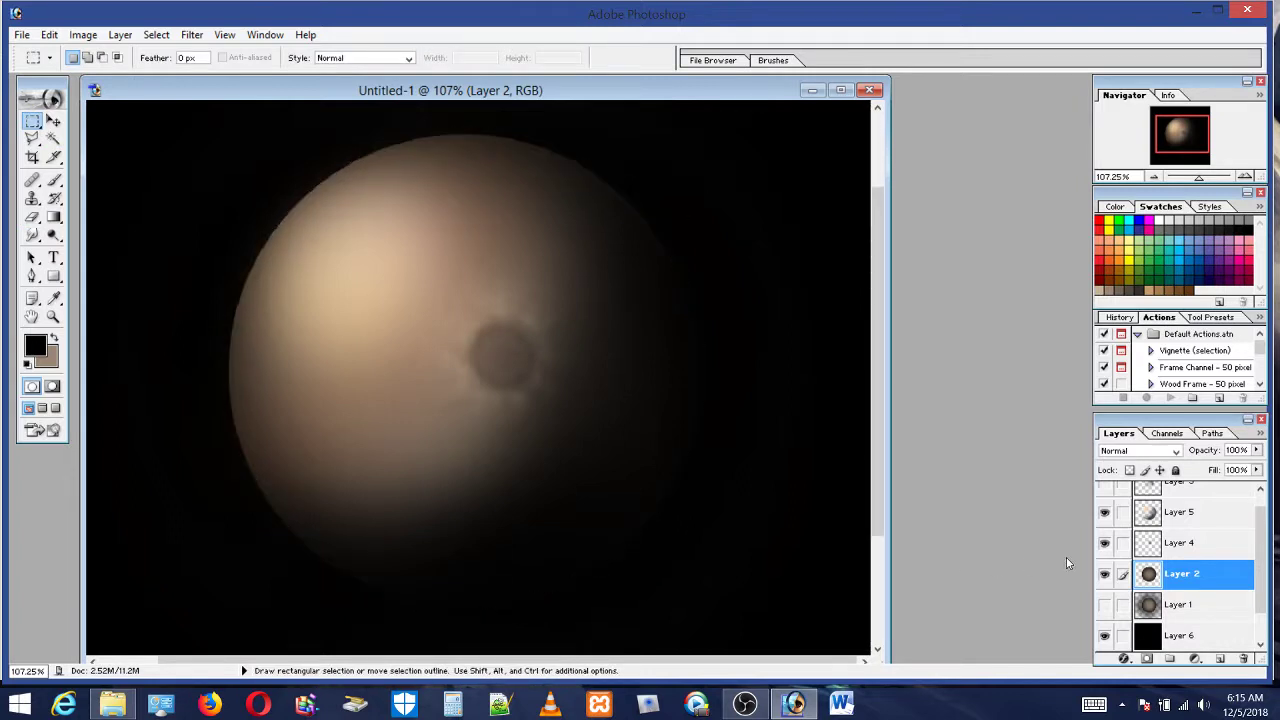
ctrl+click(1186, 577)
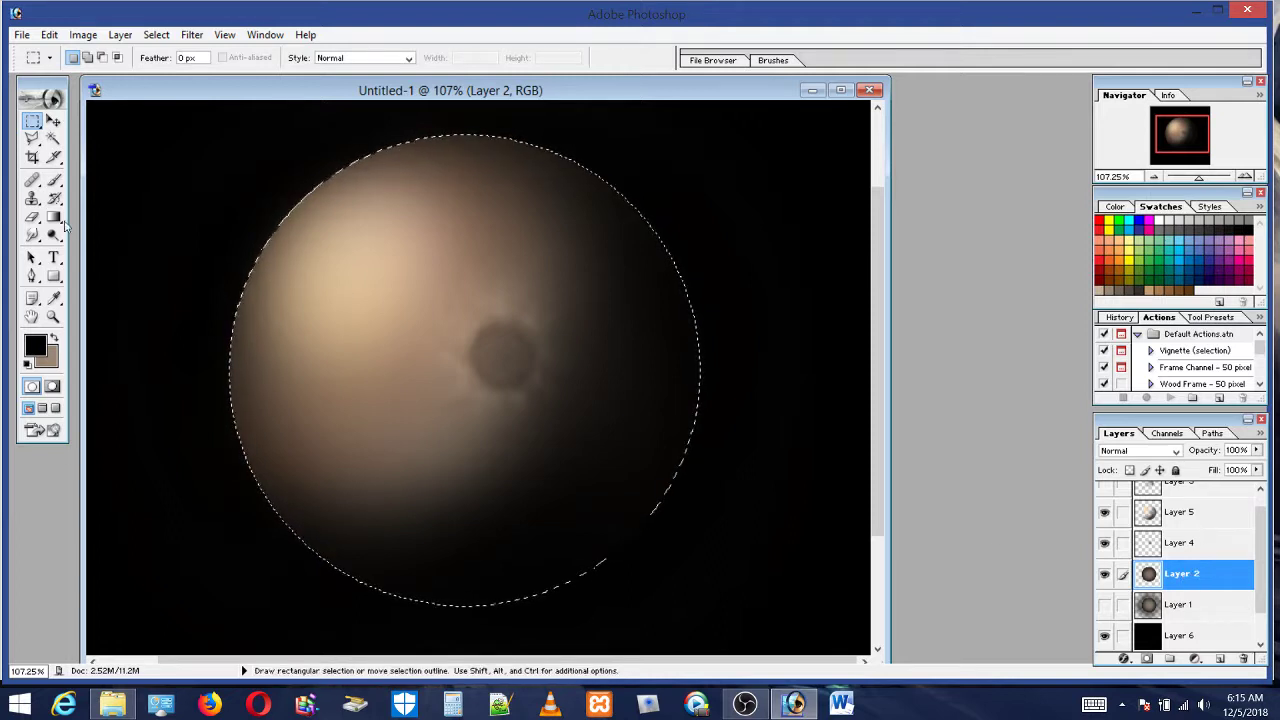
click(55, 181)
Shade the sphere's right and lower edges with soft black, trying orange and grey-brown swatches
mouse_move(655, 351)
mouse_down()
mouse_move(549, 580)
mouse_move(642, 368)
mouse_move(493, 578)
mouse_move(694, 418)
mouse_move(696, 512)
mouse_move(550, 611)
mouse_move(670, 471)
mouse_move(664, 308)
mouse_move(636, 190)
mouse_move(596, 164)
mouse_move(601, 200)
mouse_move(366, 176)
mouse_move(583, 156)
mouse_move(604, 287)
mouse_up()
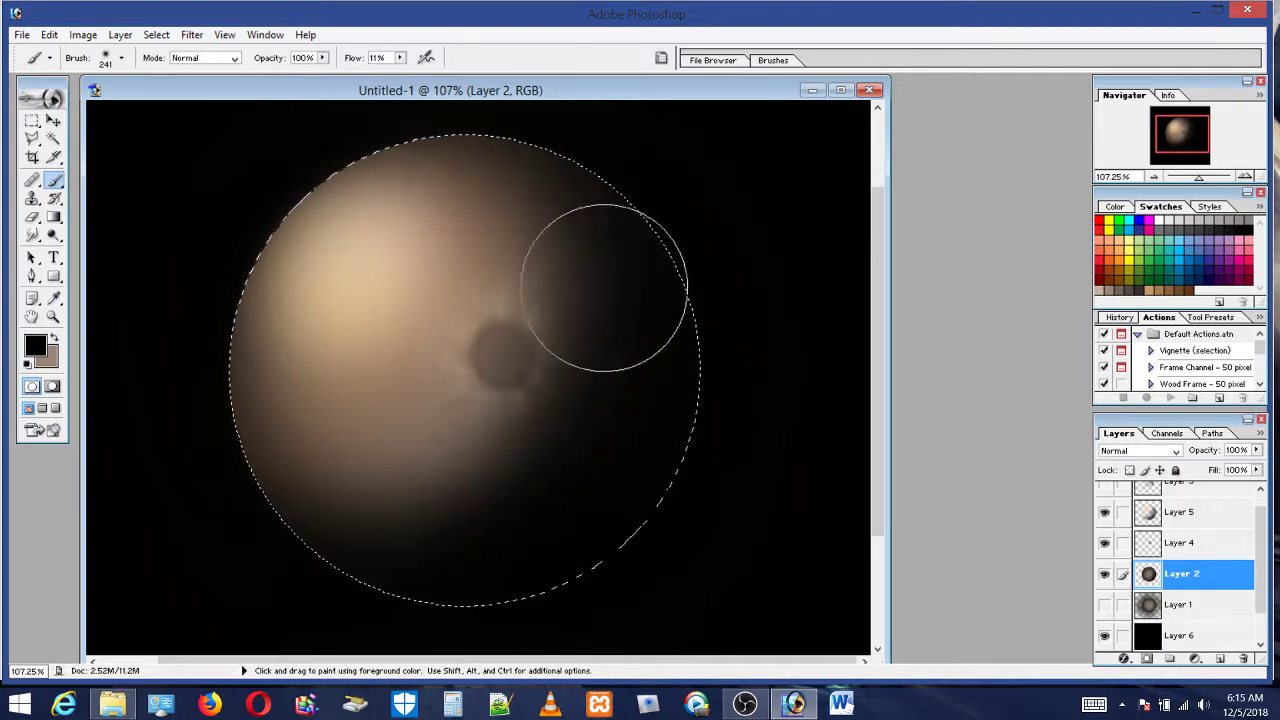
mouse_move(487, 520)
mouse_down()
mouse_move(343, 580)
mouse_move(352, 591)
mouse_move(512, 484)
mouse_move(586, 328)
mouse_move(578, 175)
mouse_move(557, 469)
mouse_move(383, 620)
mouse_move(413, 644)
mouse_move(357, 458)
mouse_up()
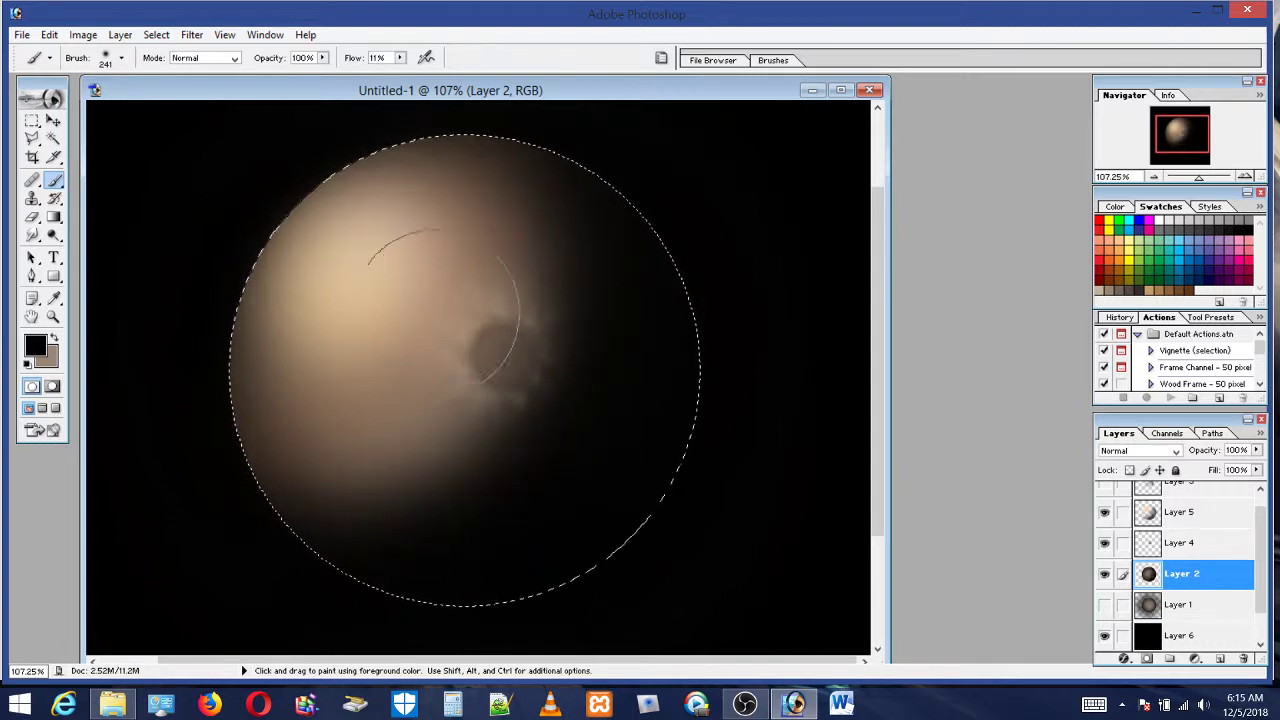
click(1112, 257)
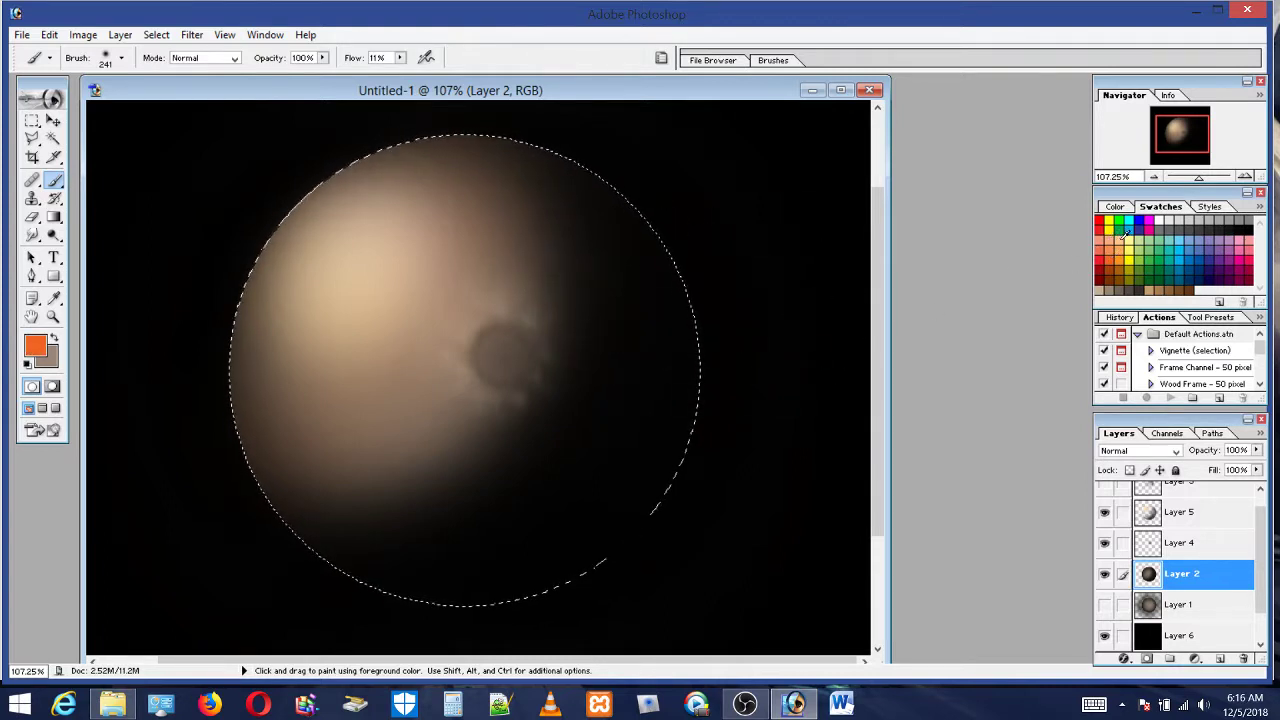
click(1120, 287)
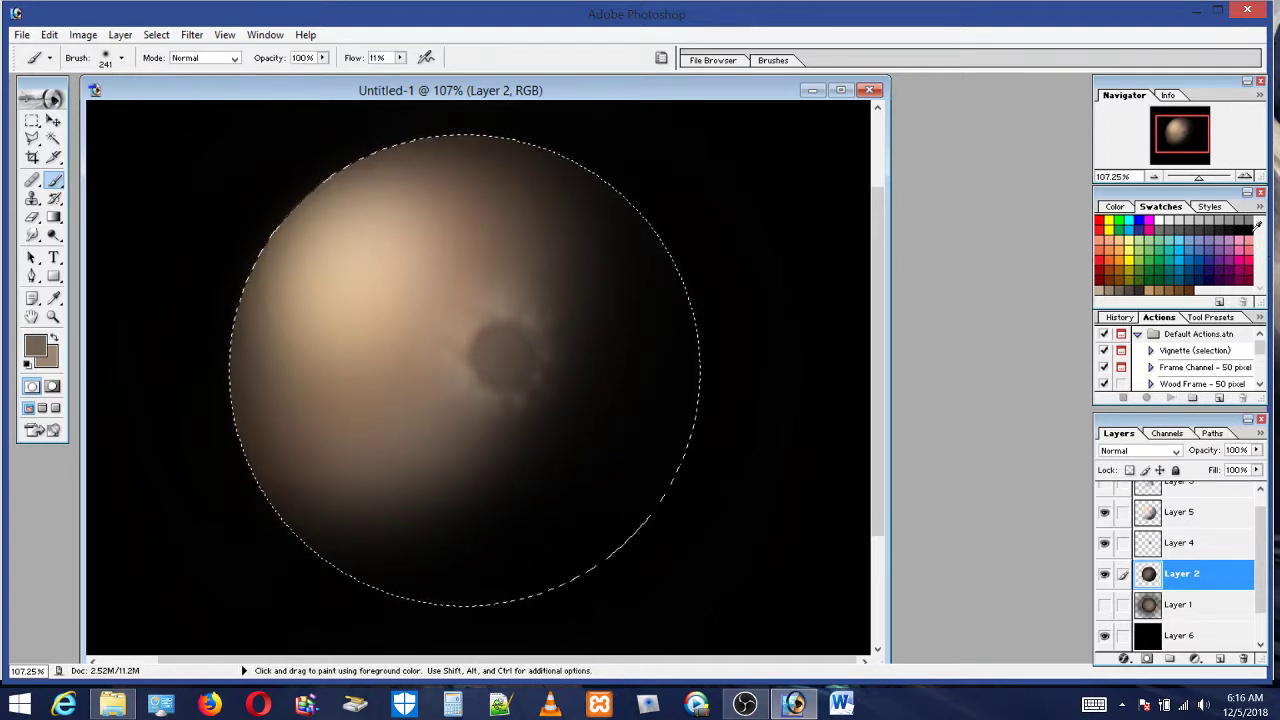
key(x)
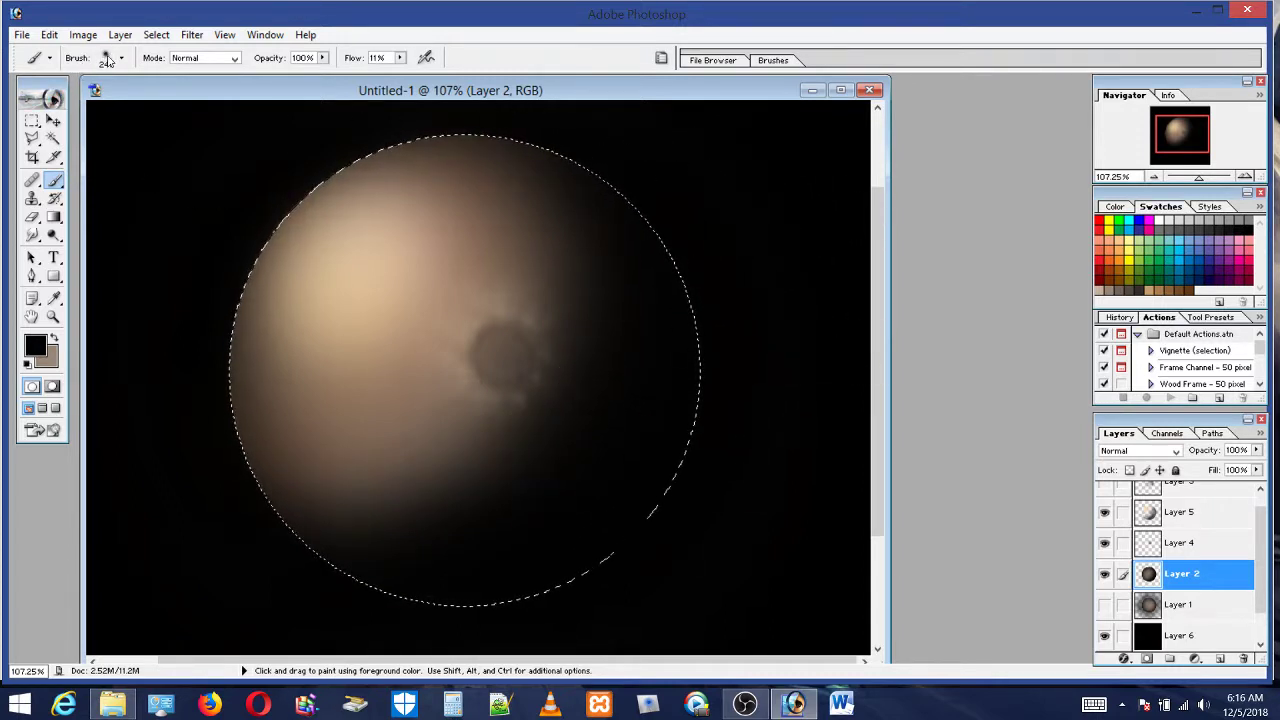
Shrink the brush to 21 px and paint the crater spot black, extending it up-right
click(121, 58)
click(72, 101)
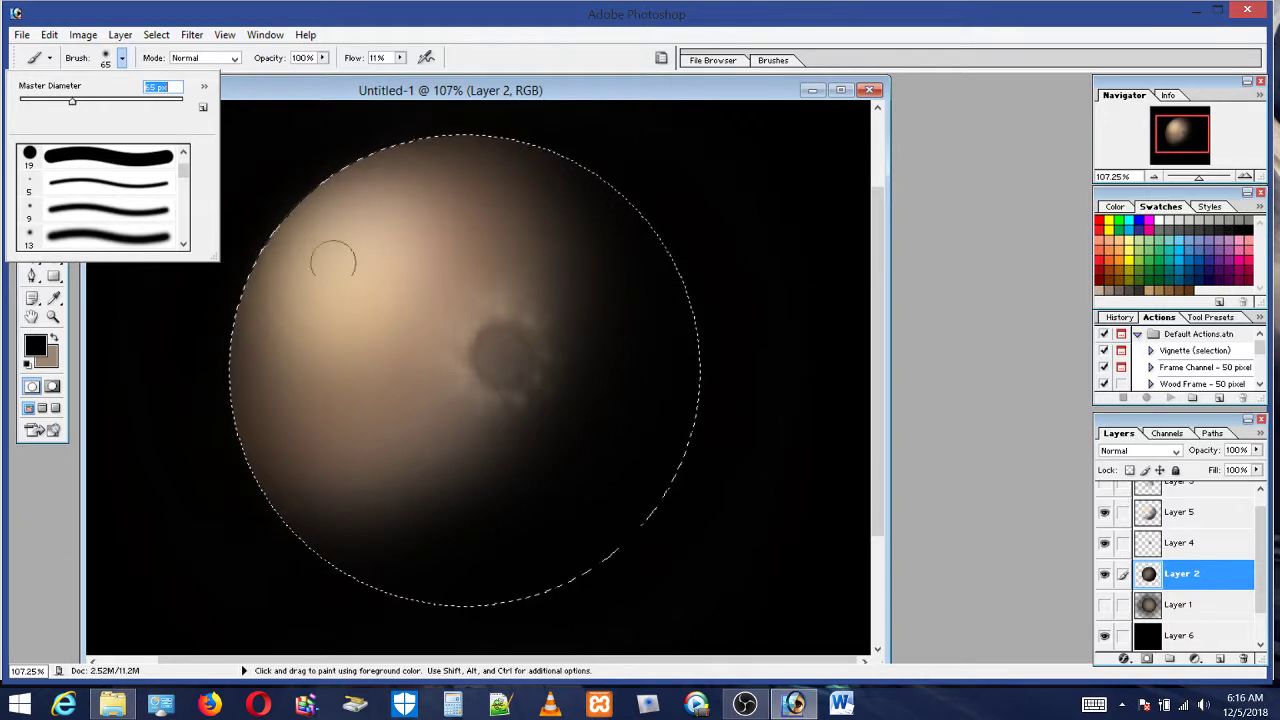
click(496, 352)
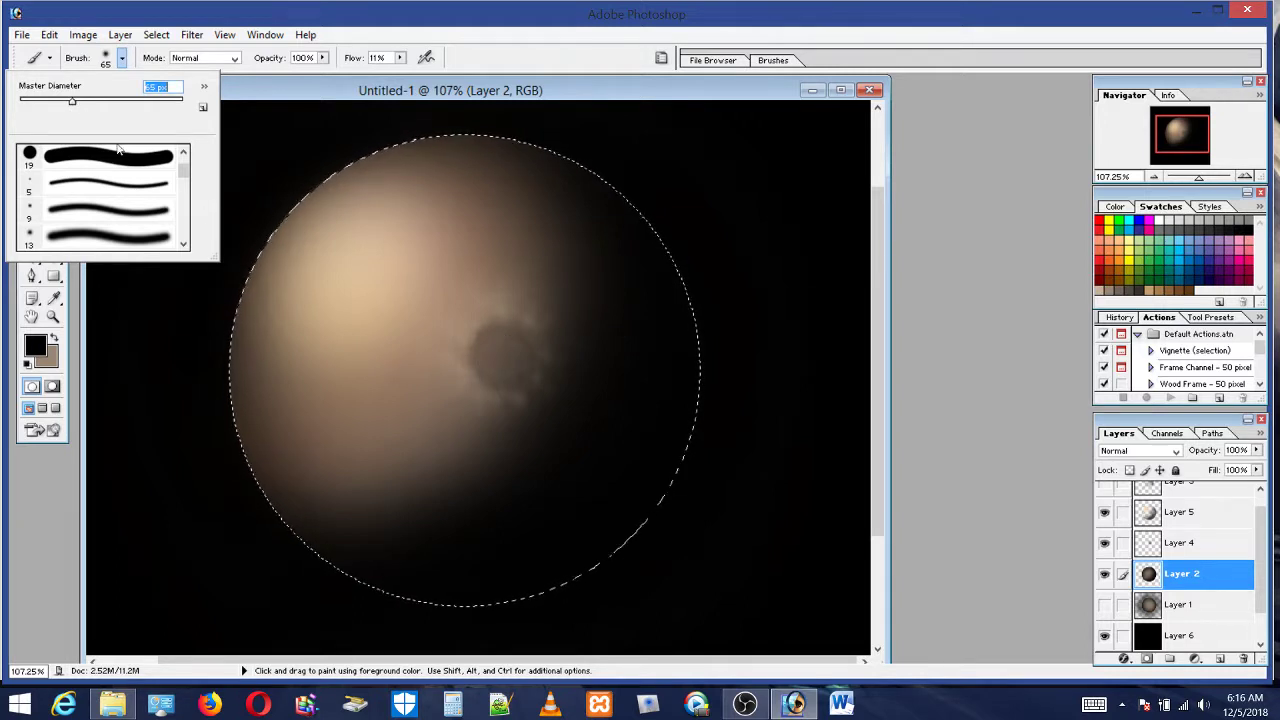
click(37, 101)
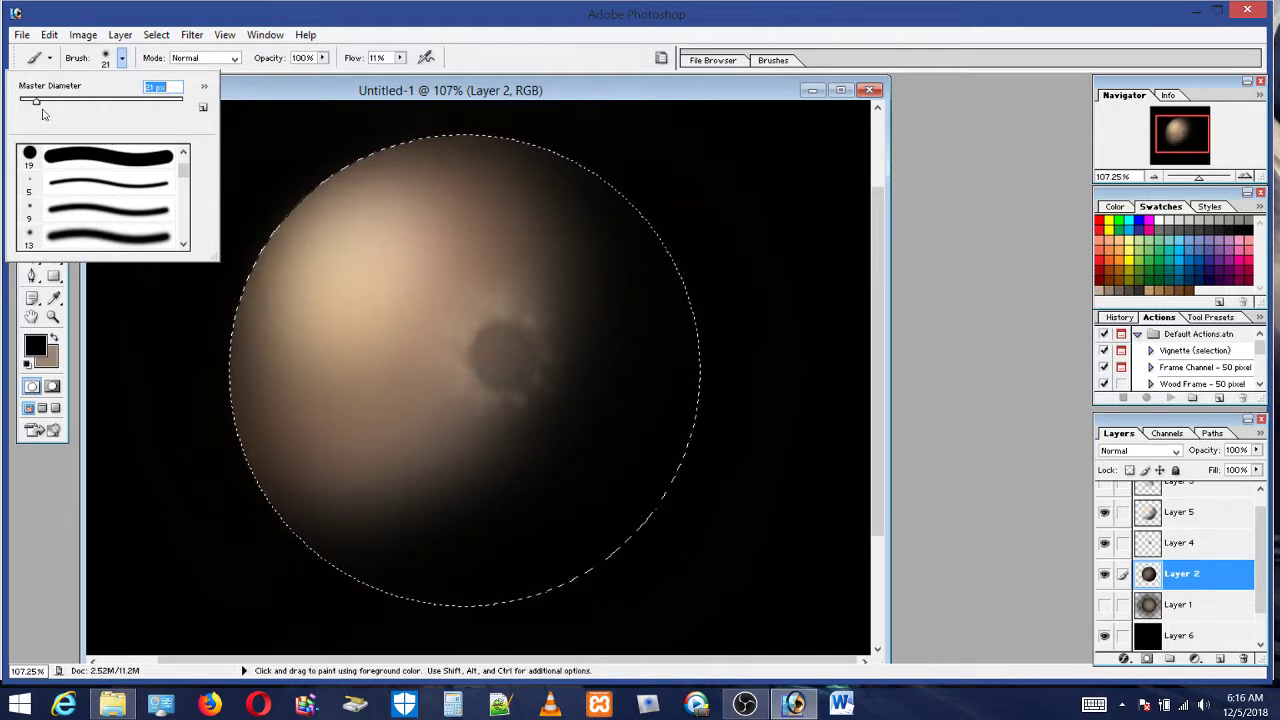
click(500, 331)
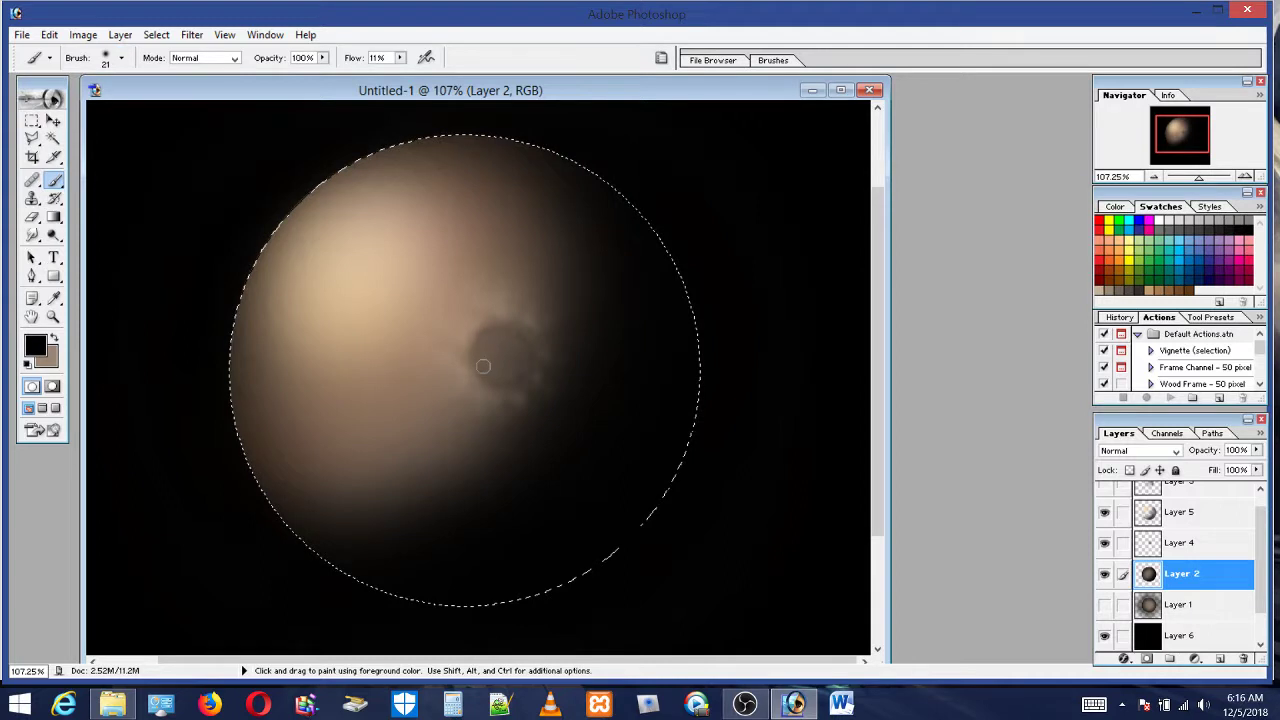
drag(492, 330, 545, 362)
Switch to Layer 5 and set the brush to 19% flow and 57 px
click(1186, 541)
click(1178, 512)
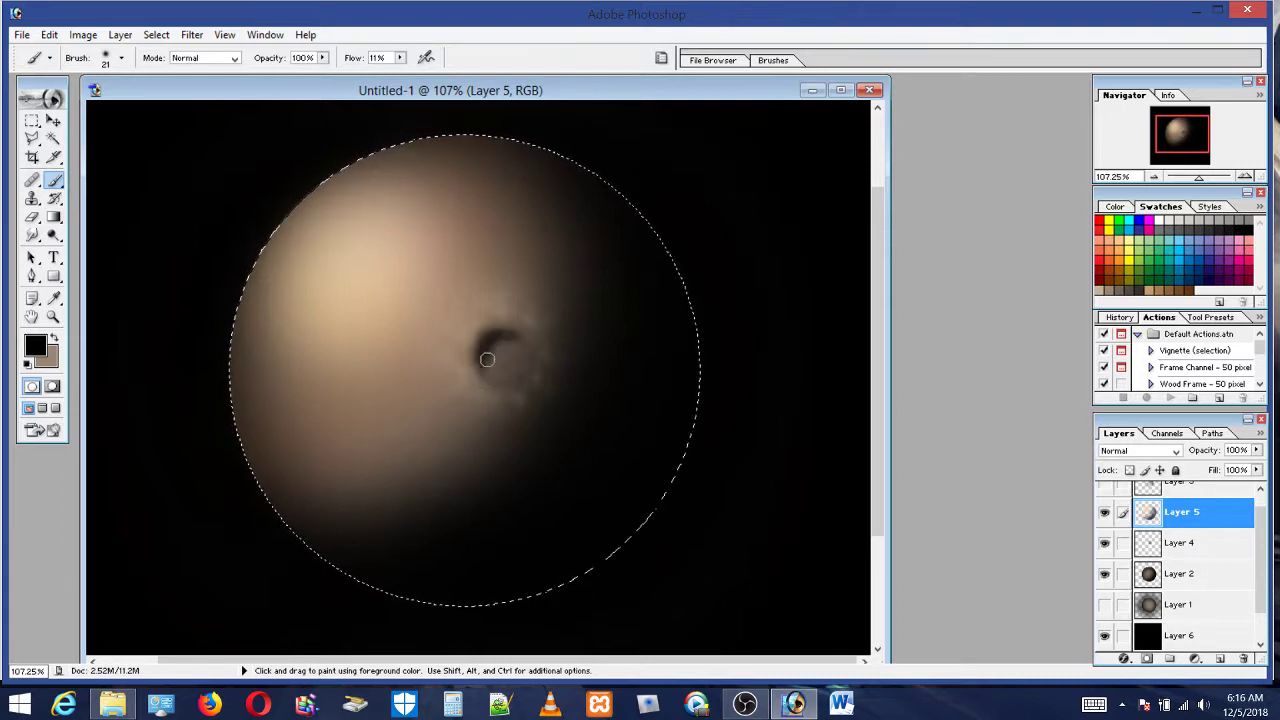
click(106, 58)
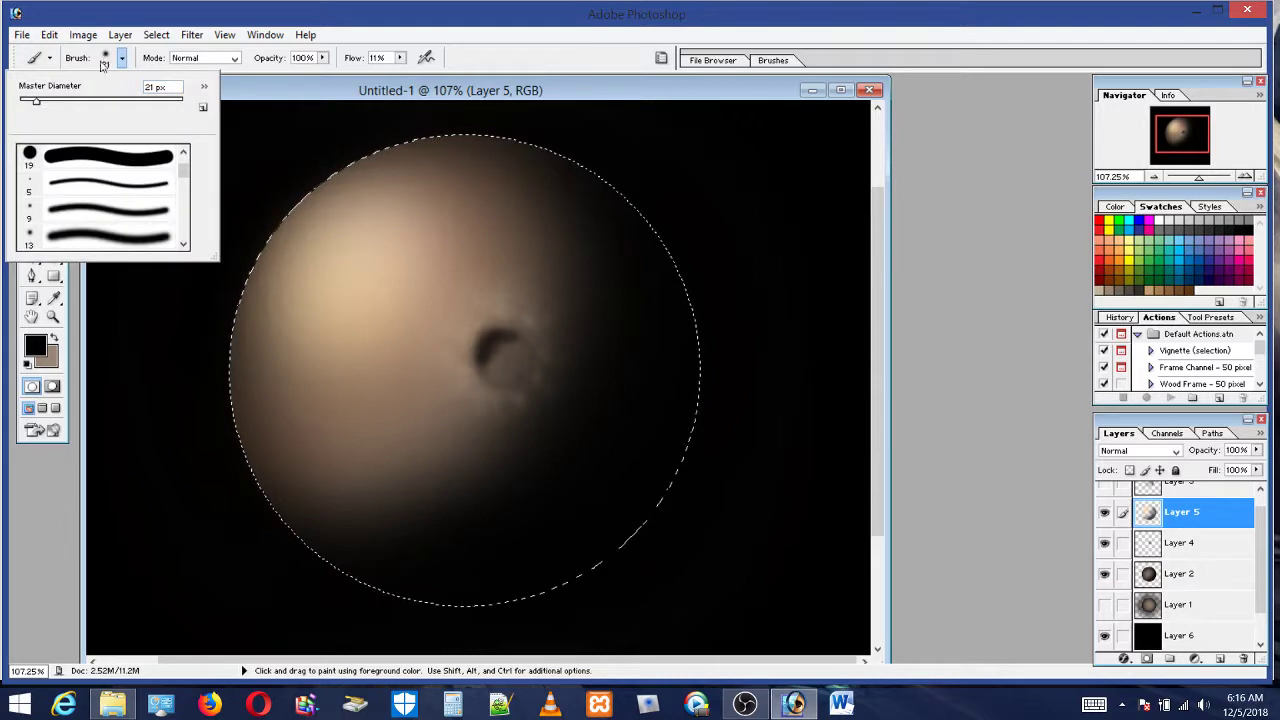
click(400, 58)
drag(402, 77, 408, 78)
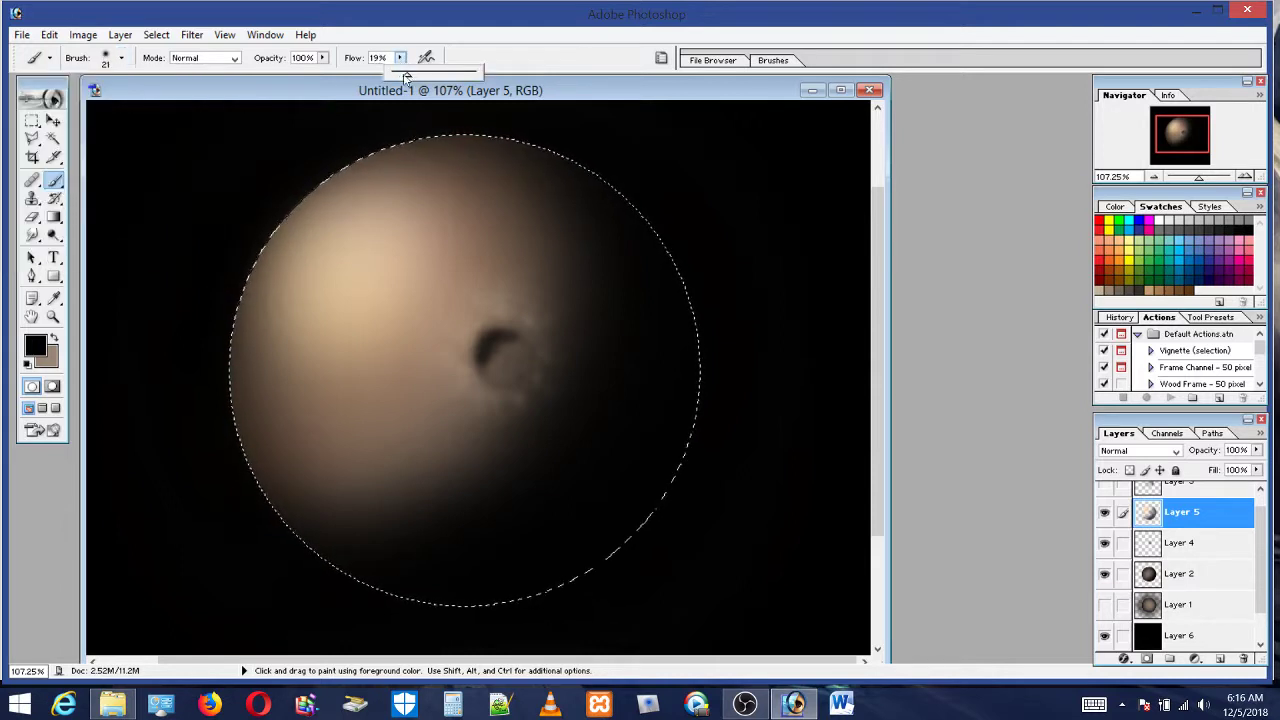
click(113, 60)
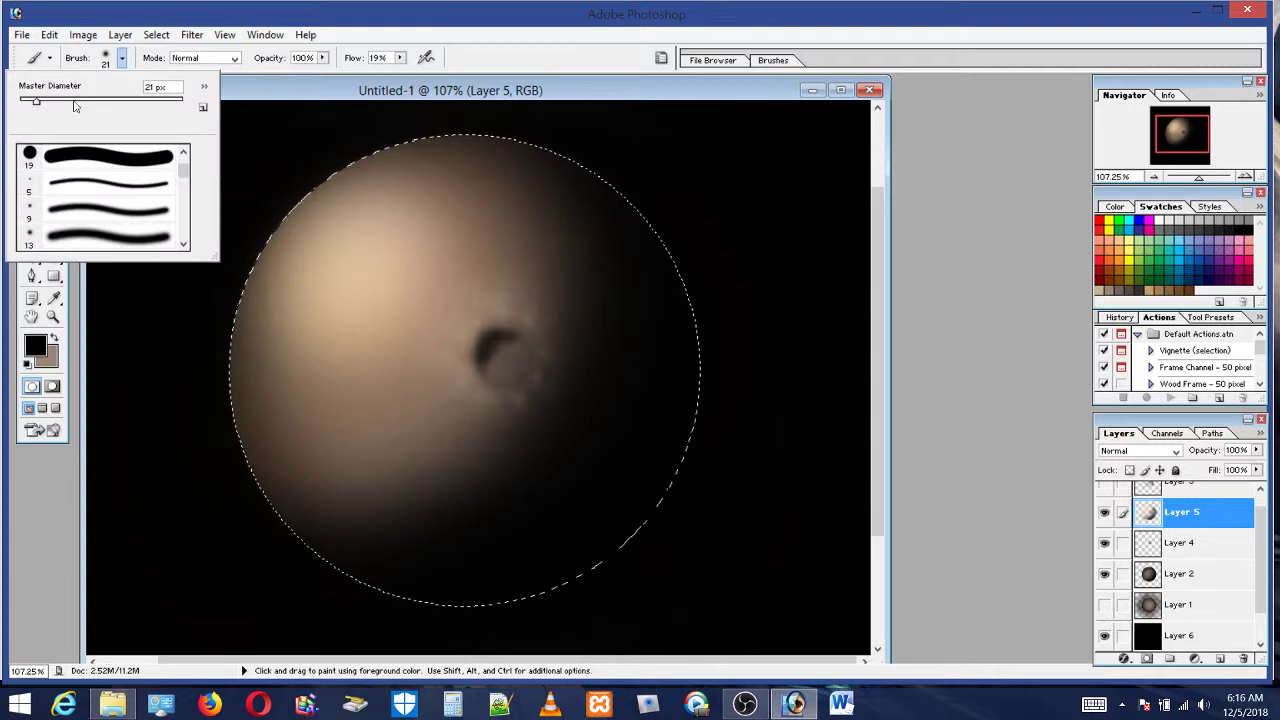
click(66, 101)
click(489, 346)
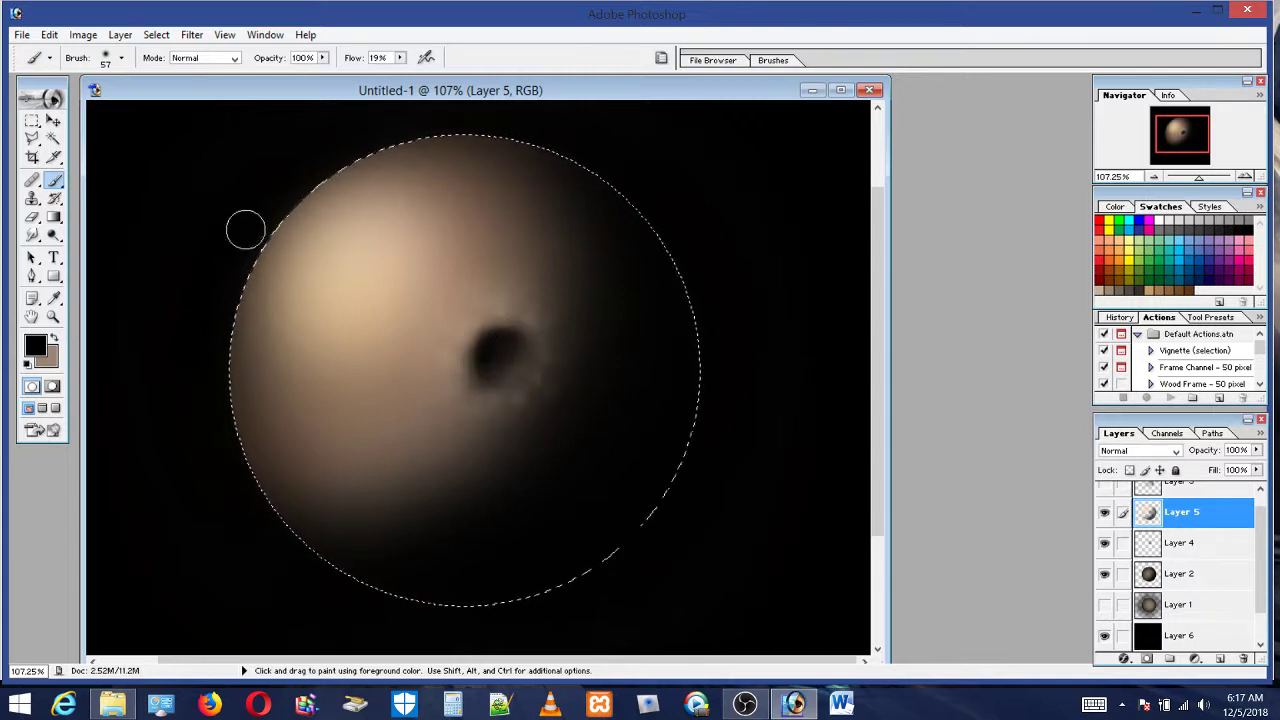
Brighten the sphere's upper-left edge with a tan brown stroke
click(1114, 289)
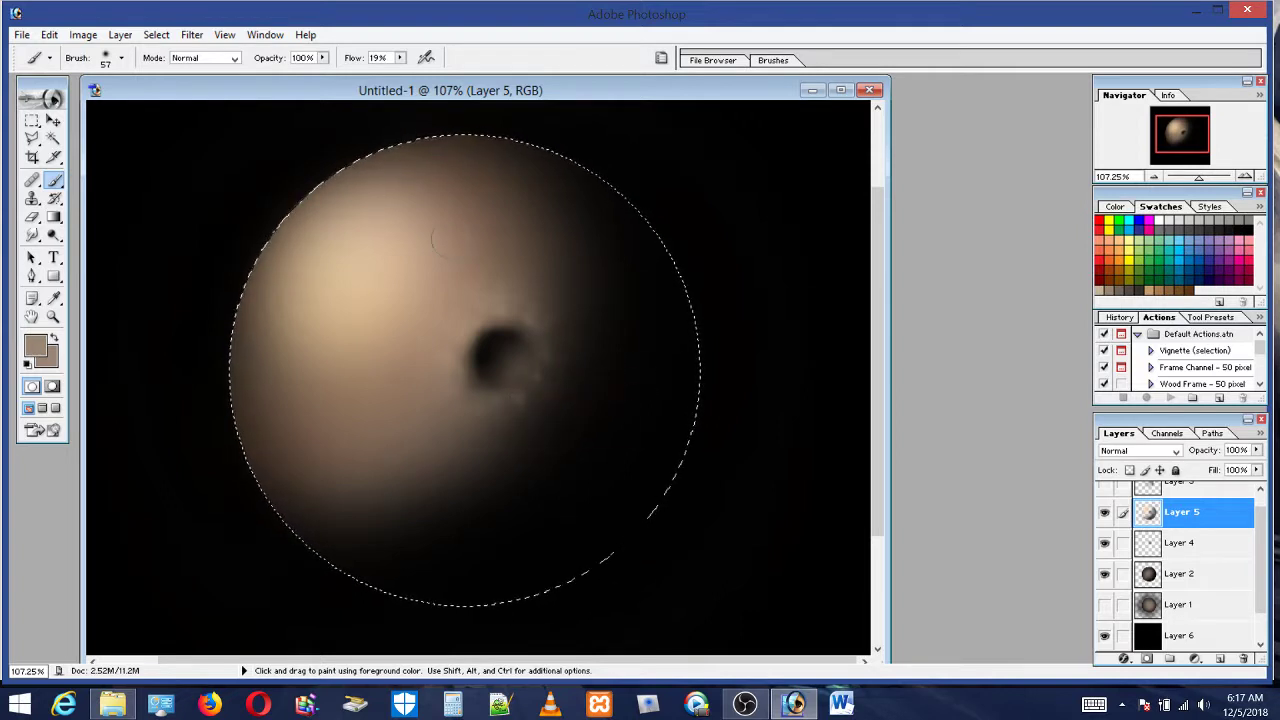
mouse_move(320, 327)
mouse_down()
mouse_move(290, 250)
mouse_move(320, 190)
mouse_move(361, 162)
mouse_up()
click(33, 217)
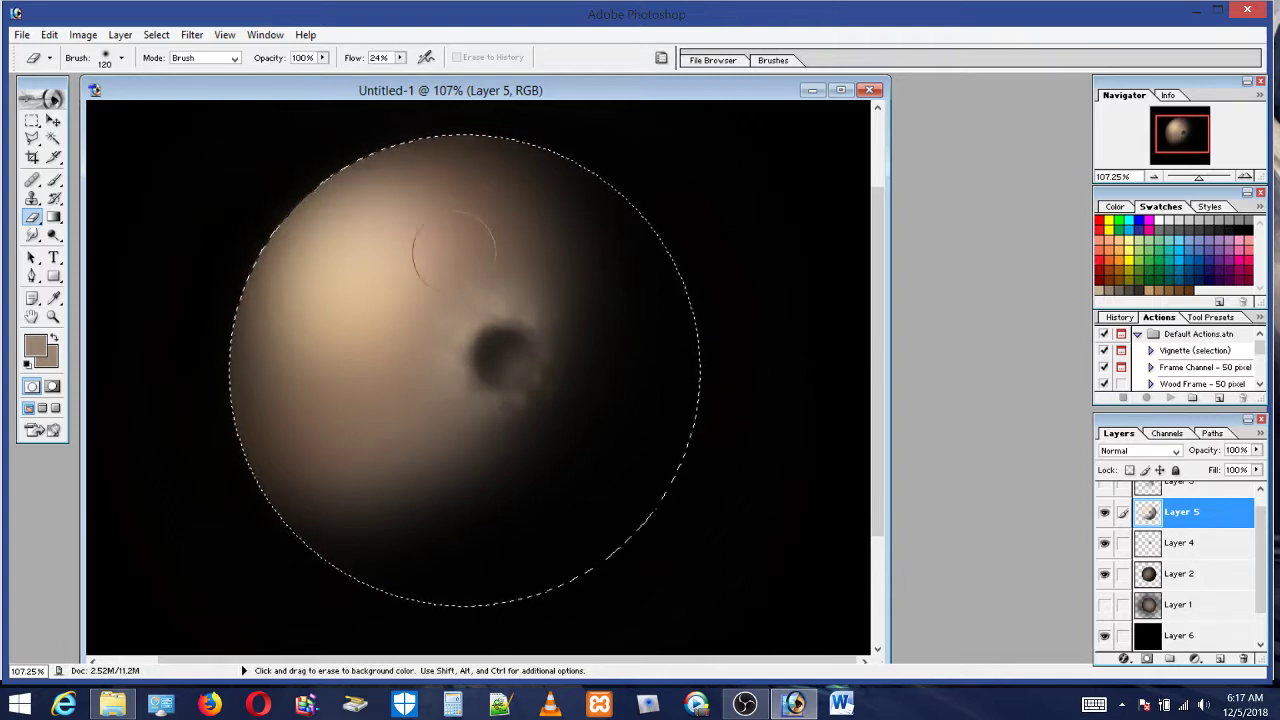
Make the eraser much smaller, reset the foreground to black, and lower eraser flow to 9%
click(121, 58)
drag(81, 106, 56, 104)
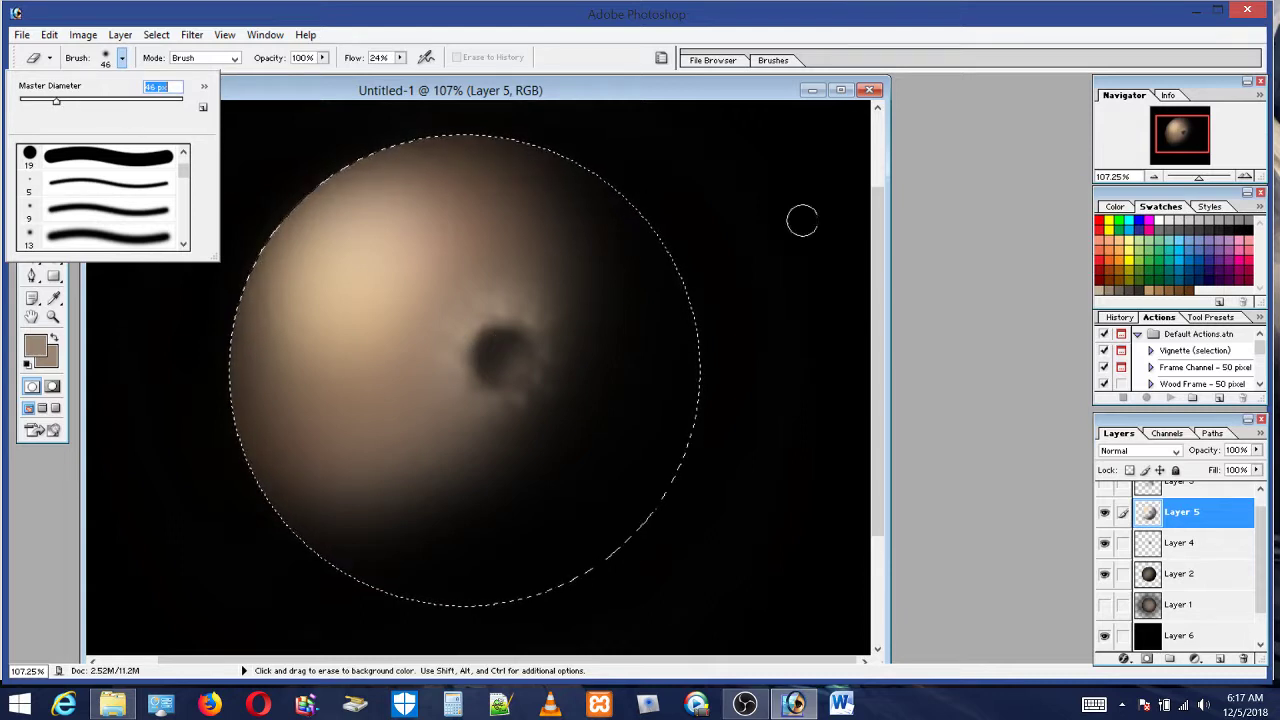
click(1246, 221)
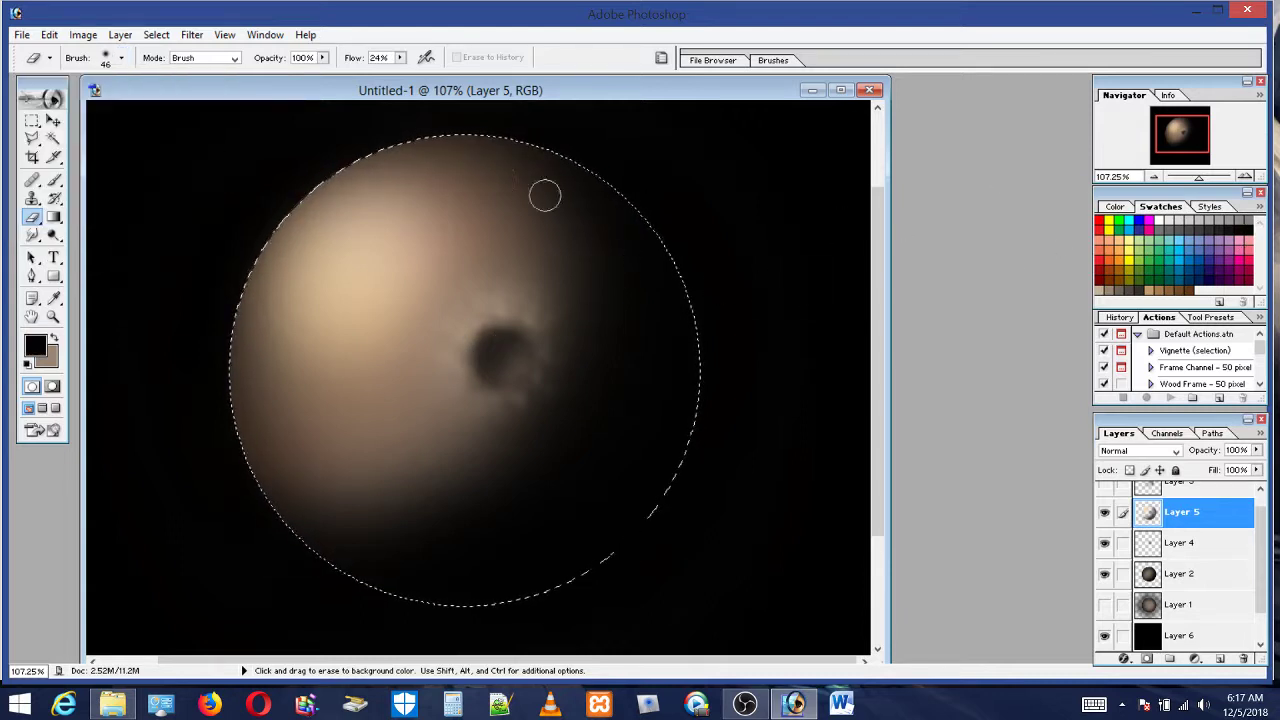
click(400, 57)
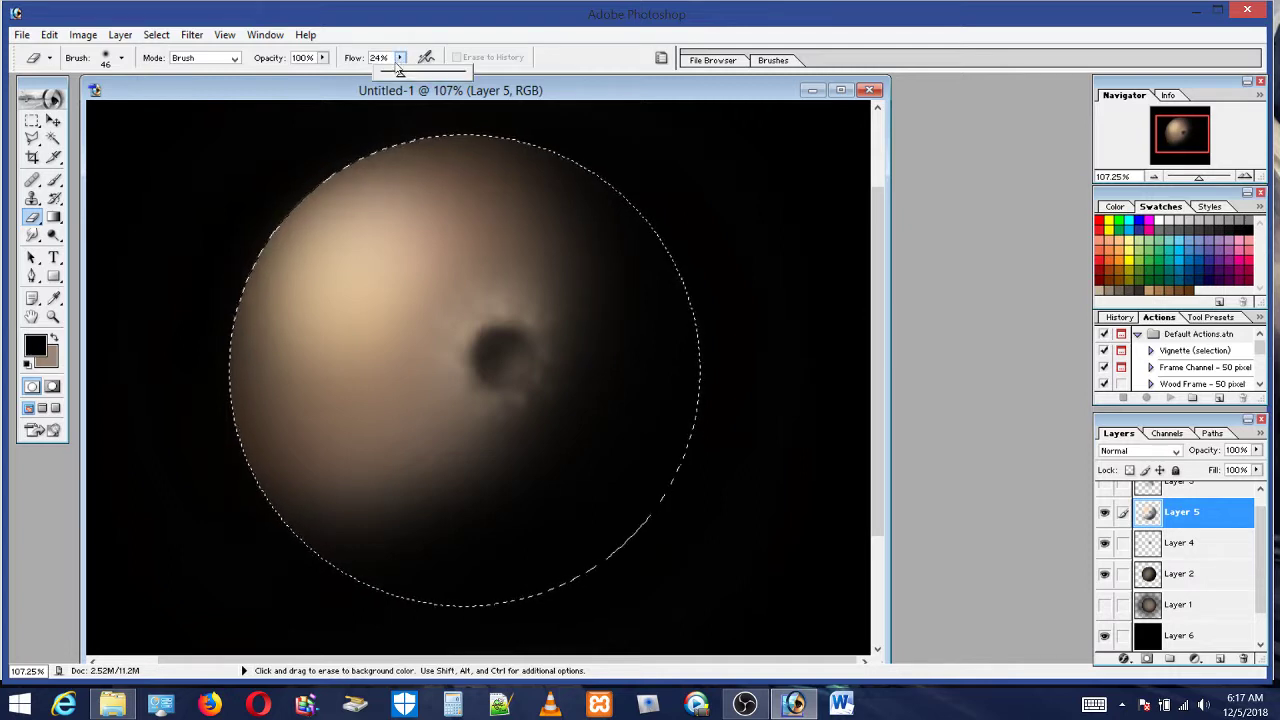
drag(390, 77, 385, 76)
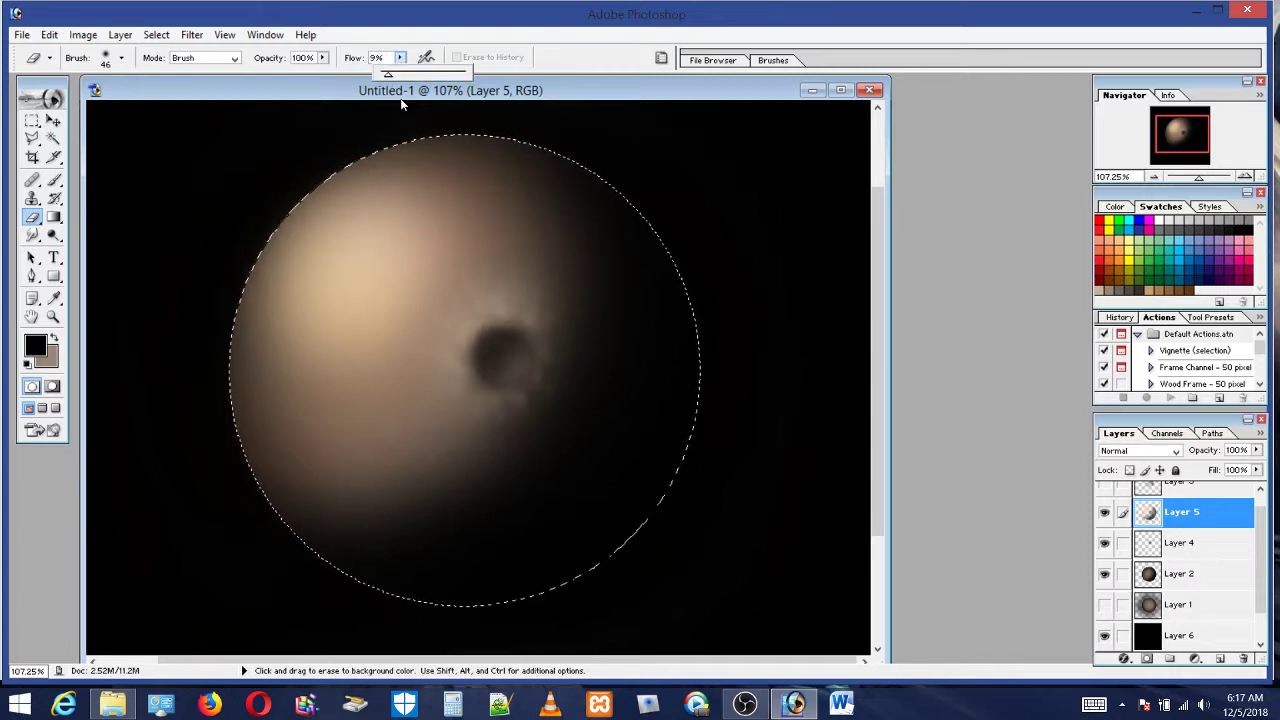
click(502, 341)
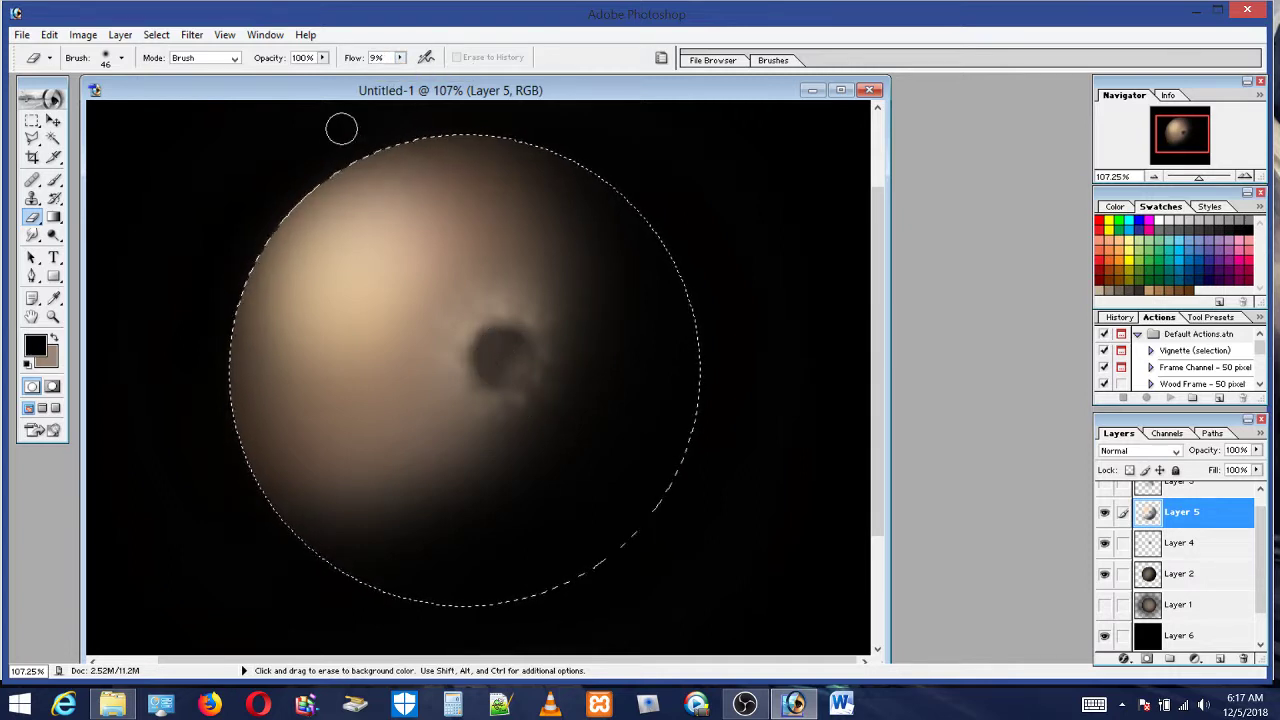
Undo the last eraser stroke and return to the Brush tool
click(48, 36)
click(55, 54)
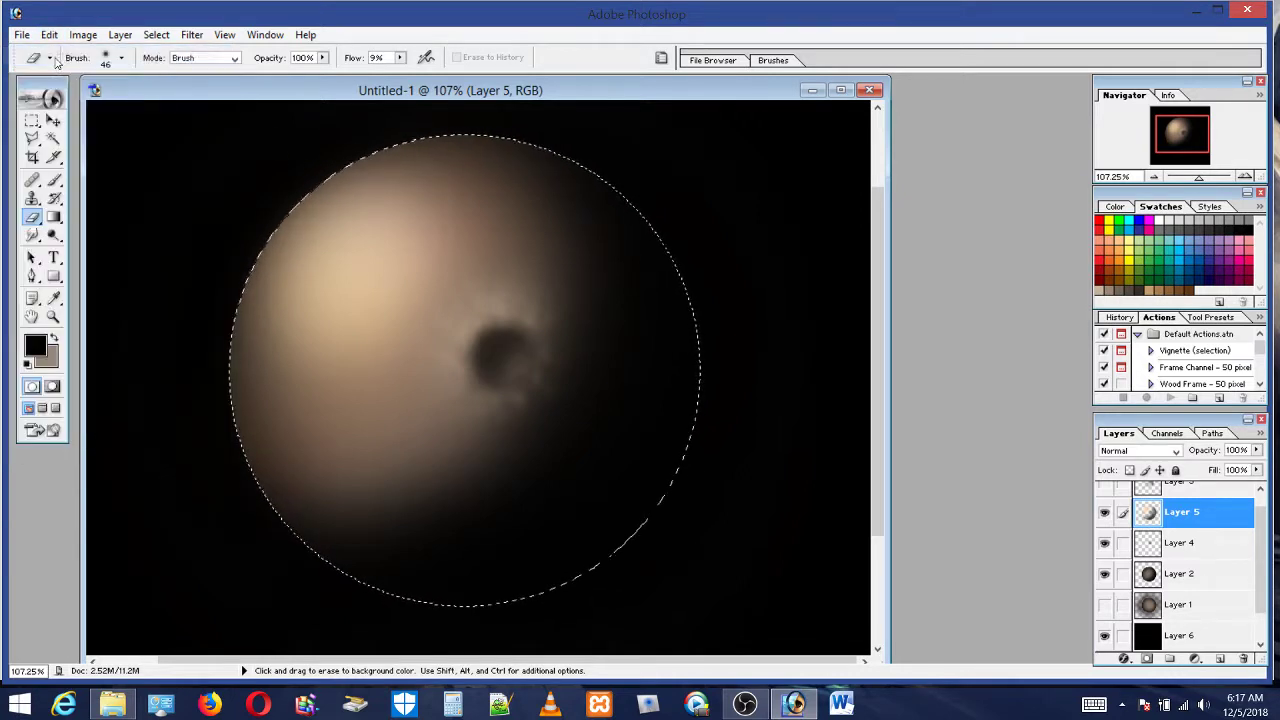
click(54, 180)
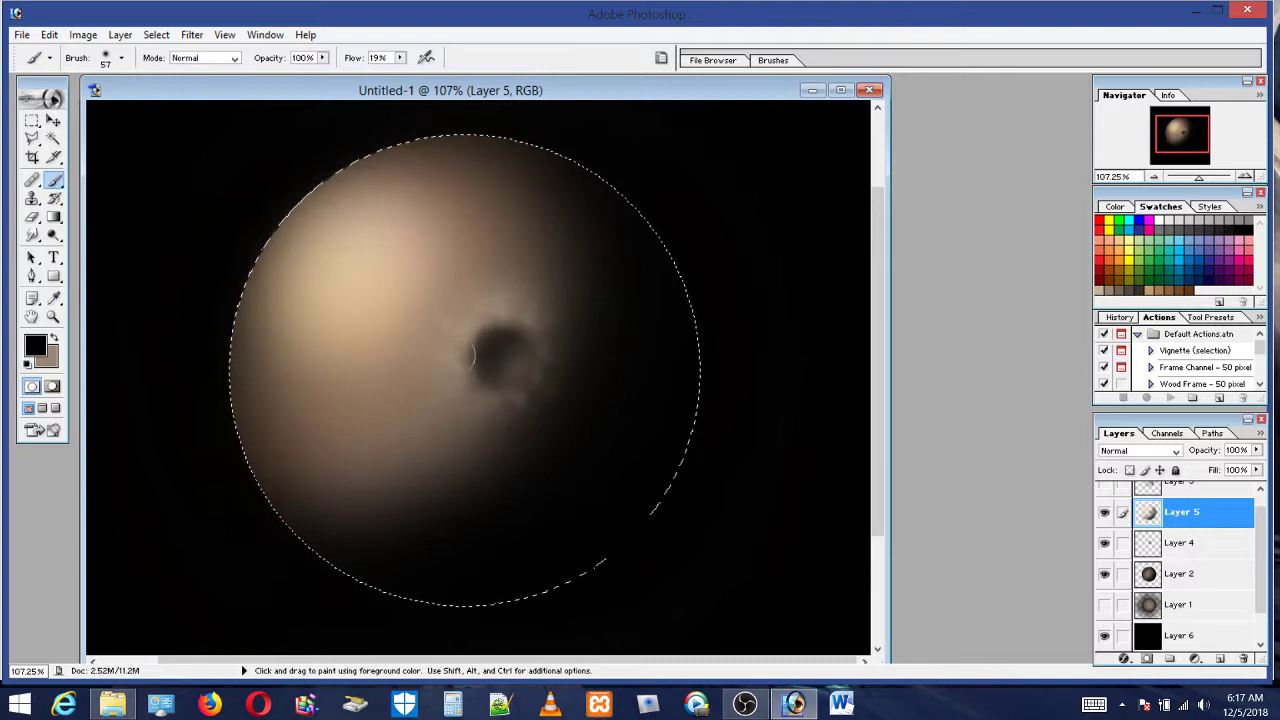
Paint the crater deeper and larger with a 30 px brush, then sample its dark brown
click(121, 58)
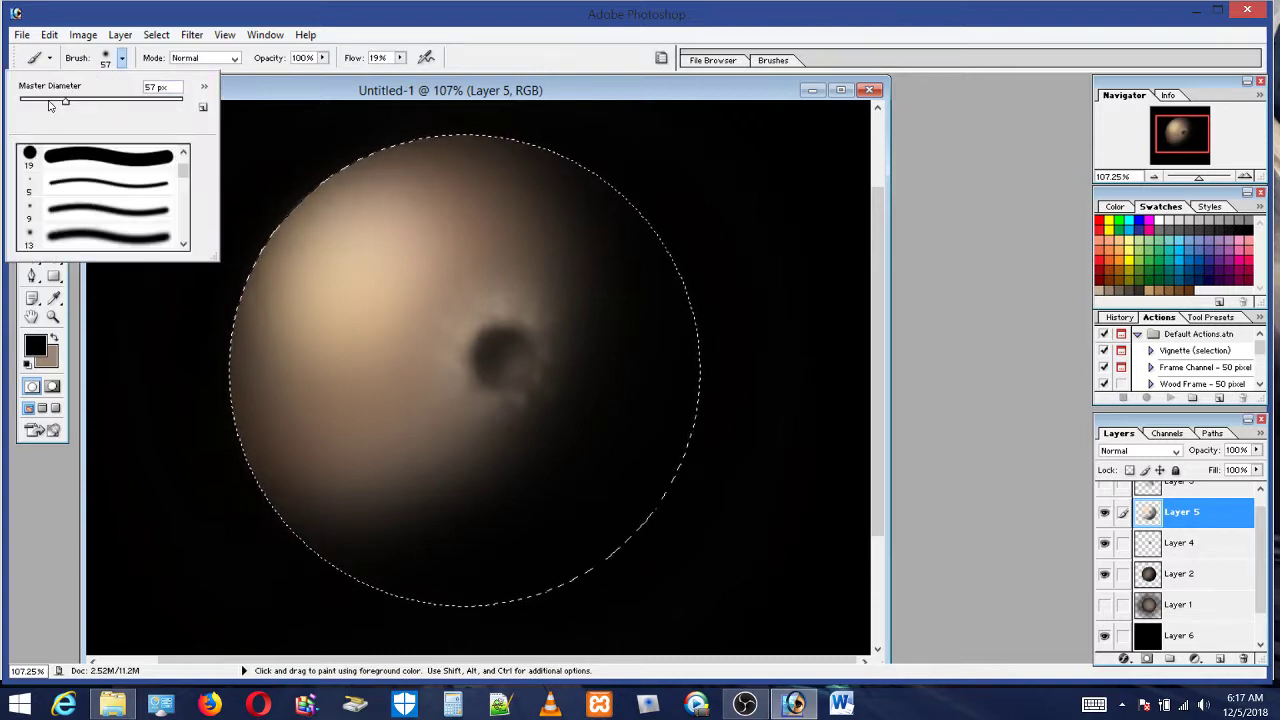
drag(50, 105, 43, 102)
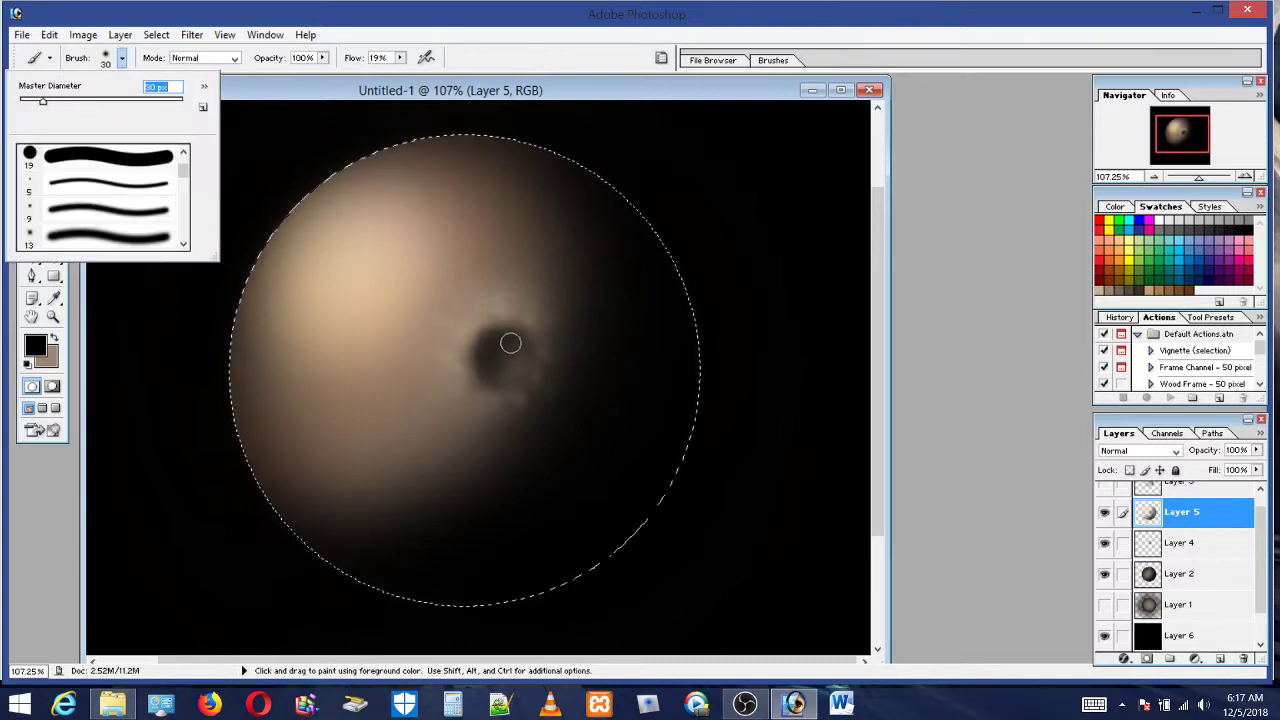
key(Return)
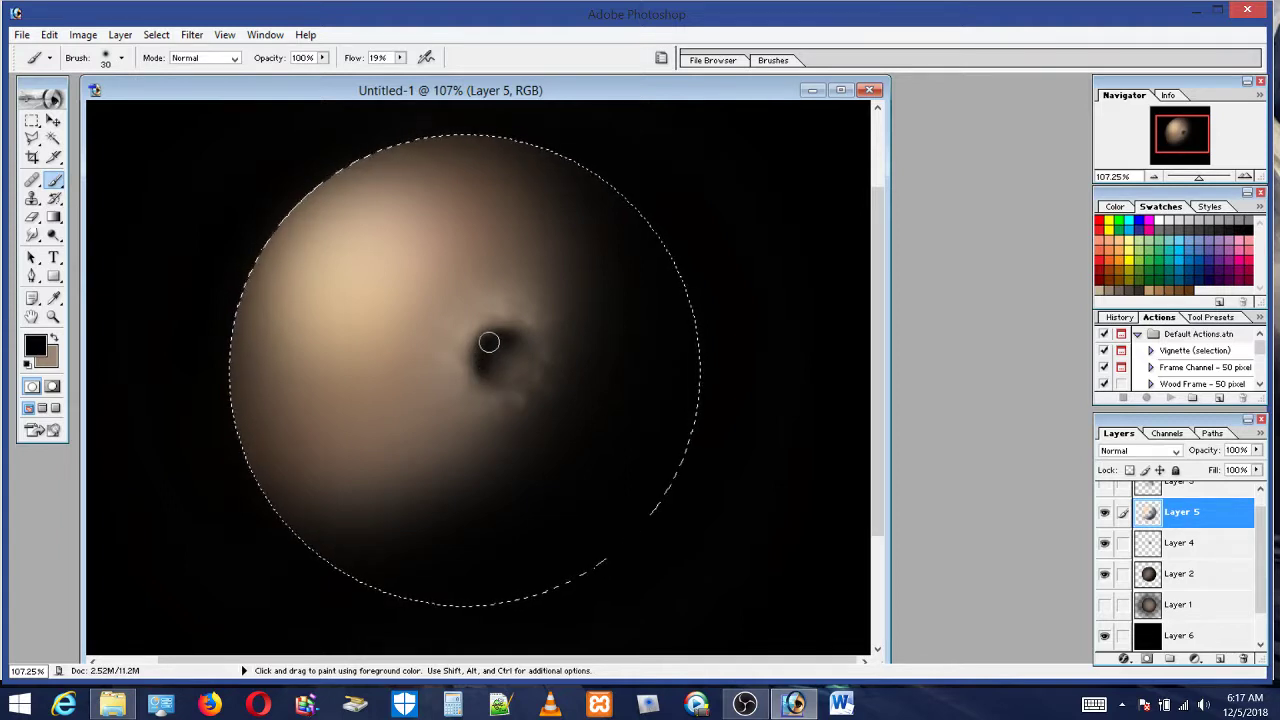
drag(493, 342, 492, 379)
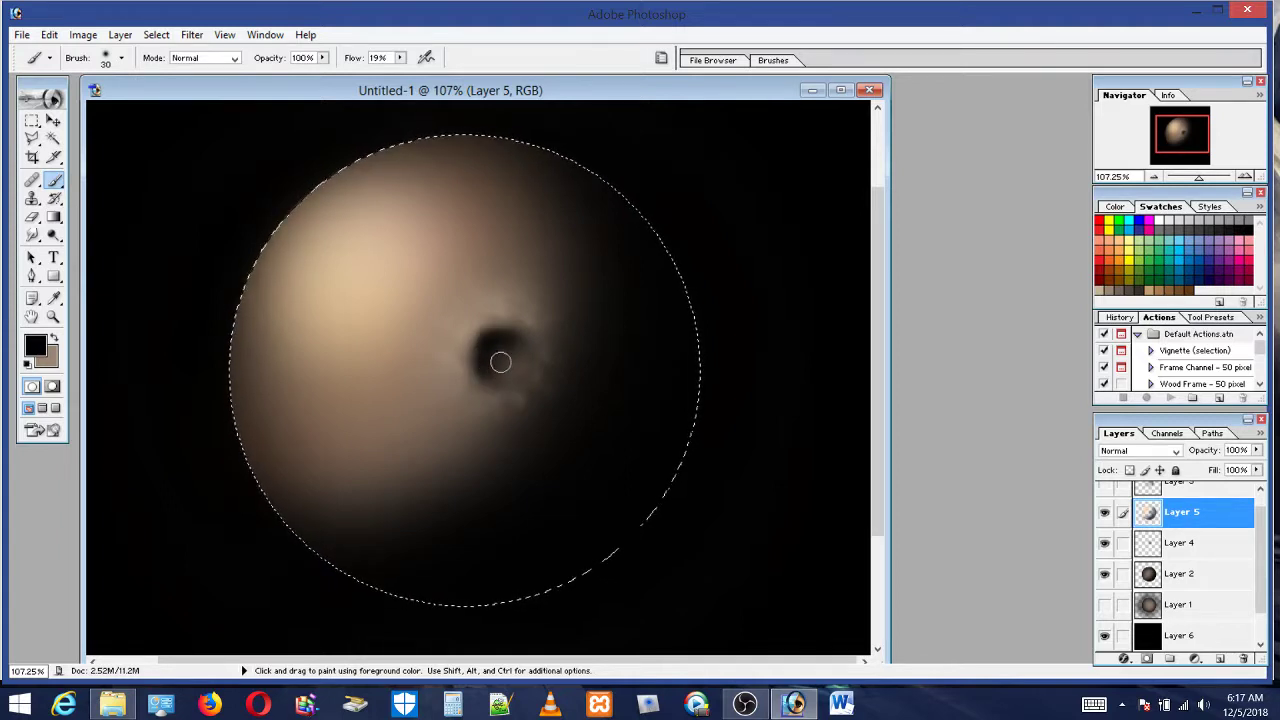
alt+click(514, 350)
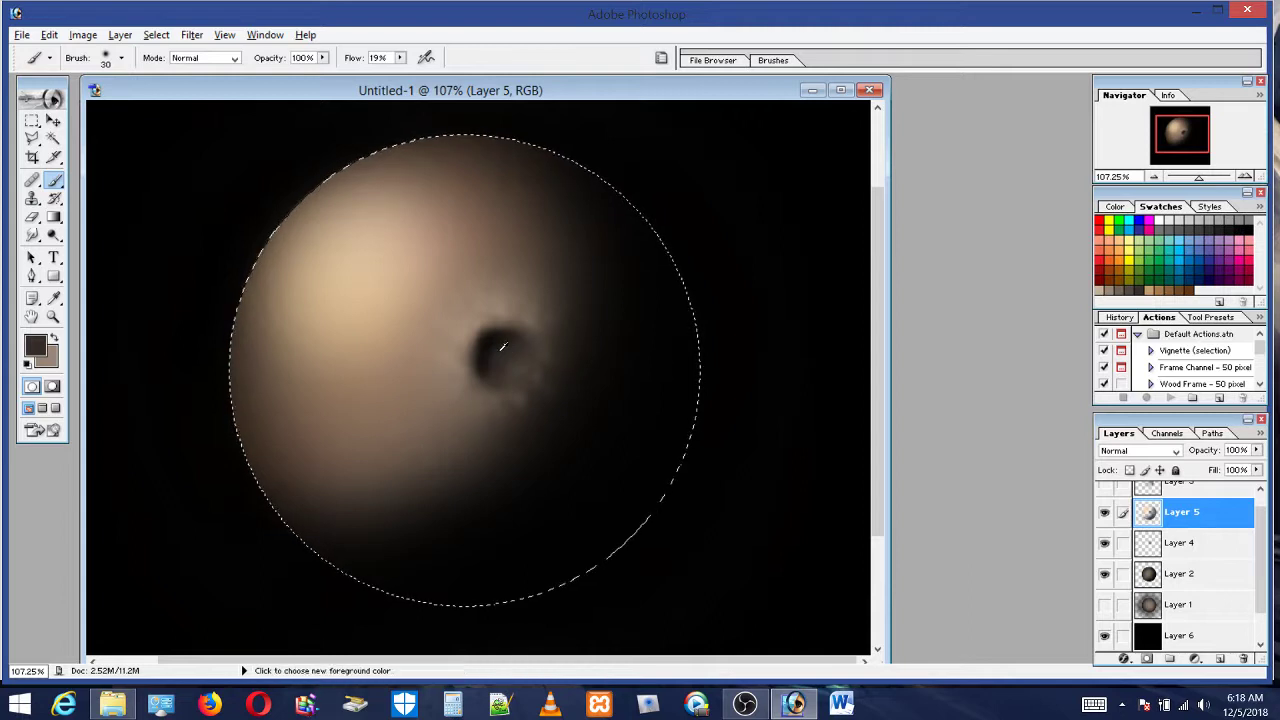
alt+click(502, 342)
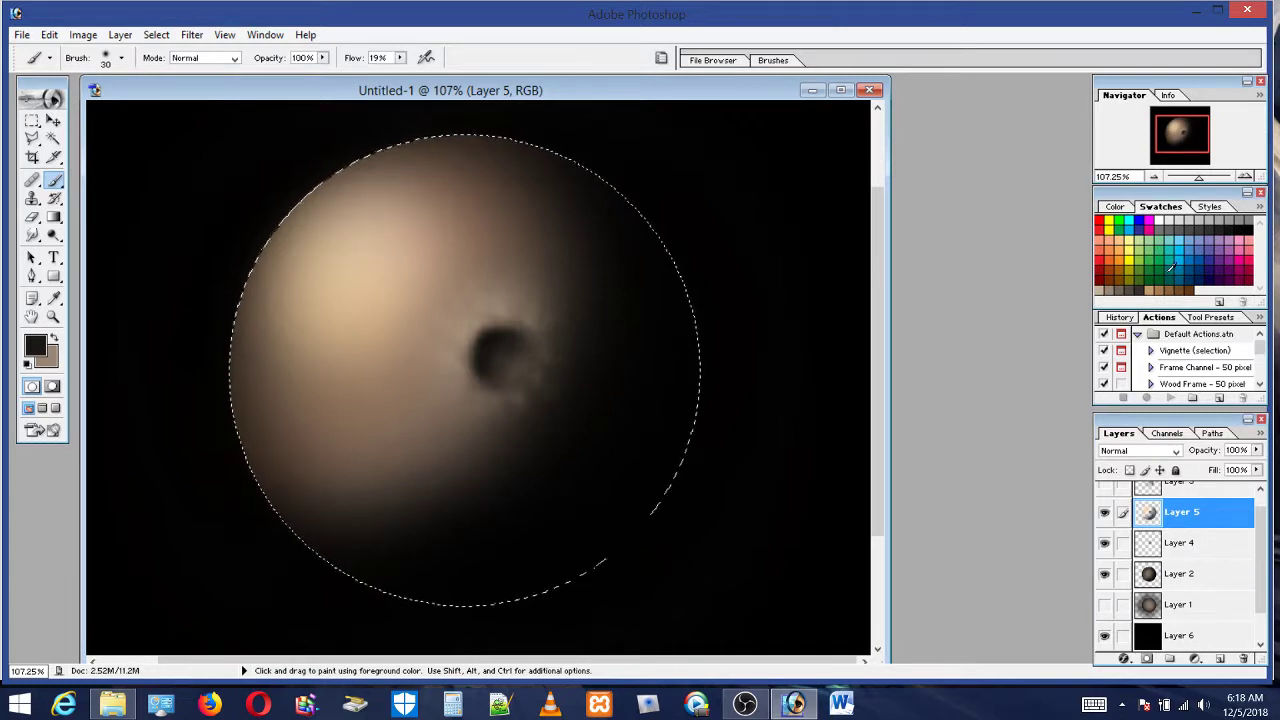
Set the paint colour to white and the brush to 17 px for crater-rim highlights
click(1165, 220)
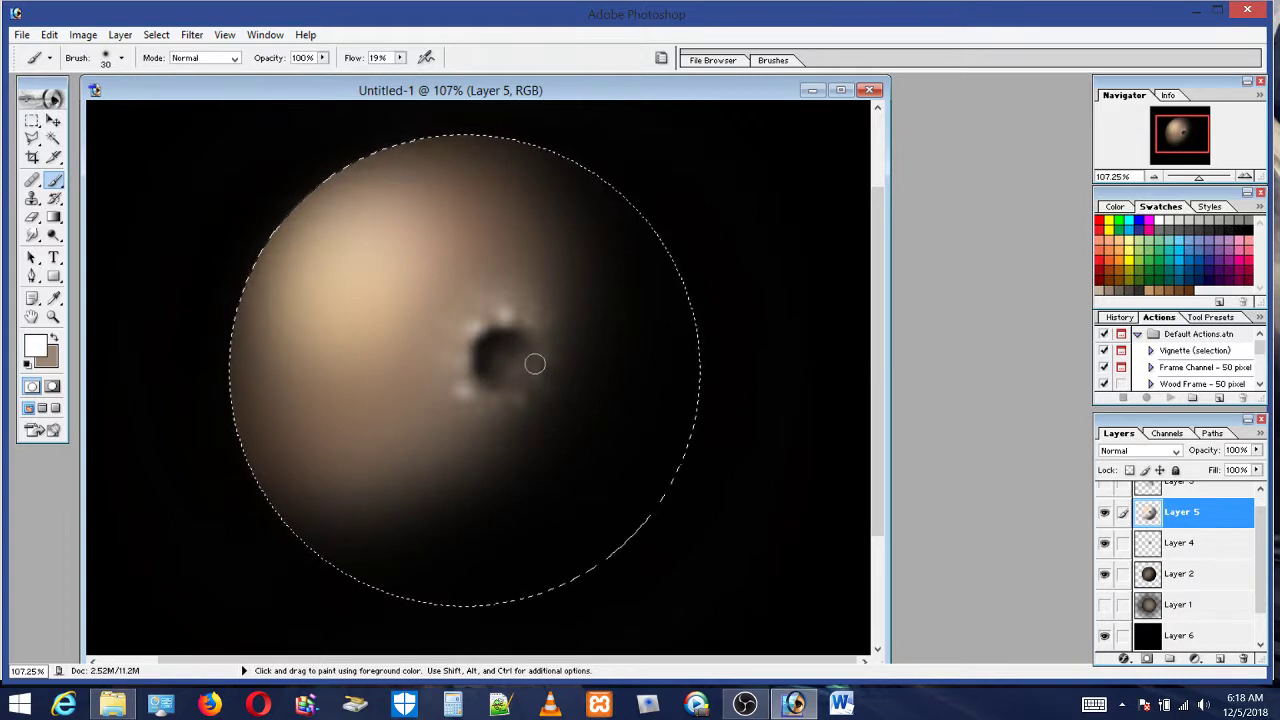
click(105, 60)
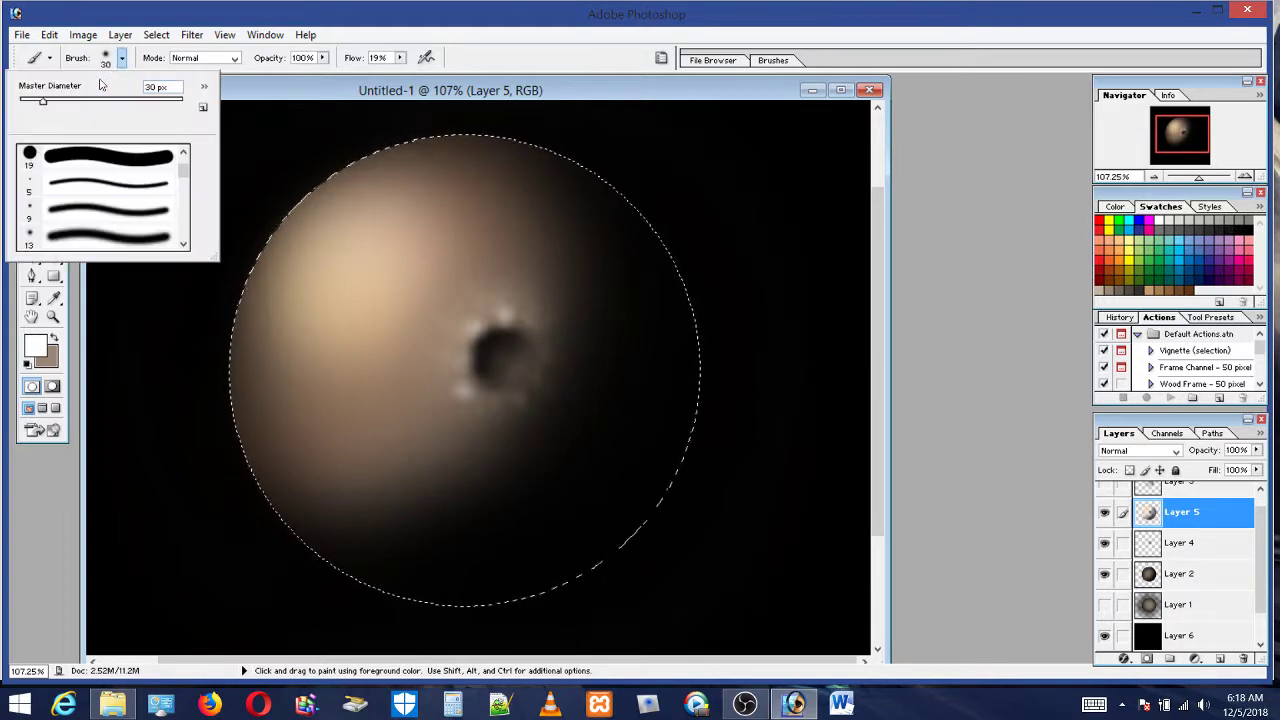
drag(42, 102, 33, 102)
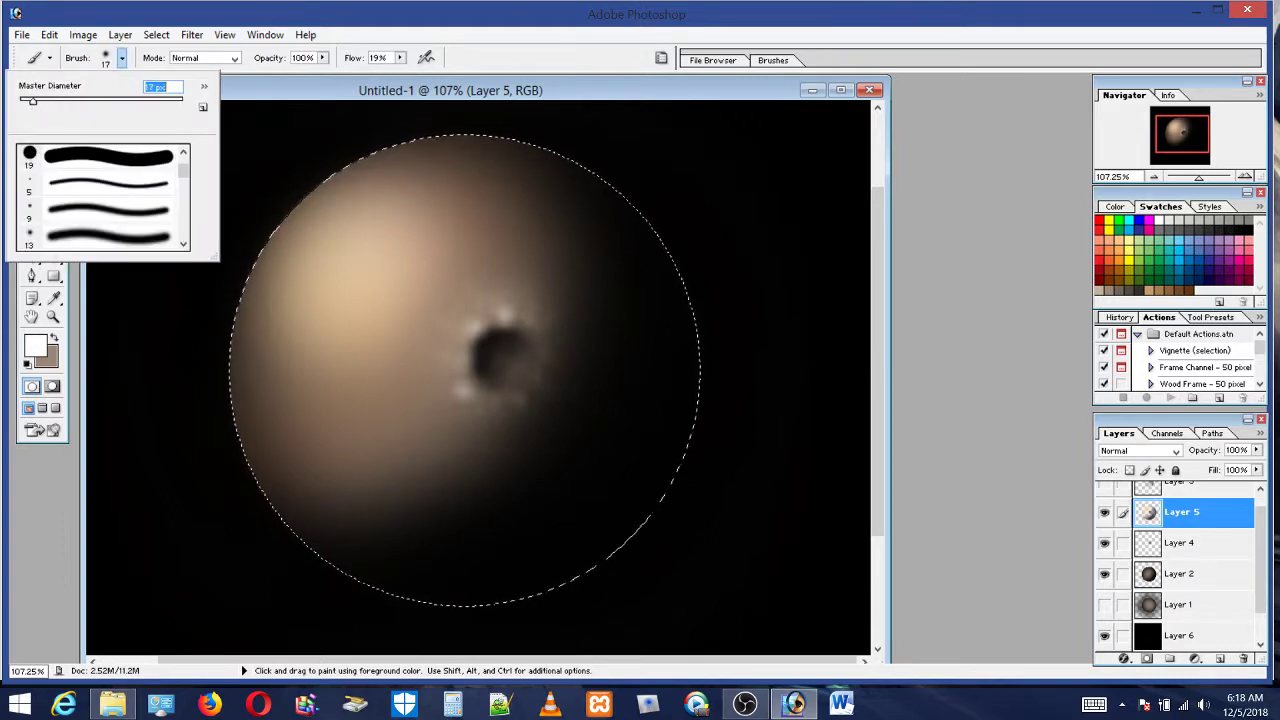
click(540, 346)
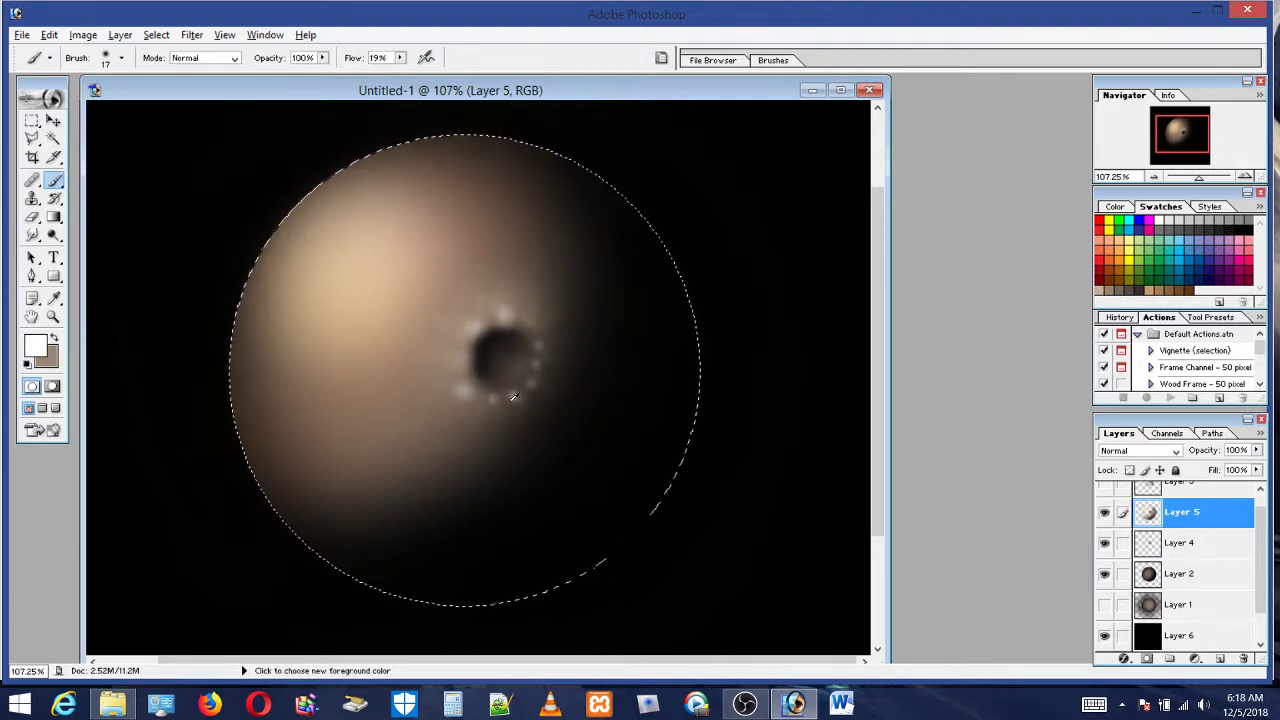
key(alt)
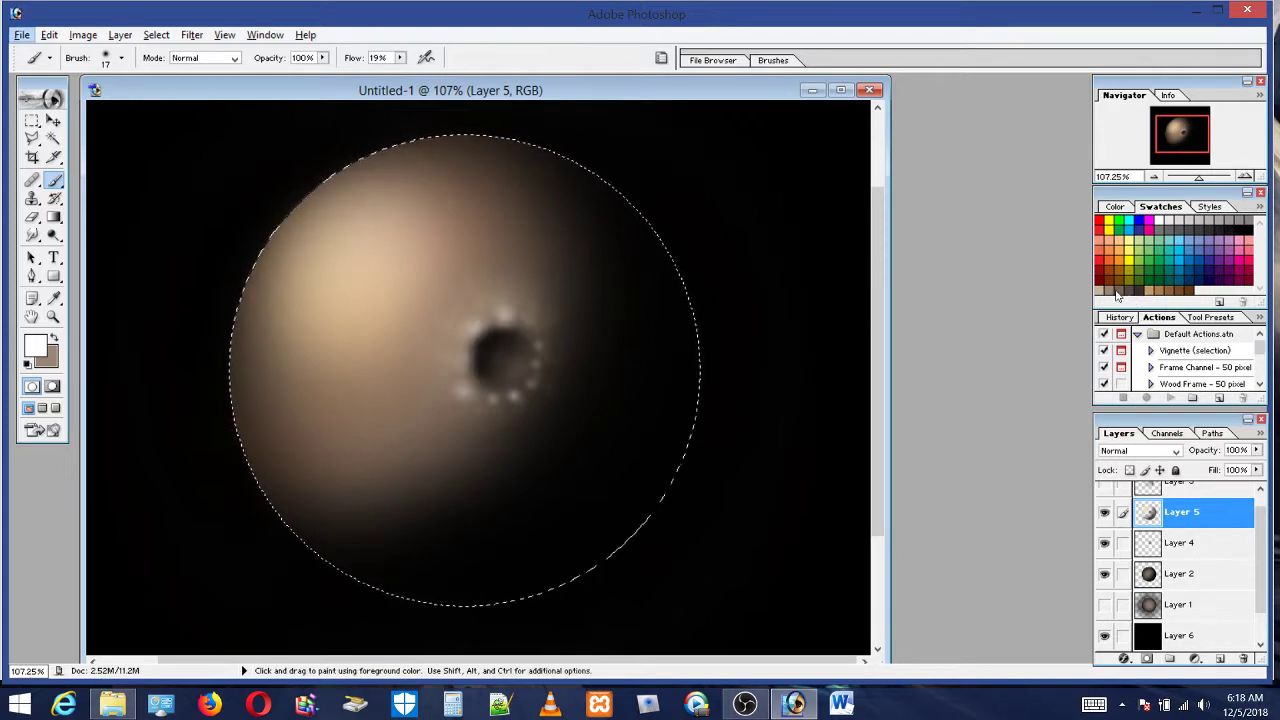
Blend the highlights with tan and browns sampled around the crater, finishing on black
click(1109, 291)
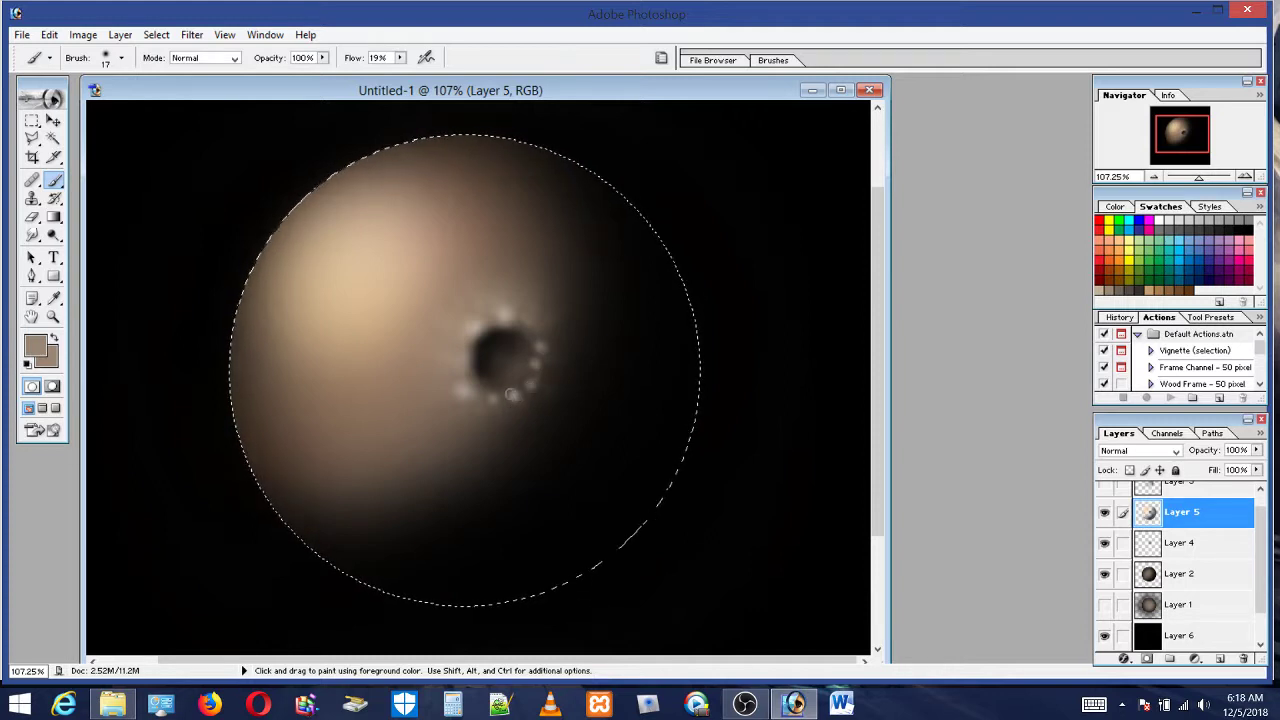
alt+click(528, 351)
alt+click(479, 400)
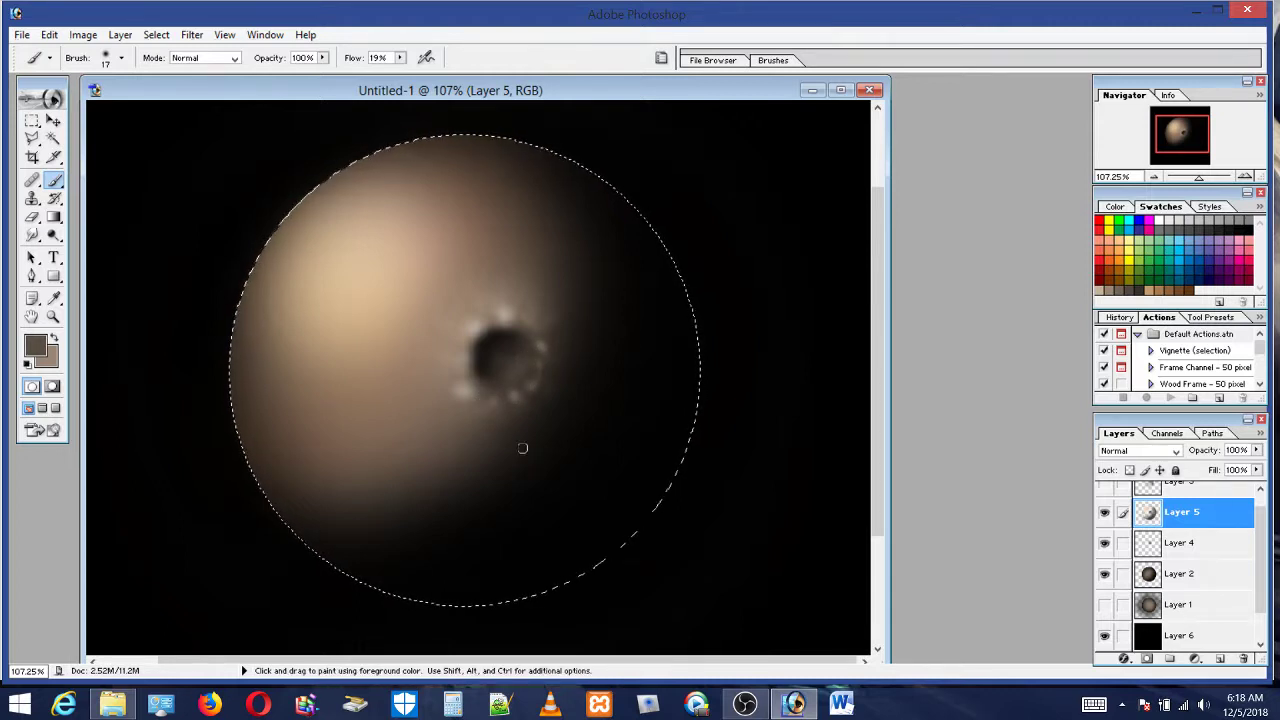
alt+click(487, 373)
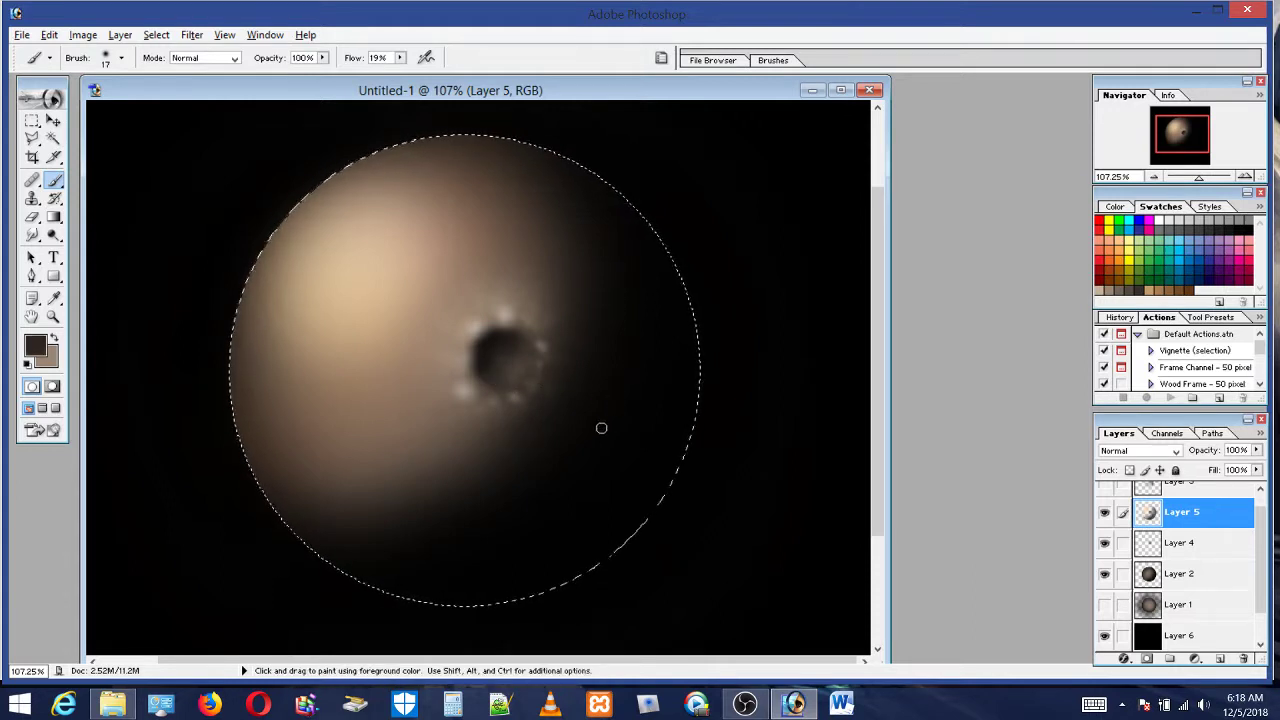
alt+click(483, 408)
alt+click(482, 401)
click(1239, 232)
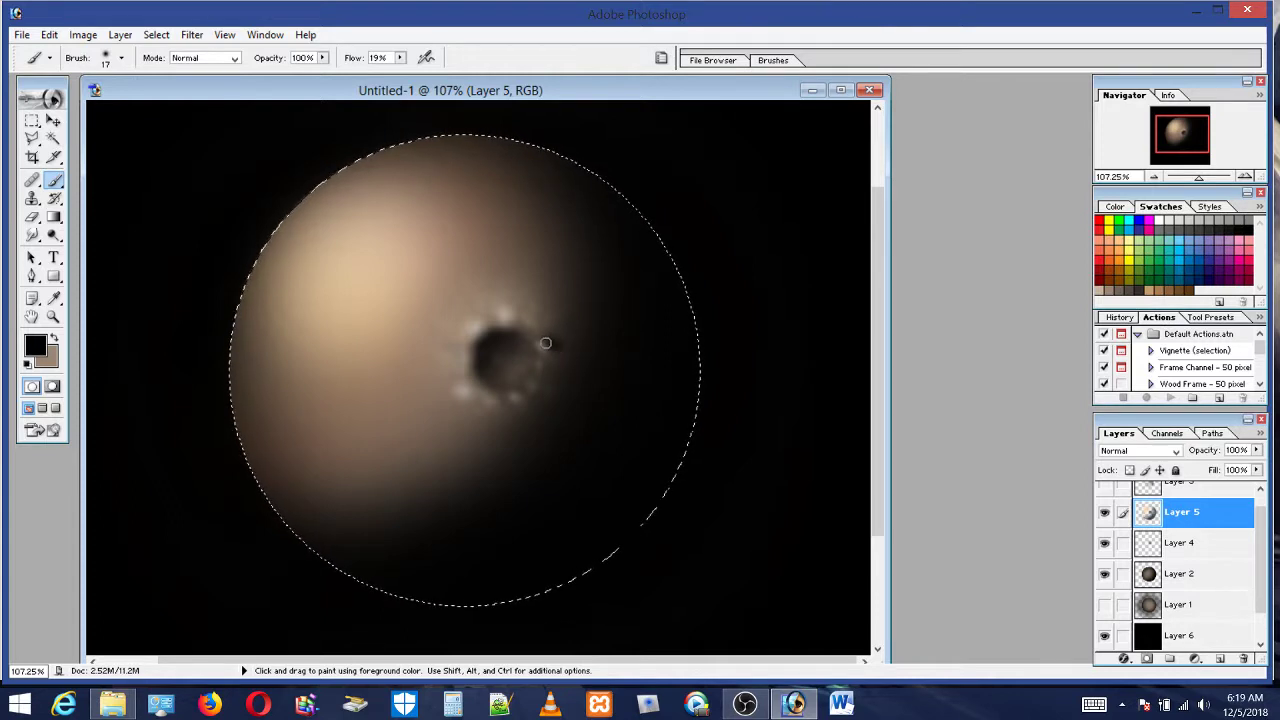
Undo the stray dark stroke beside the crater and lower brush flow to 5%
click(49, 34)
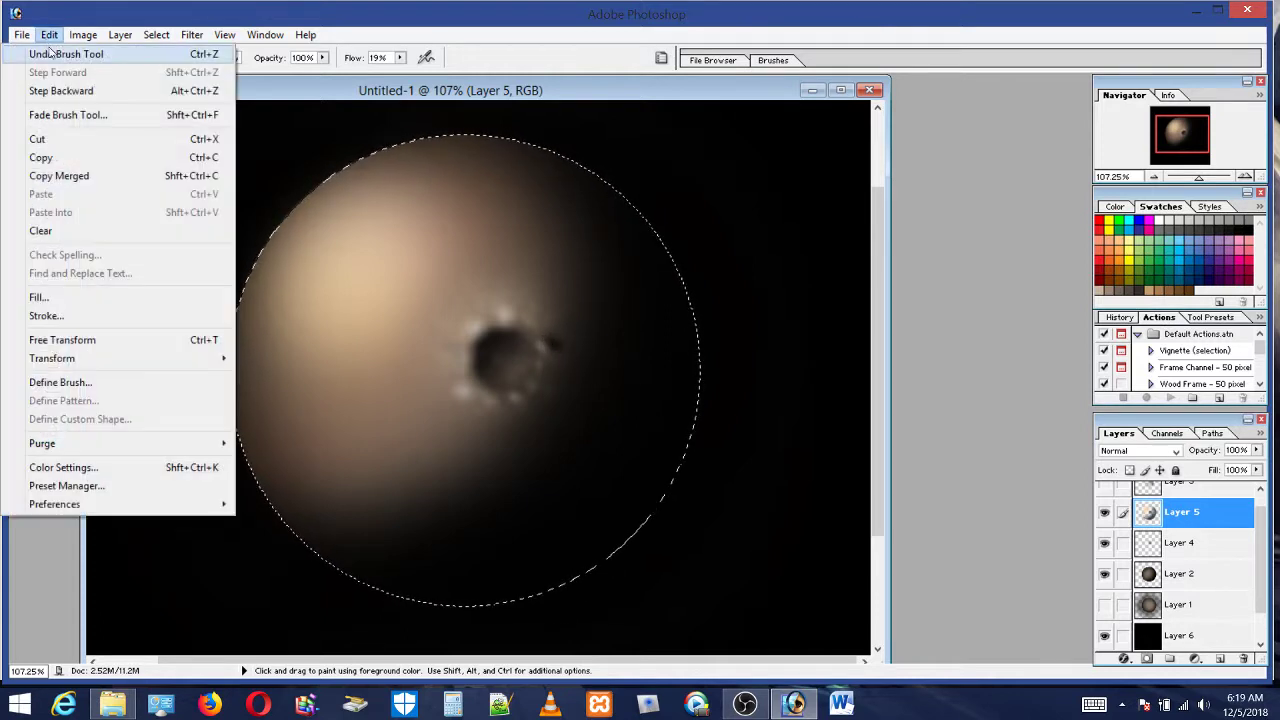
click(58, 55)
click(400, 57)
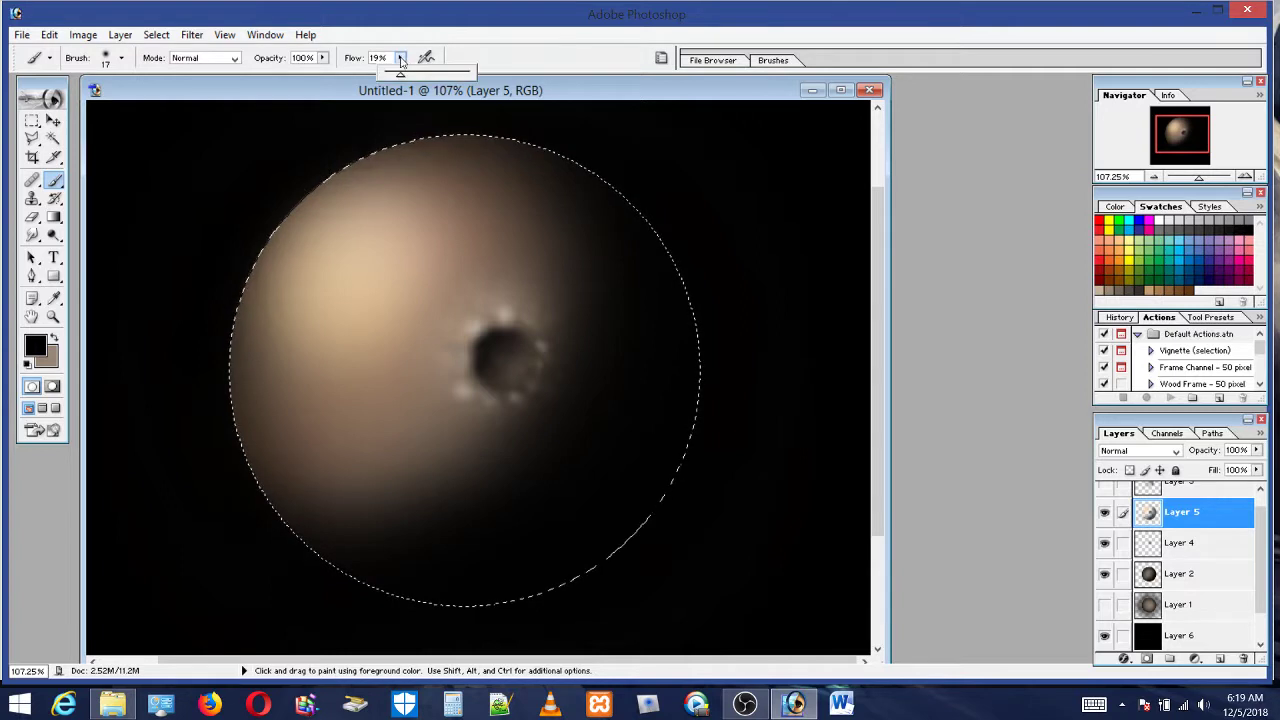
drag(395, 74, 388, 76)
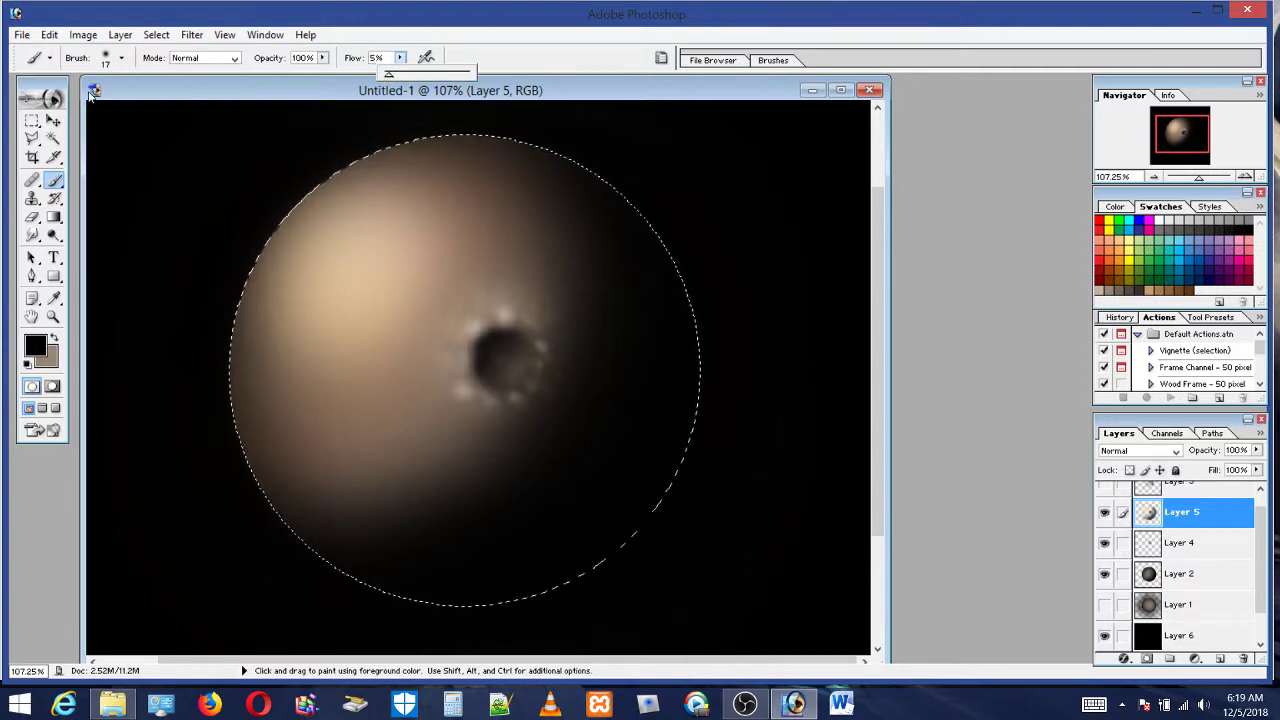
Resize the brush to 27 px, then enlarge it to 63 px
click(107, 60)
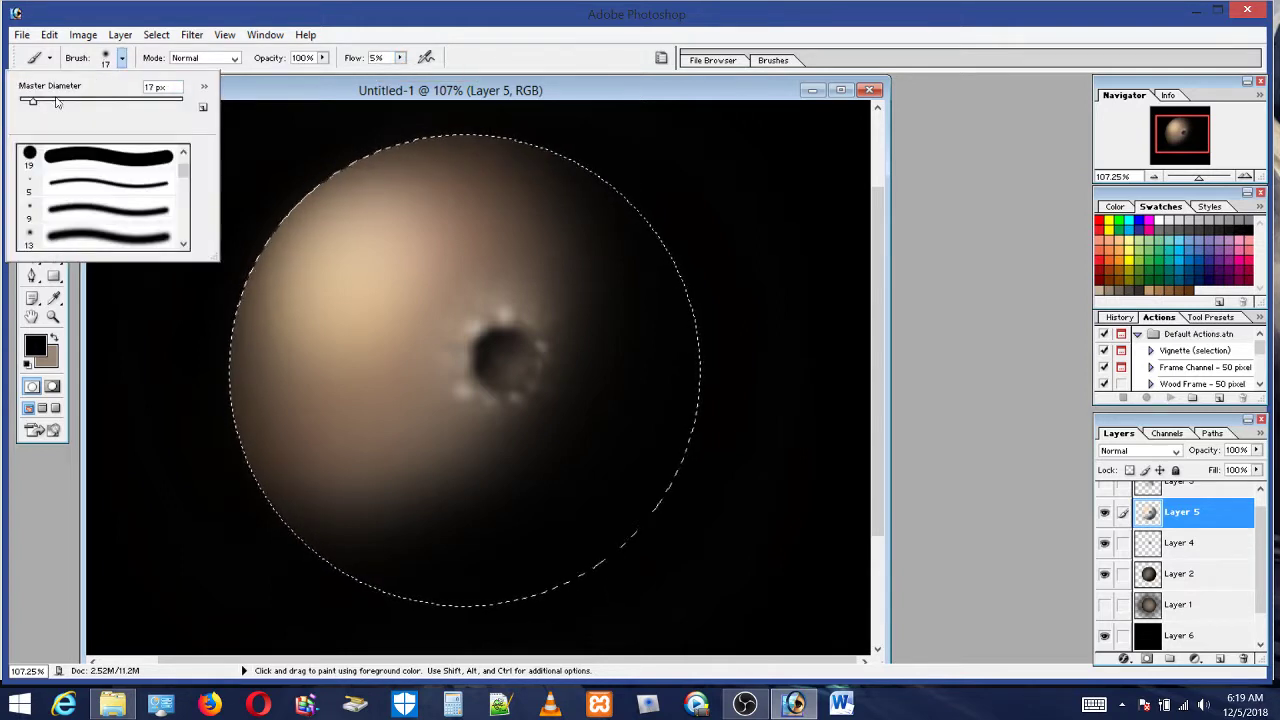
drag(40, 103, 41, 102)
click(566, 358)
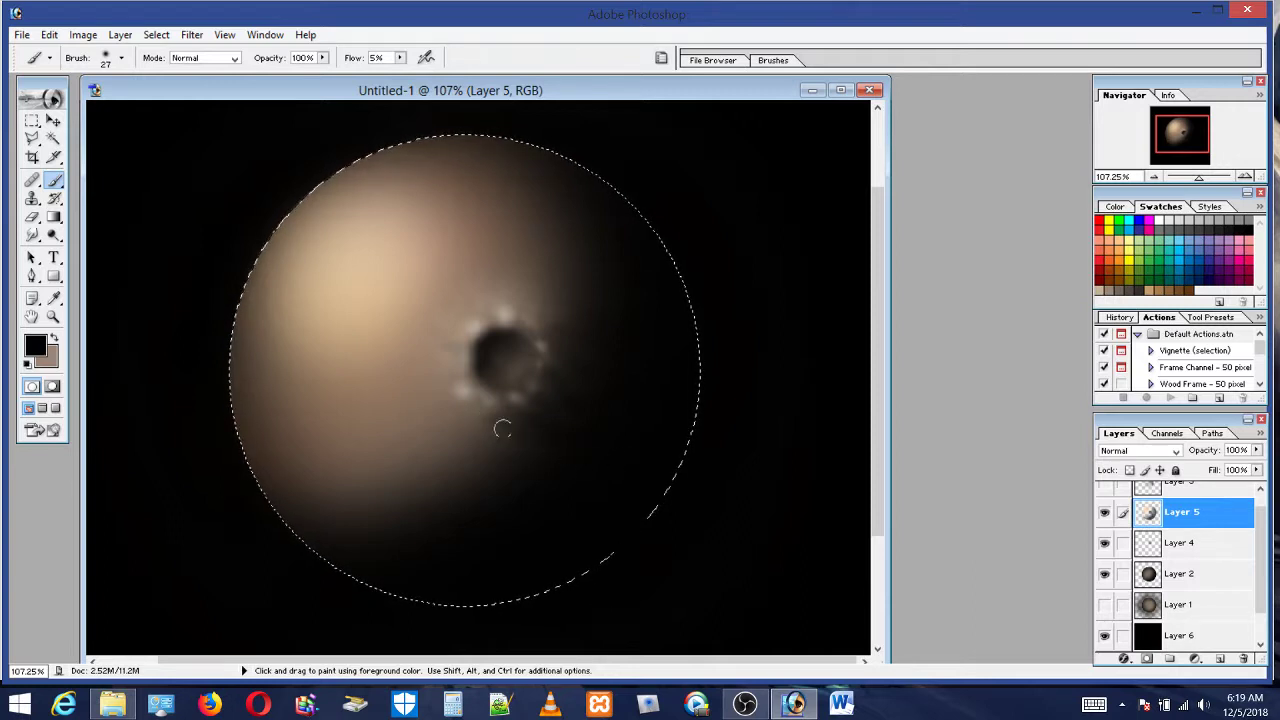
click(106, 58)
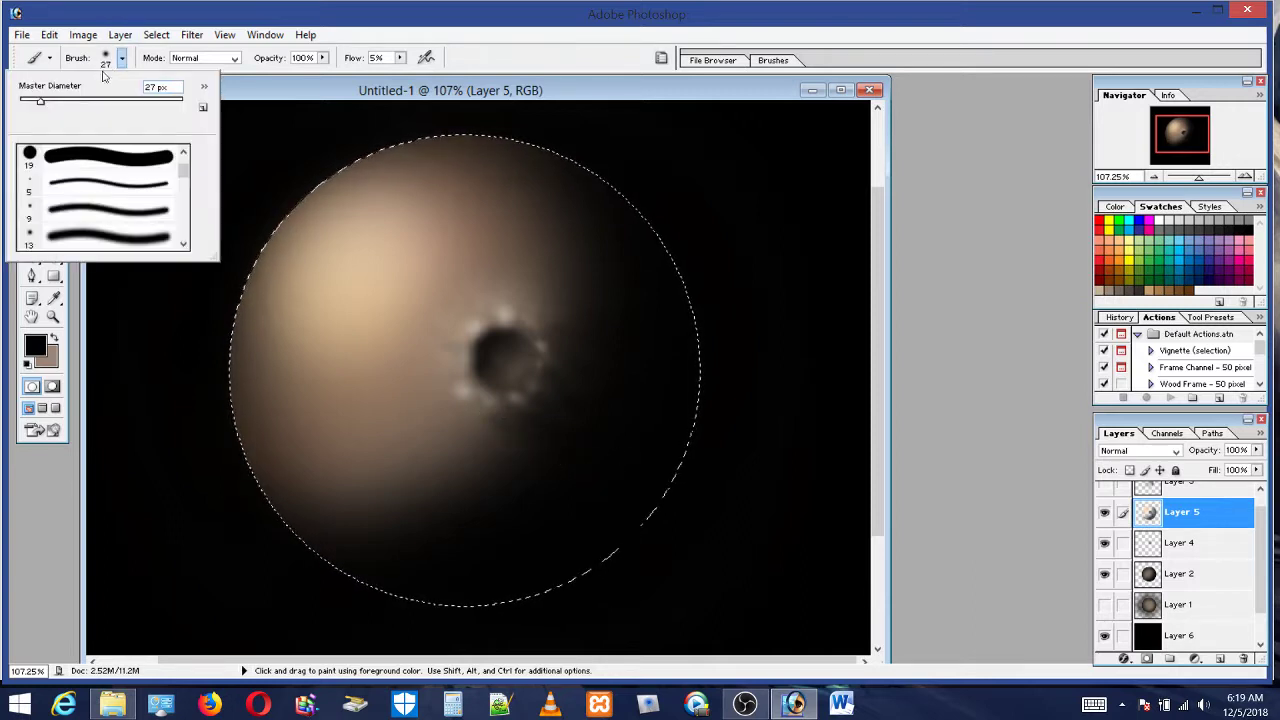
drag(57, 103, 70, 104)
key(Return)
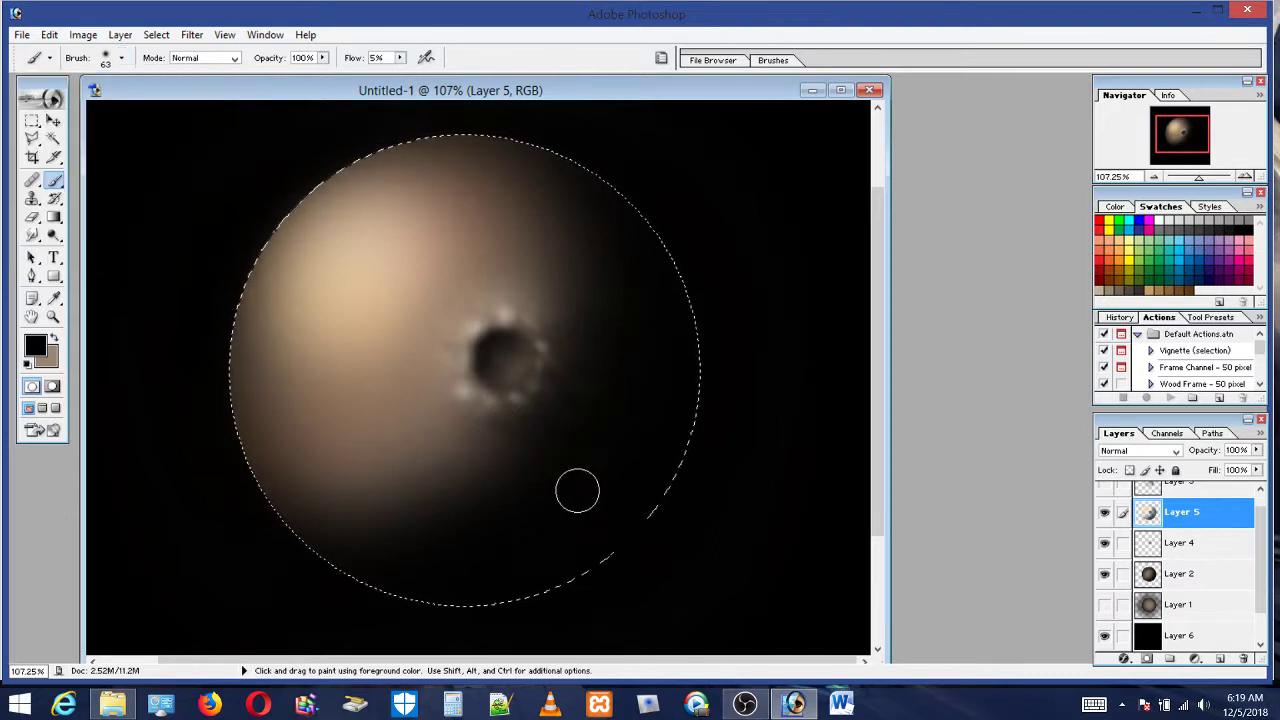
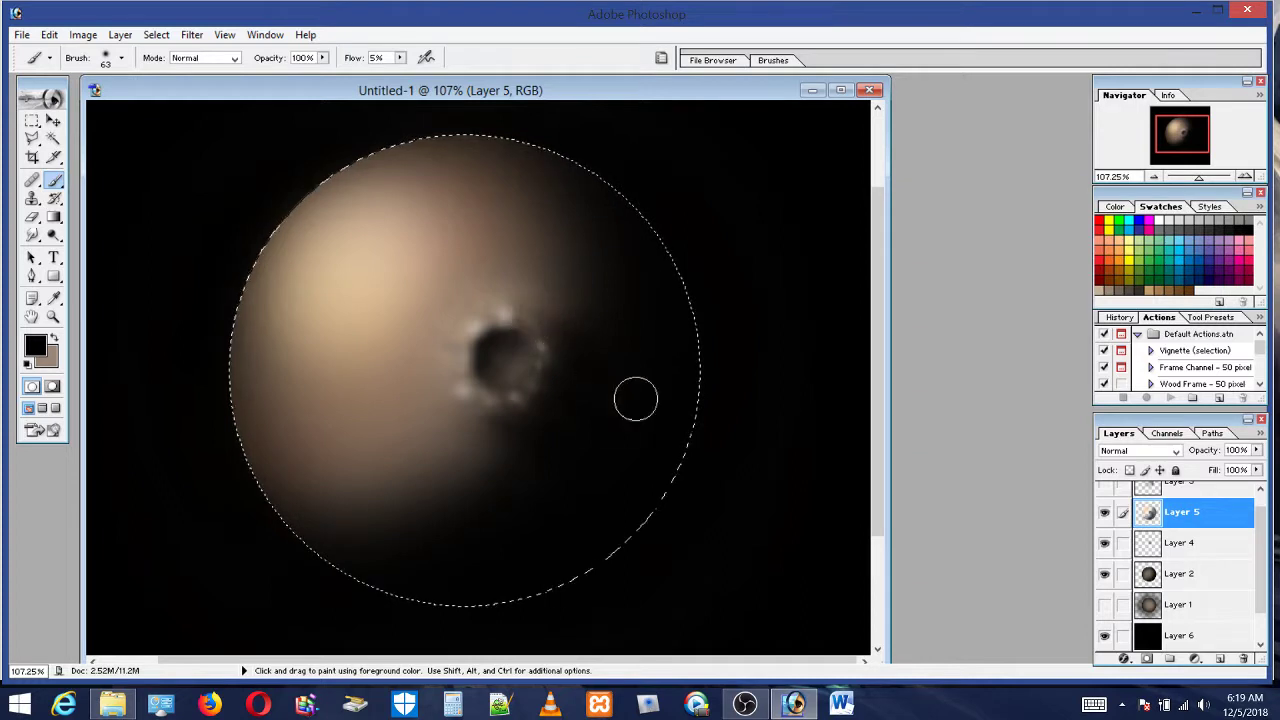
Sample dark brown and black from the planet and lightly darken its shaded area
alt+click(571, 325)
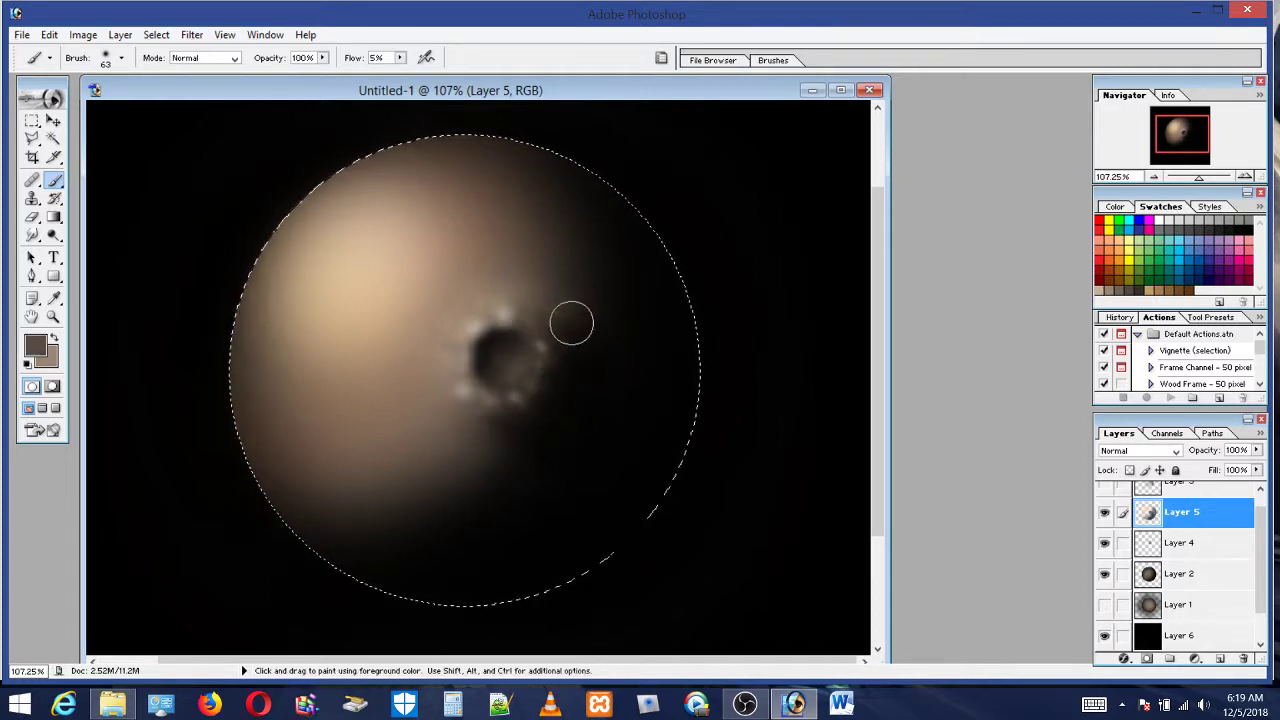
alt+click(586, 360)
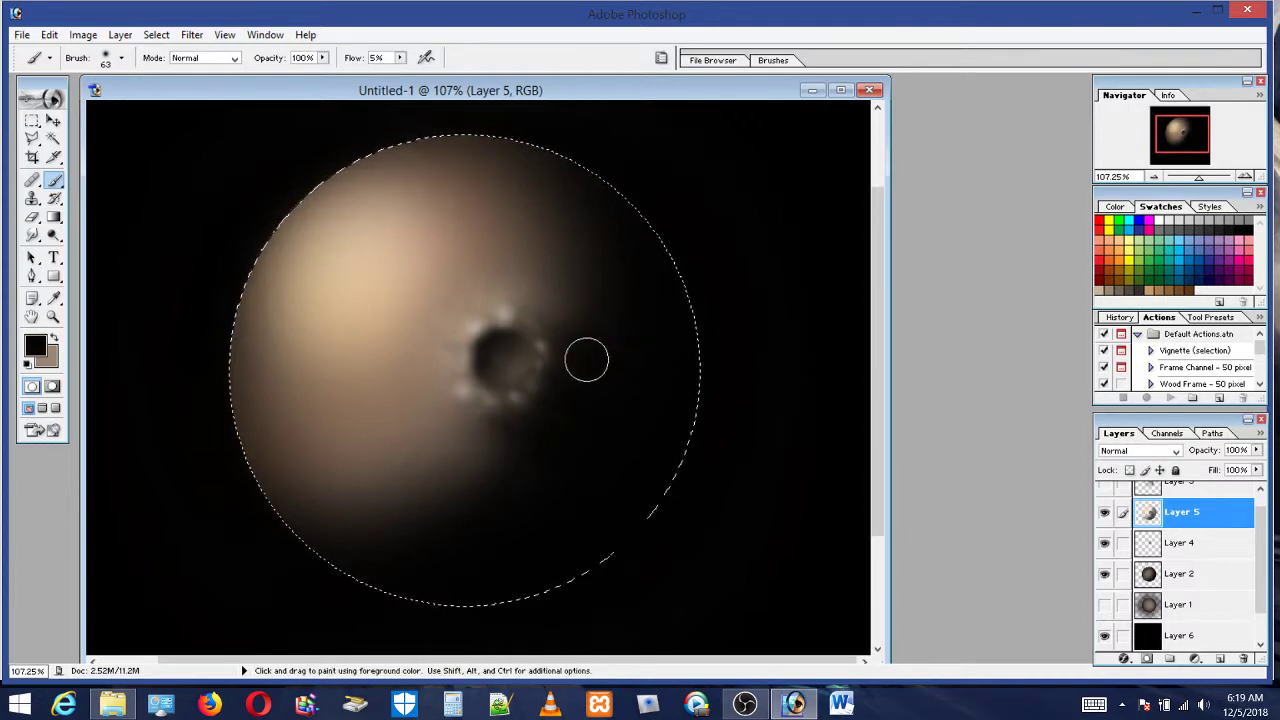
mouse_move(627, 380)
mouse_down()
mouse_move(671, 294)
mouse_move(634, 317)
mouse_move(566, 495)
mouse_up()
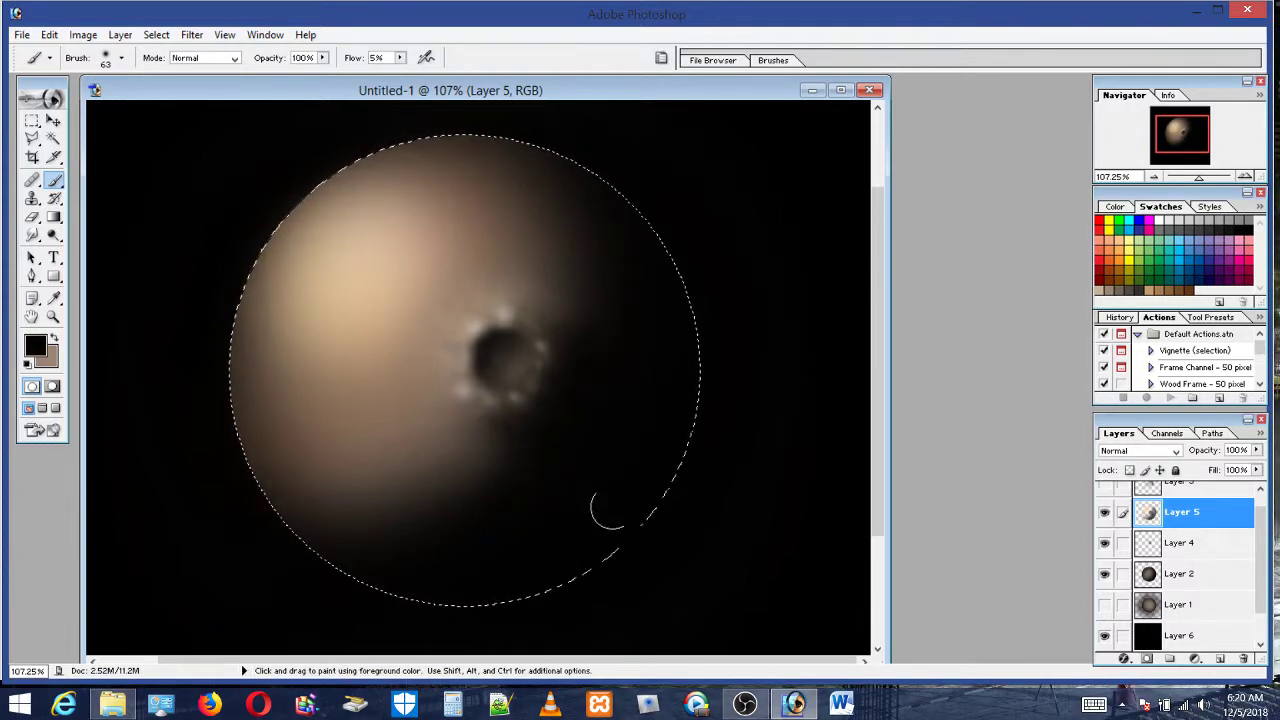
Sample several browns near the crater, paint a light brown stroke beside it, and restore black
alt+click(517, 420)
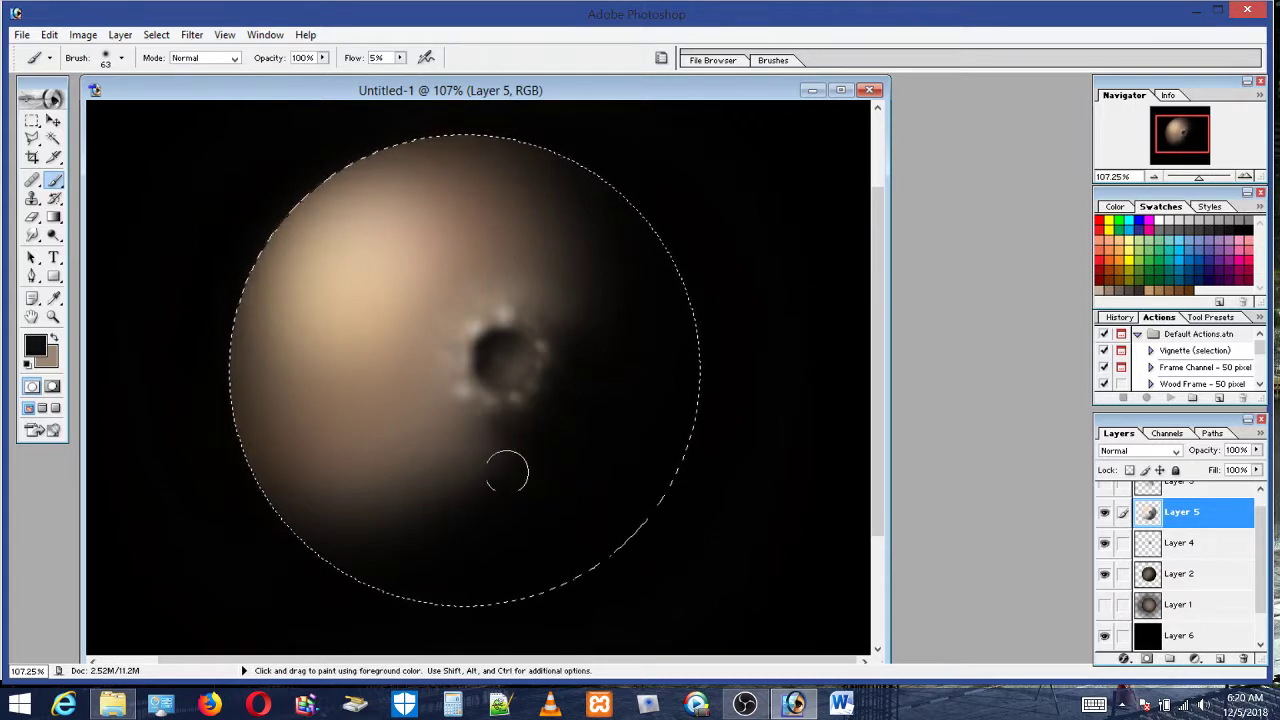
alt+click(490, 508)
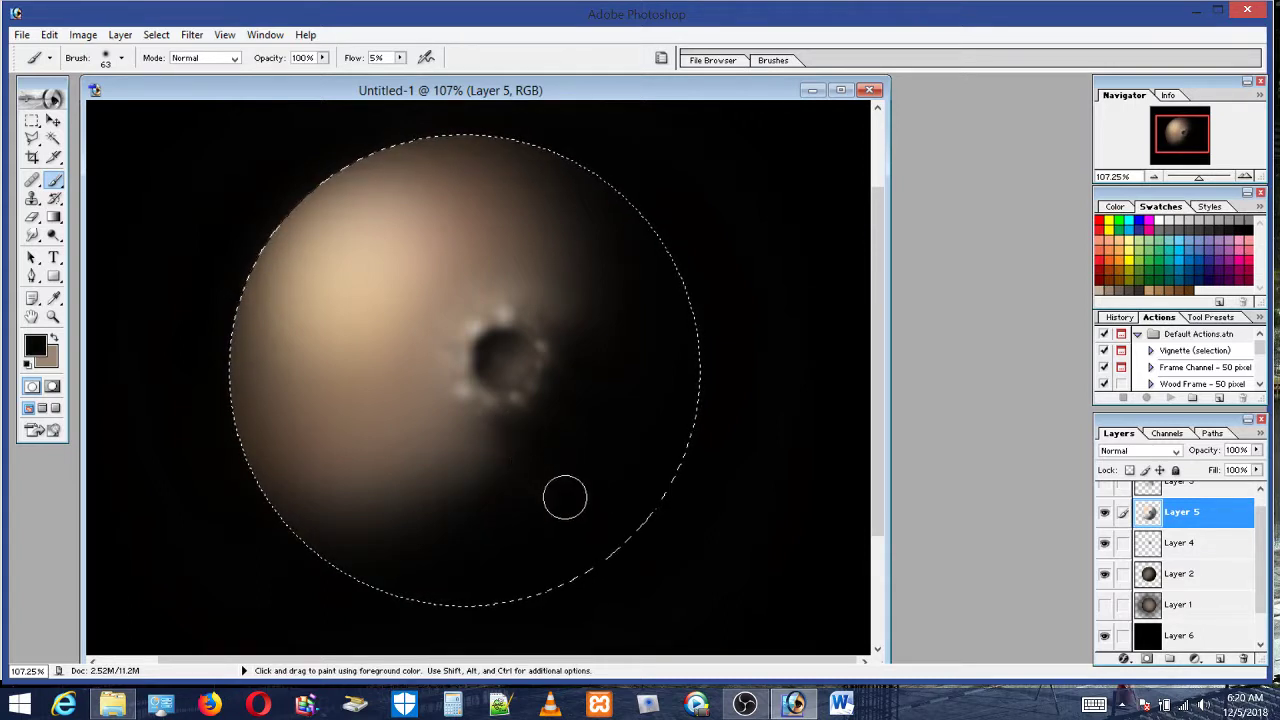
alt+click(503, 499)
alt+click(495, 440)
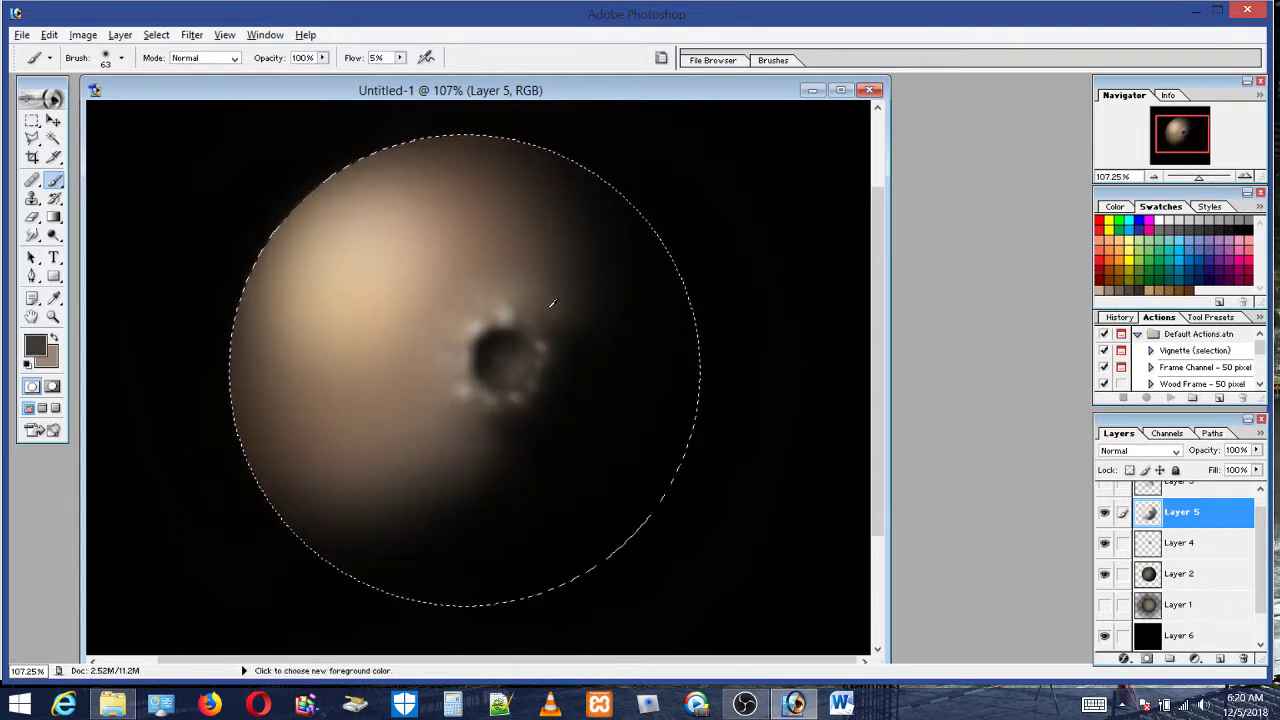
alt+click(566, 317)
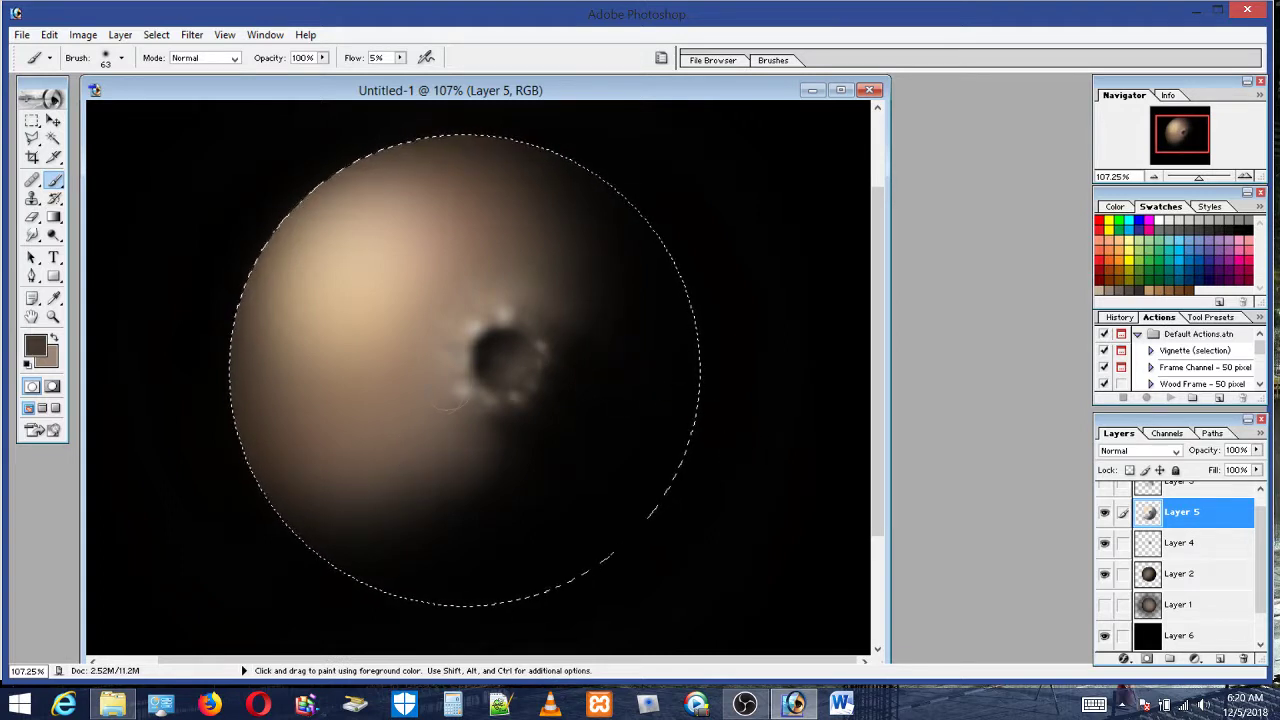
alt+click(474, 420)
drag(460, 415, 440, 405)
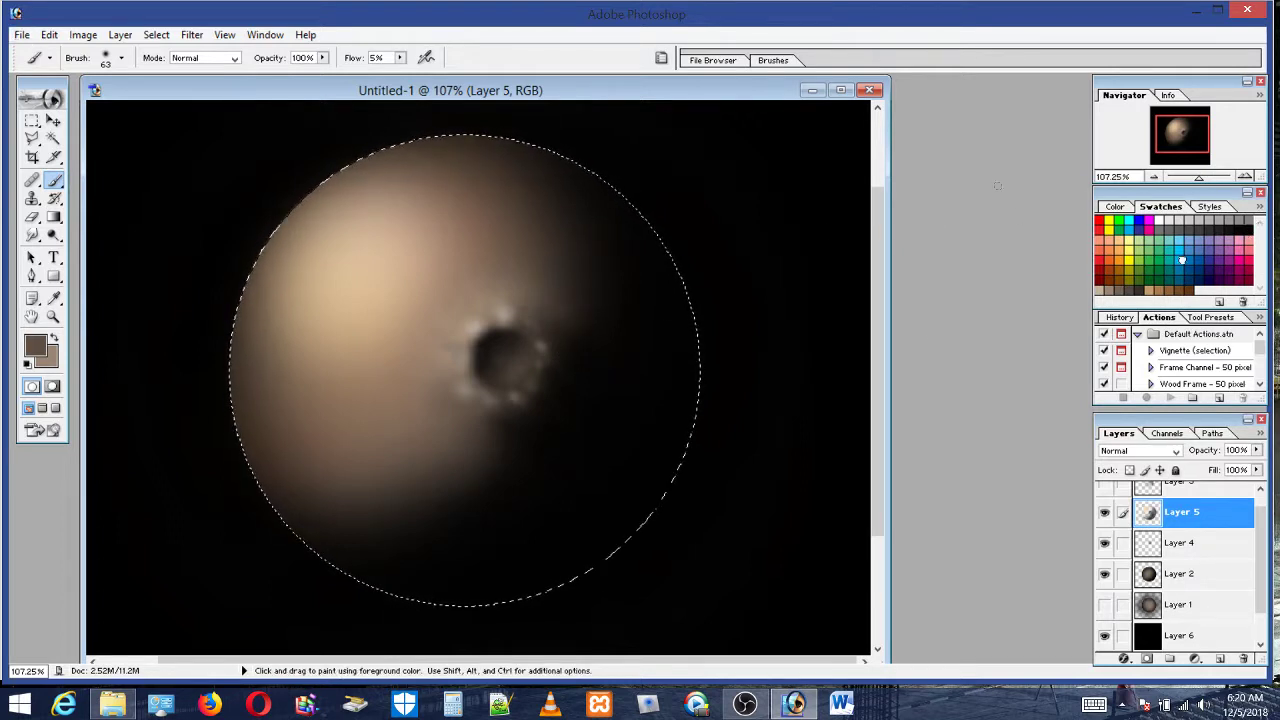
key(x)
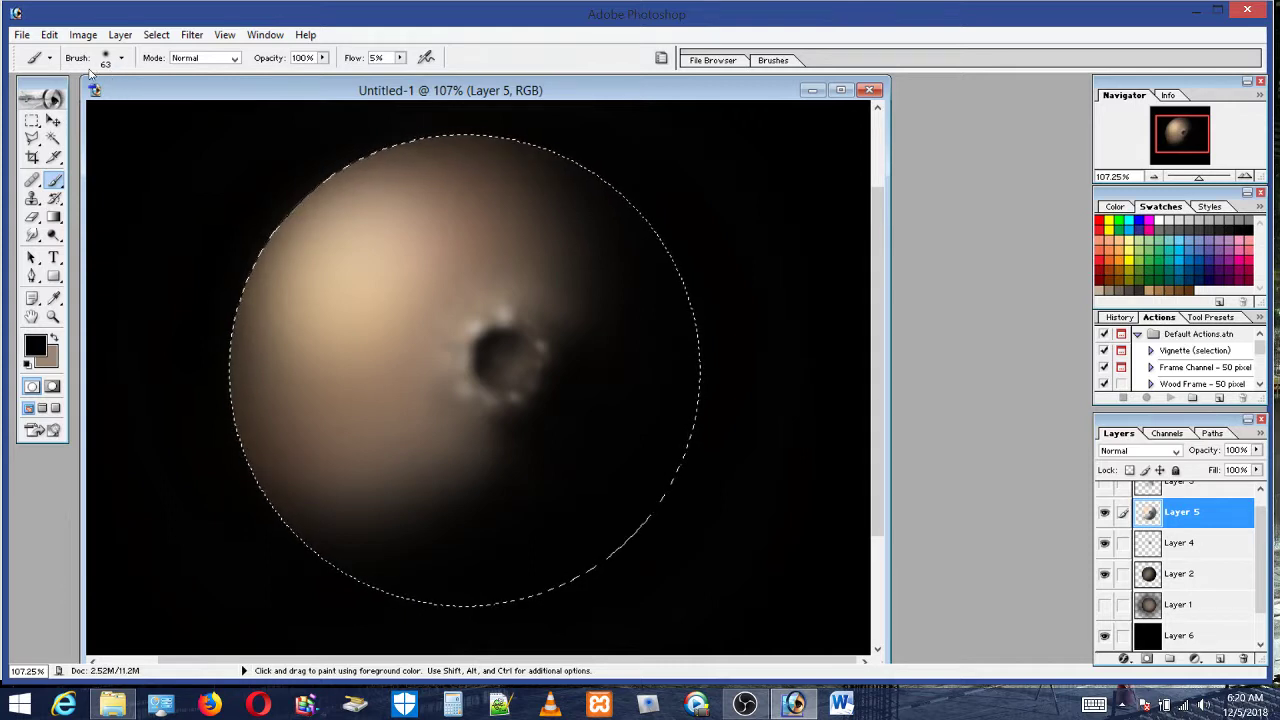
Shrink the brush to 22 px and paint over the crater to reshape its shading
click(121, 57)
drag(42, 101, 37, 101)
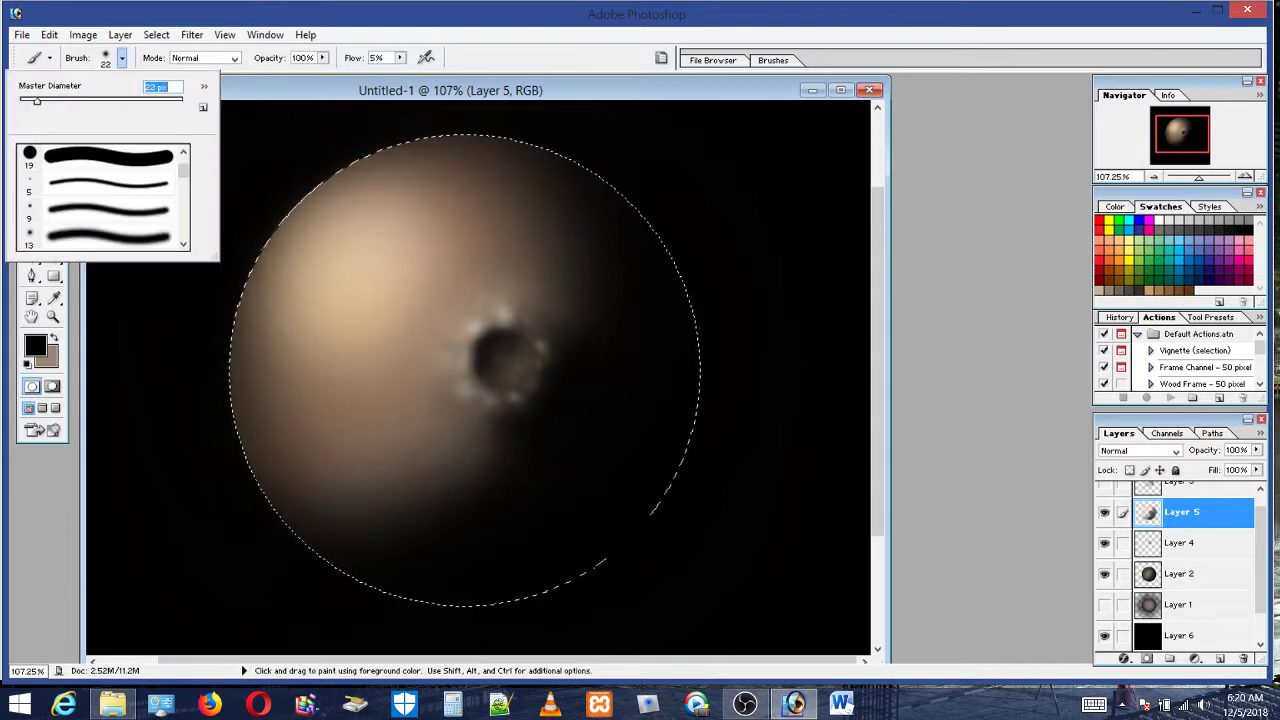
click(488, 345)
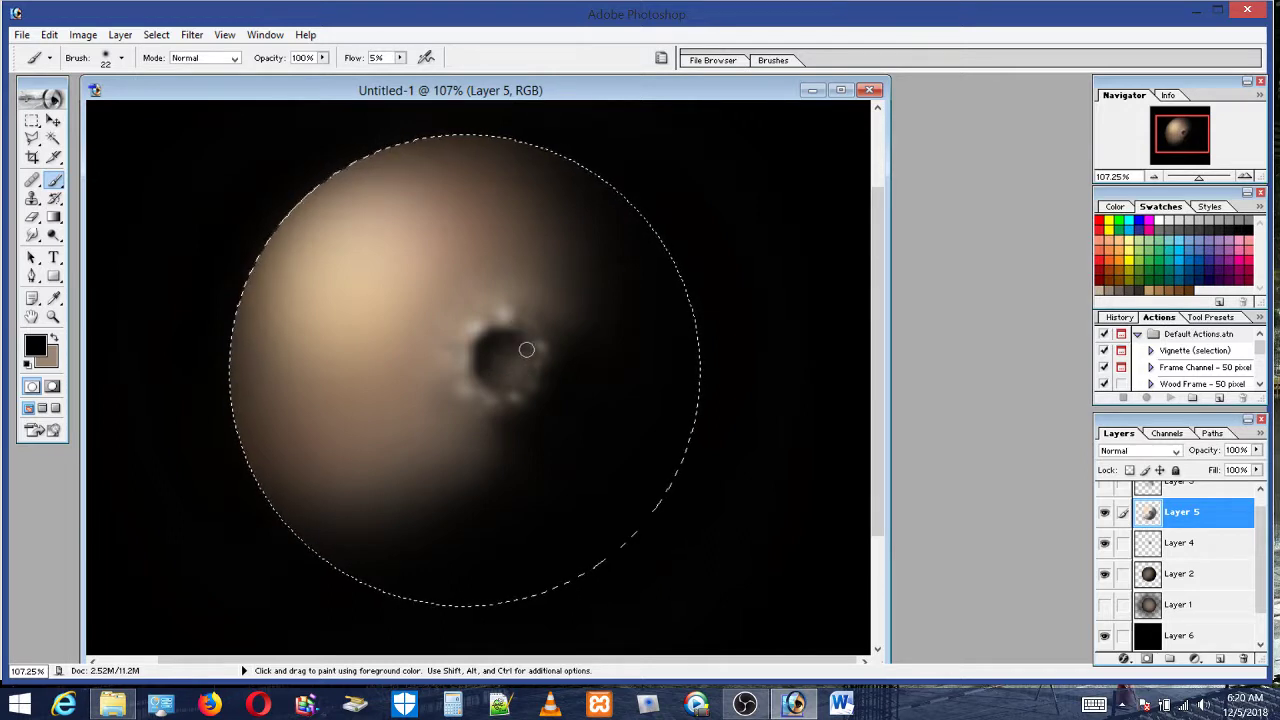
mouse_move(493, 374)
mouse_down()
mouse_move(508, 366)
mouse_move(500, 337)
mouse_up()
Sample tan and dark browns from around the crater, then pick orange as the colour
alt+click(545, 356)
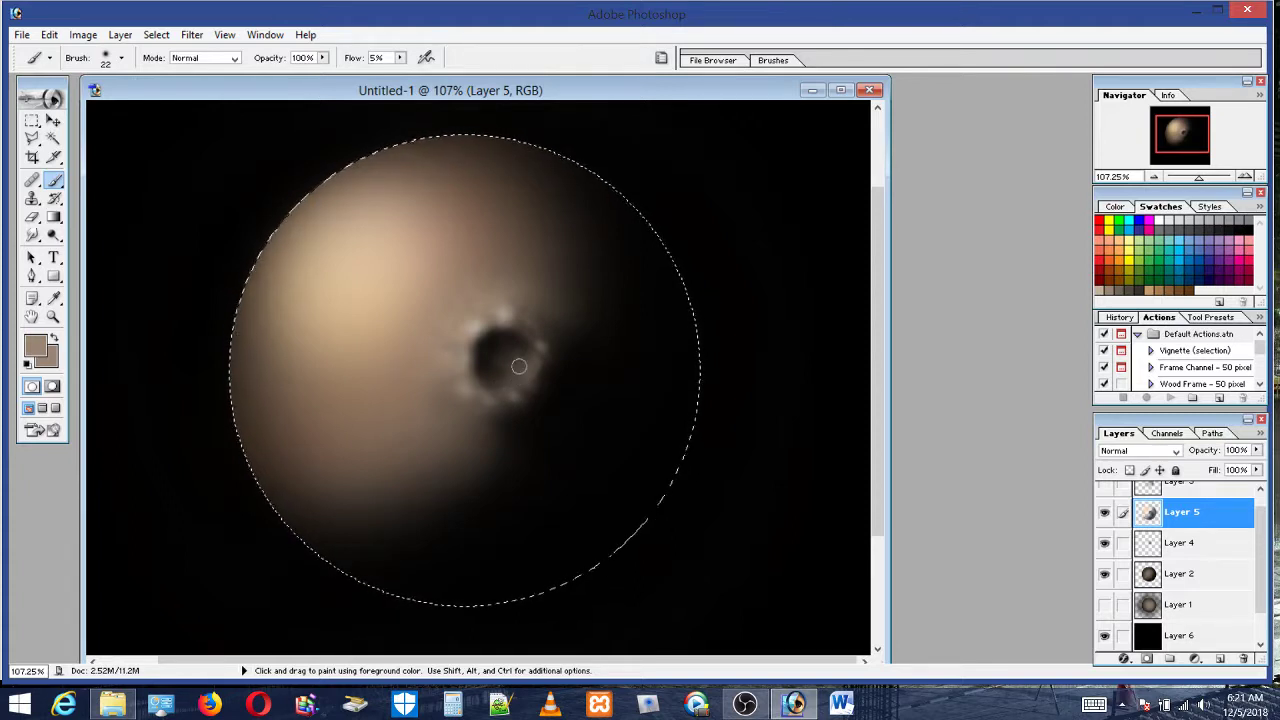
alt+click(516, 362)
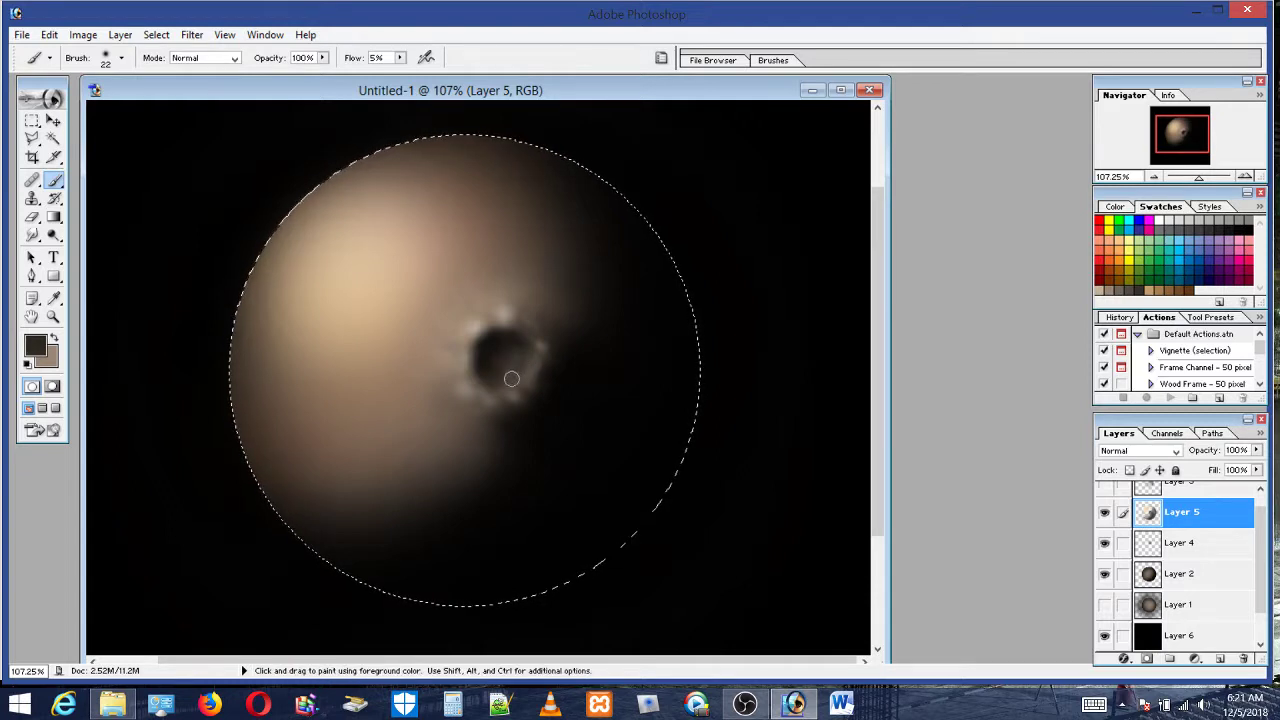
alt+click(499, 349)
alt+click(505, 356)
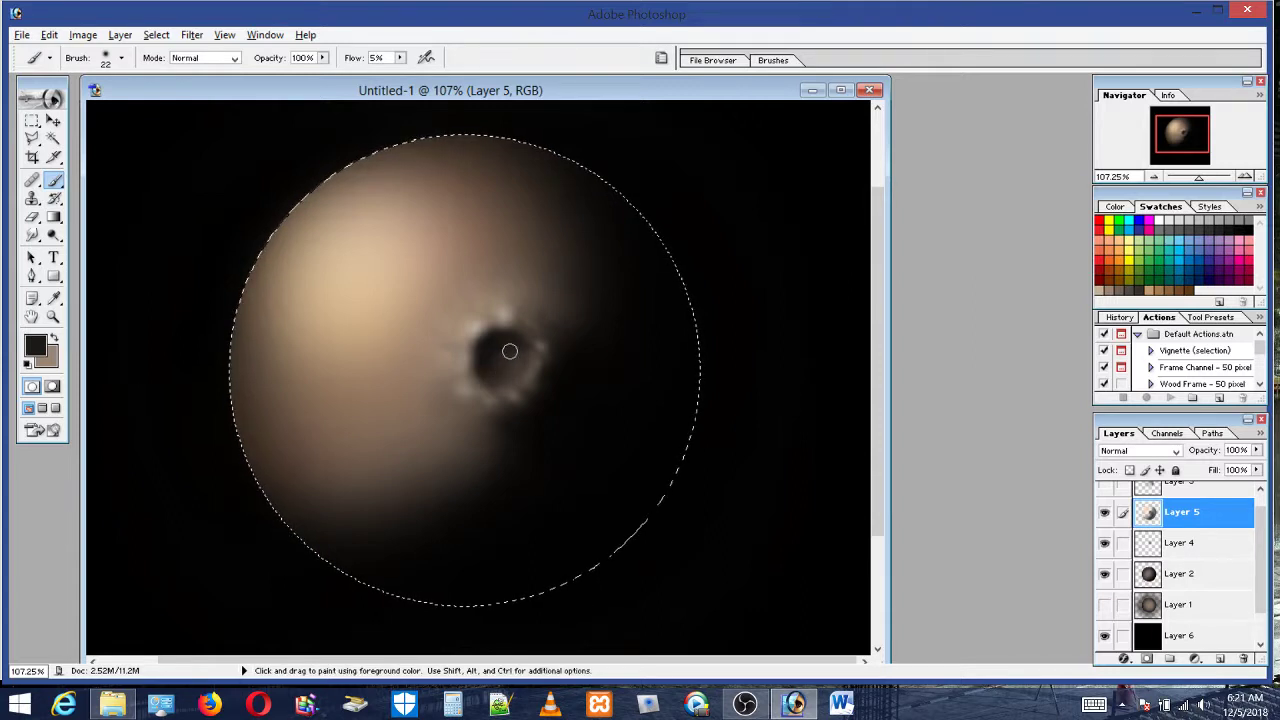
alt+click(512, 369)
click(1121, 246)
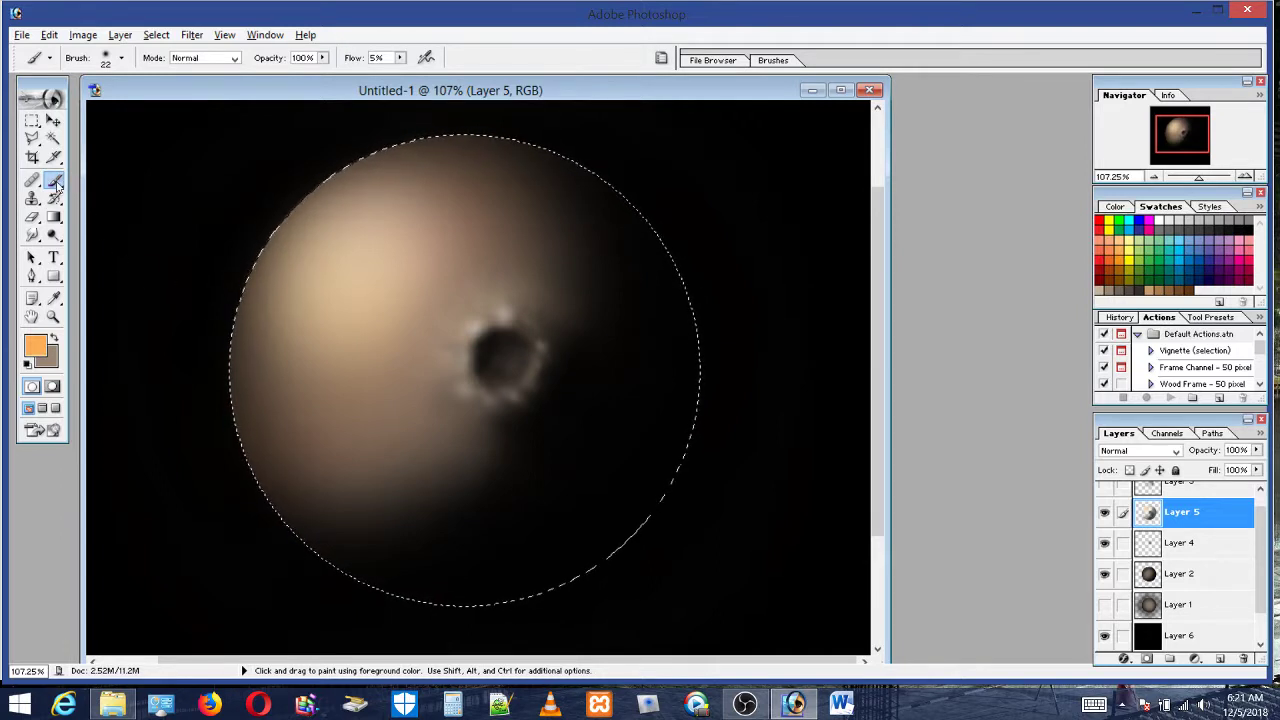
Set a 261 px brush, pick light yellow then white, and brush a faint upper-left highlight
click(121, 58)
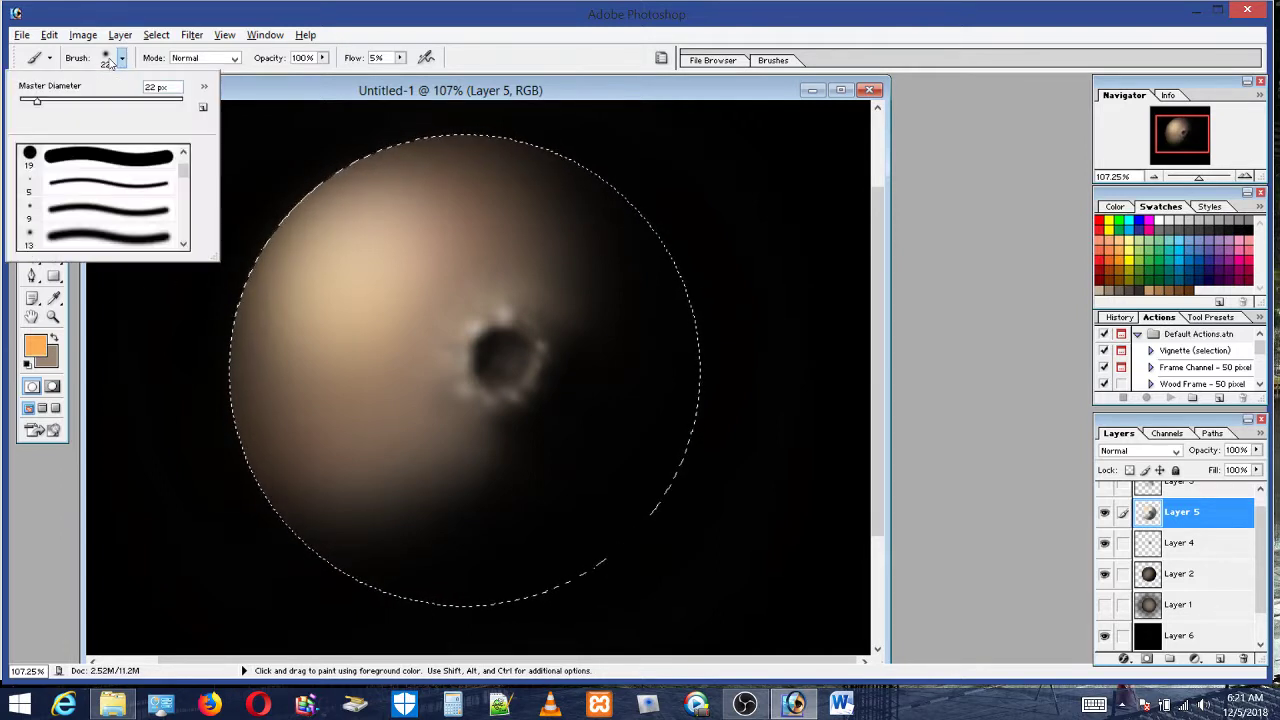
click(101, 101)
text(261)
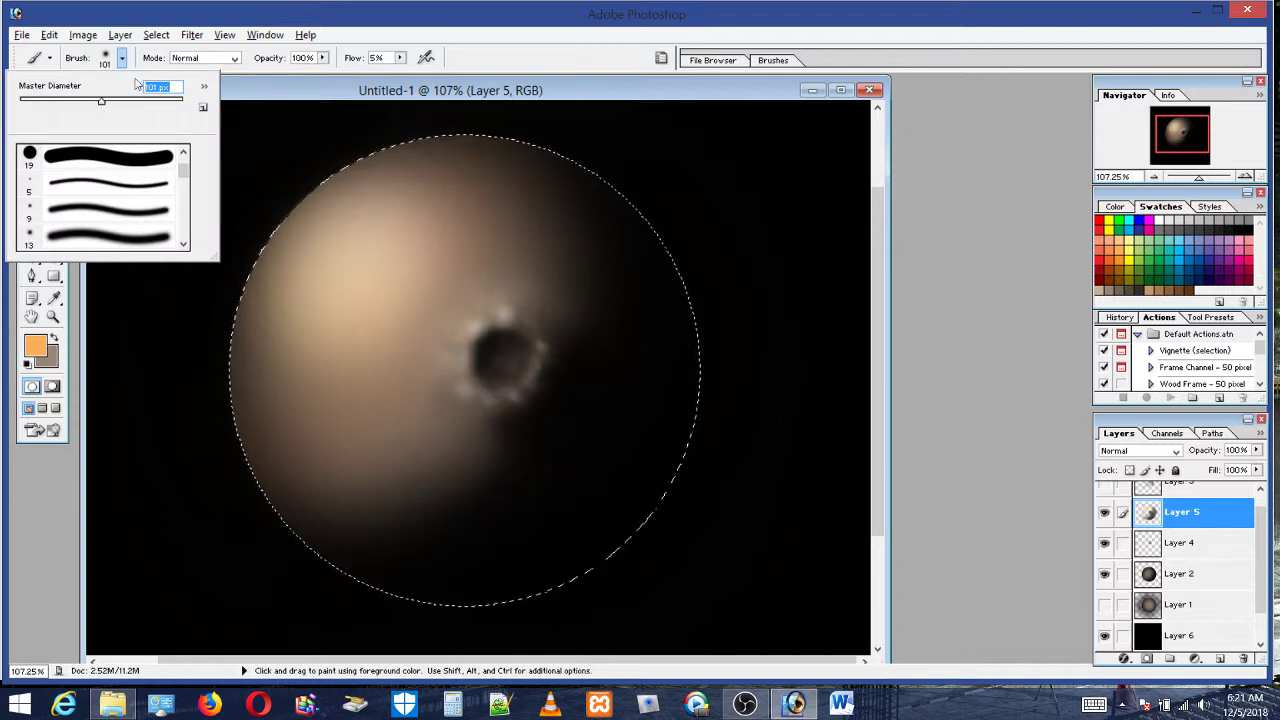
key(Return)
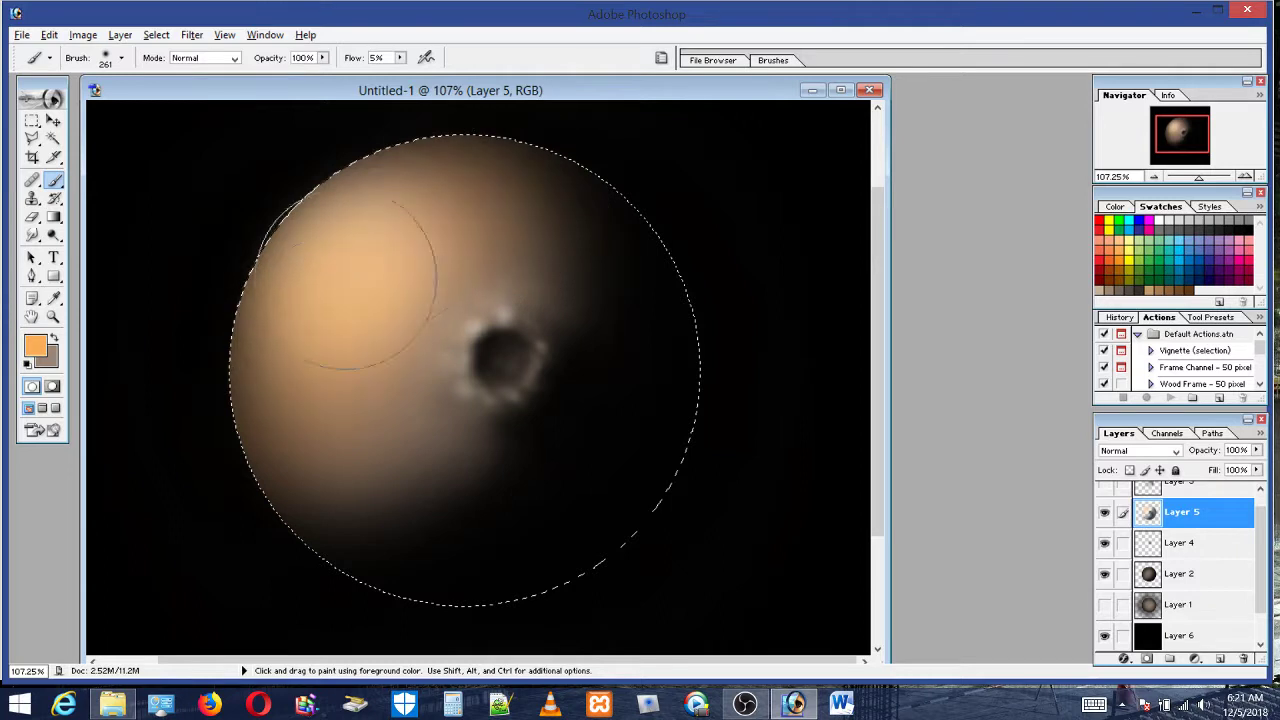
click(1127, 246)
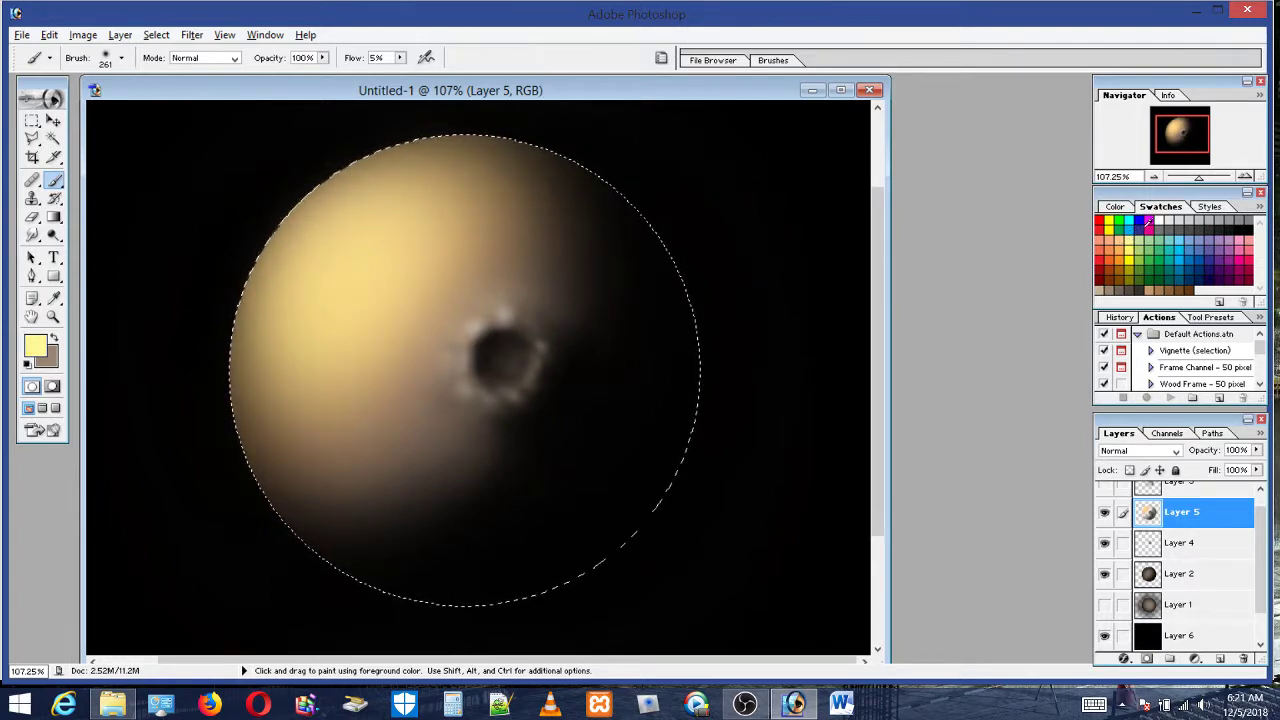
click(1149, 223)
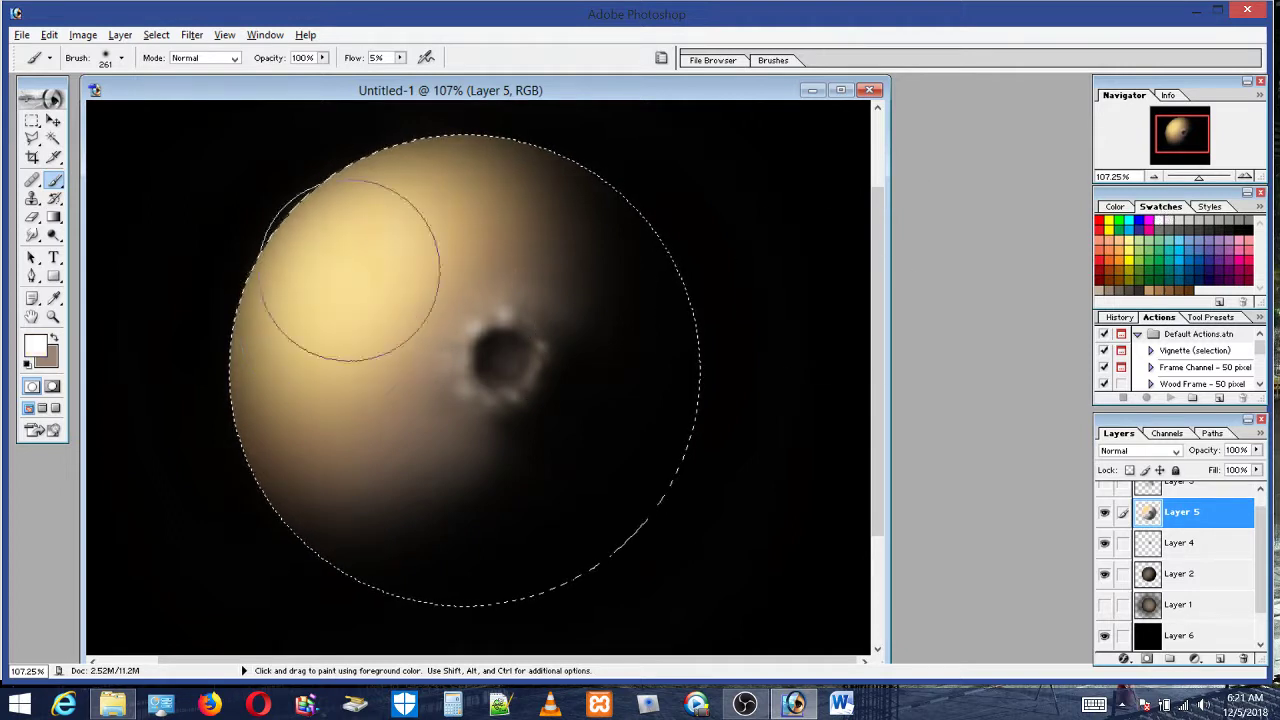
mouse_move(289, 370)
mouse_down()
mouse_move(450, 225)
mouse_move(421, 226)
mouse_move(447, 215)
mouse_move(326, 282)
mouse_move(294, 386)
mouse_up()
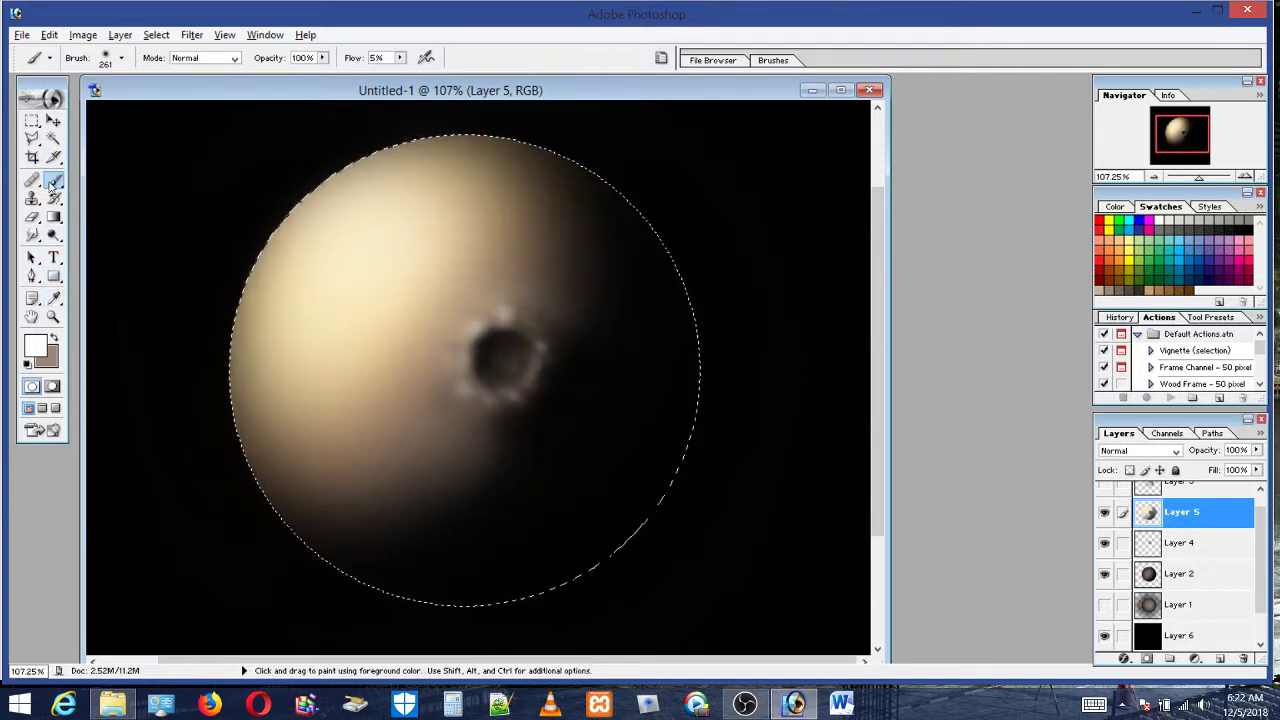
Resize the brush to 49 px, then 112 px, and brighten the planet's lit left side
click(121, 58)
click(57, 102)
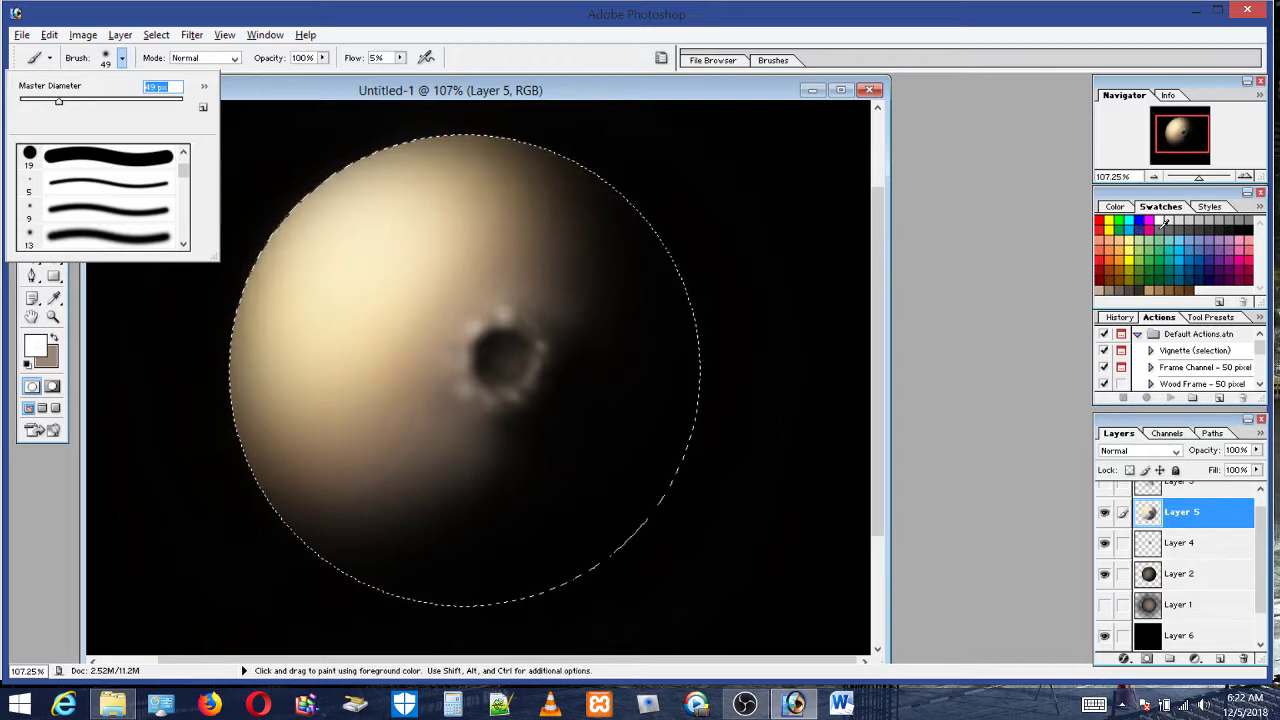
key(Return)
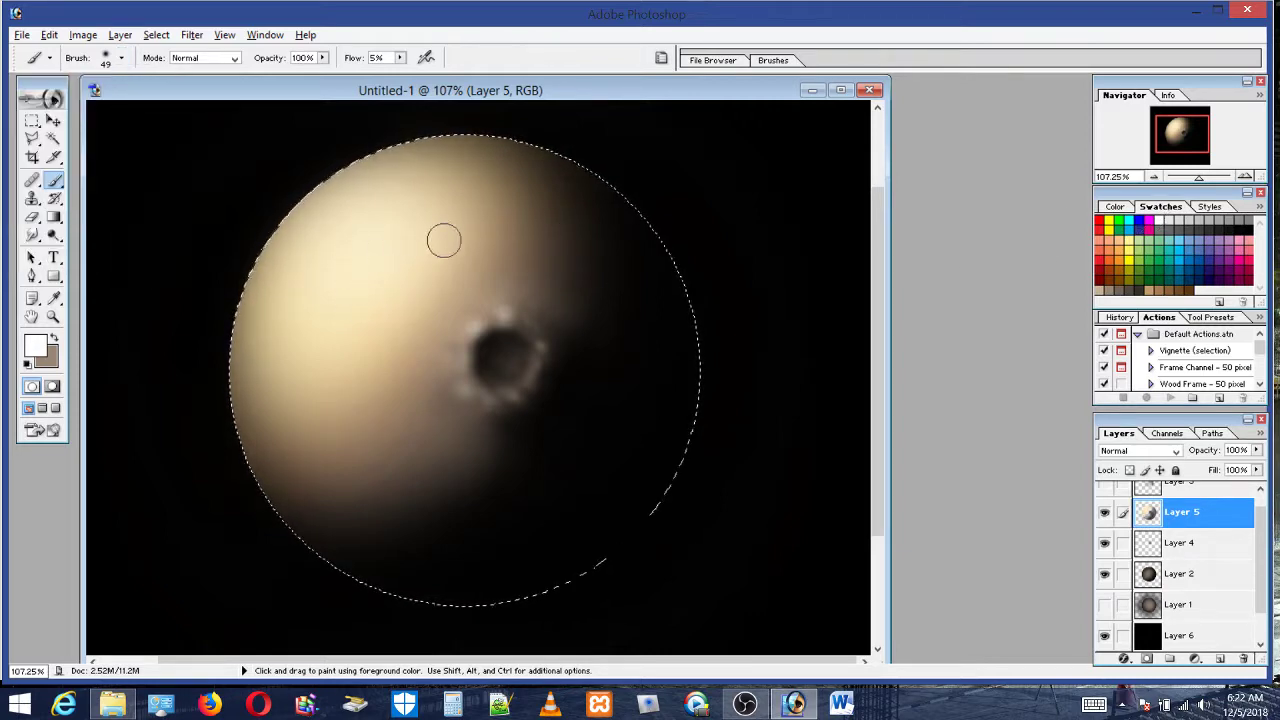
click(121, 57)
drag(98, 101, 107, 101)
key(Return)
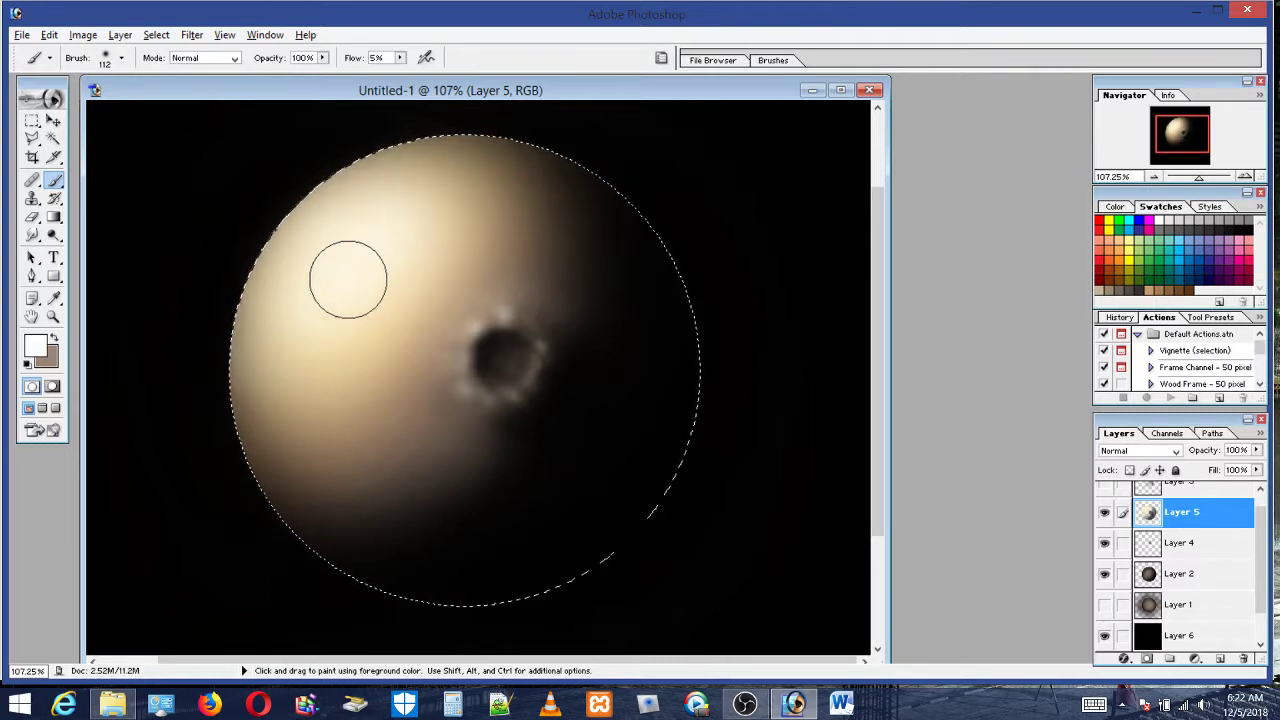
mouse_move(345, 232)
mouse_down()
mouse_move(317, 360)
mouse_move(408, 376)
mouse_up()
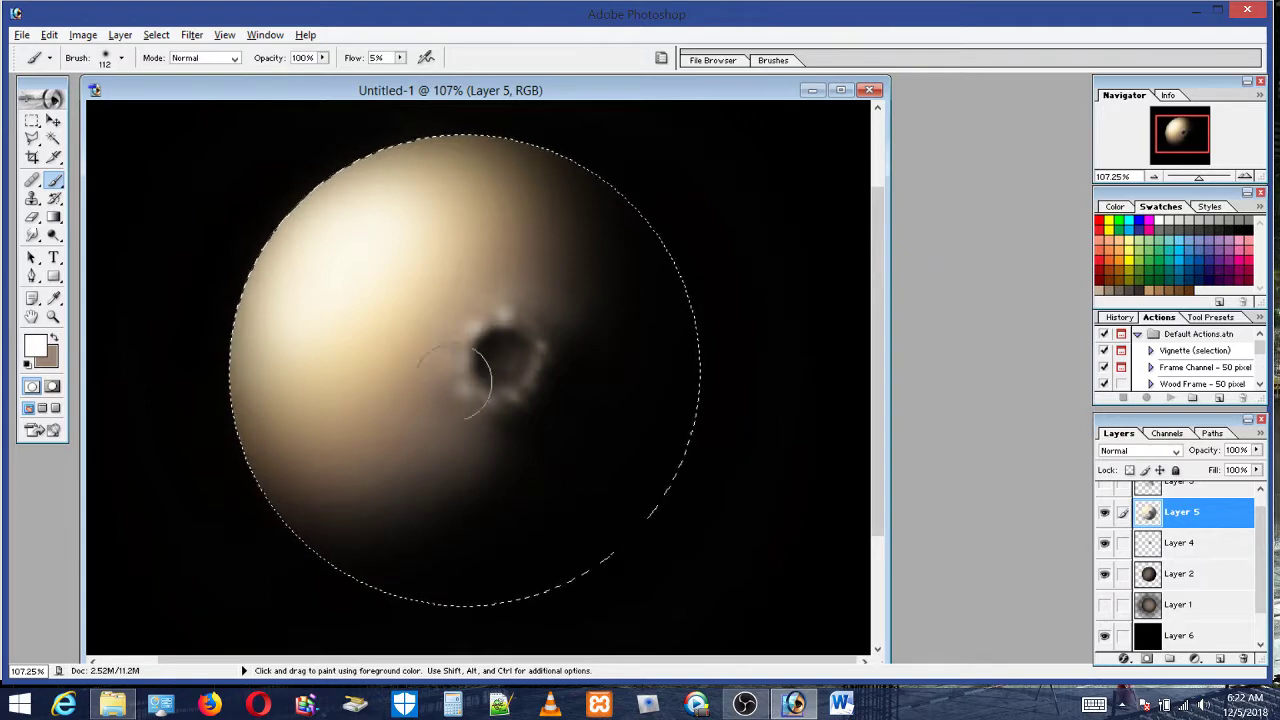
Toggle Layer 5 and the crater layer's visibility to compare, ending with Layer 5 shown
click(1104, 512)
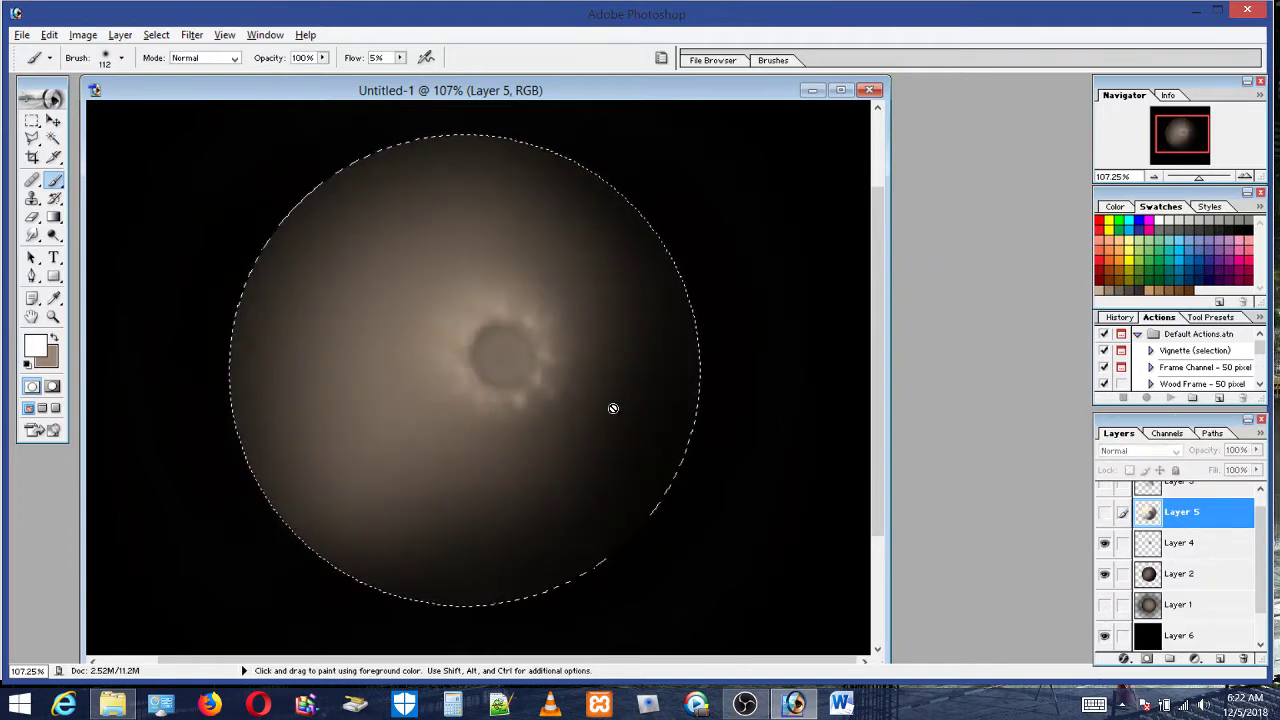
click(1104, 513)
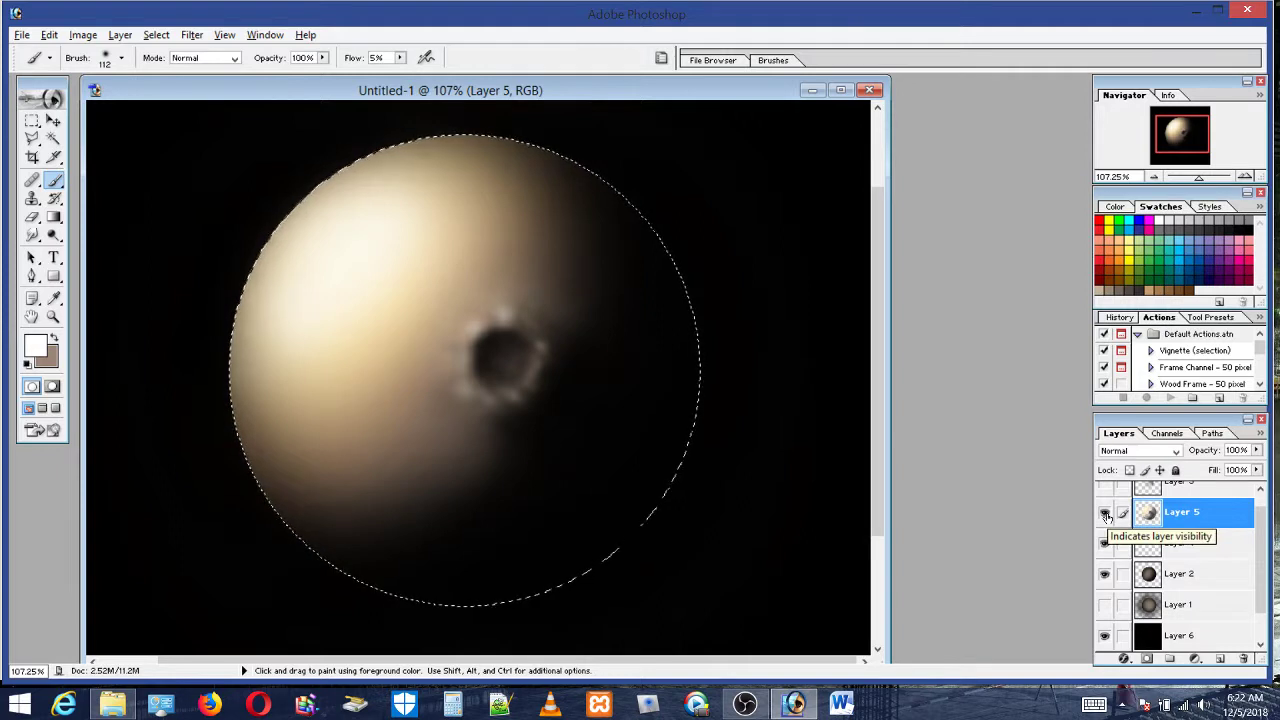
click(1104, 513)
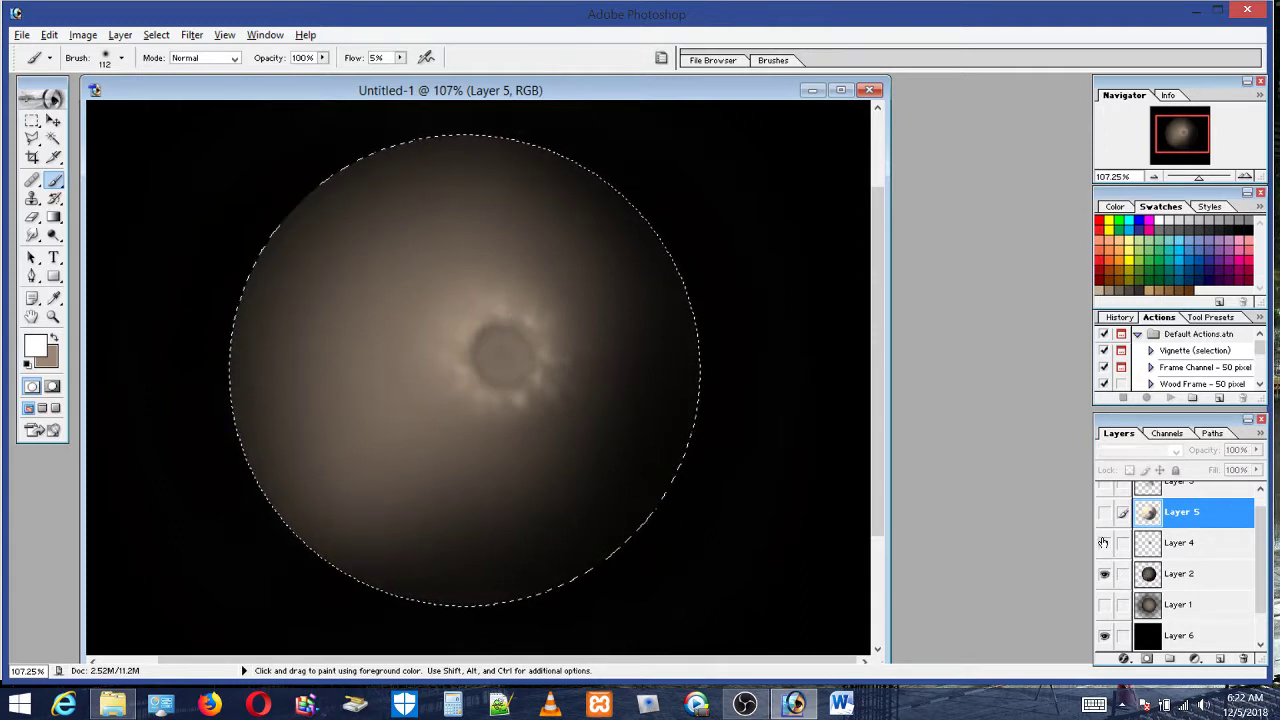
click(1104, 543)
click(1104, 543)
click(1104, 543)
click(1104, 511)
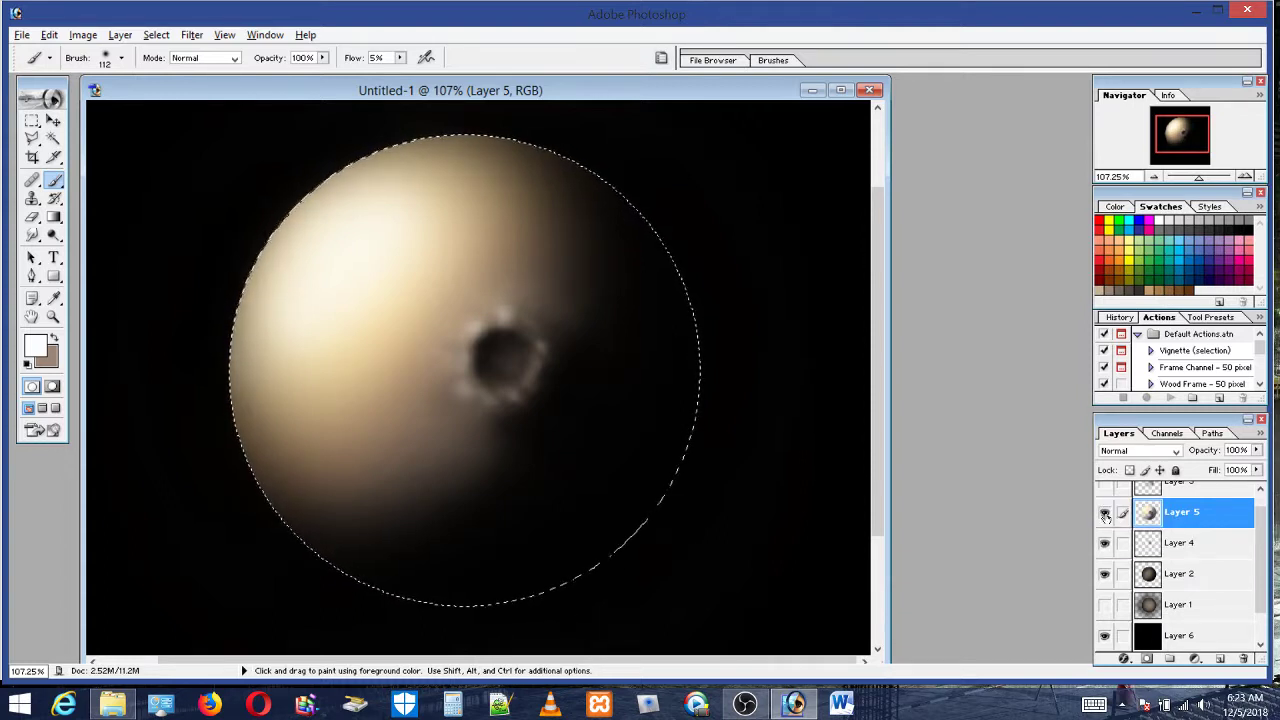
click(1103, 513)
click(1104, 513)
click(1104, 513)
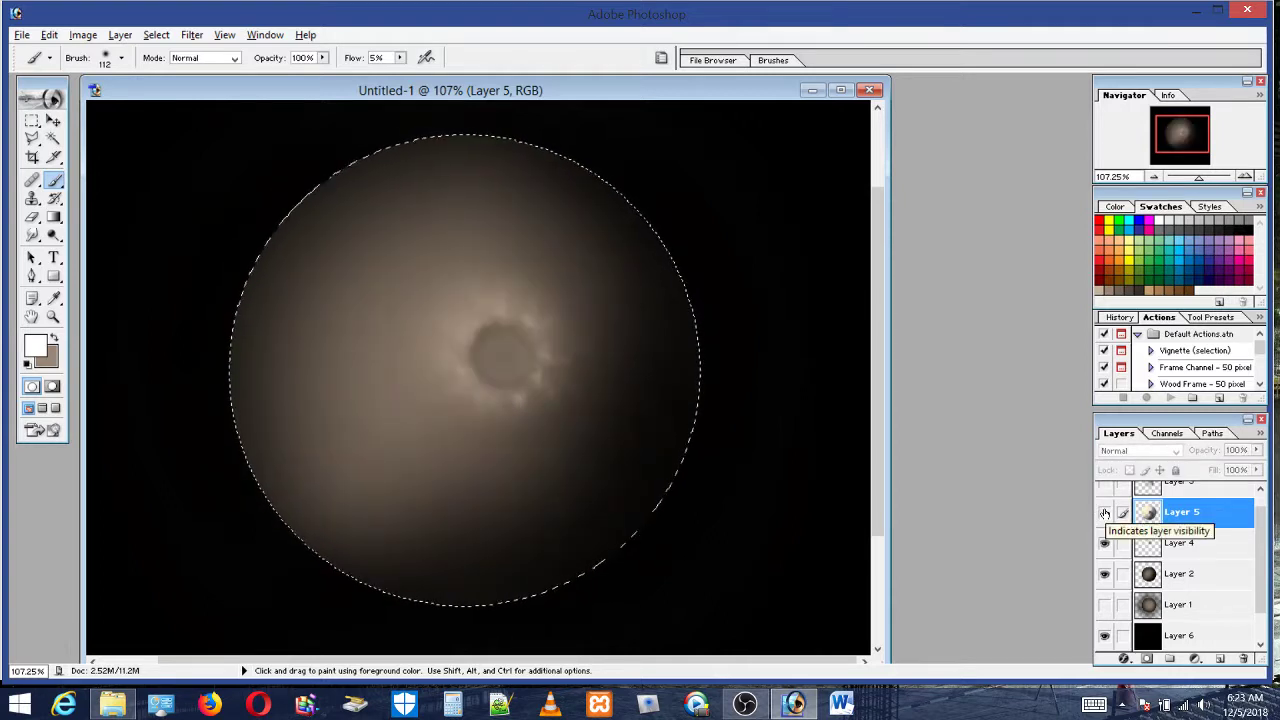
click(1104, 513)
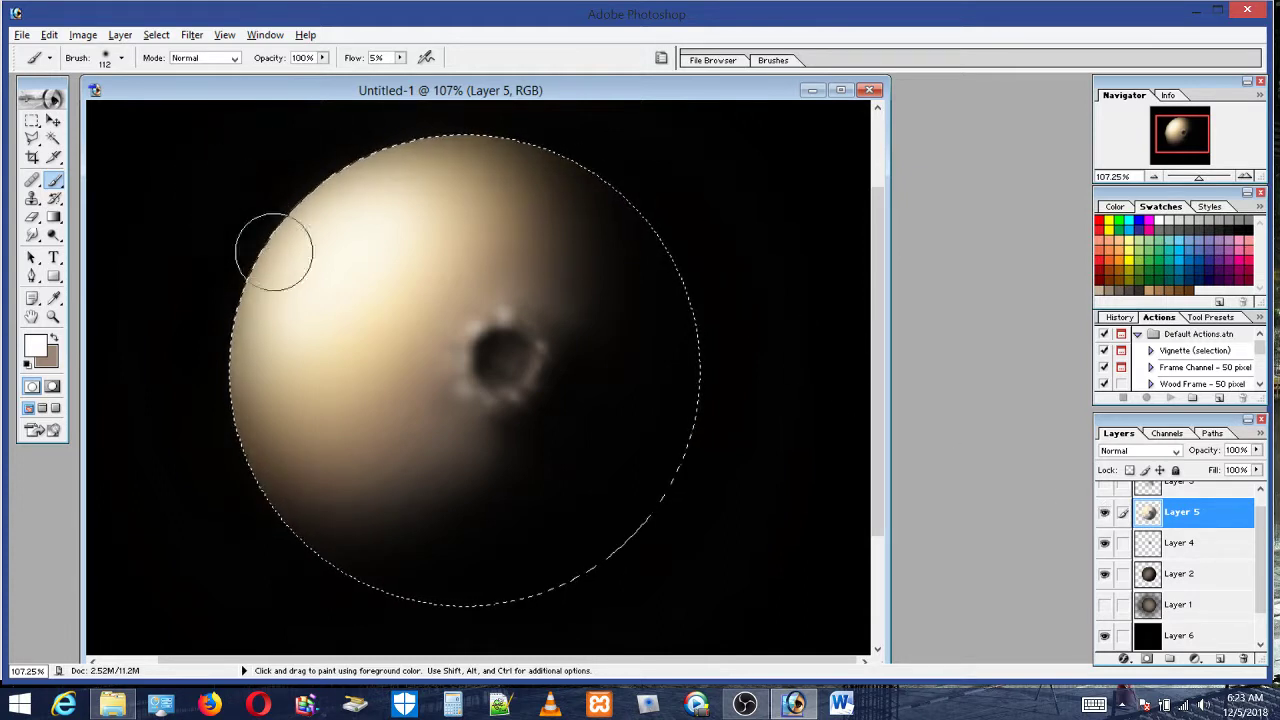
Pick orange, add a new layer, and marquee a small square at the canvas's top-left
click(54, 120)
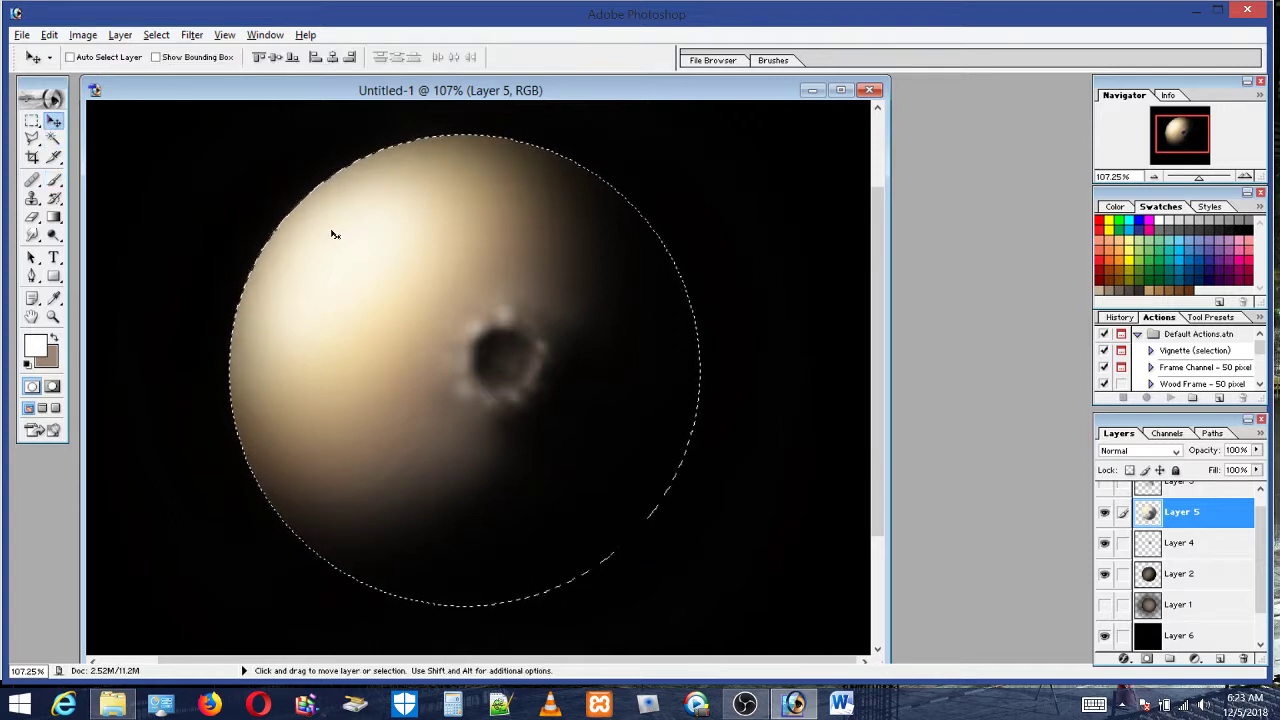
click(32, 121)
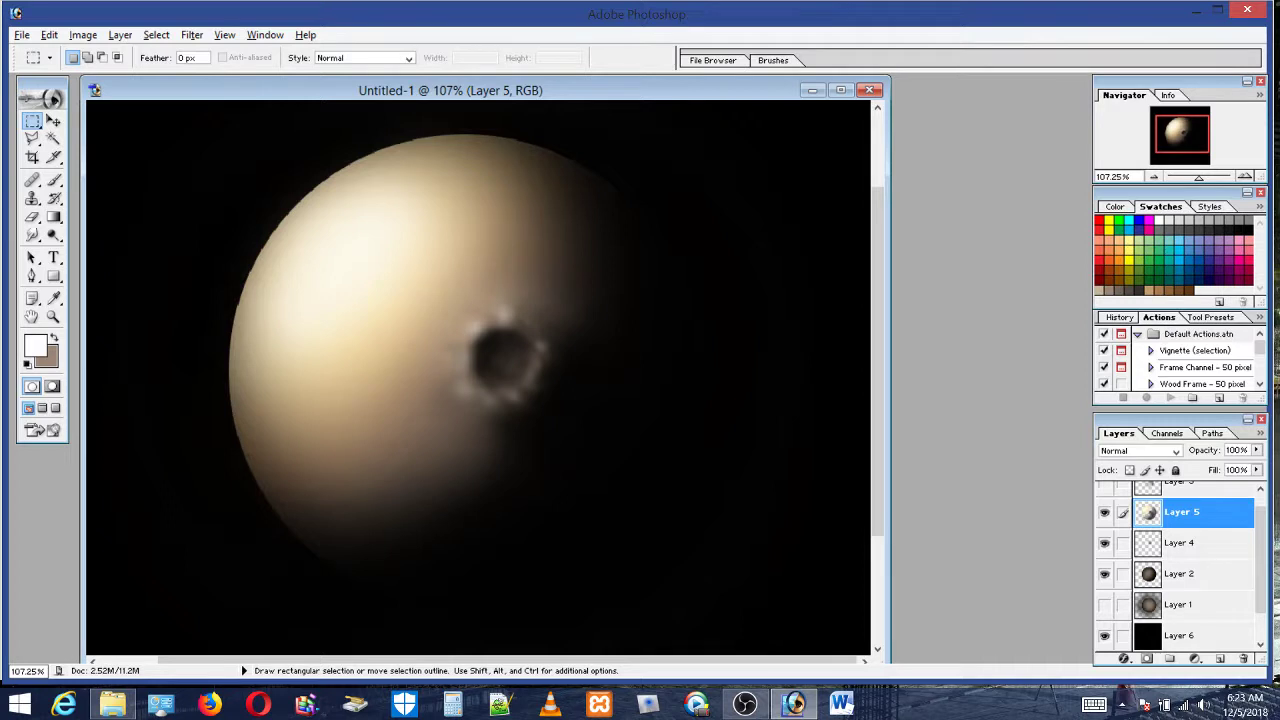
click(54, 120)
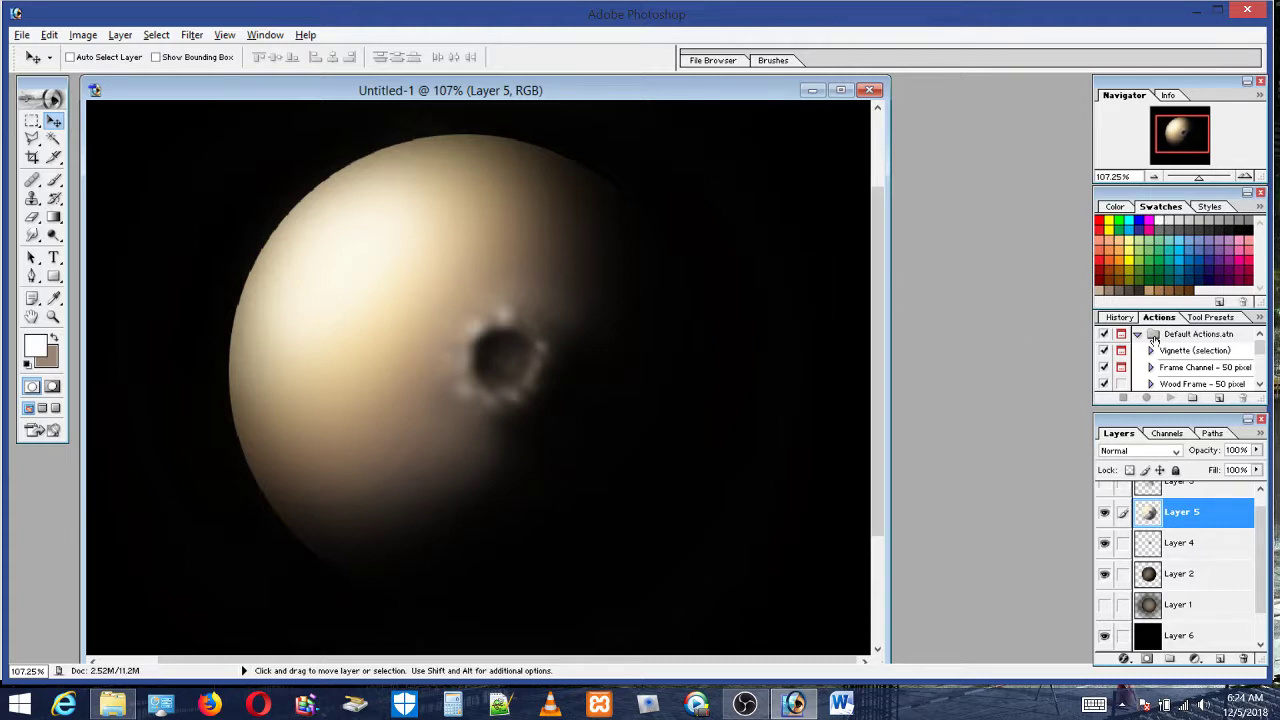
click(1117, 253)
click(33, 121)
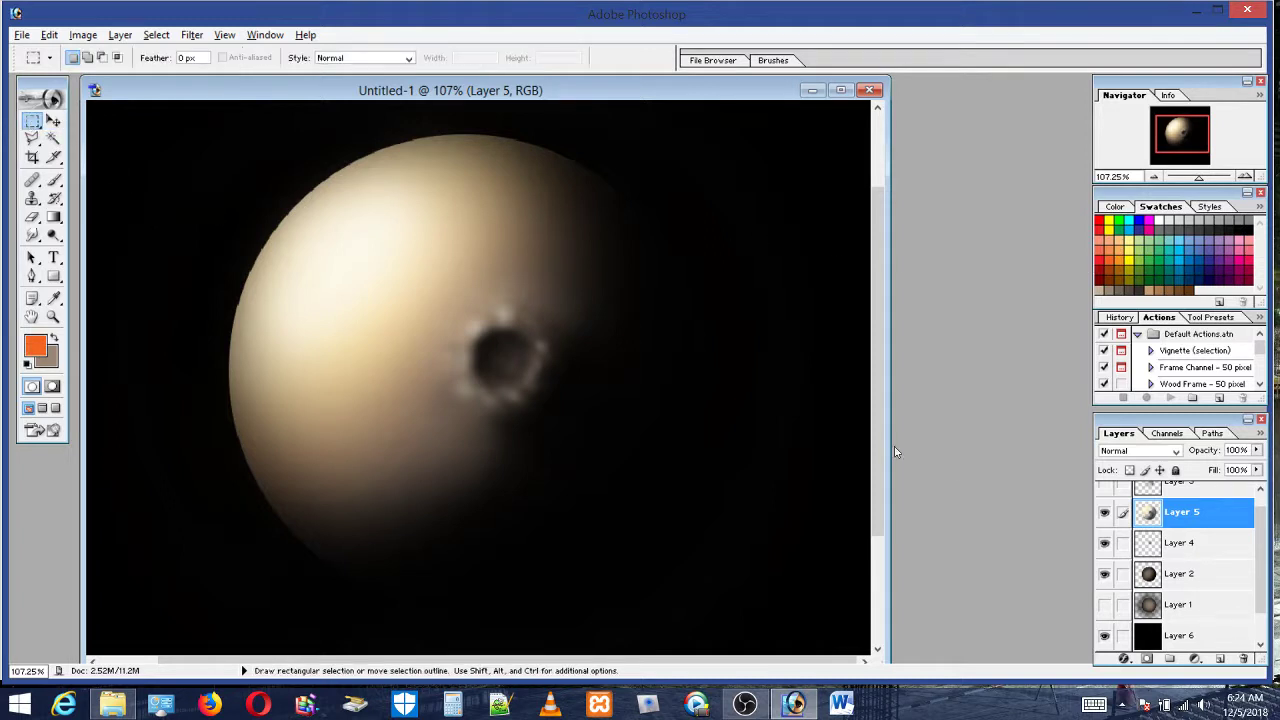
click(1220, 658)
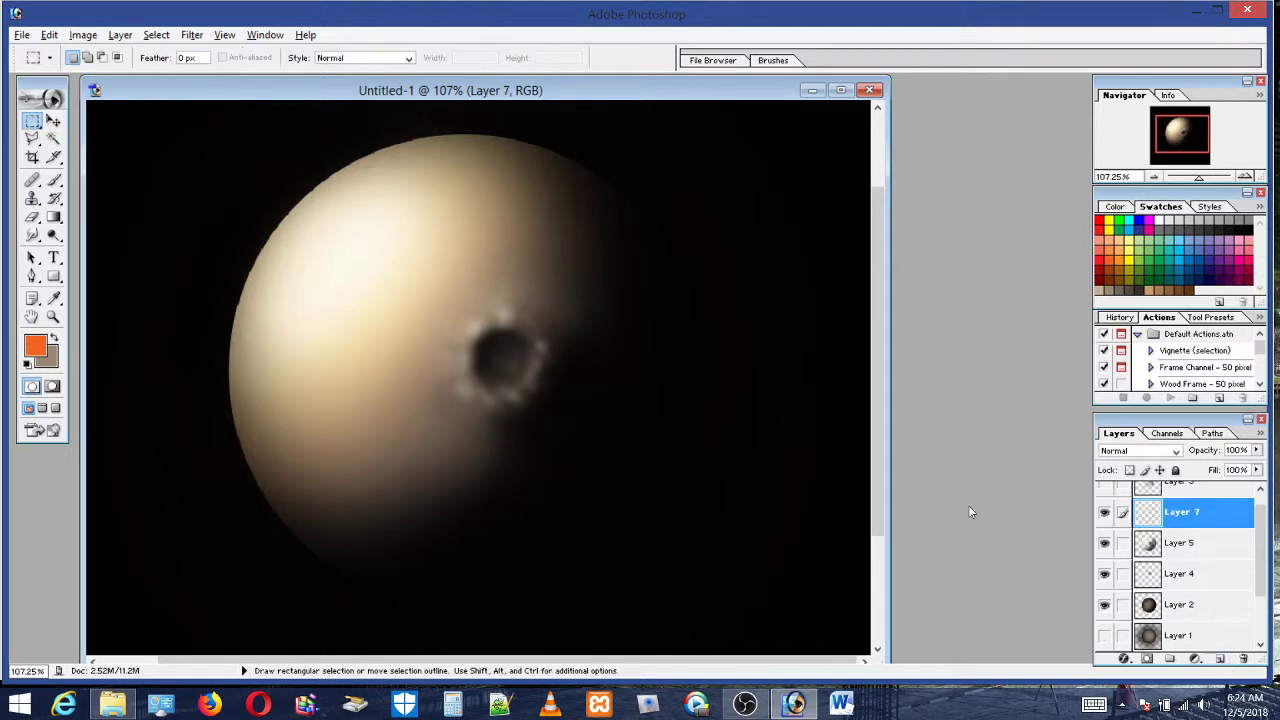
drag(108, 124, 200, 204)
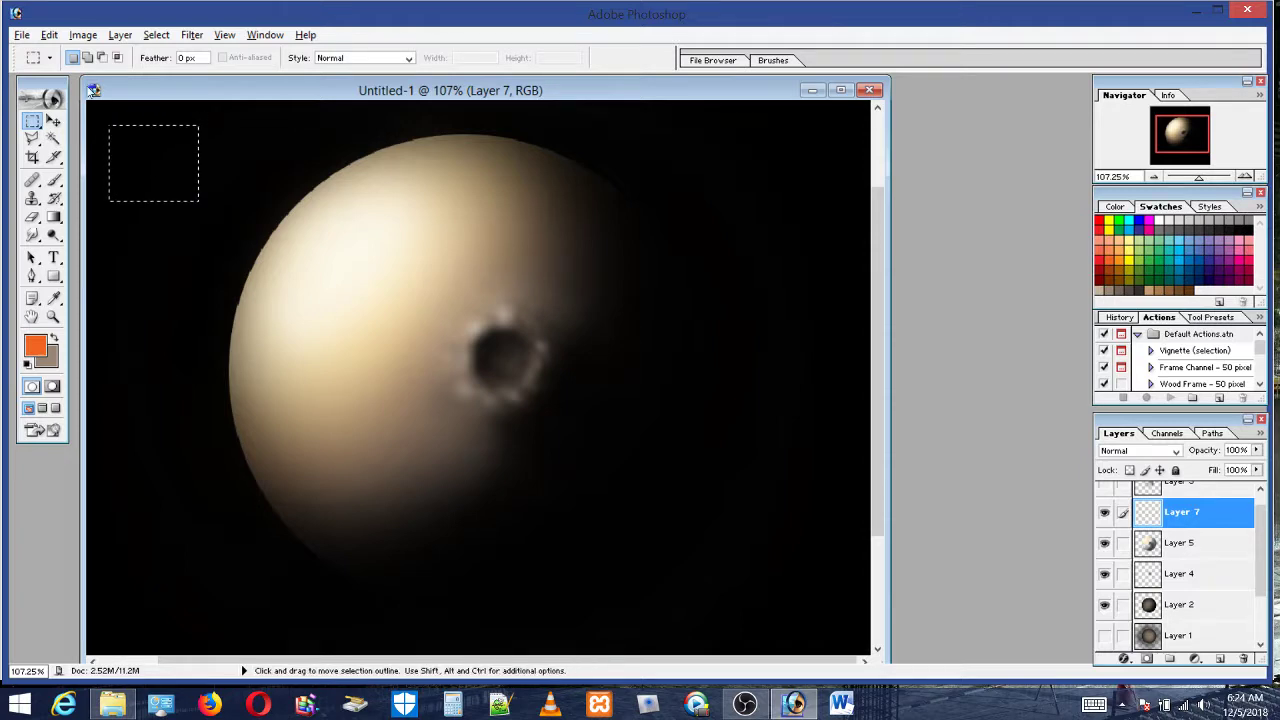
Fill the square with orange, deselect, lock transparent pixels, and pick white
click(49, 35)
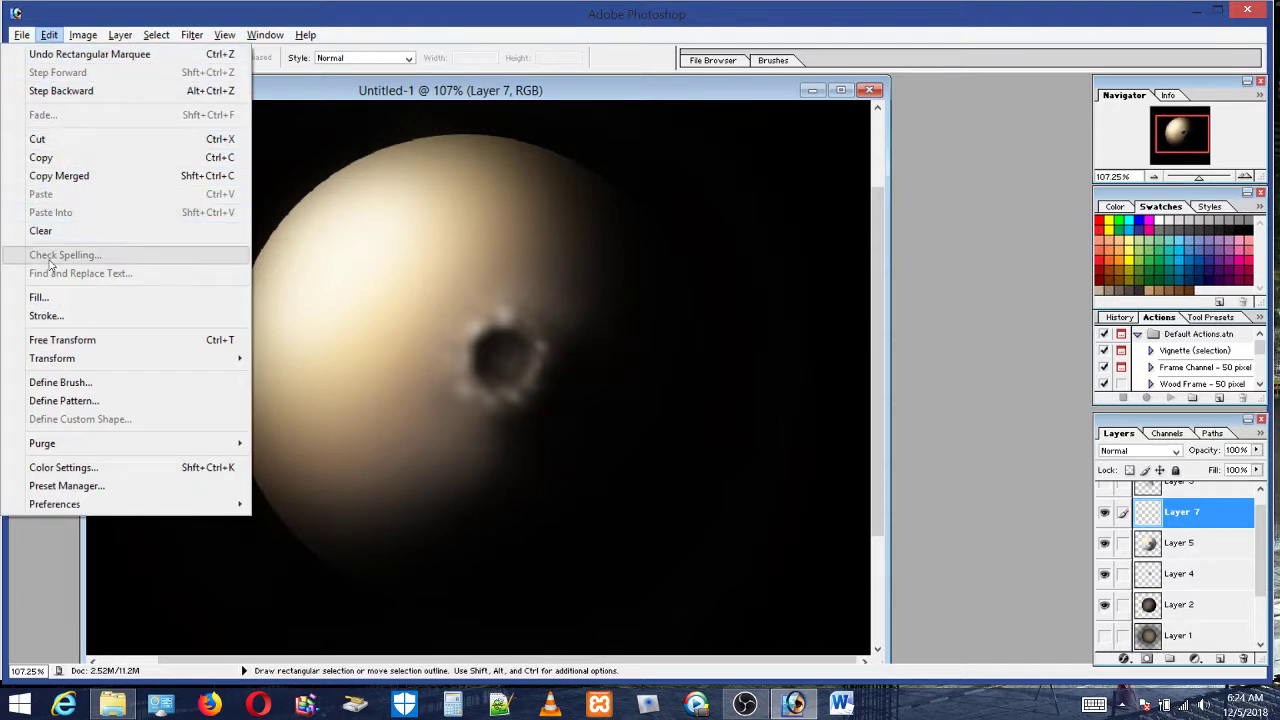
click(45, 298)
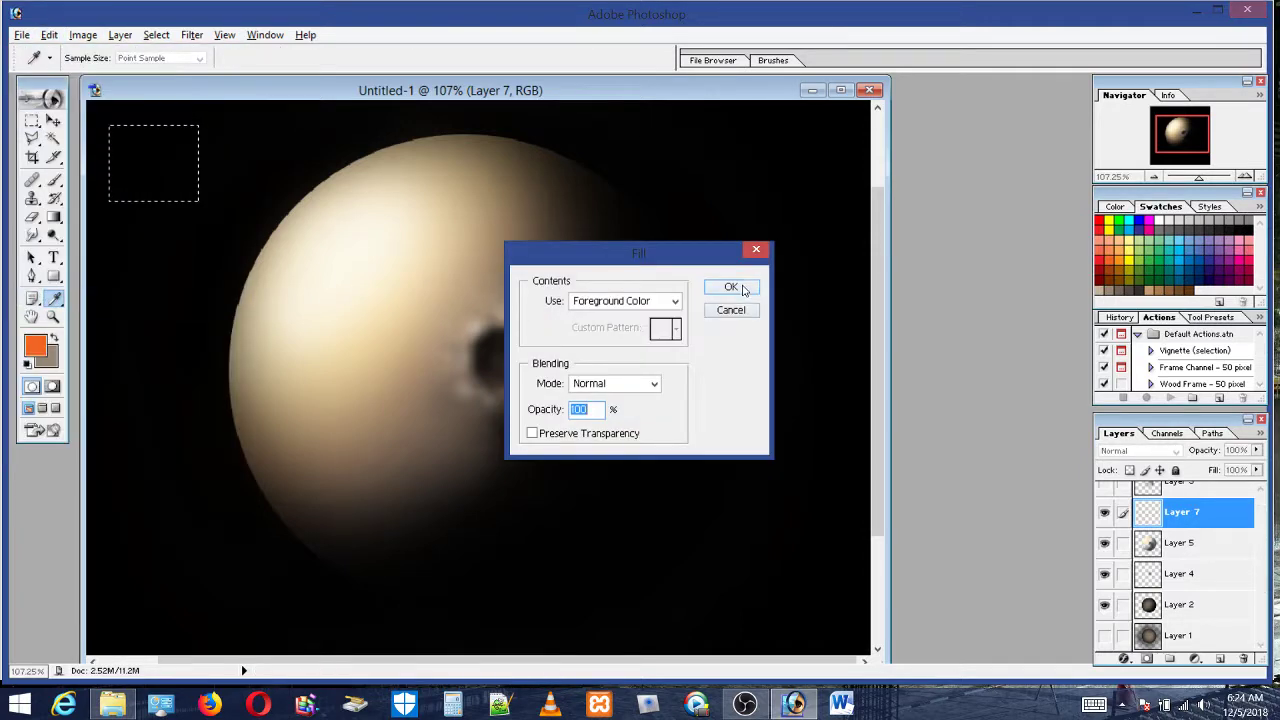
click(730, 287)
click(170, 140)
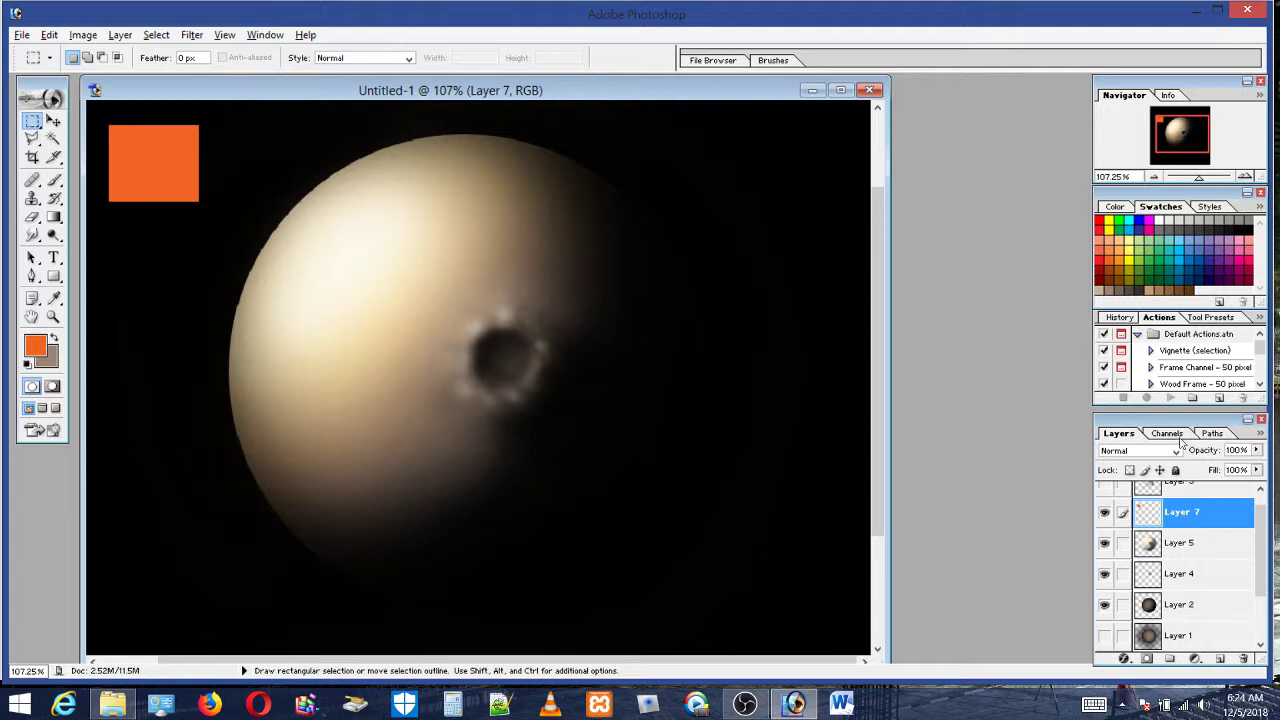
click(1130, 470)
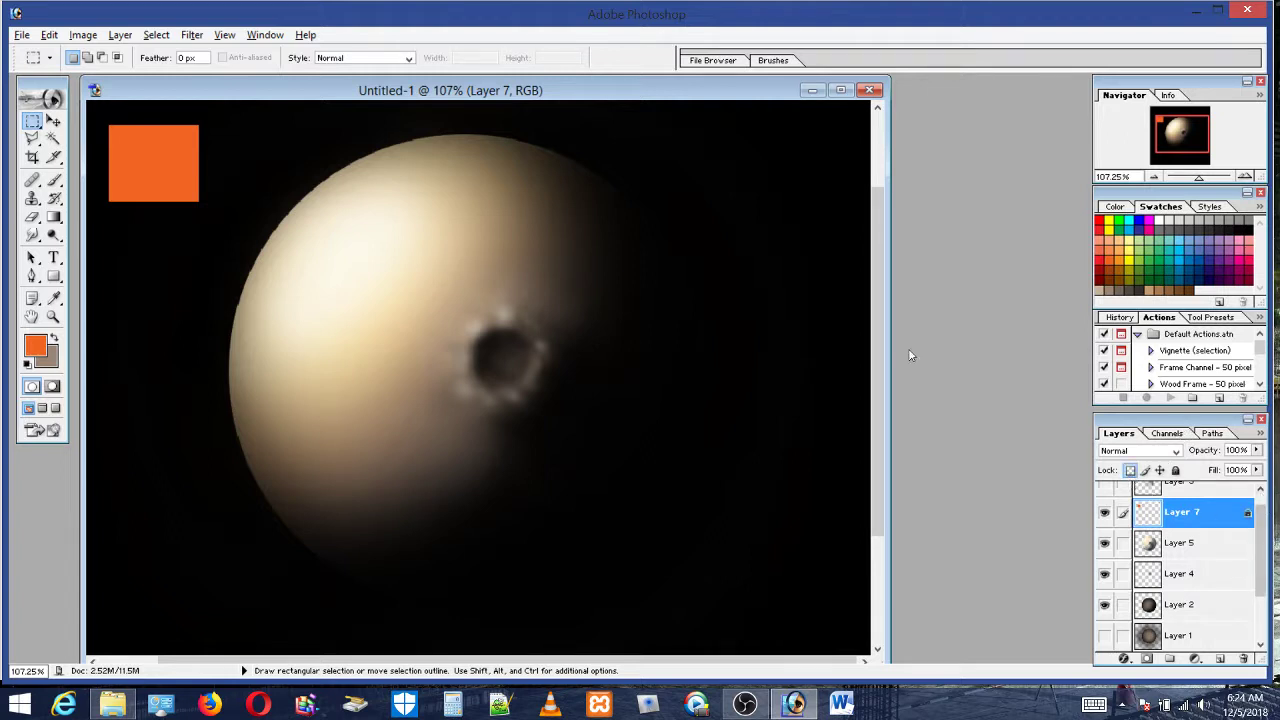
click(1163, 218)
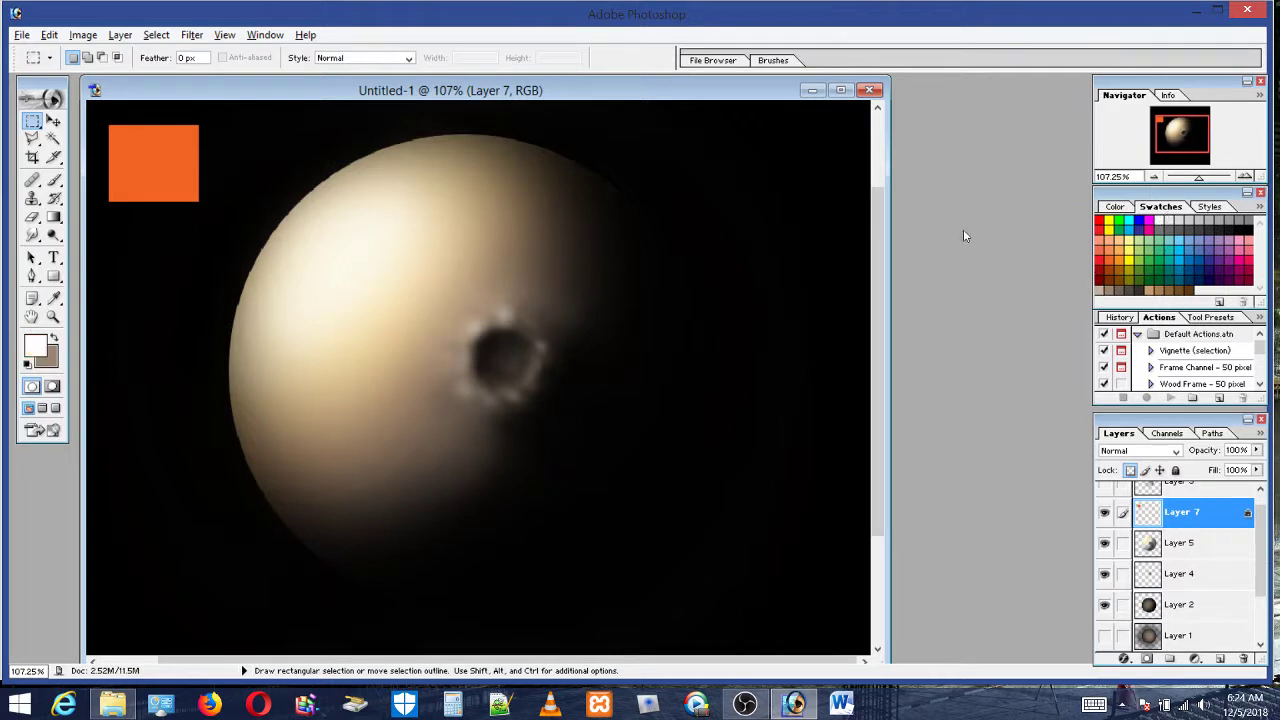
Brush faint white strokes over the orange square's upper and top-right area
click(54, 180)
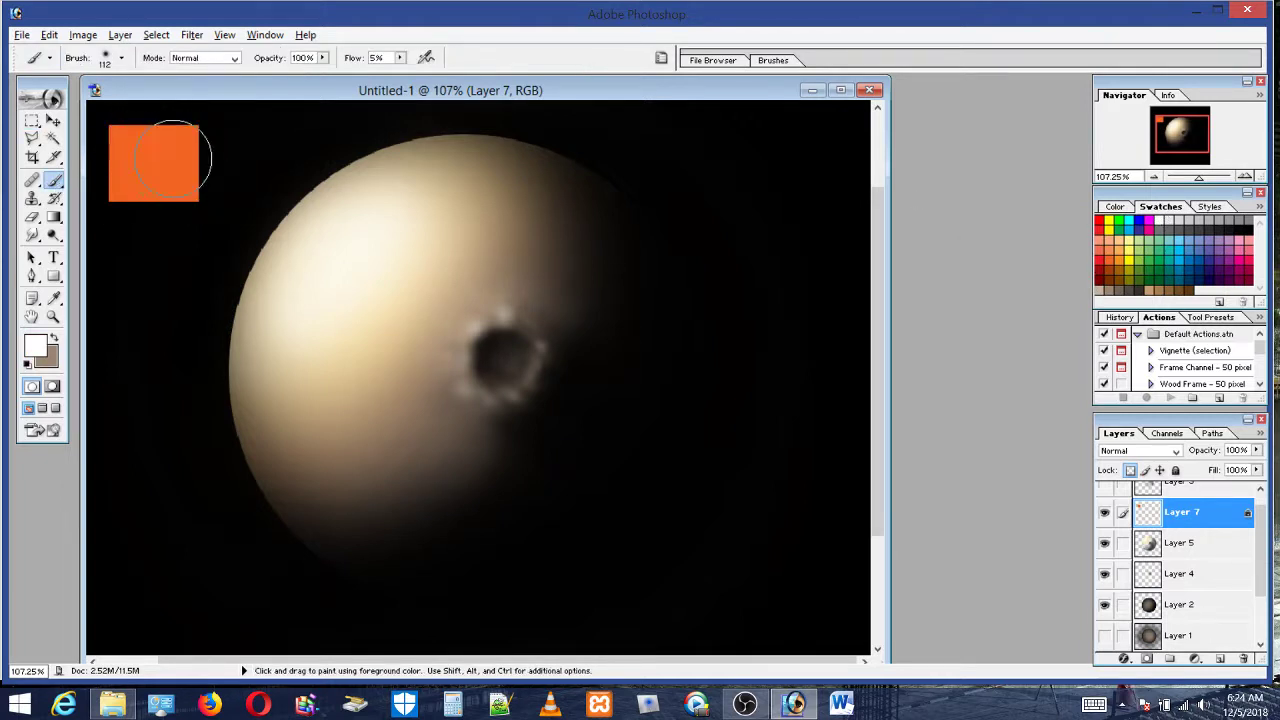
mouse_move(234, 129)
mouse_down()
mouse_move(185, 193)
mouse_move(163, 143)
mouse_move(214, 150)
mouse_move(186, 160)
mouse_move(227, 246)
mouse_up()
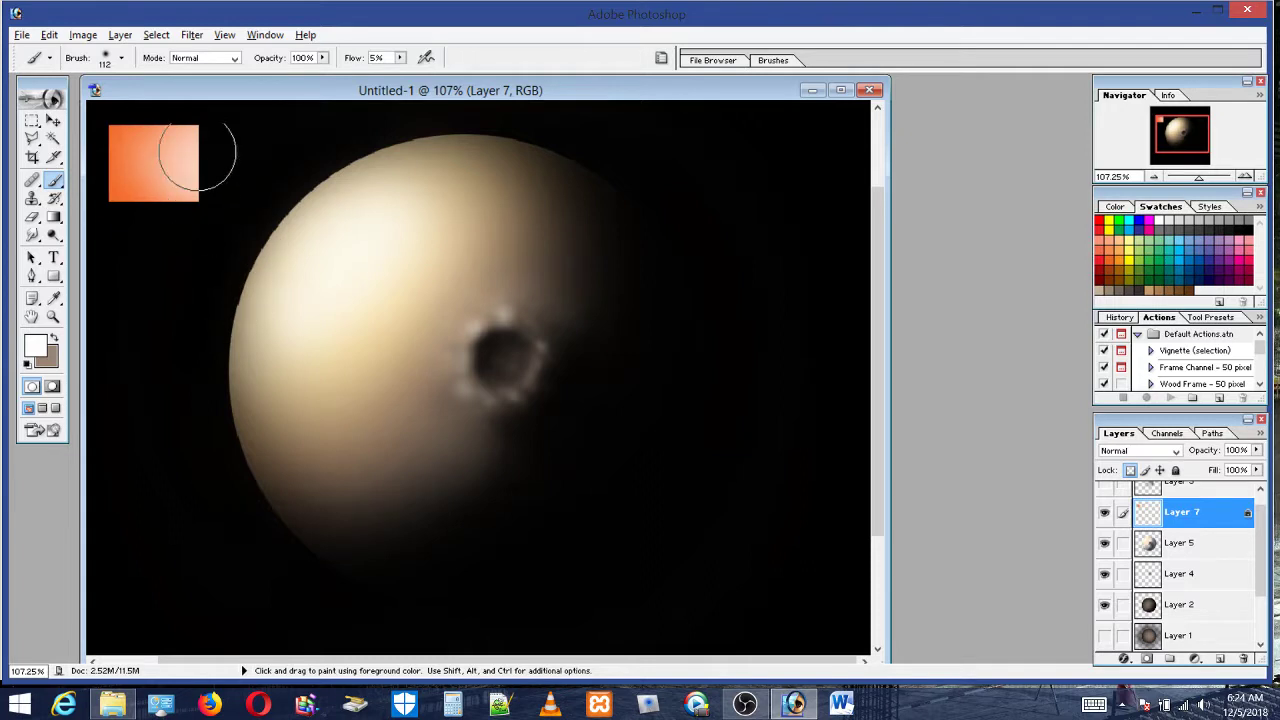
drag(200, 157, 218, 126)
mouse_move(210, 227)
mouse_down()
mouse_move(193, 141)
mouse_move(166, 170)
mouse_move(152, 121)
mouse_move(155, 211)
mouse_move(156, 131)
mouse_move(167, 202)
mouse_move(172, 151)
mouse_move(165, 191)
mouse_move(113, 206)
mouse_move(94, 171)
mouse_move(171, 163)
mouse_up()
click(49, 36)
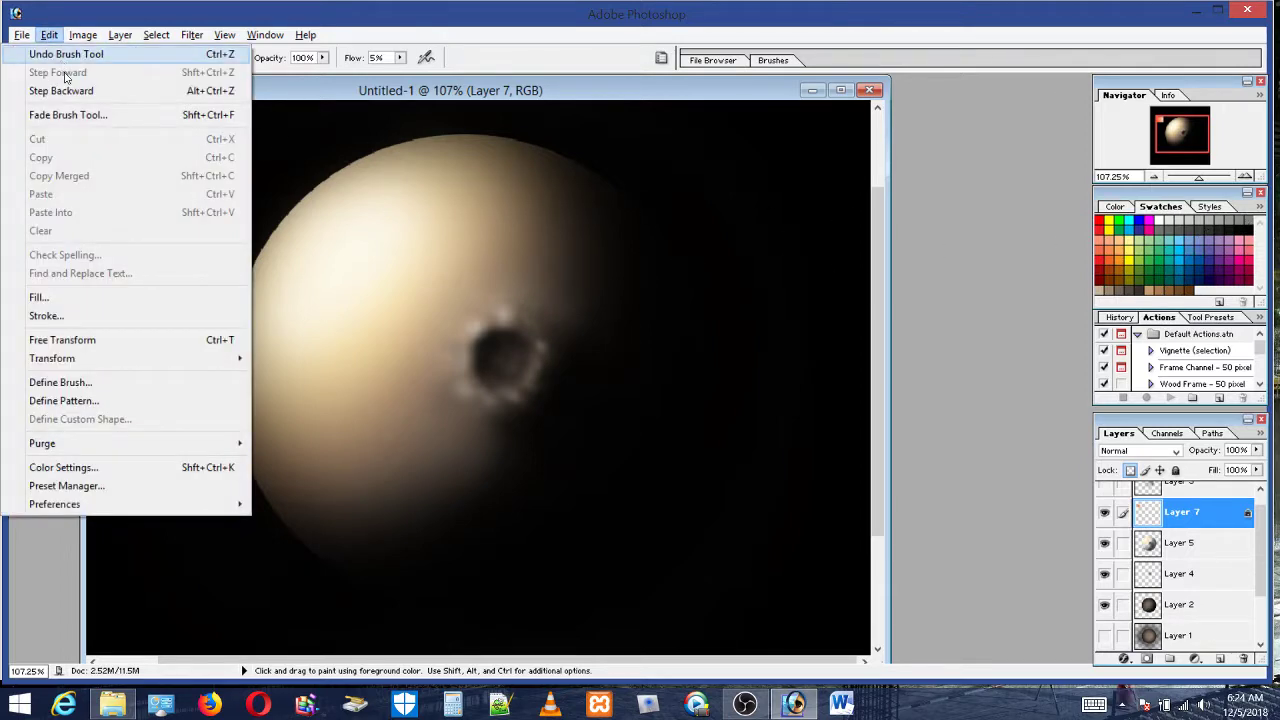
Step backward through history until the square is plain orange again
click(58, 91)
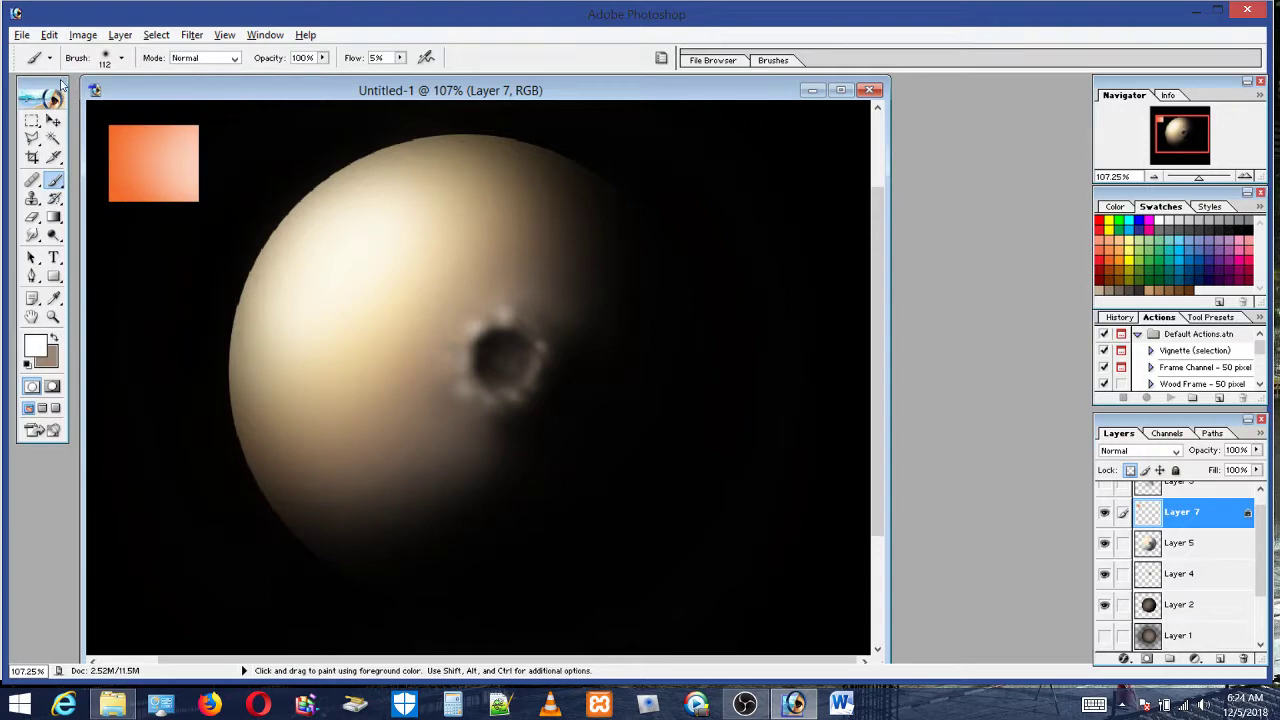
click(50, 36)
click(77, 94)
click(49, 35)
click(60, 91)
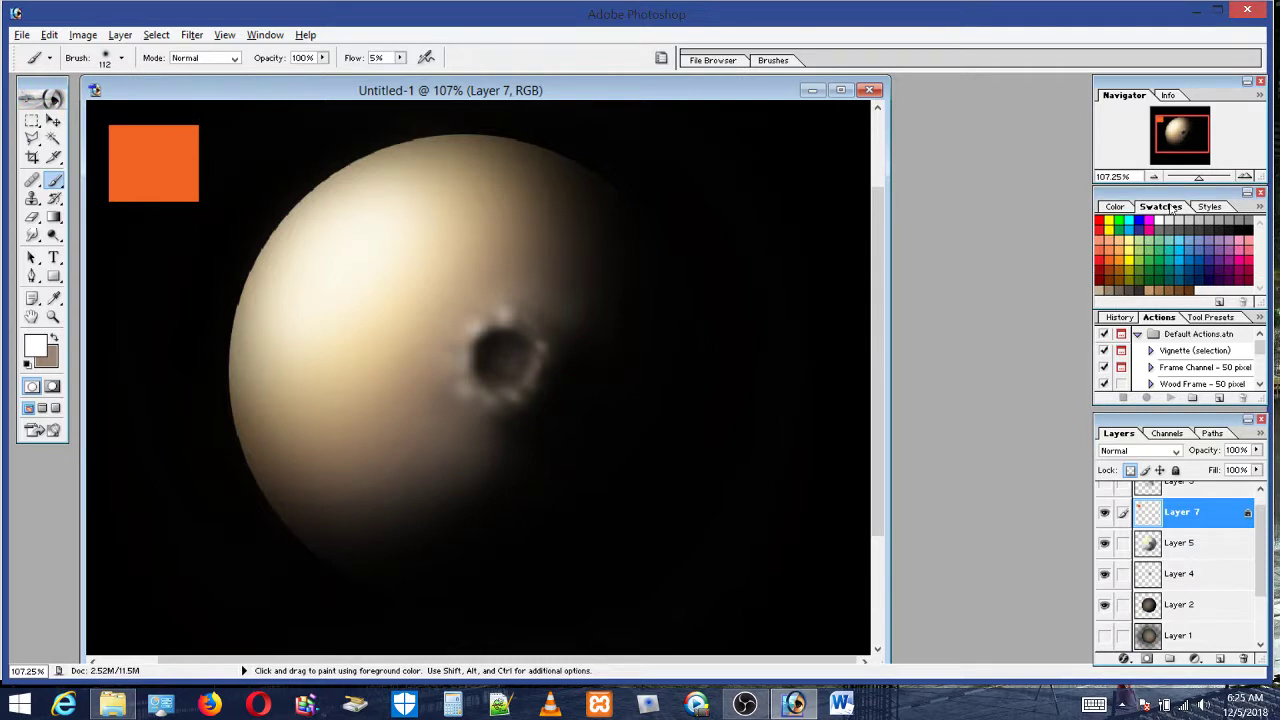
Darken the square's left side with black and lighten its right half with white
click(1244, 222)
mouse_move(140, 183)
mouse_down()
mouse_move(119, 138)
mouse_move(101, 201)
mouse_move(113, 126)
mouse_move(110, 213)
mouse_move(107, 104)
mouse_move(100, 186)
mouse_up()
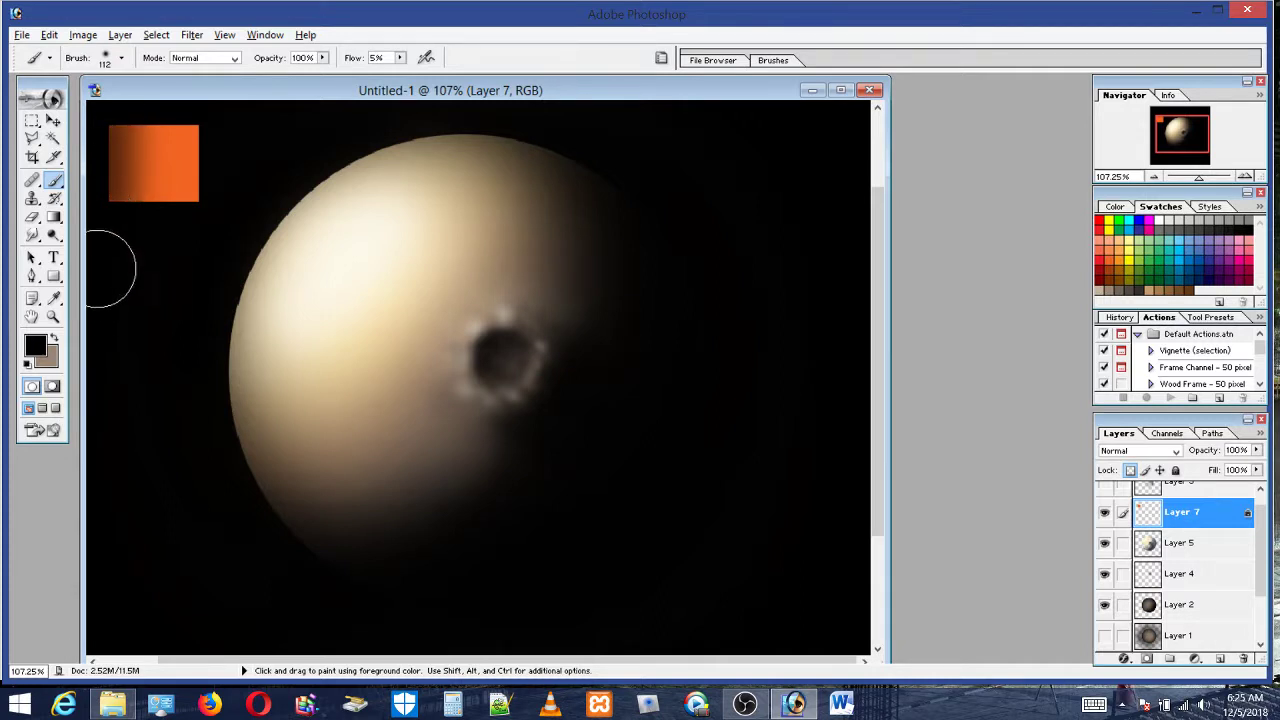
drag(120, 129, 114, 129)
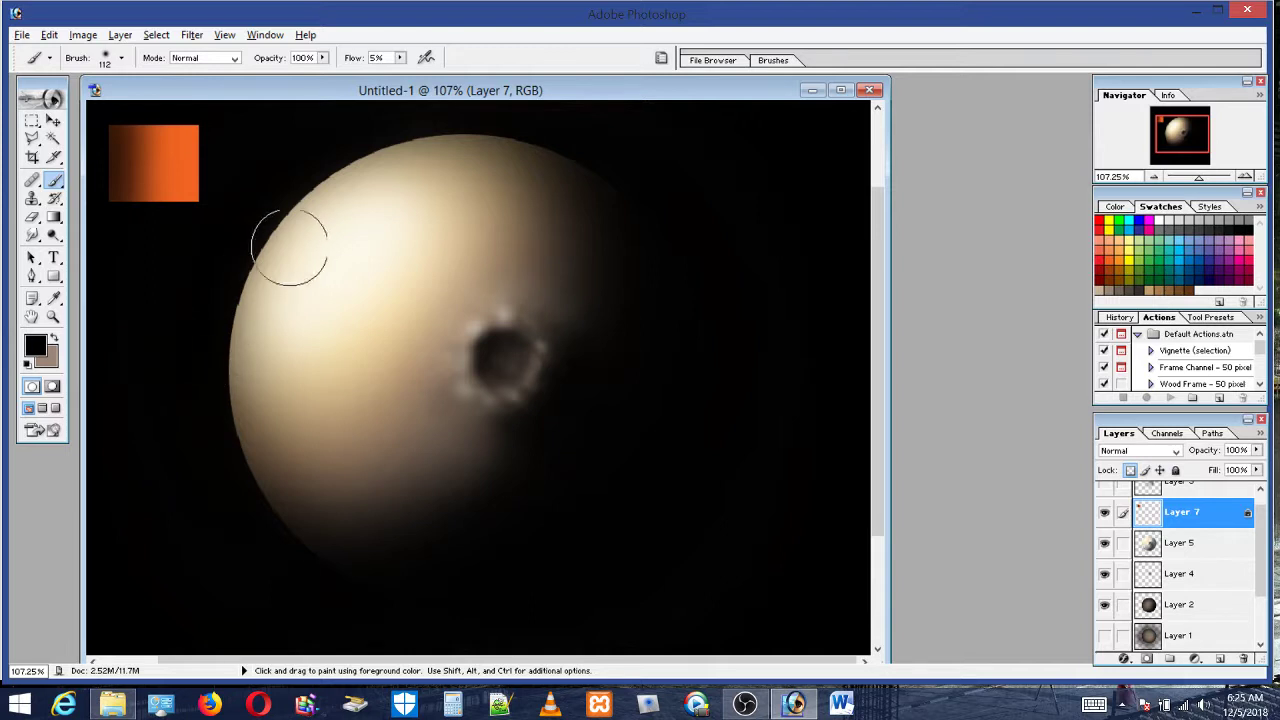
click(1162, 221)
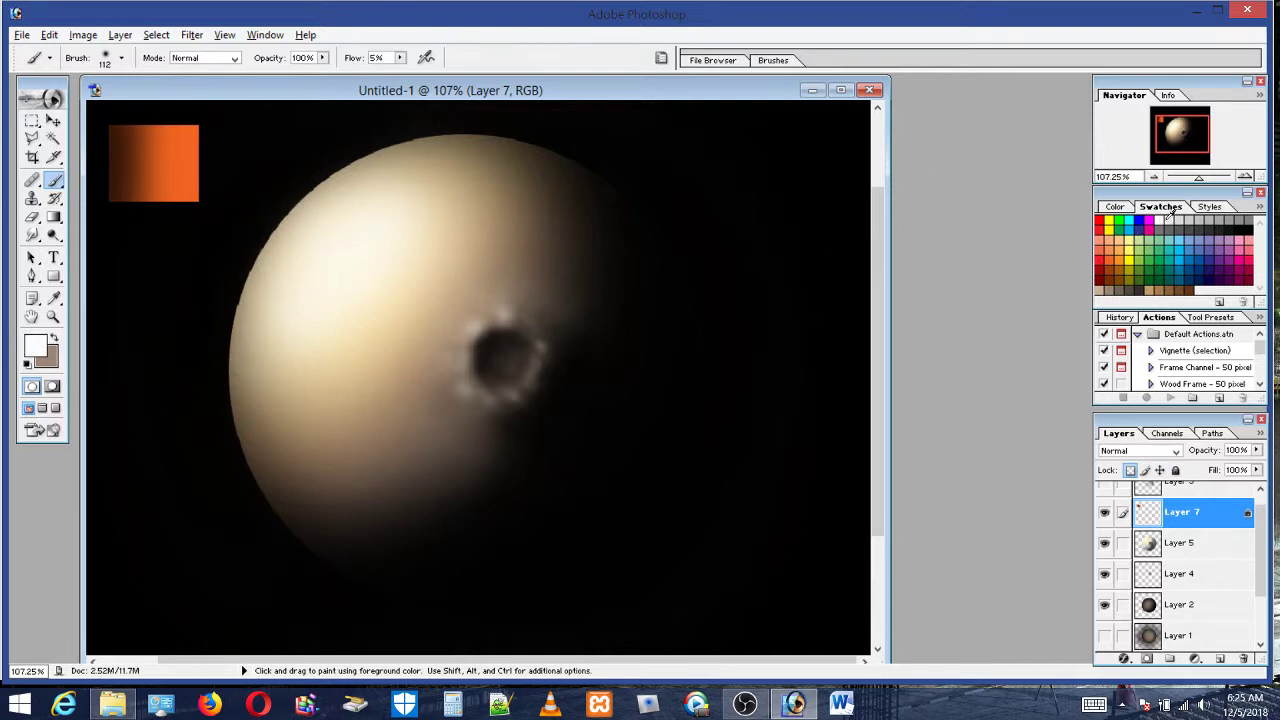
mouse_move(208, 130)
mouse_down()
mouse_move(213, 213)
mouse_move(193, 242)
mouse_move(210, 172)
mouse_move(216, 207)
mouse_up()
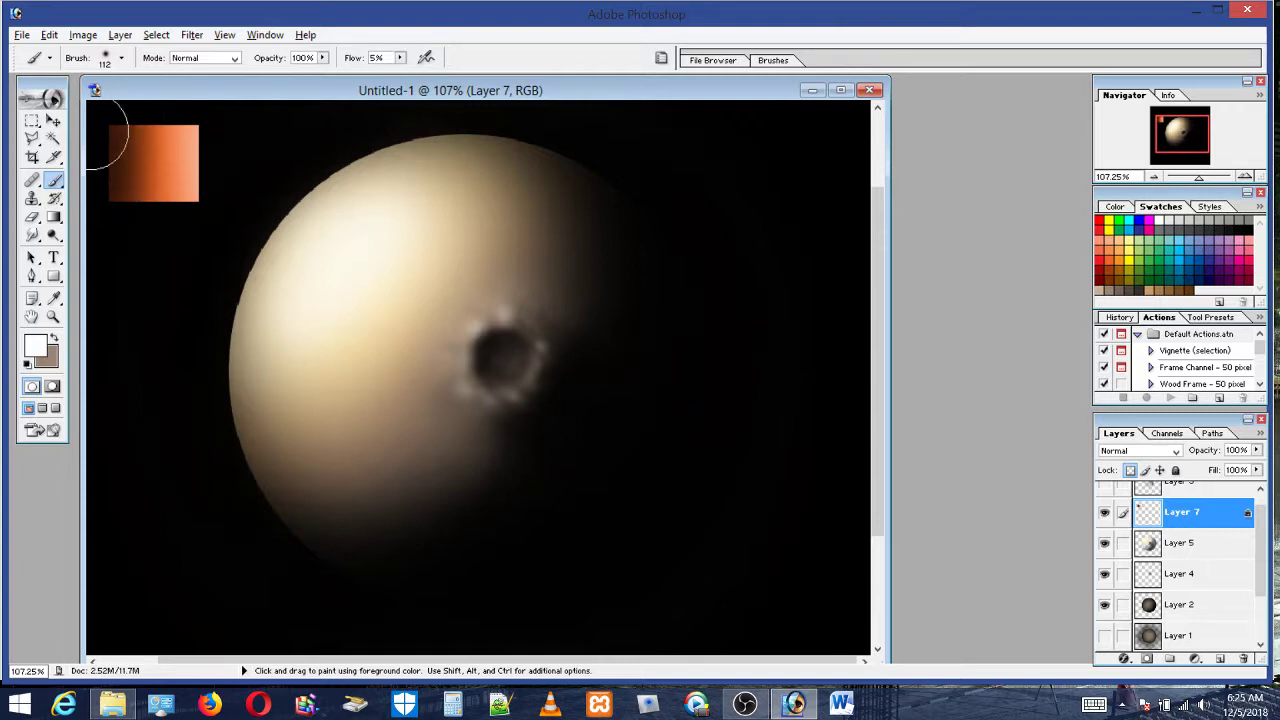
click(53, 120)
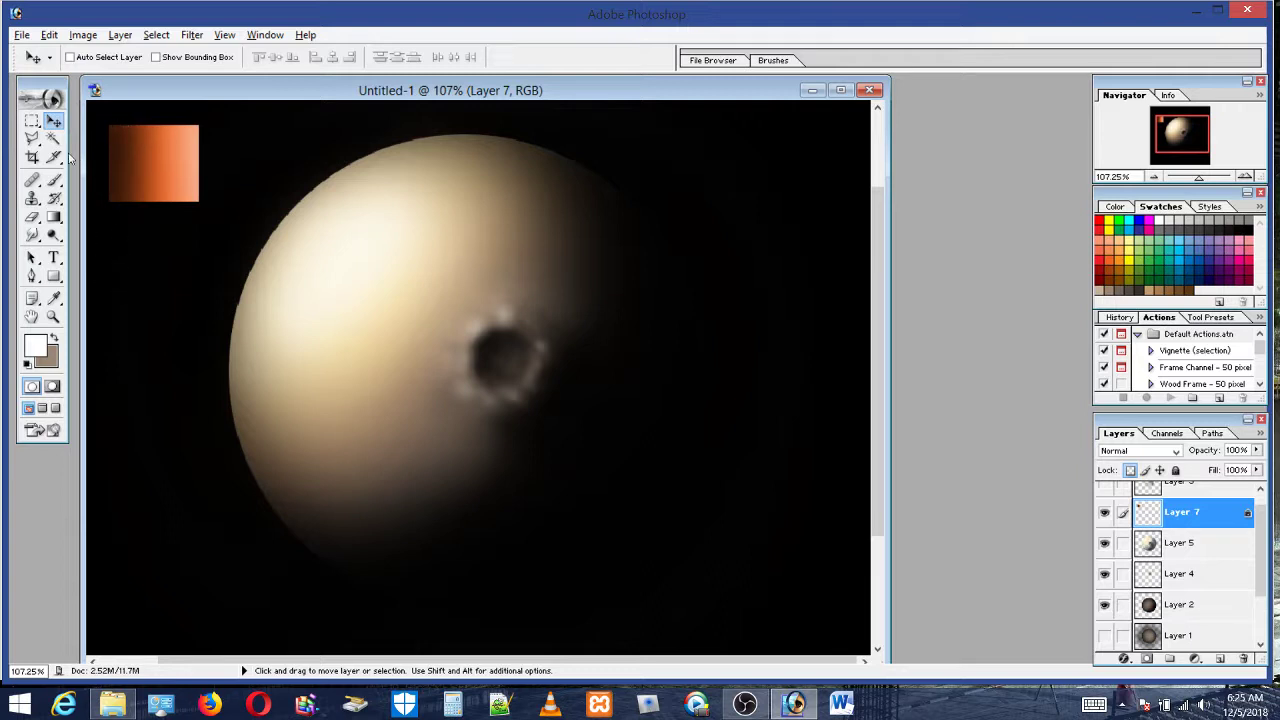
click(54, 180)
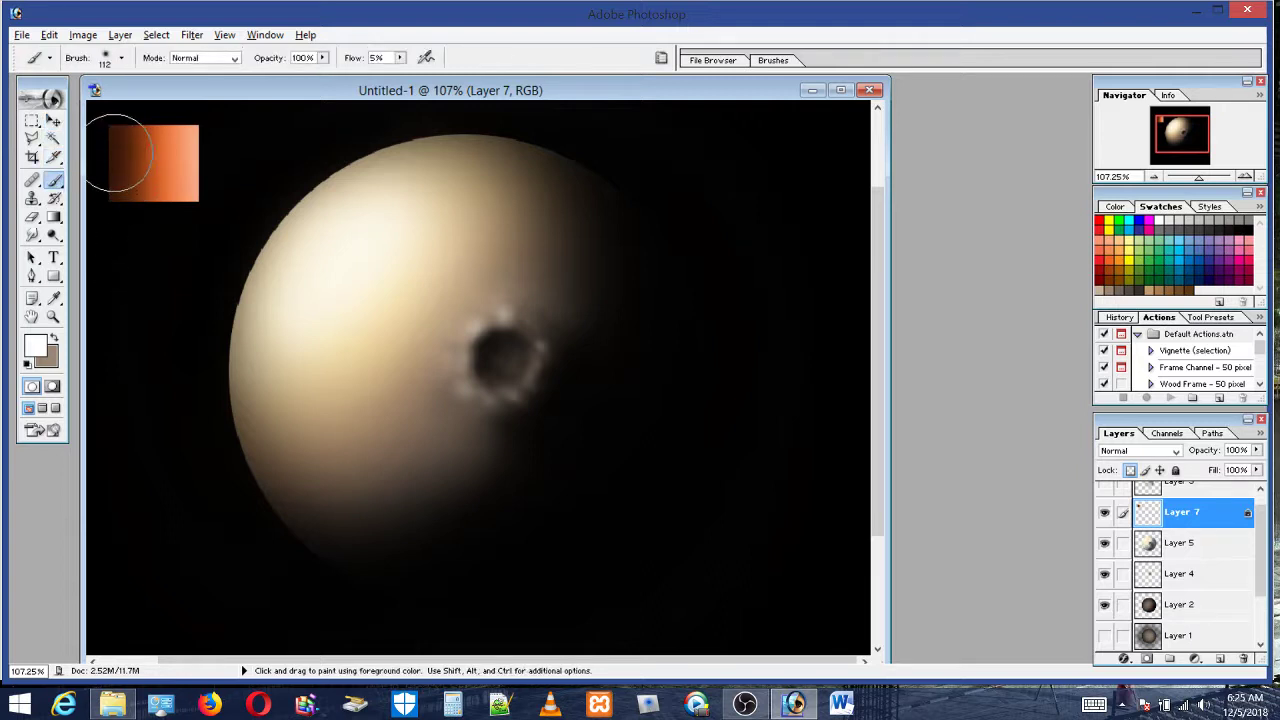
Shrink the brush from 112 px to 62 px, pick black, then reduce it to 23 px
click(105, 62)
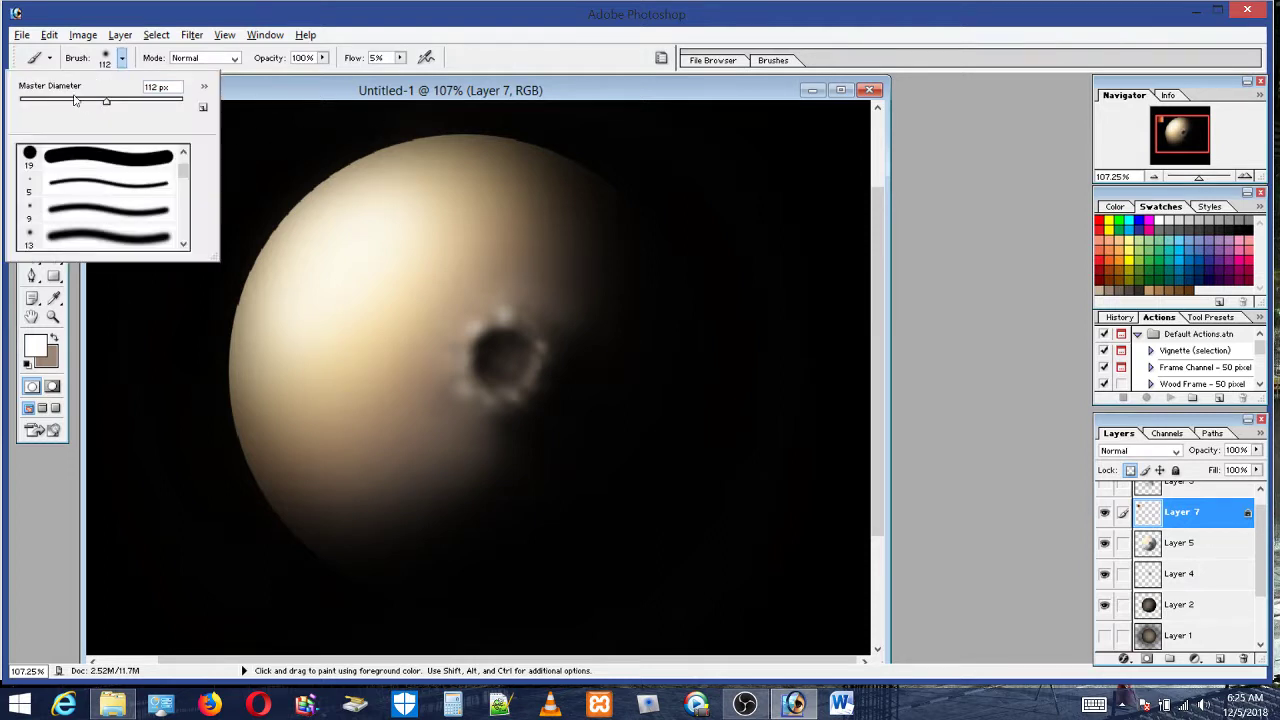
drag(74, 100, 69, 101)
click(1250, 225)
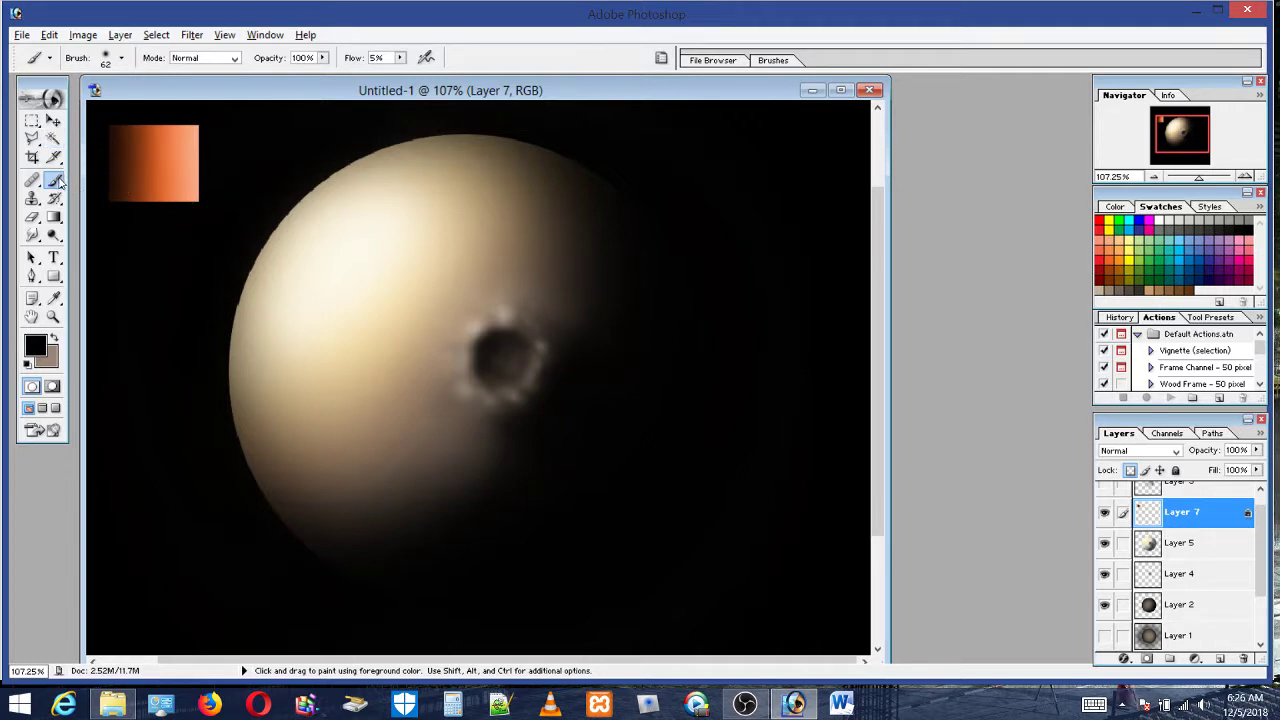
click(121, 57)
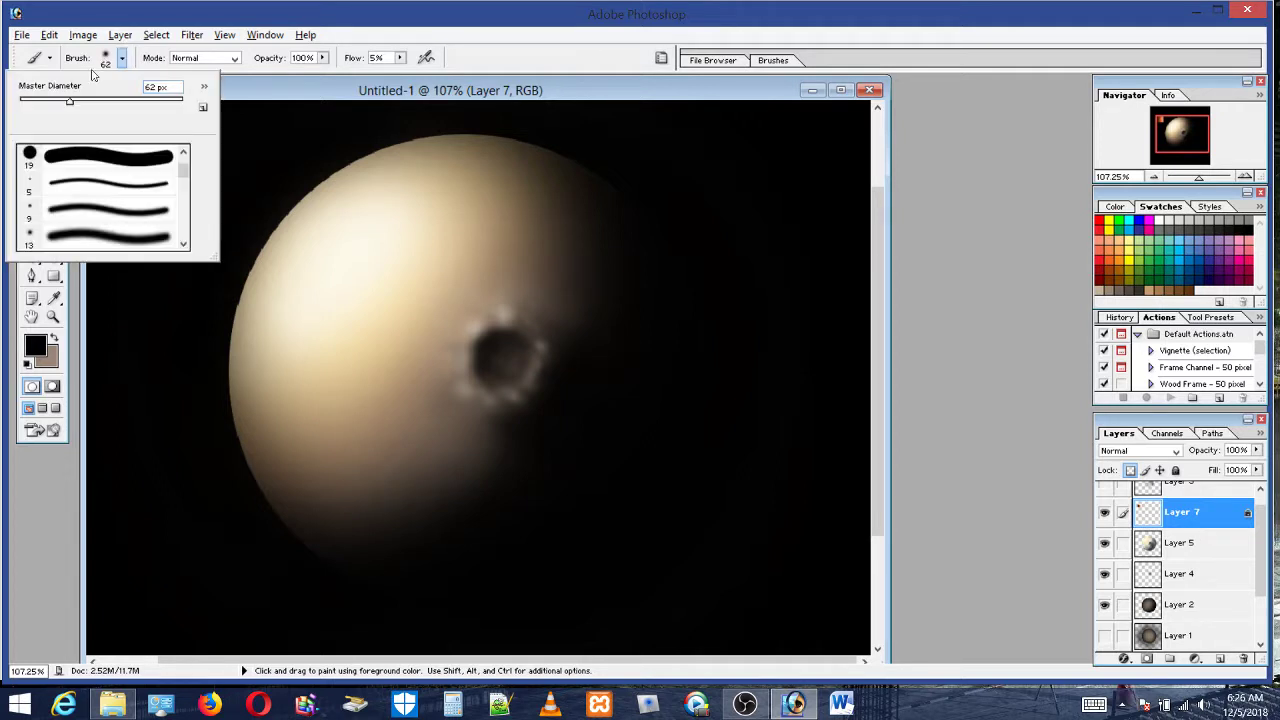
drag(38, 104, 31, 104)
click(256, 80)
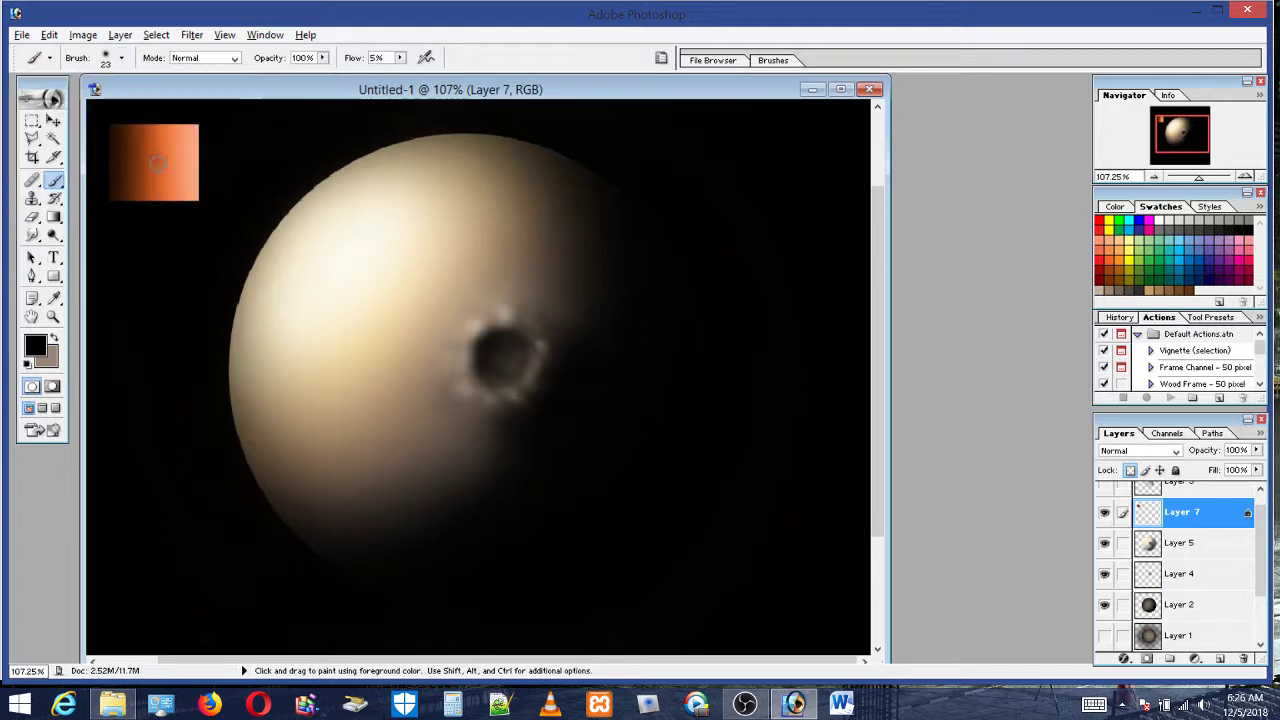
click(49, 35)
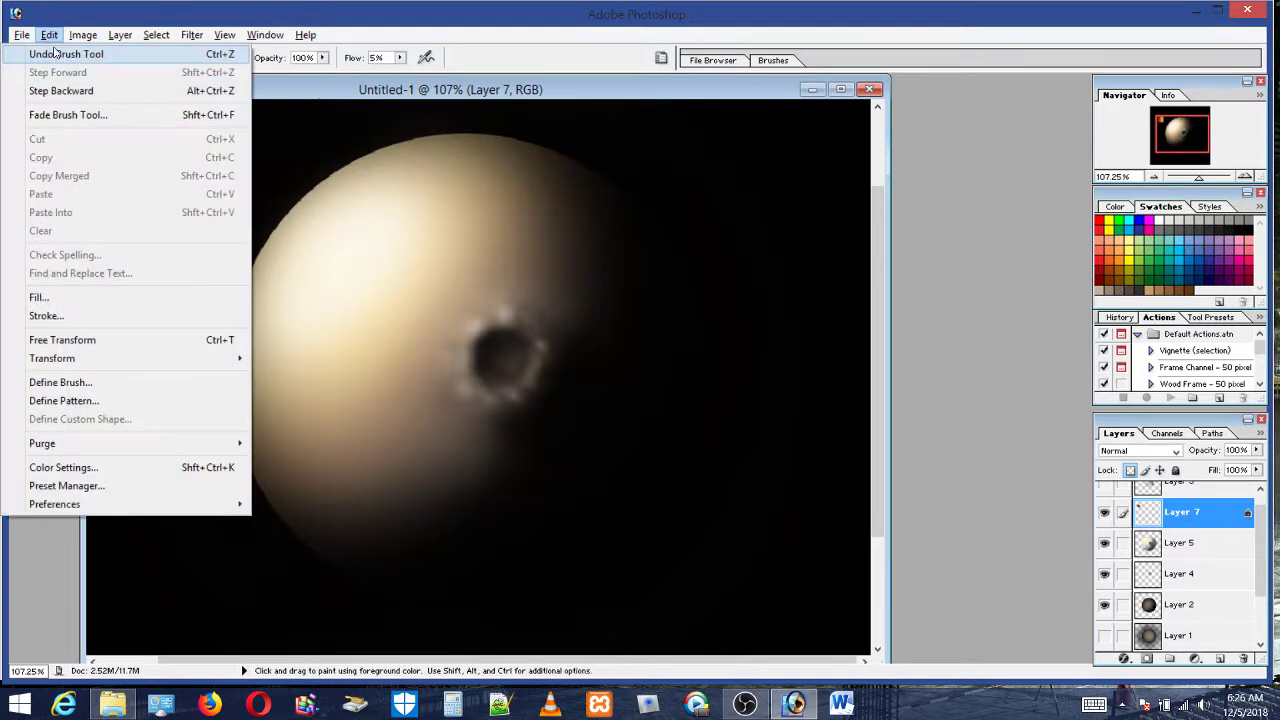
Undo the last stroke, sample peach tones from the square, and paint its lower right
click(62, 55)
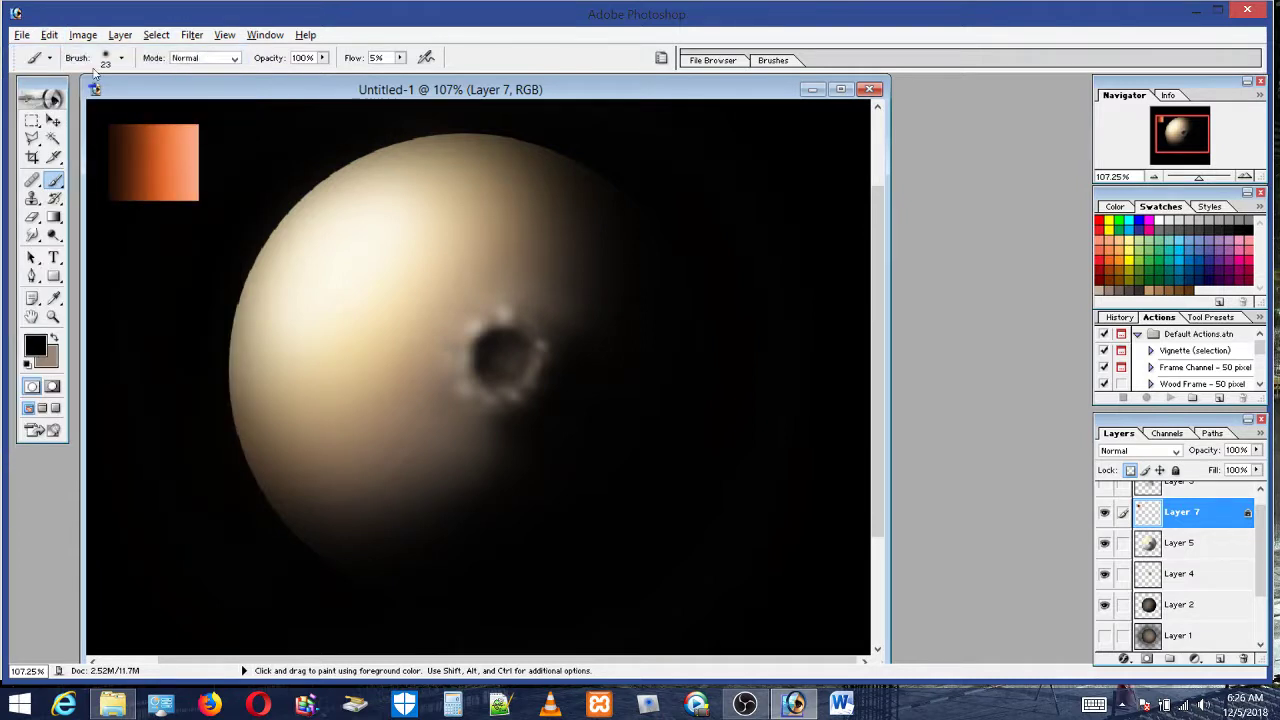
click(1160, 220)
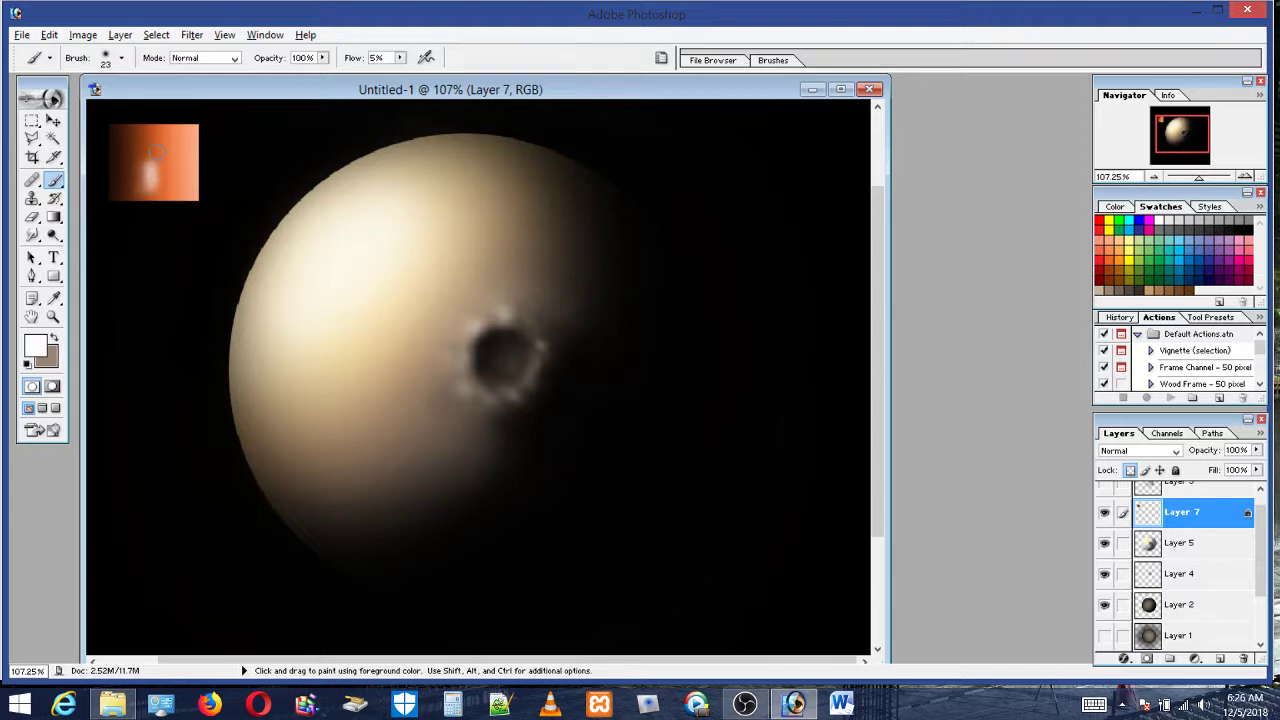
key(alt)
alt+click(151, 153)
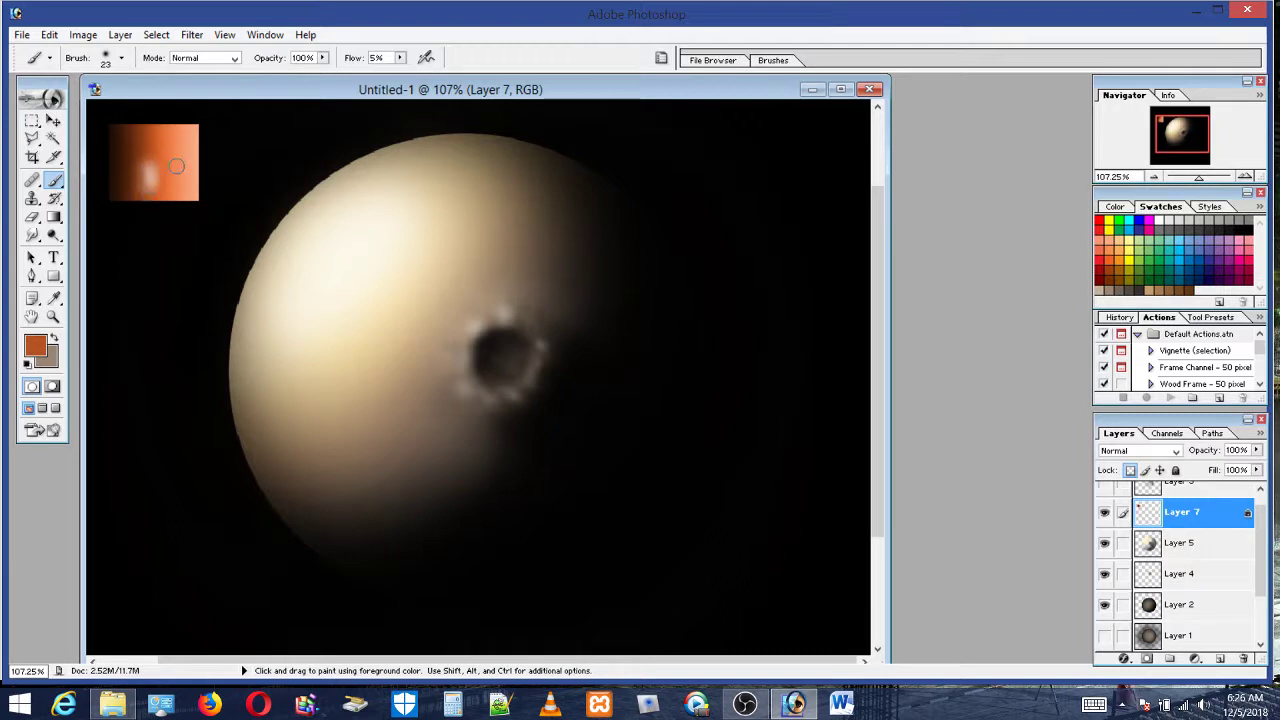
alt+click(176, 166)
alt+click(148, 172)
alt+click(182, 180)
alt+click(172, 152)
alt+click(170, 165)
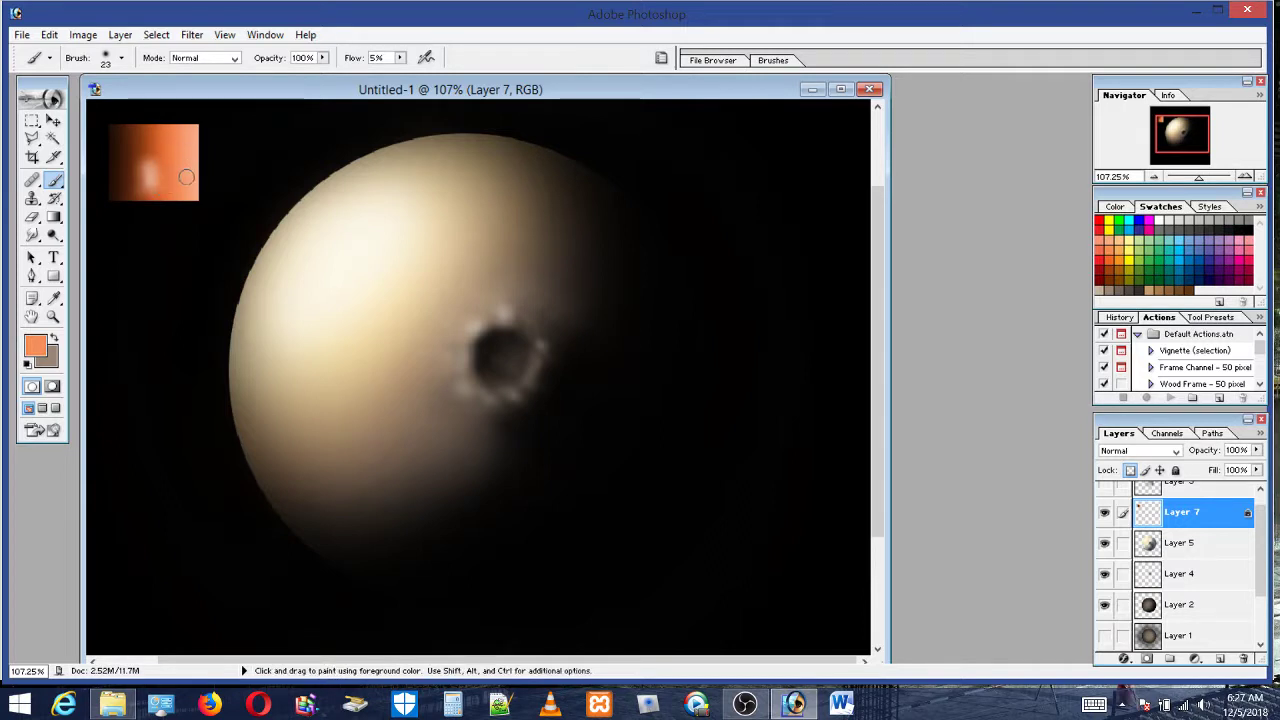
drag(172, 177, 202, 192)
Paint a dark spot near the square's top in black, then sample its dark brown
alt+click(160, 162)
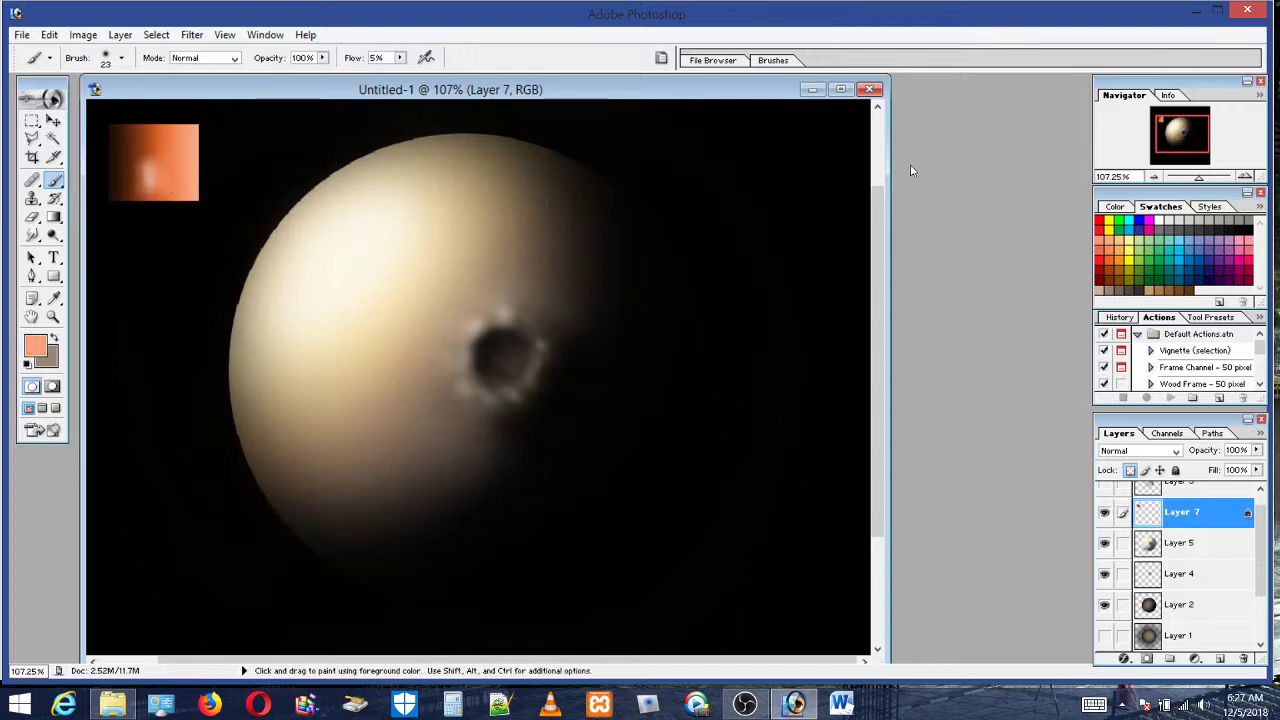
click(1164, 219)
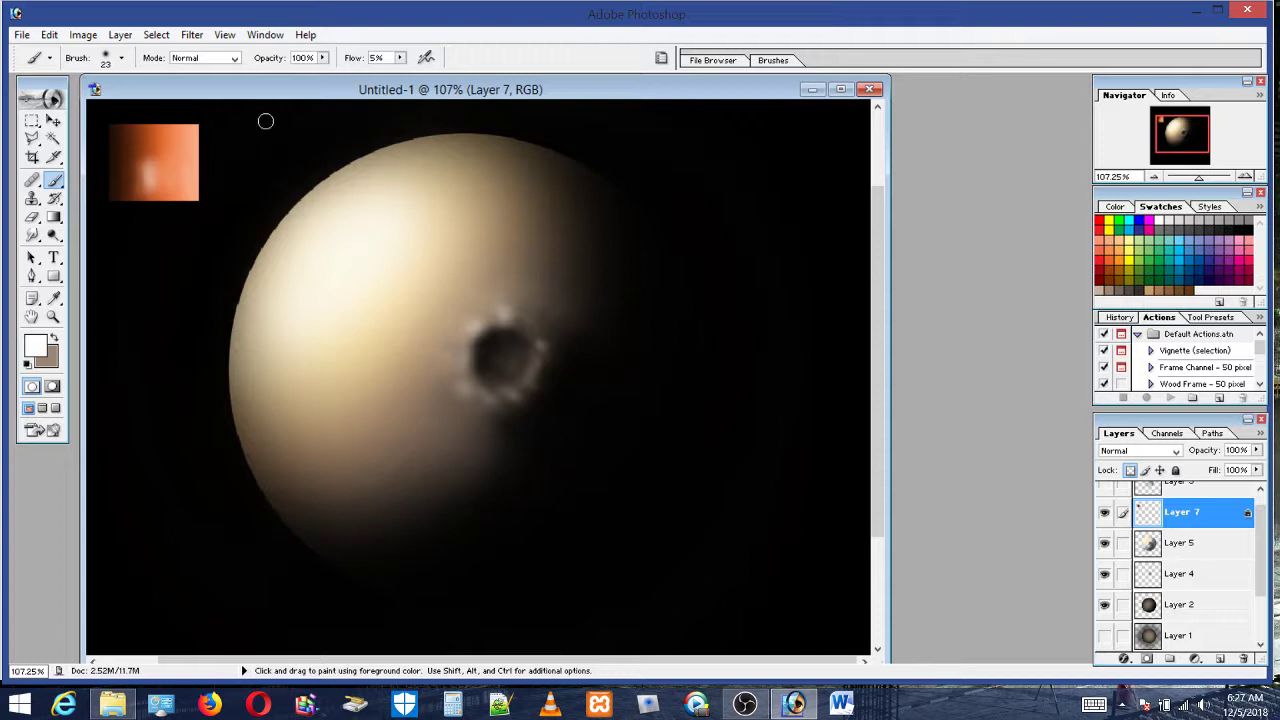
click(1247, 223)
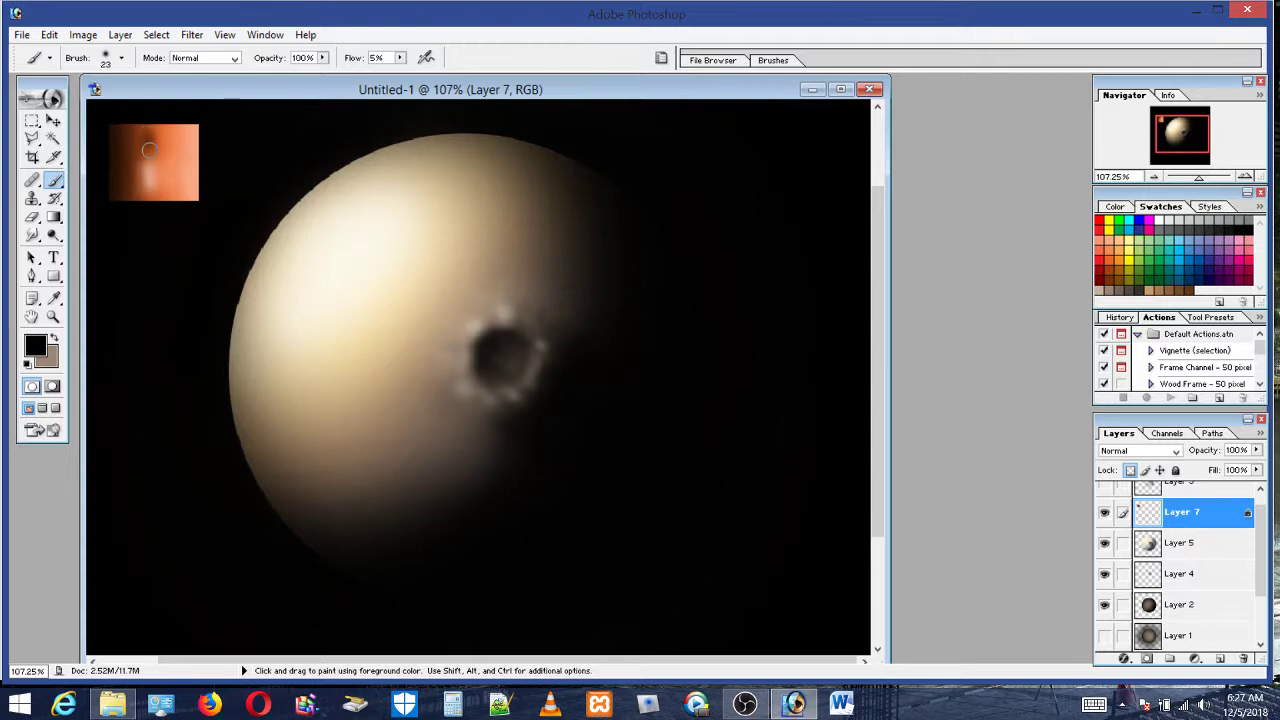
mouse_move(148, 155)
mouse_down()
mouse_move(129, 137)
mouse_move(149, 150)
mouse_move(142, 141)
mouse_up()
key(alt)
alt+click(133, 130)
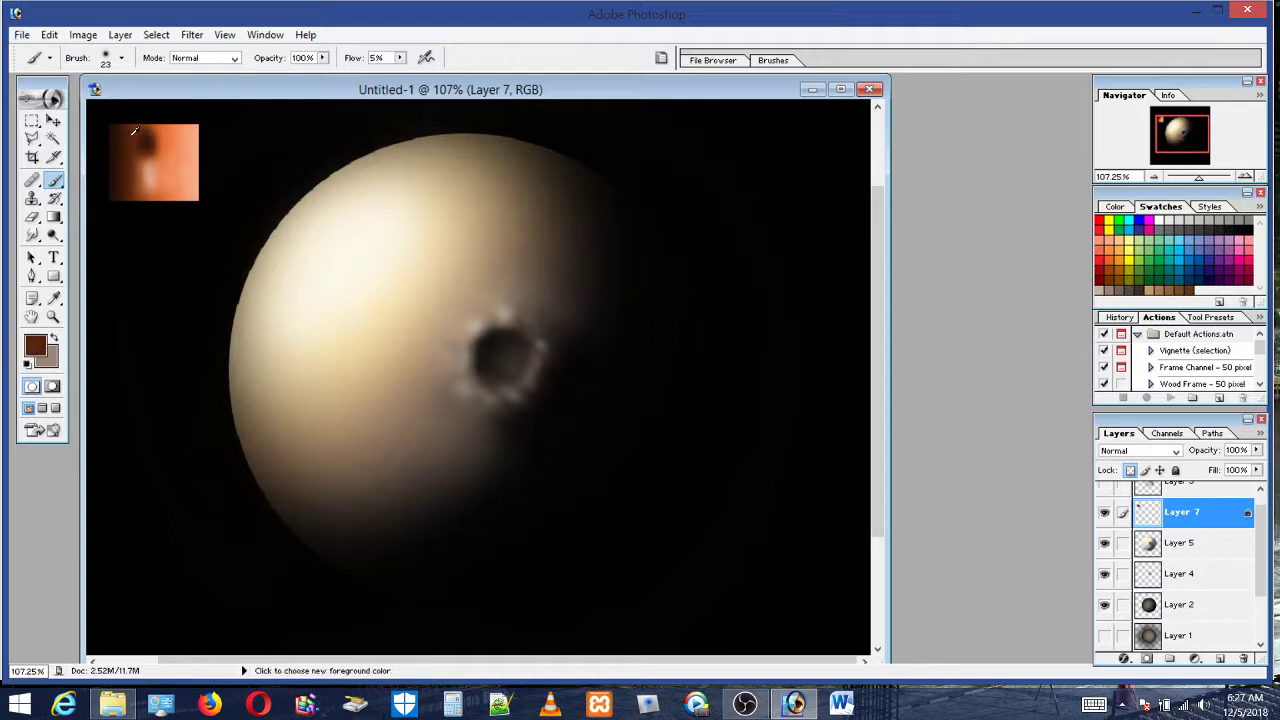
Darken the crater spot on the square with dark brown sampled from it
mouse_move(135, 132)
mouse_down()
mouse_move(124, 188)
mouse_move(150, 143)
mouse_up()
key(alt)
alt+click(167, 138)
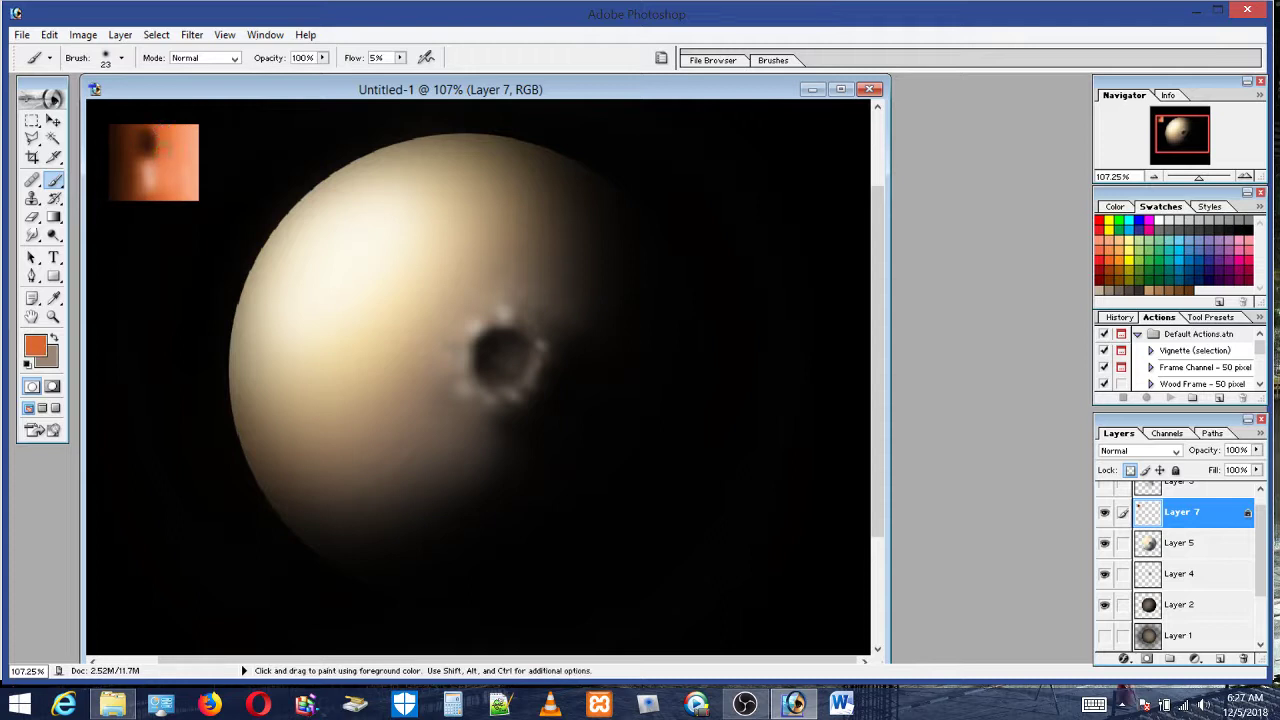
alt+click(146, 138)
click(142, 140)
Sample peach from the square and brush lighter streaks below the crater spot
key(super)
key(super)
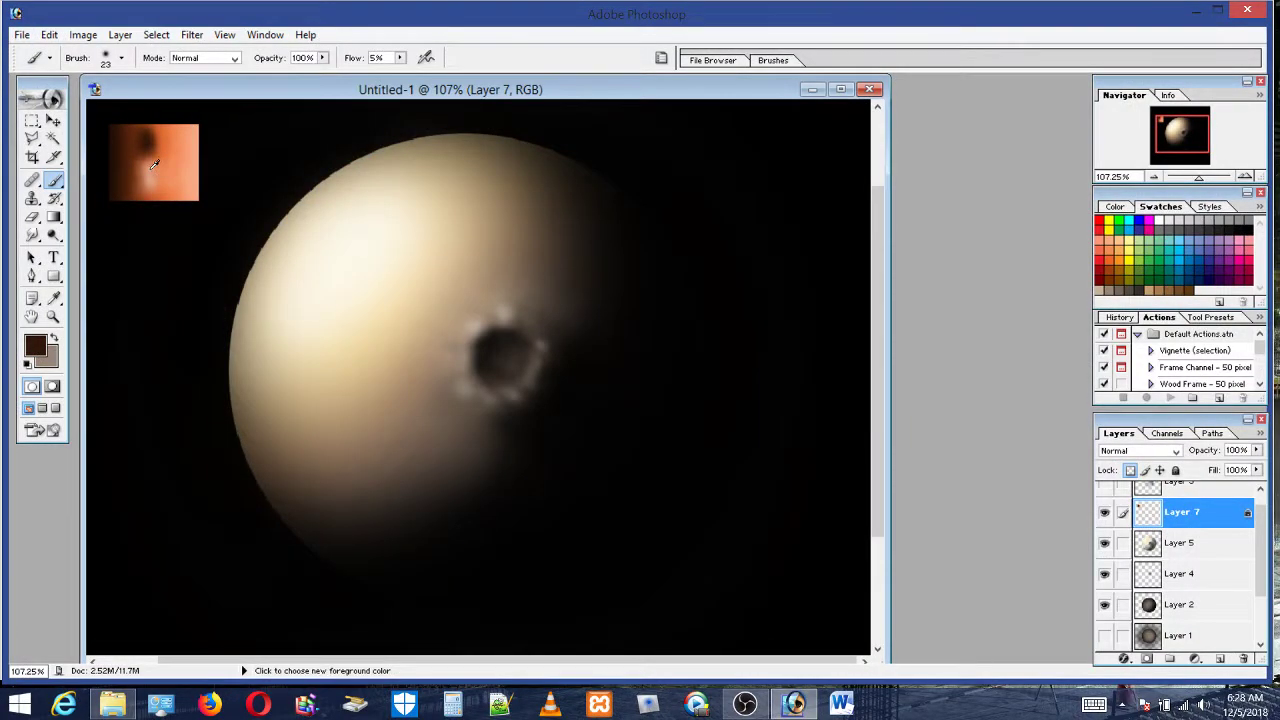
alt+click(154, 165)
drag(154, 165, 163, 141)
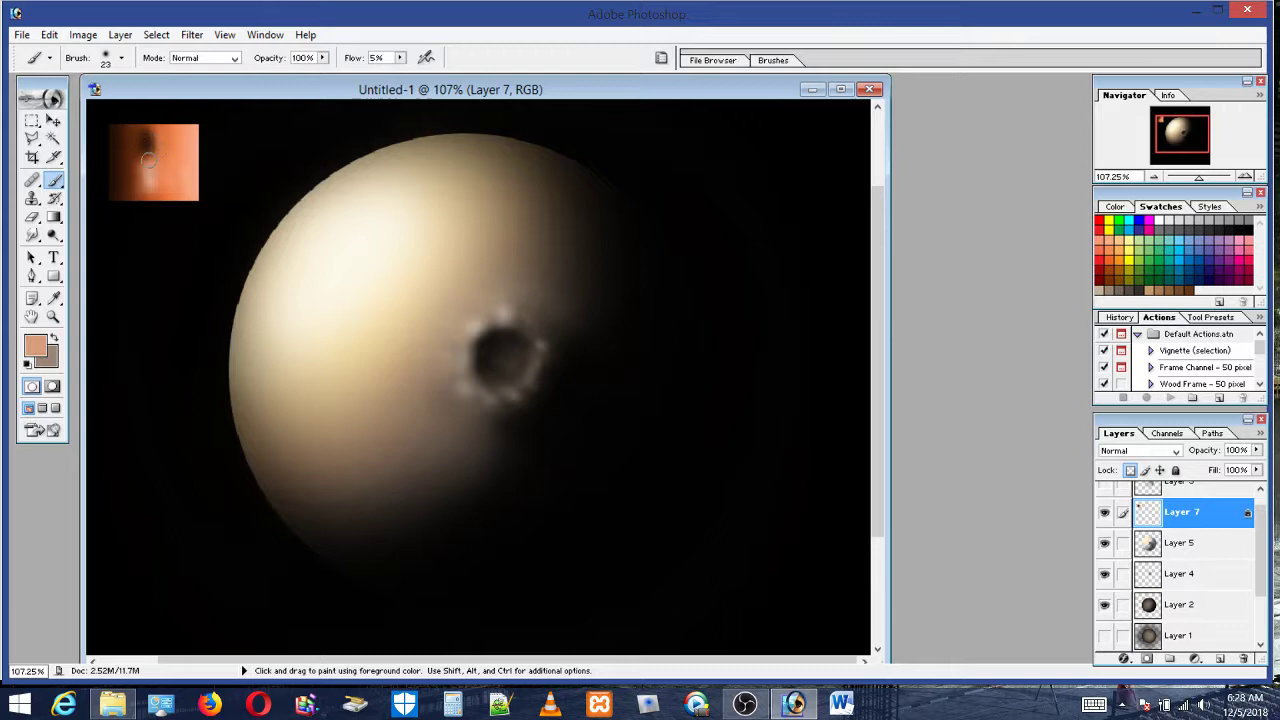
mouse_move(147, 160)
mouse_down()
mouse_move(140, 205)
mouse_move(151, 198)
mouse_move(138, 138)
mouse_up()
Flip Layer 7's orange square vertically so its crater sits near the bottom
click(86, 37)
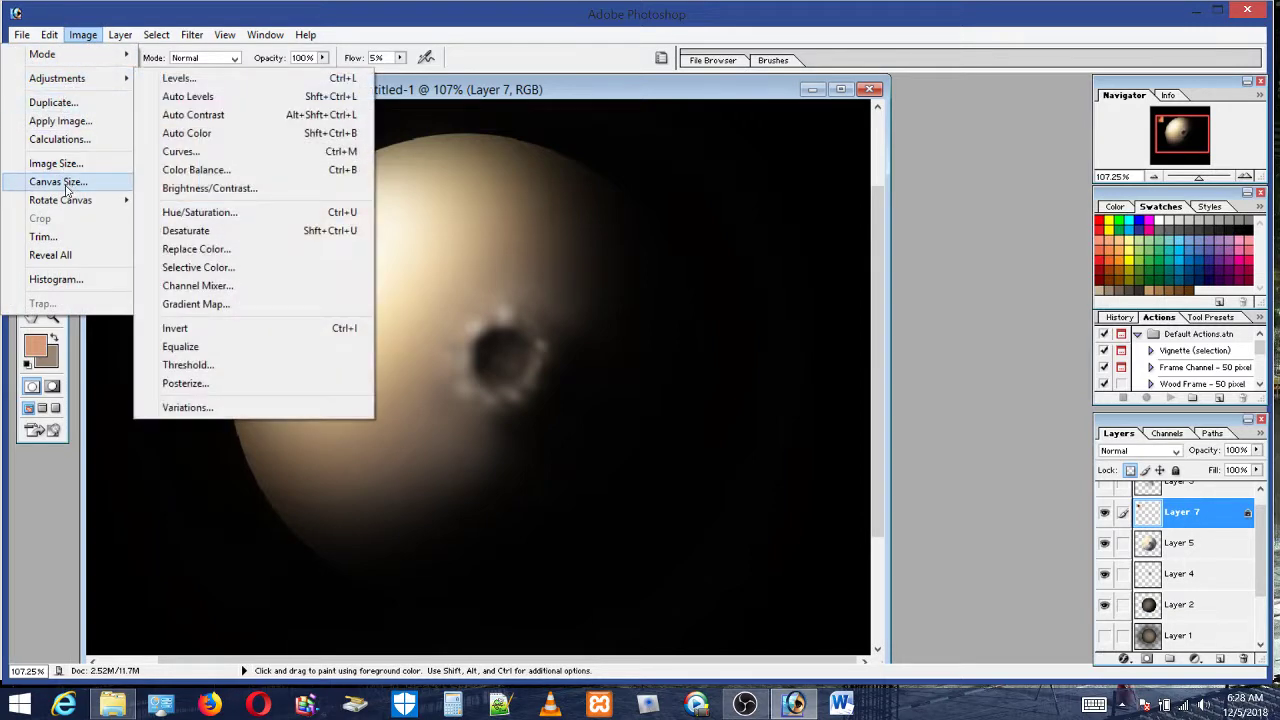
mouse_move(66, 198)
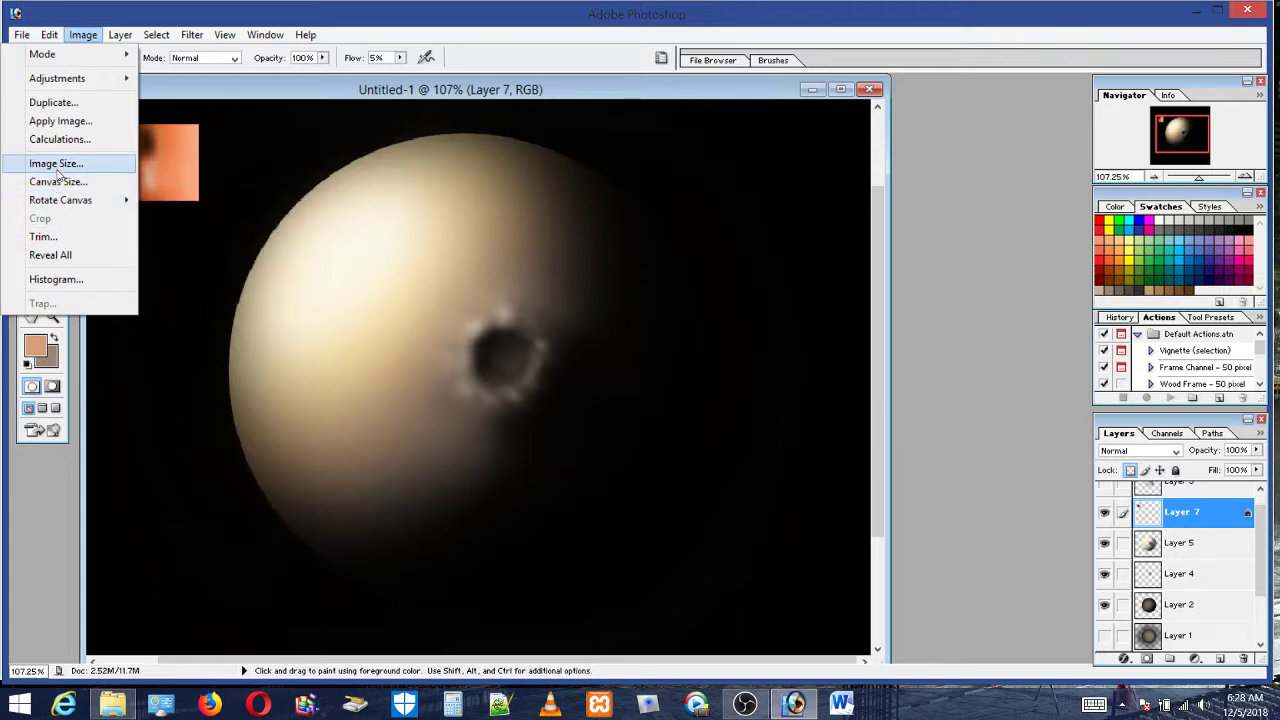
mouse_move(49, 34)
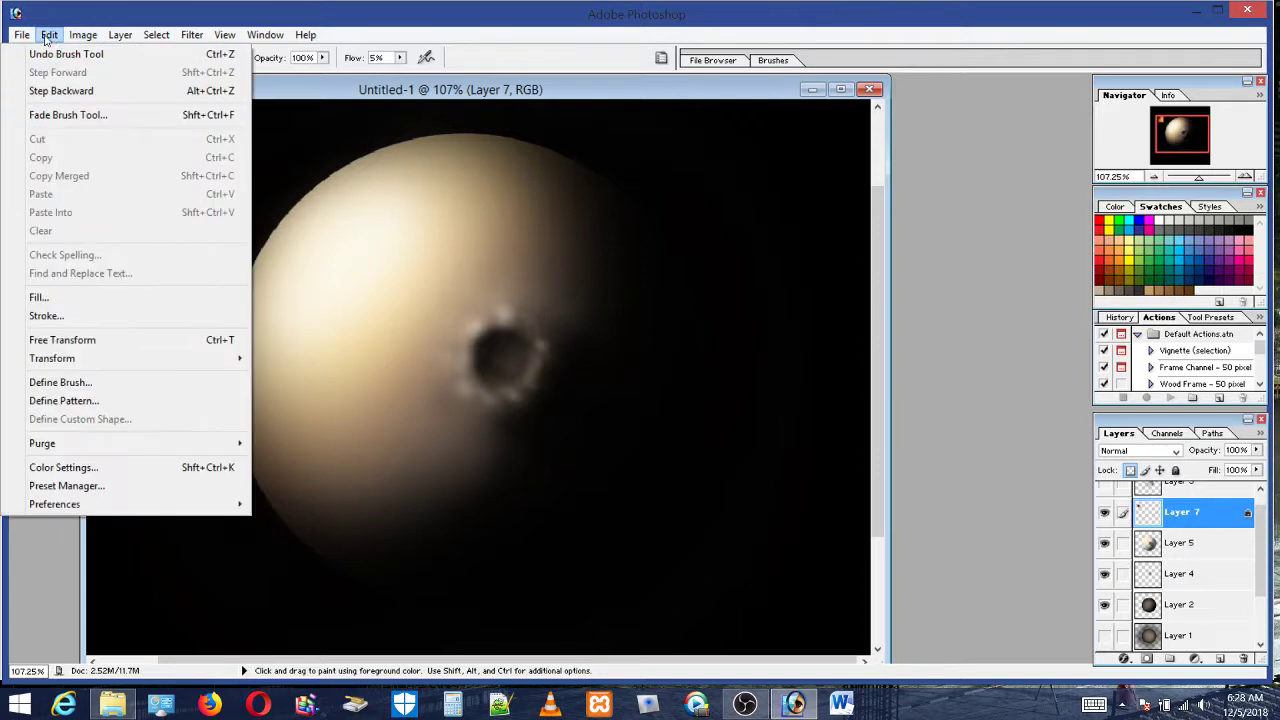
mouse_move(70, 360)
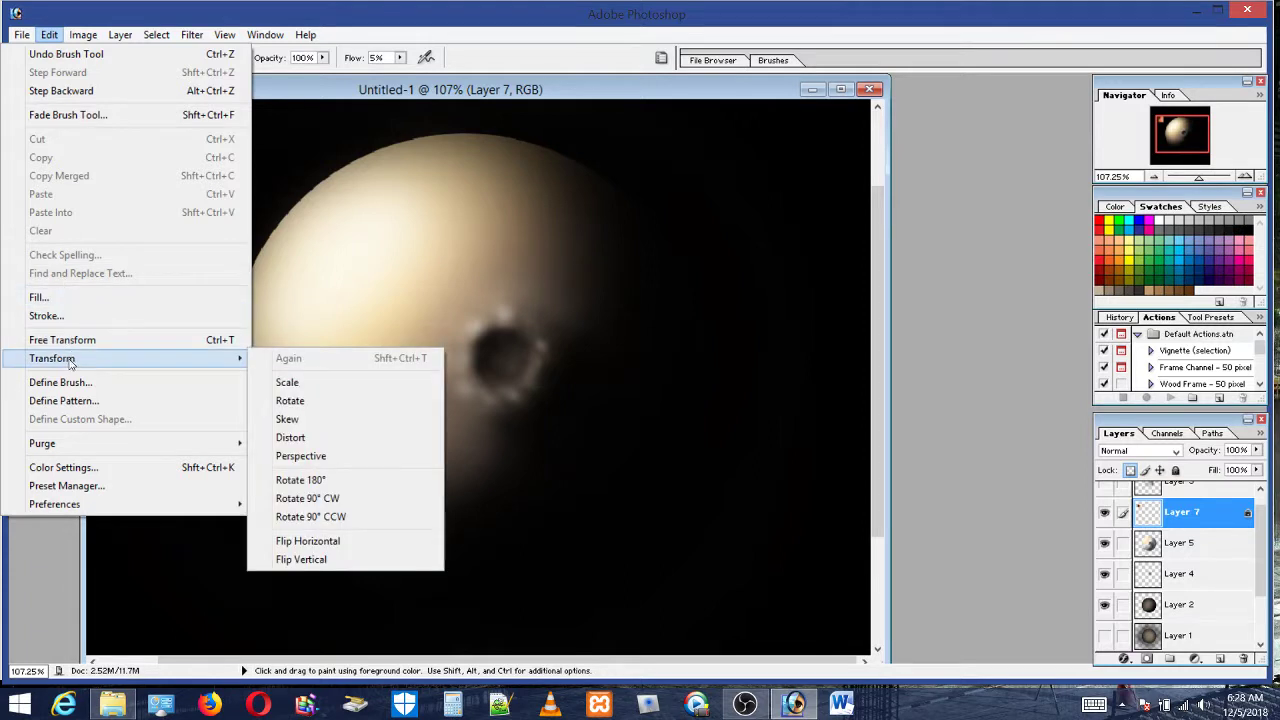
click(322, 560)
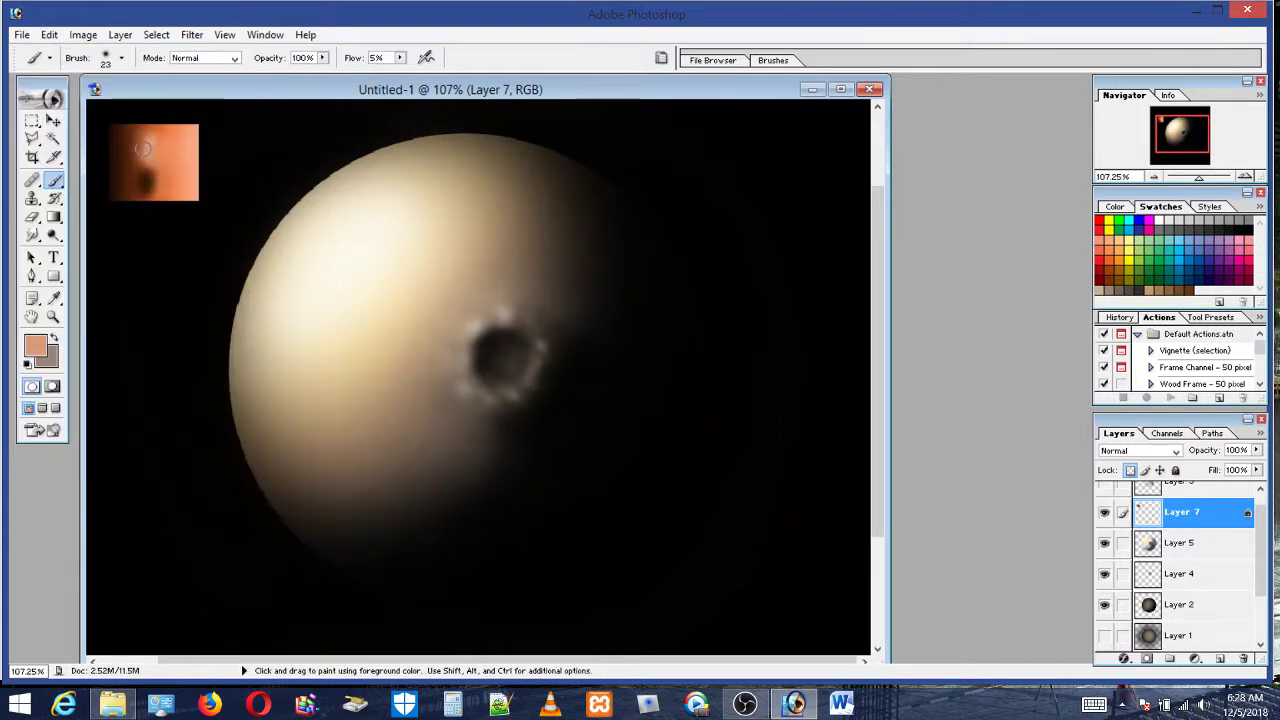
Lighten the orange square's crater with sampled orange and tan strokes, then hide Layer 5
mouse_move(146, 146)
mouse_down()
mouse_move(134, 180)
mouse_move(156, 185)
mouse_up()
alt+click(160, 149)
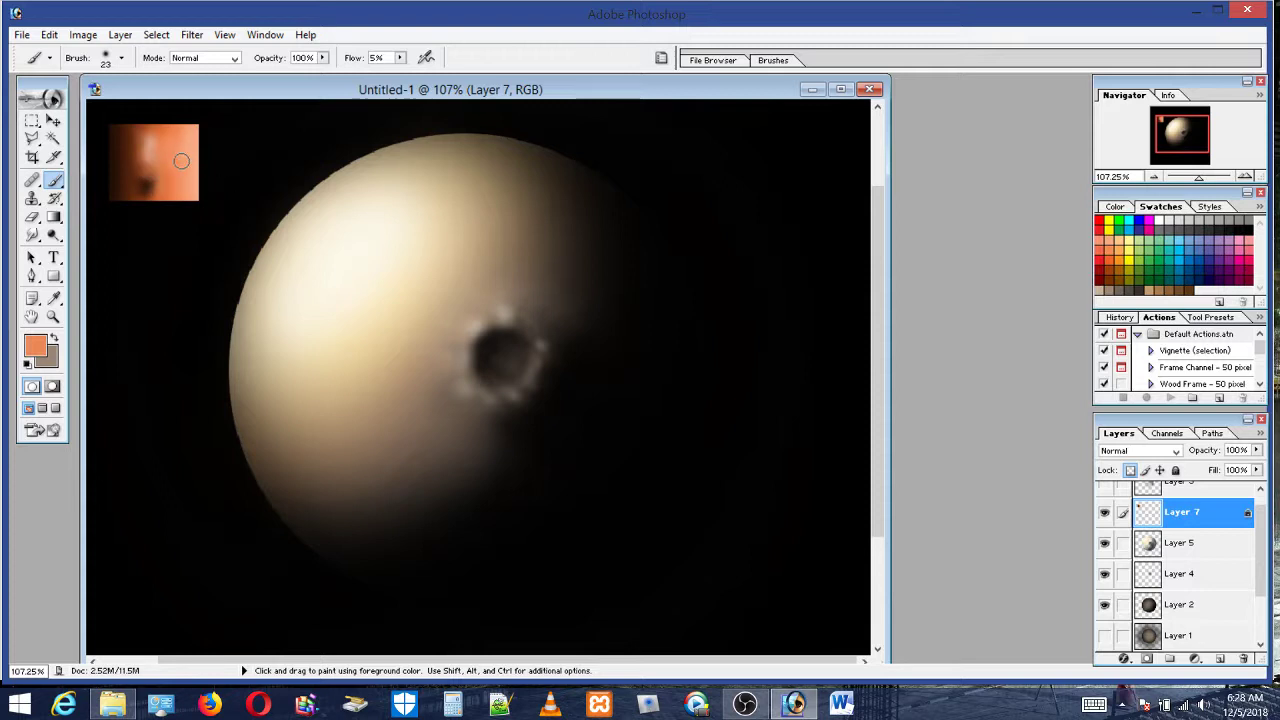
alt+click(308, 198)
drag(148, 142, 140, 169)
drag(162, 146, 172, 166)
click(1105, 543)
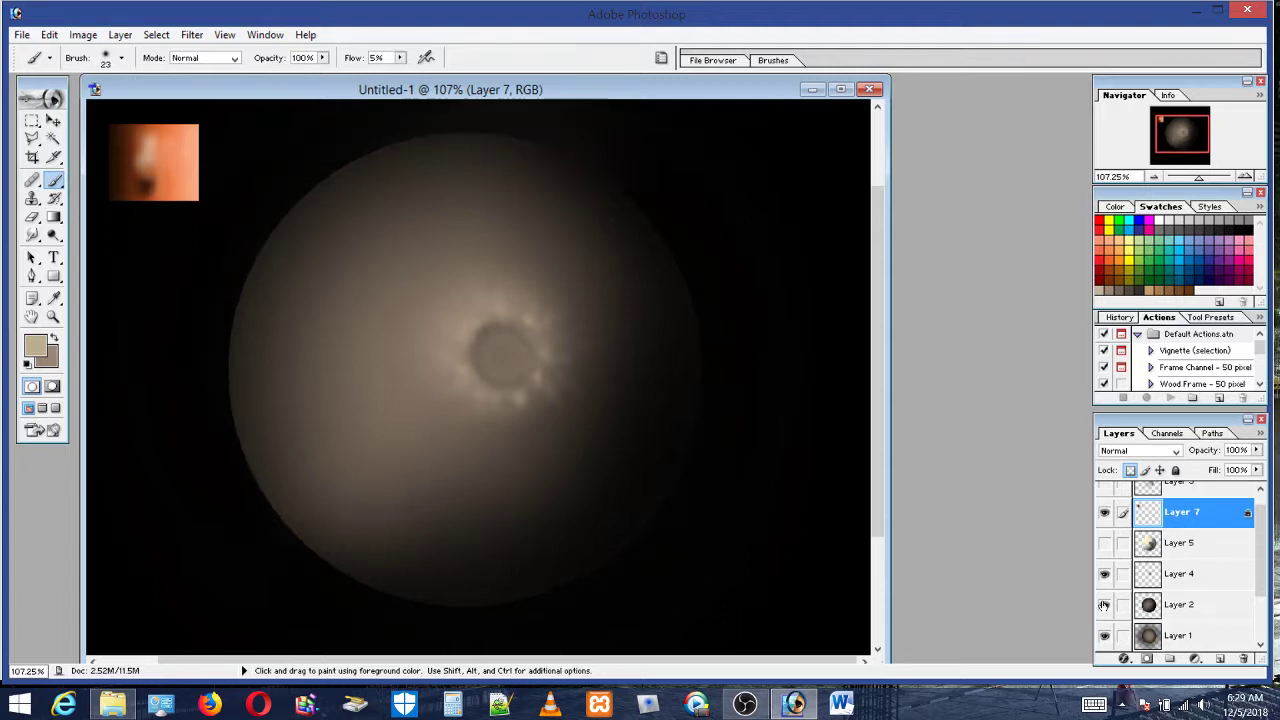
Toggle Layer 2's visibility several times to compare the sphere
click(1104, 604)
click(1105, 605)
click(1105, 605)
click(1105, 605)
click(1105, 605)
Switch Layer 5's lit shading on and off to compare the lighting
click(1105, 544)
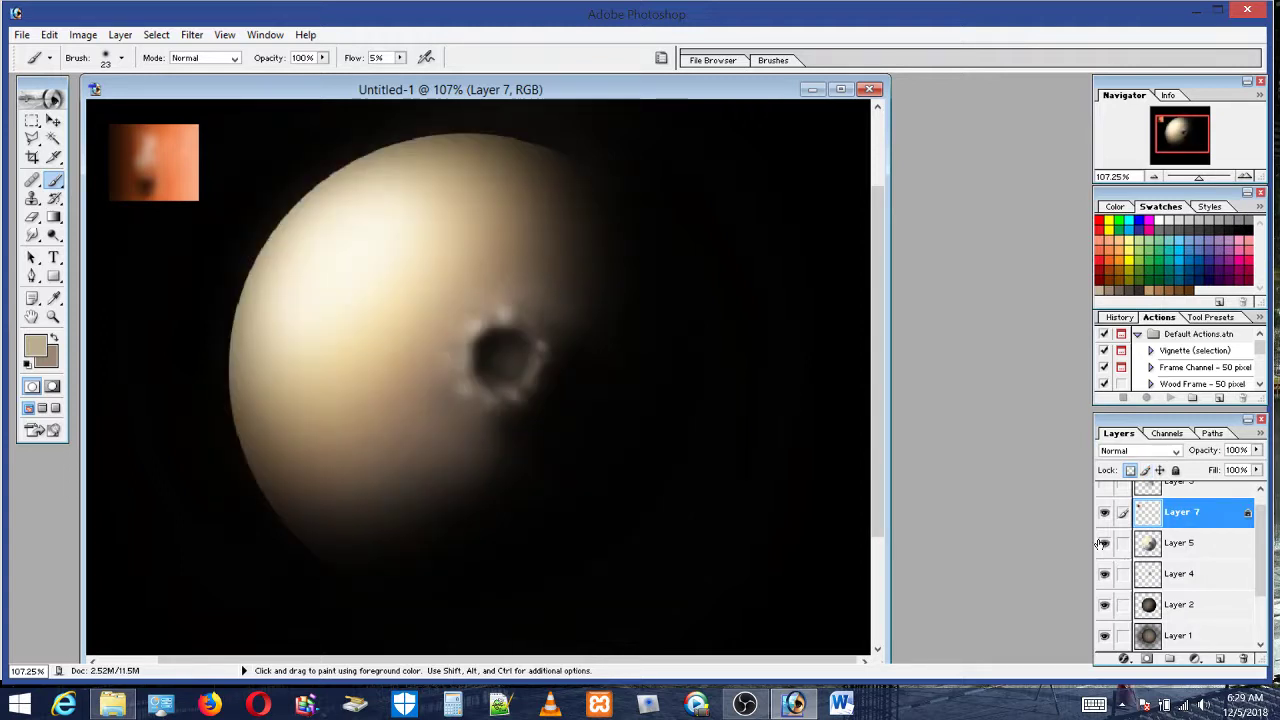
click(1105, 543)
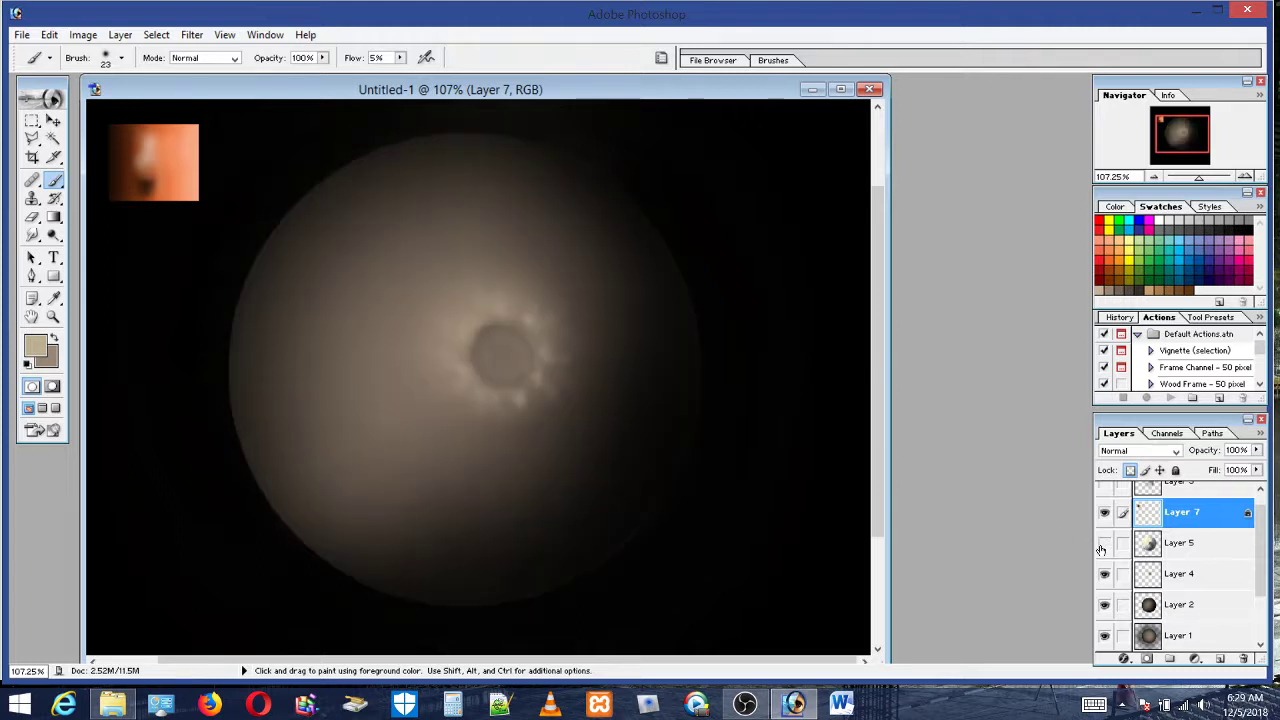
click(1104, 543)
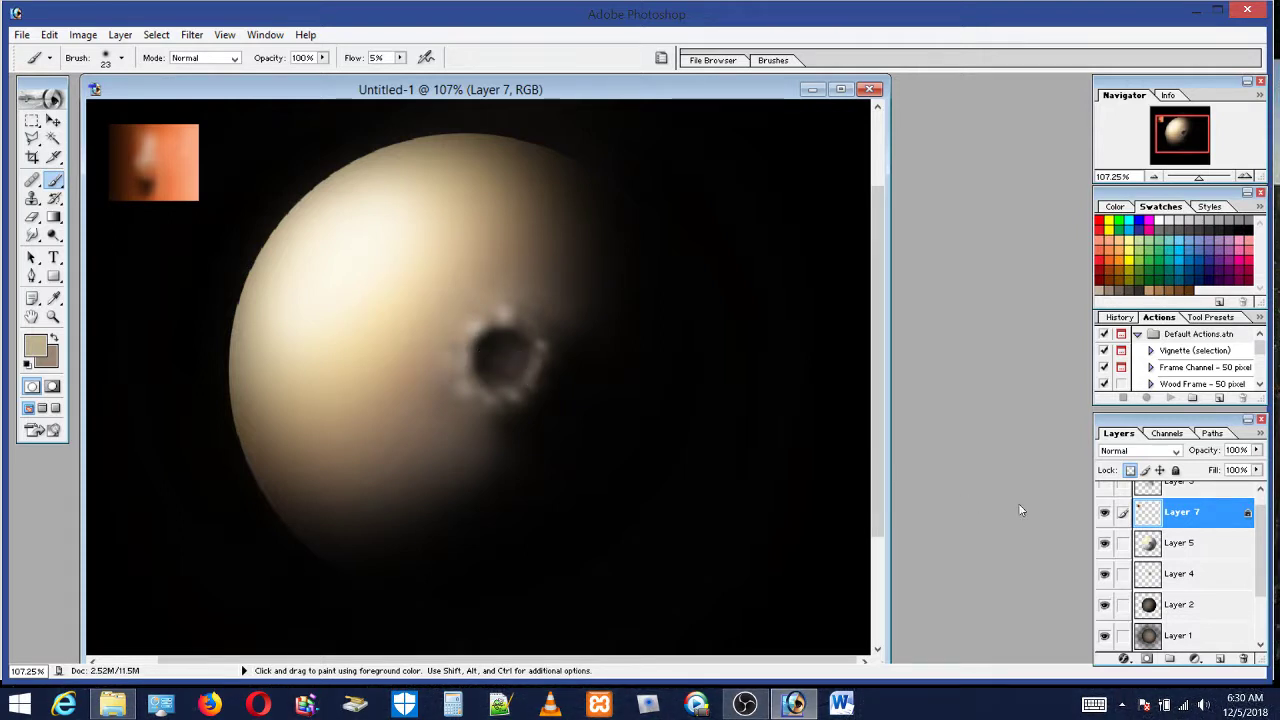
click(1104, 543)
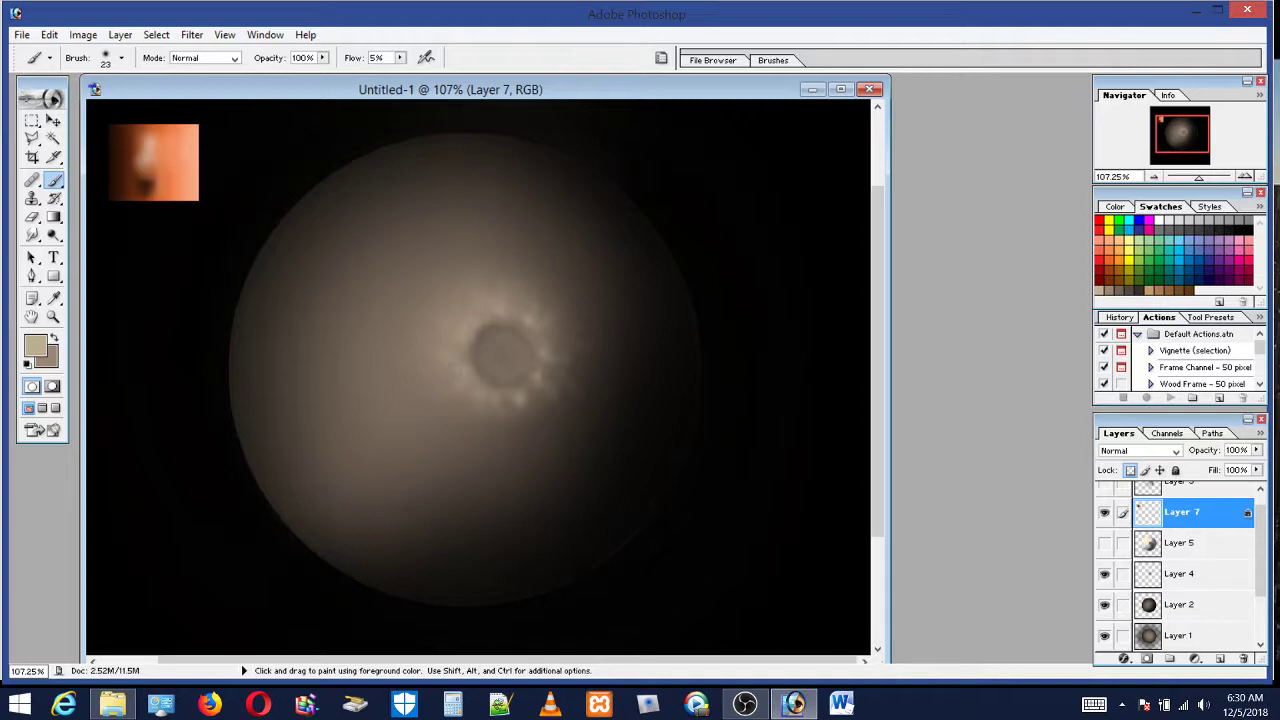
Hide Layer 7's orange square and Layer 1, leaving Layer 5's lit sphere visible
click(1105, 512)
click(1105, 512)
click(1105, 512)
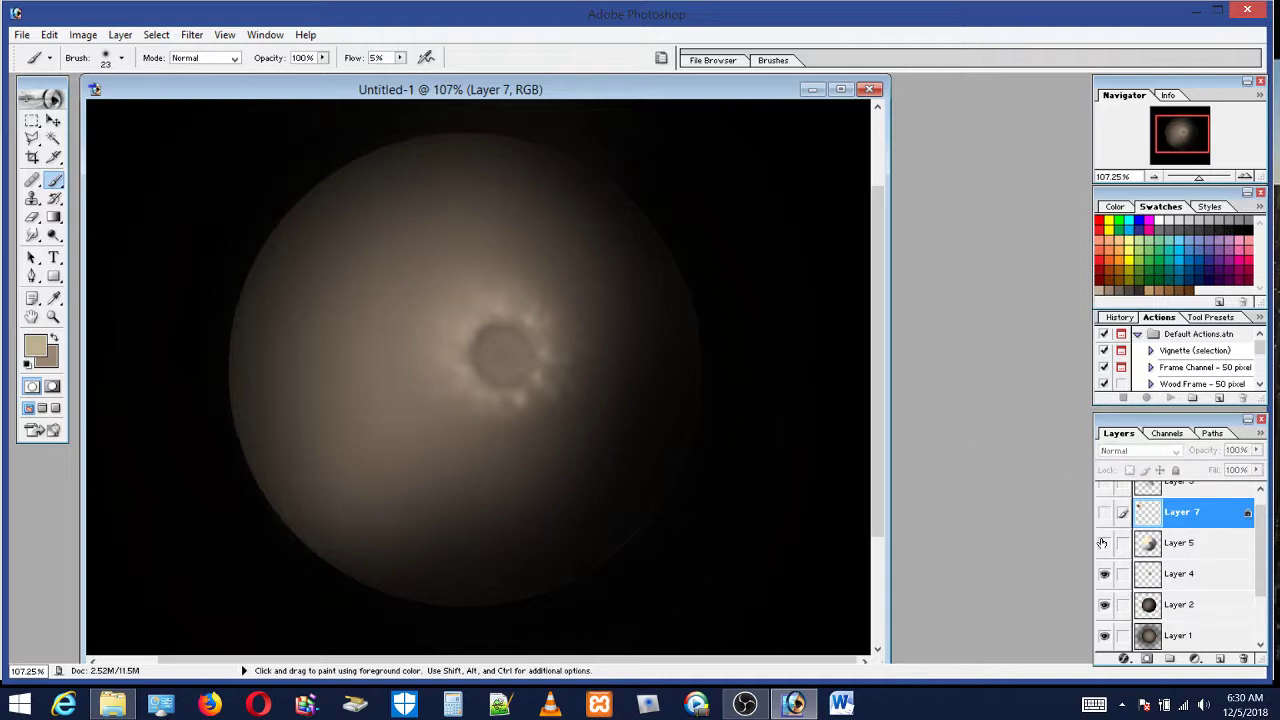
click(1104, 542)
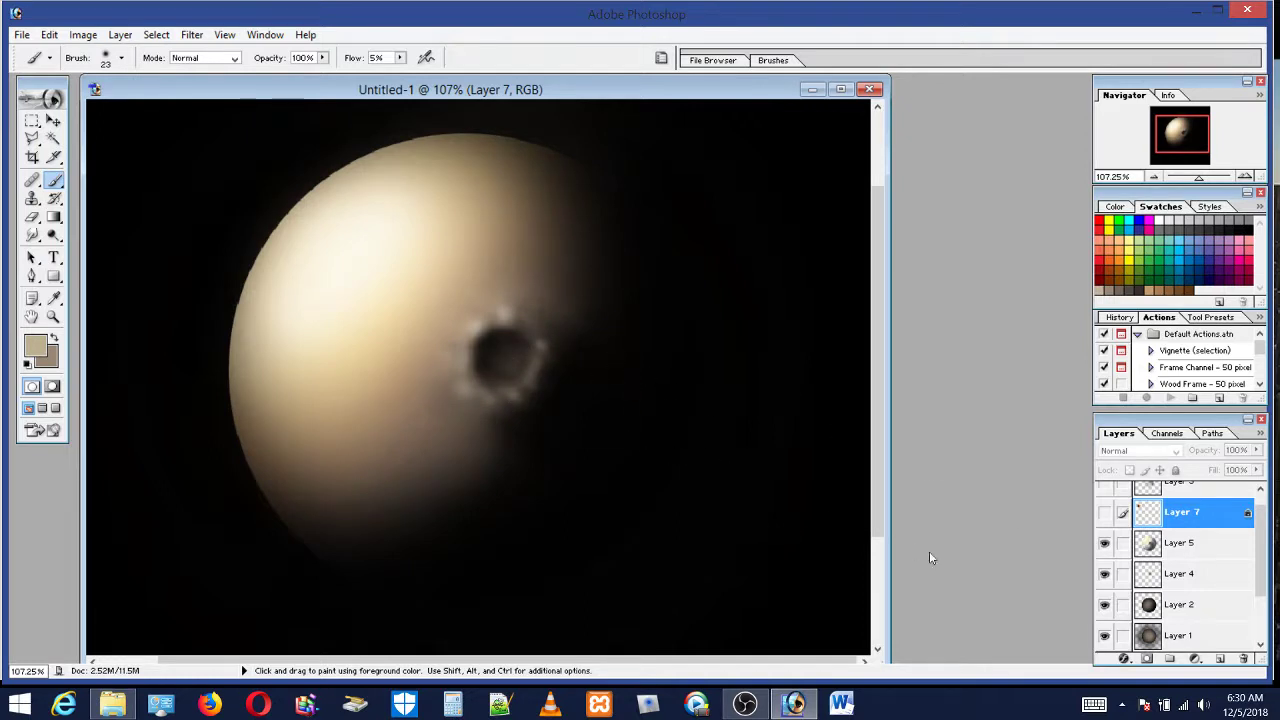
click(1104, 635)
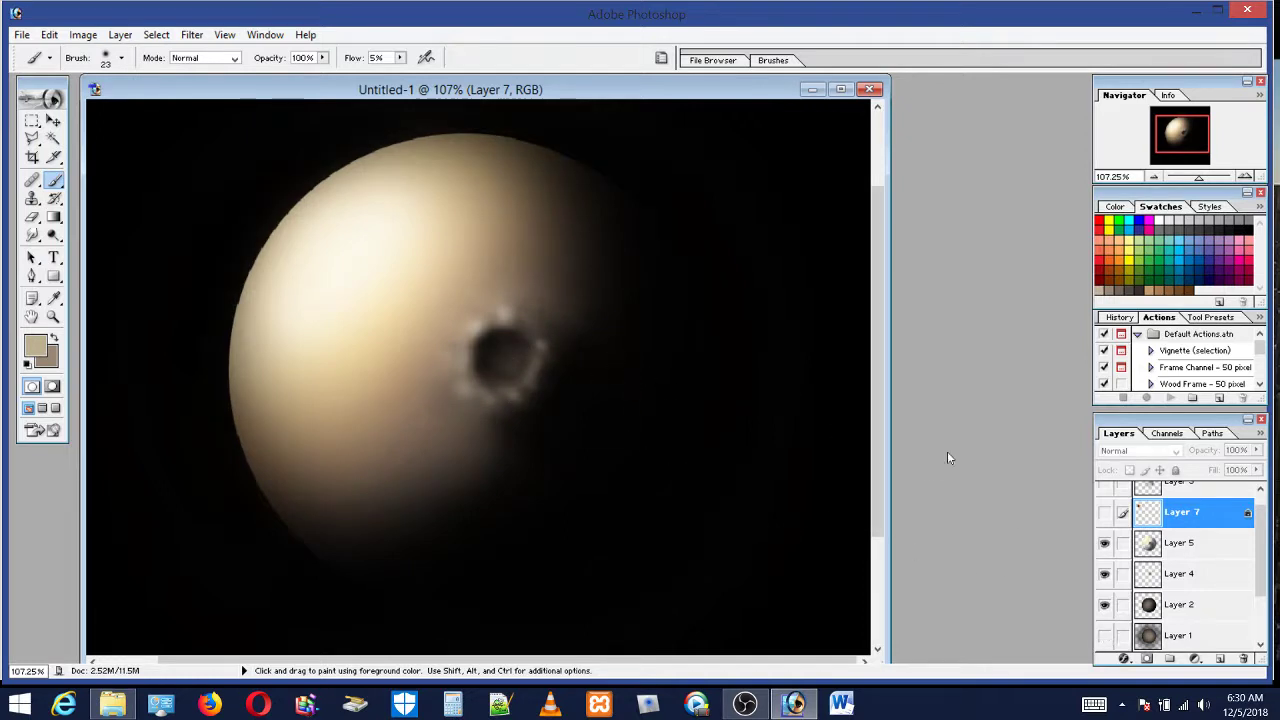